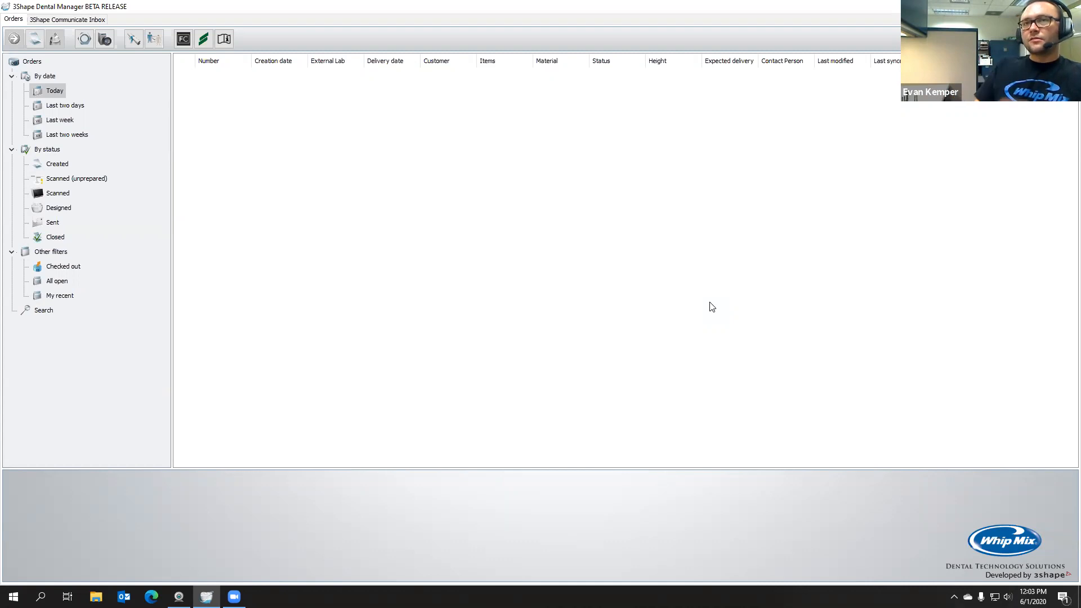
- Create a new order with a Zirkon wax-up frame on tooth 30 and start its scan
{"action": "left_click", "coordinate": [34, 38]}
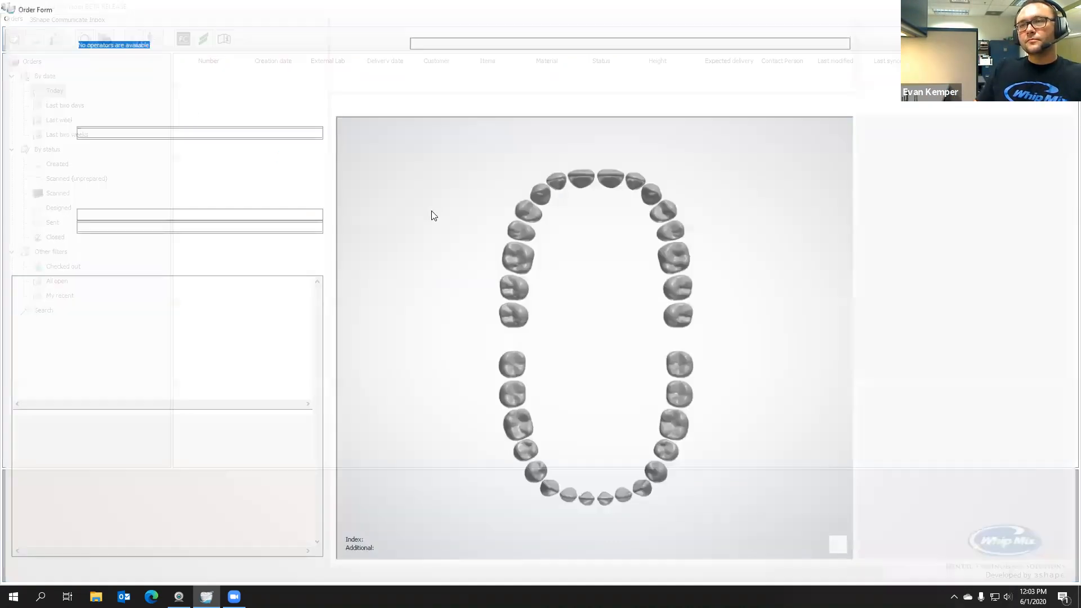
{"action": "left_click", "coordinate": [522, 430]}
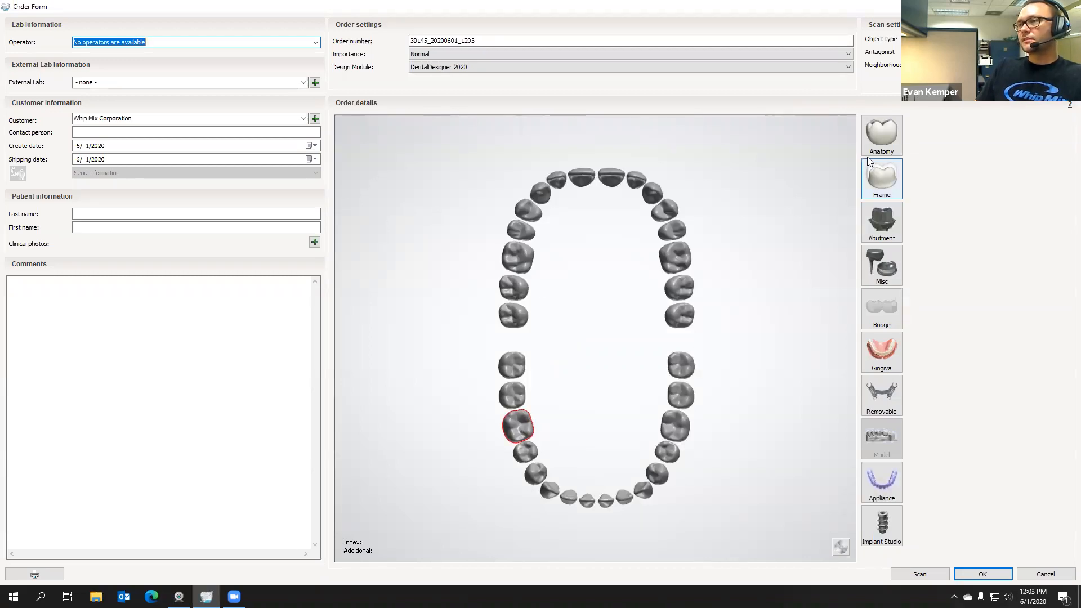
{"action": "left_click", "coordinate": [898, 192]}
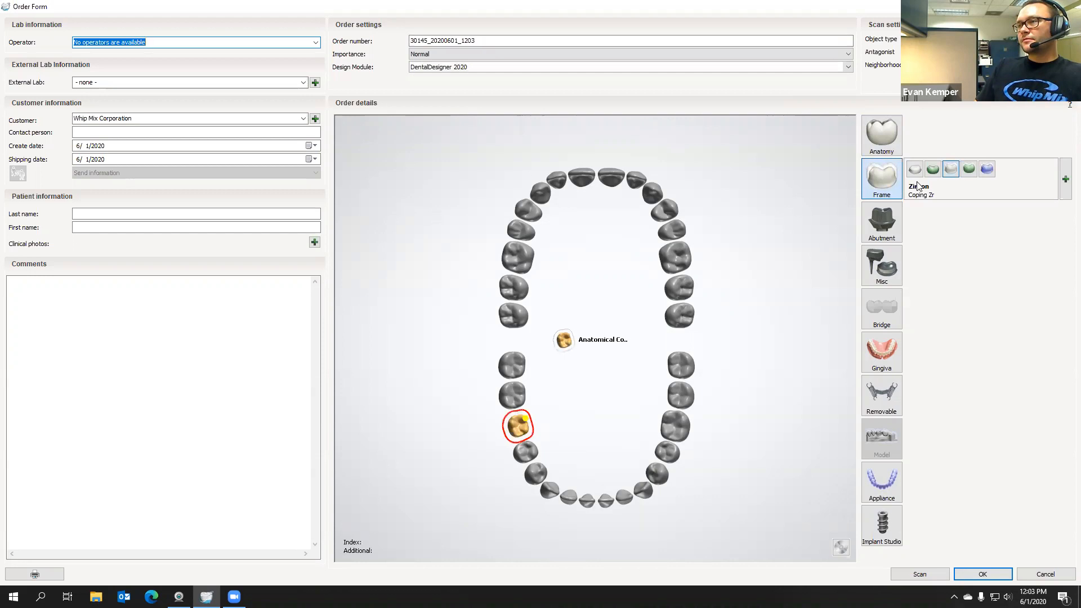
{"action": "left_click", "coordinate": [986, 171]}
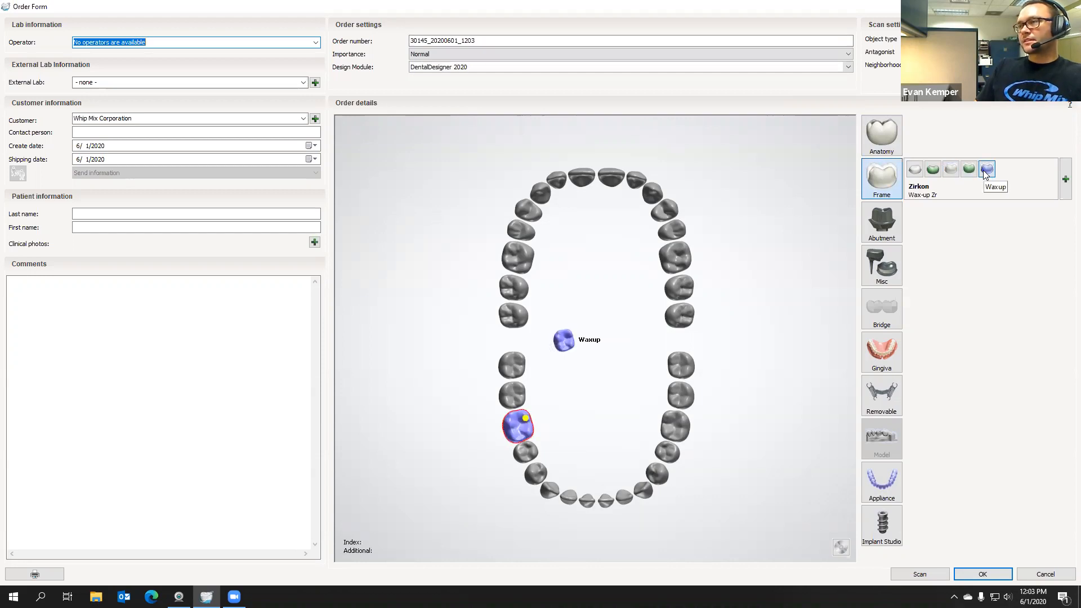
{"action": "left_click", "coordinate": [1064, 179]}
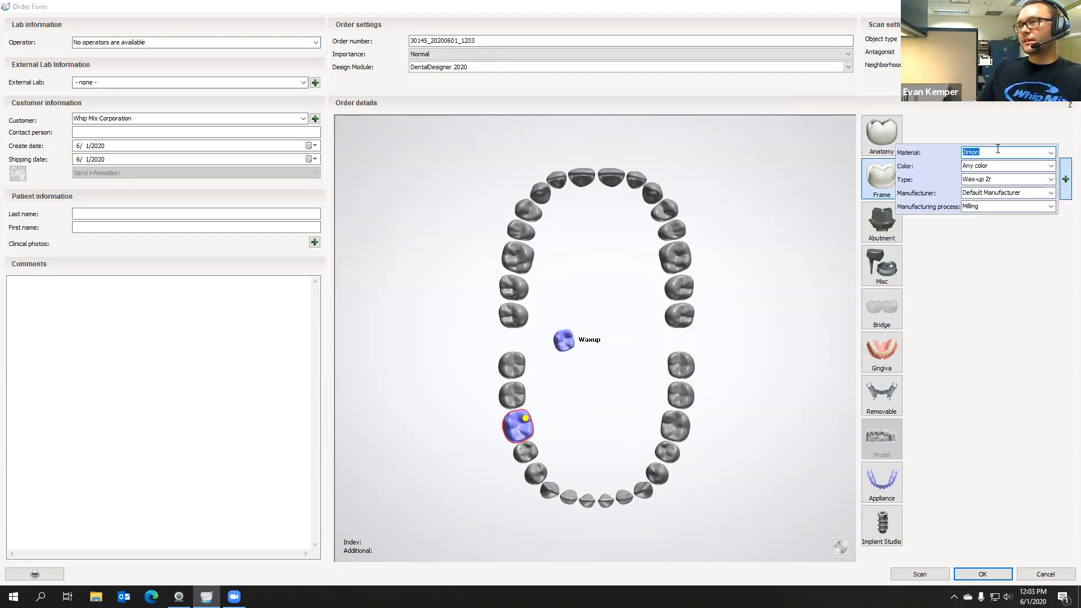
{"action": "left_click", "coordinate": [808, 182]}
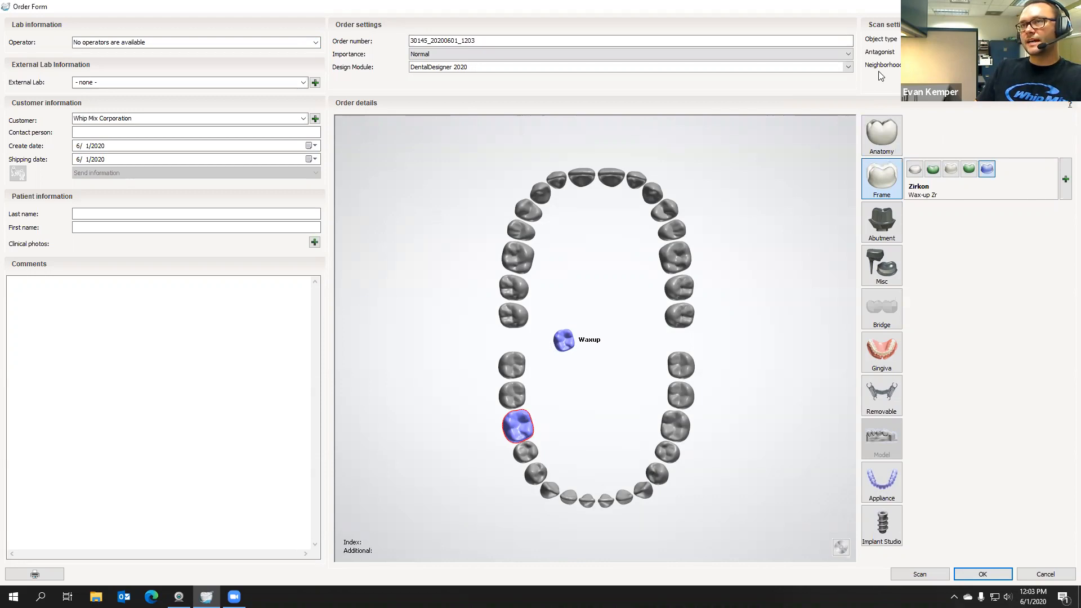
{"action": "left_click", "coordinate": [932, 576]}
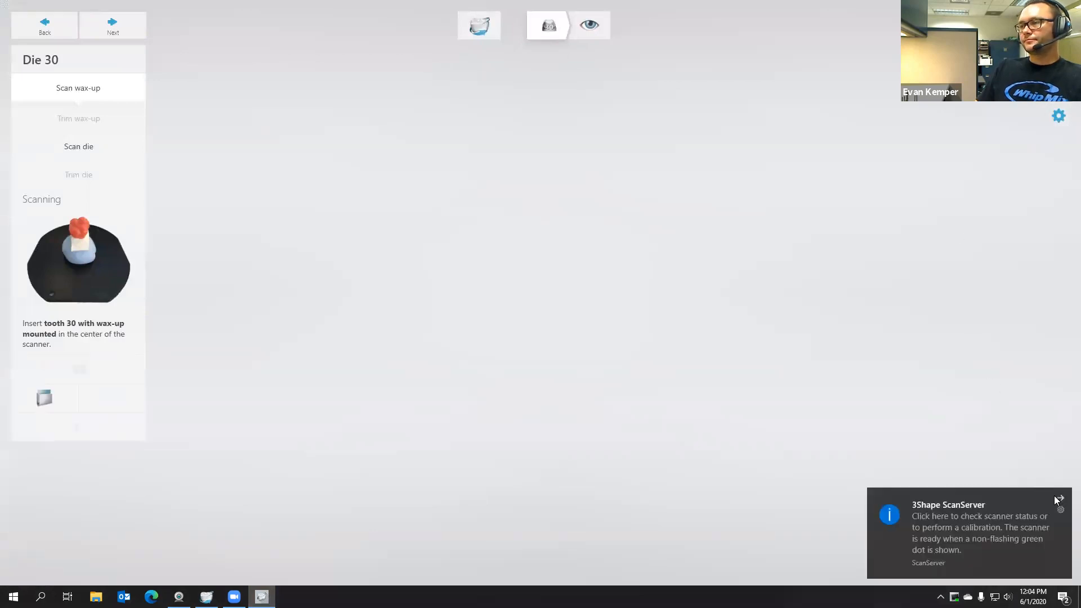
- Discard the incomplete wax-up scan of tooth 30 and scan the wax-up again
{"action": "left_click", "coordinate": [1061, 500]}
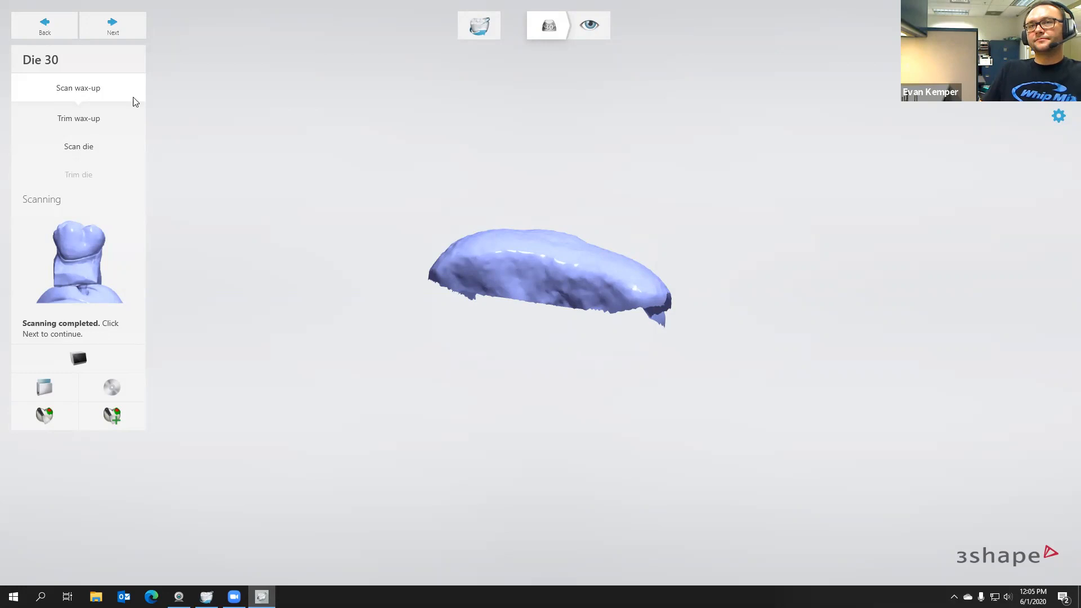
{"action": "left_click", "coordinate": [78, 360]}
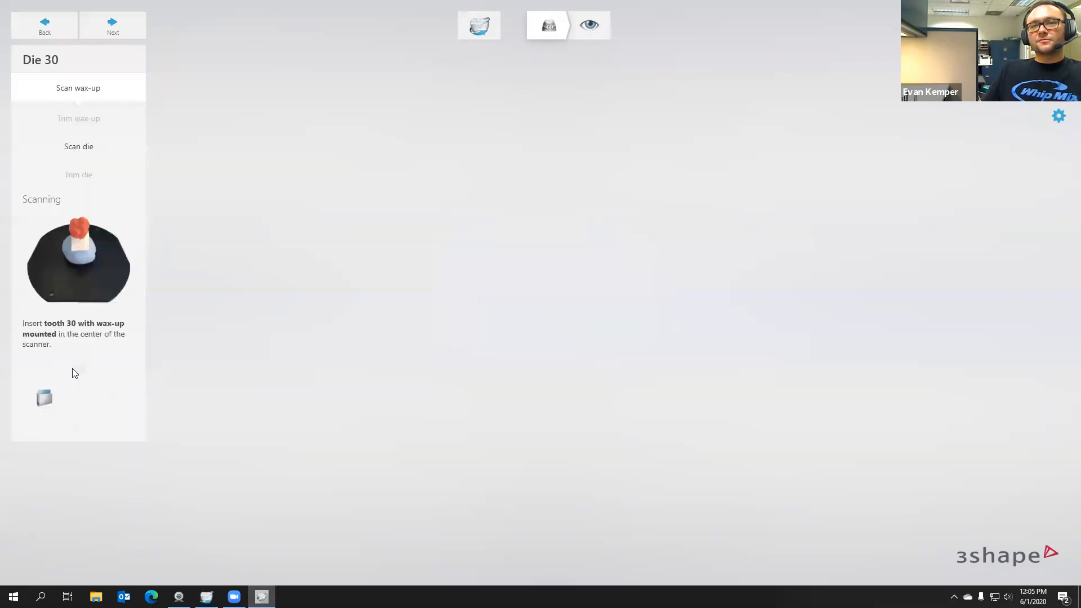
{"action": "left_click", "coordinate": [112, 26]}
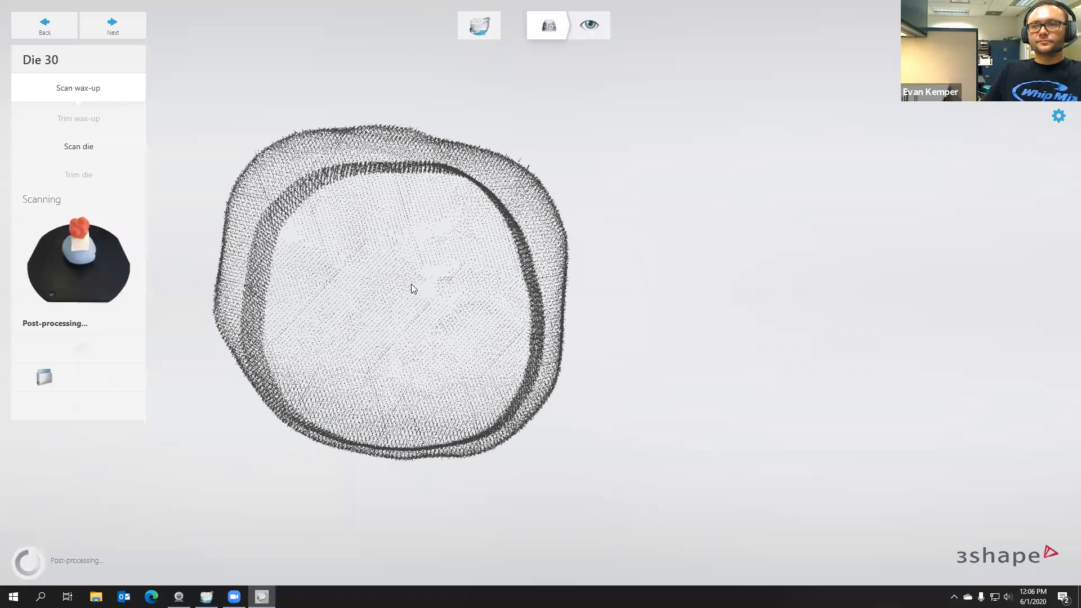
{"action": "right_click_drag", "start_coordinate": [412, 254], "coordinate": [309, 212]}
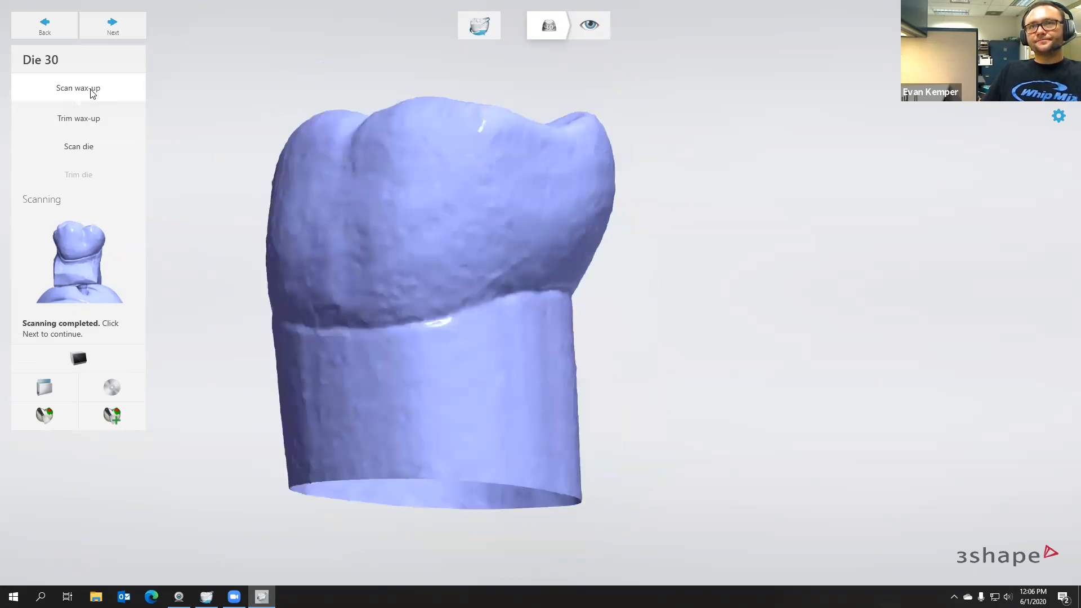
- Start trimming the wax-up scan with a closed line and place its first points along the margin
{"action": "left_click", "coordinate": [82, 120]}
{"action": "right_click_drag", "start_coordinate": [483, 273], "coordinate": [571, 301]}
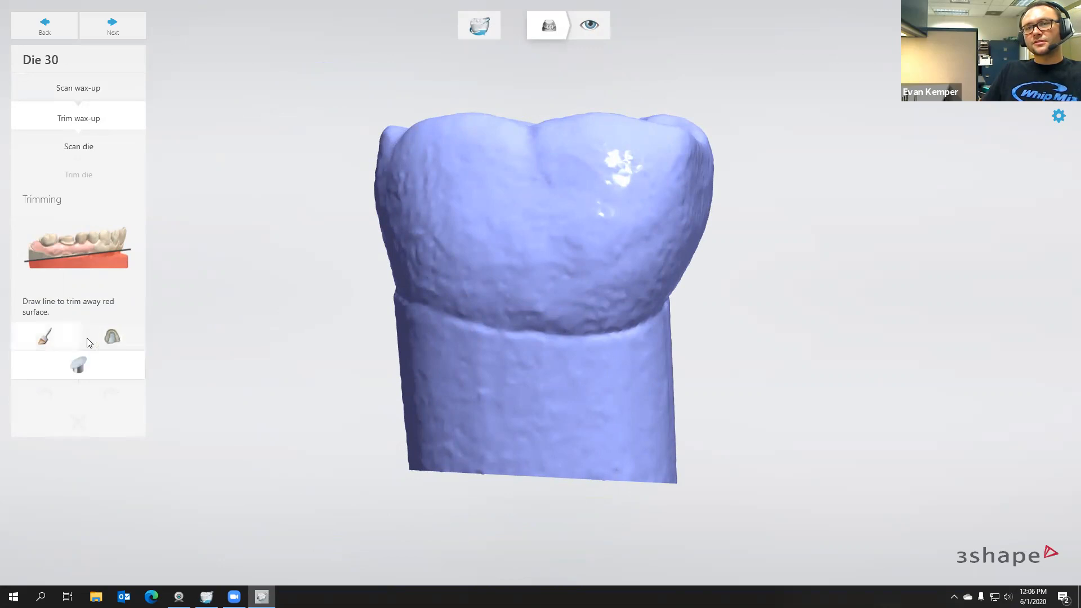
{"action": "left_click", "coordinate": [111, 337]}
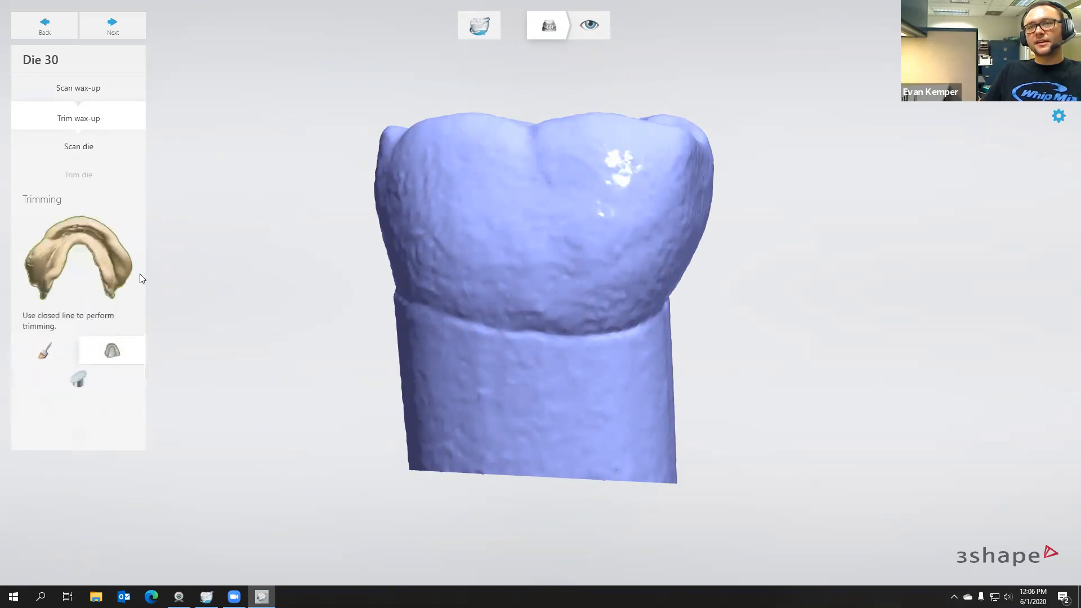
{"action": "right_click_drag", "start_coordinate": [460, 293], "coordinate": [446, 313]}
{"action": "left_click", "coordinate": [445, 319]}
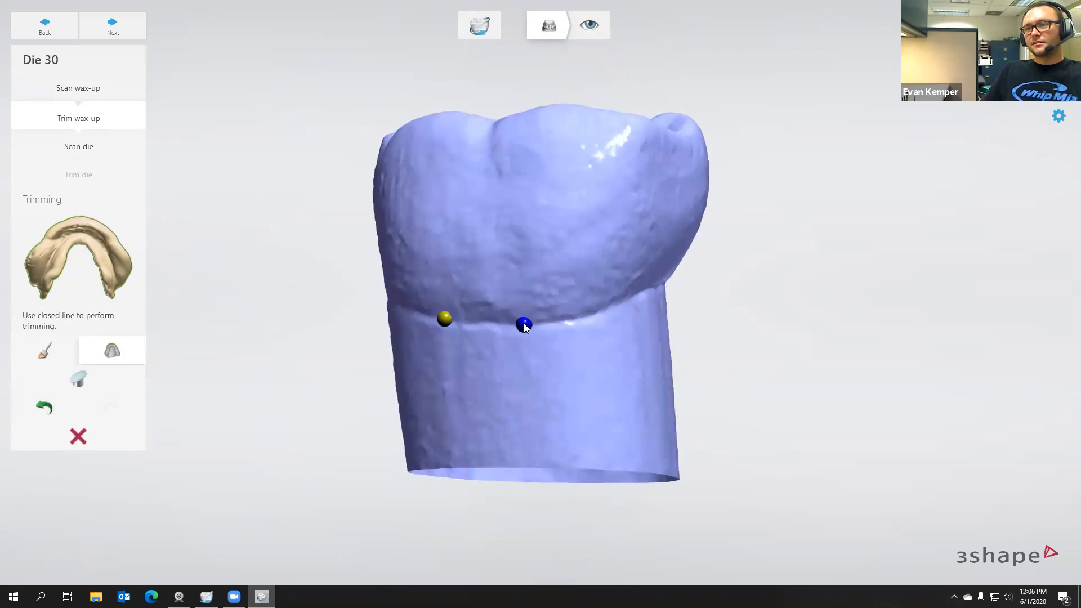
{"action": "left_click", "coordinate": [526, 325]}
{"action": "left_click", "coordinate": [582, 317]}
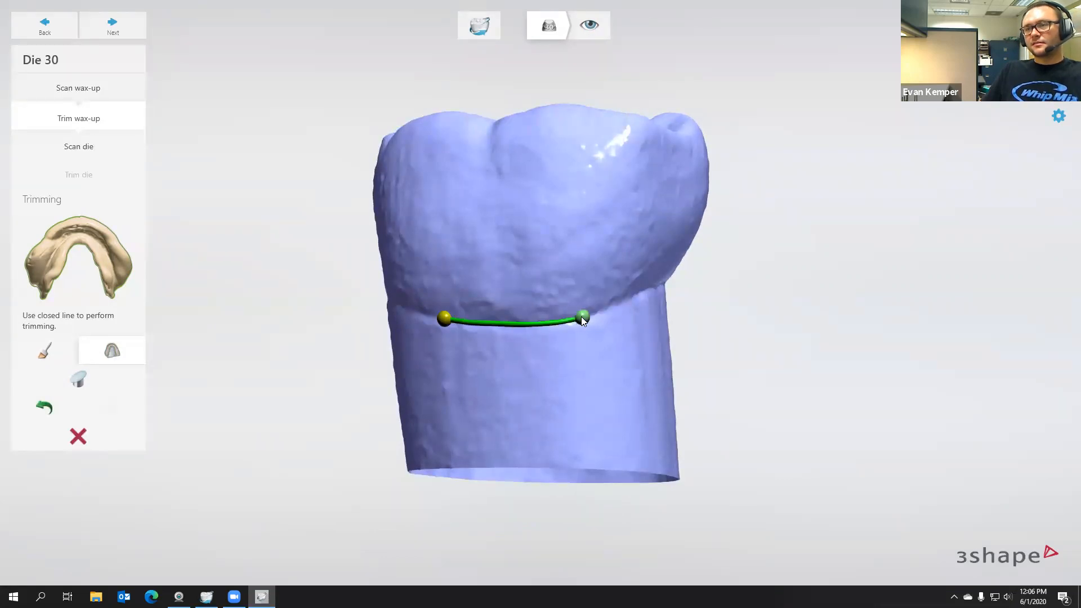
{"action": "right_click_drag", "start_coordinate": [581, 316], "coordinate": [506, 330]}
{"action": "left_click", "coordinate": [555, 308]}
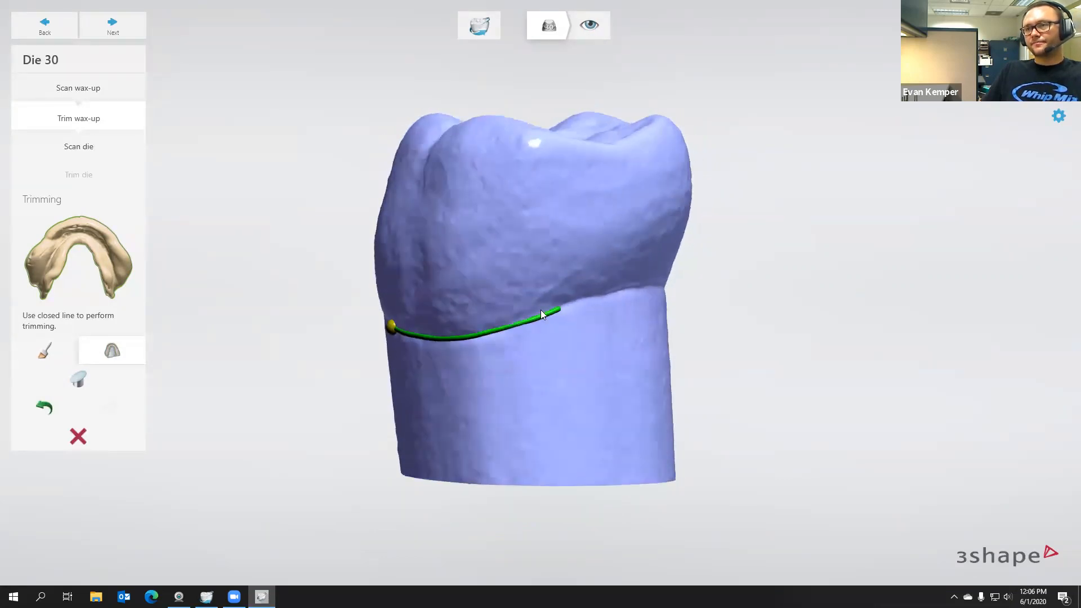
- Continue the trim line around the rest of the wax-up margin and close it at its first point
{"action": "right_click_drag", "start_coordinate": [577, 301], "coordinate": [484, 314]}
{"action": "left_click", "coordinate": [562, 304]}
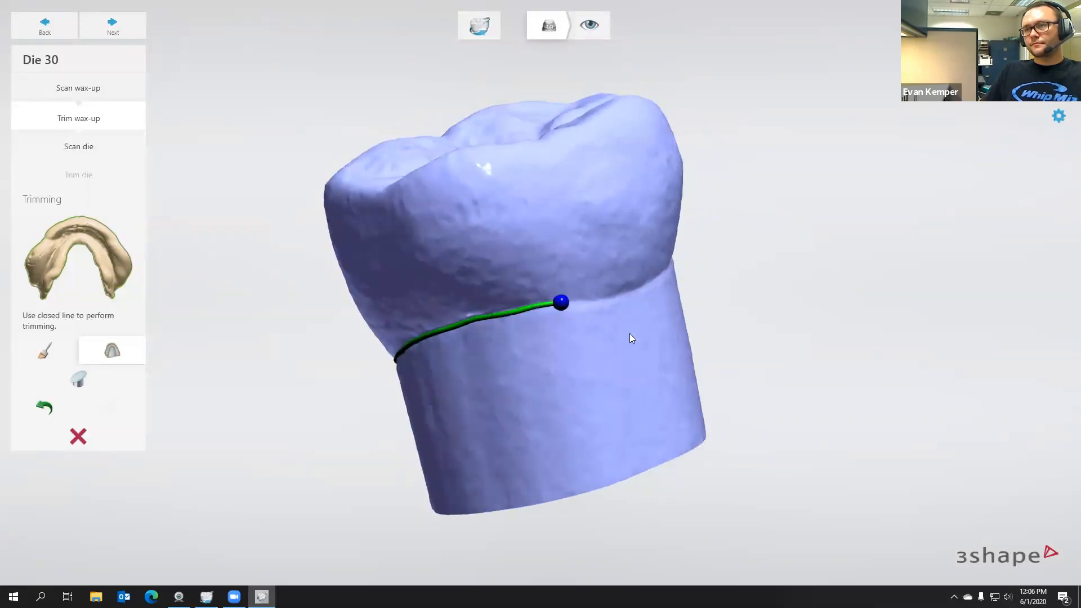
{"action": "left_click", "coordinate": [631, 293]}
{"action": "mouse_move", "coordinate": [630, 292]}
{"action": "right_mouse_down"}
{"action": "mouse_move", "coordinate": [483, 312]}
{"action": "mouse_move", "coordinate": [591, 282]}
{"action": "mouse_move", "coordinate": [548, 311]}
{"action": "right_mouse_up"}
{"action": "left_click", "coordinate": [601, 282]}
{"action": "left_click", "coordinate": [599, 276]}
{"action": "left_click", "coordinate": [629, 264]}
{"action": "mouse_move", "coordinate": [633, 265]}
{"action": "right_mouse_down"}
{"action": "mouse_move", "coordinate": [504, 301]}
{"action": "mouse_move", "coordinate": [586, 282]}
{"action": "mouse_move", "coordinate": [531, 306]}
{"action": "mouse_move", "coordinate": [592, 313]}
{"action": "right_mouse_up"}
{"action": "left_click", "coordinate": [600, 310]}
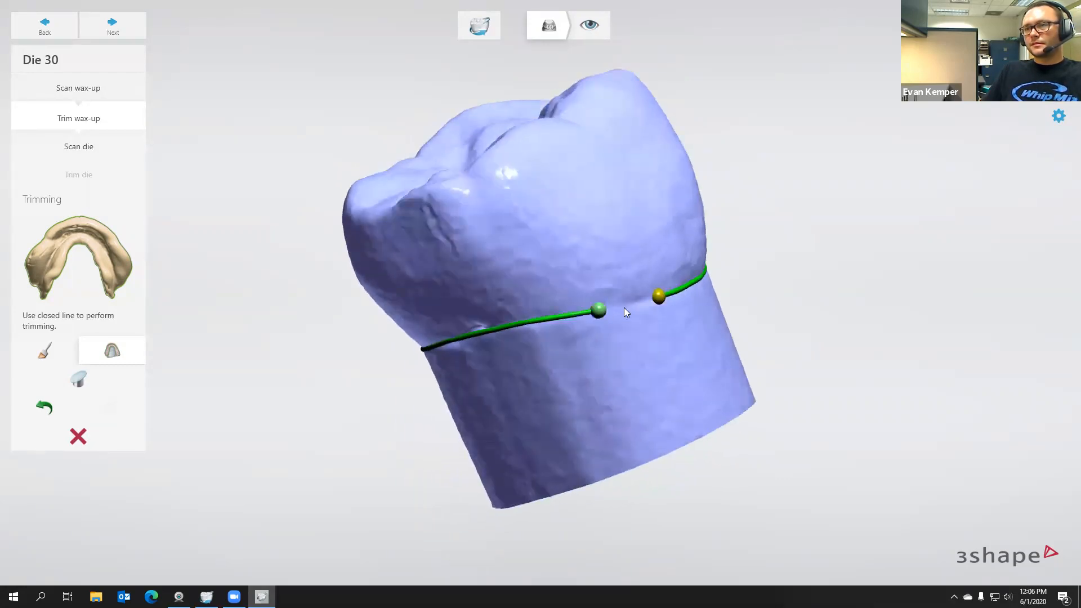
{"action": "left_click", "coordinate": [656, 298]}
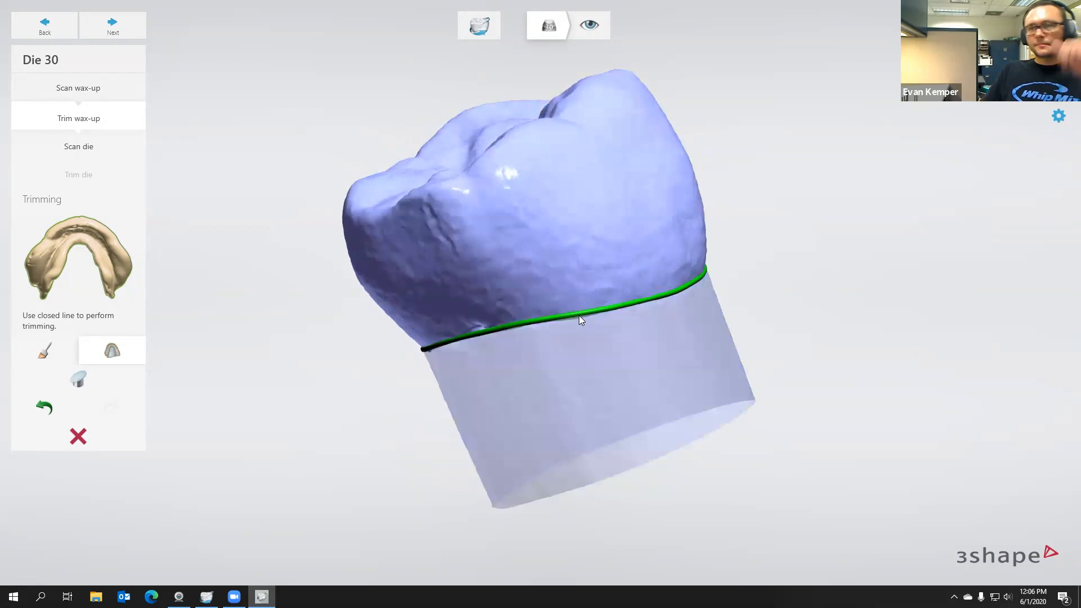
{"action": "right_click_drag", "start_coordinate": [393, 319], "coordinate": [744, 266]}
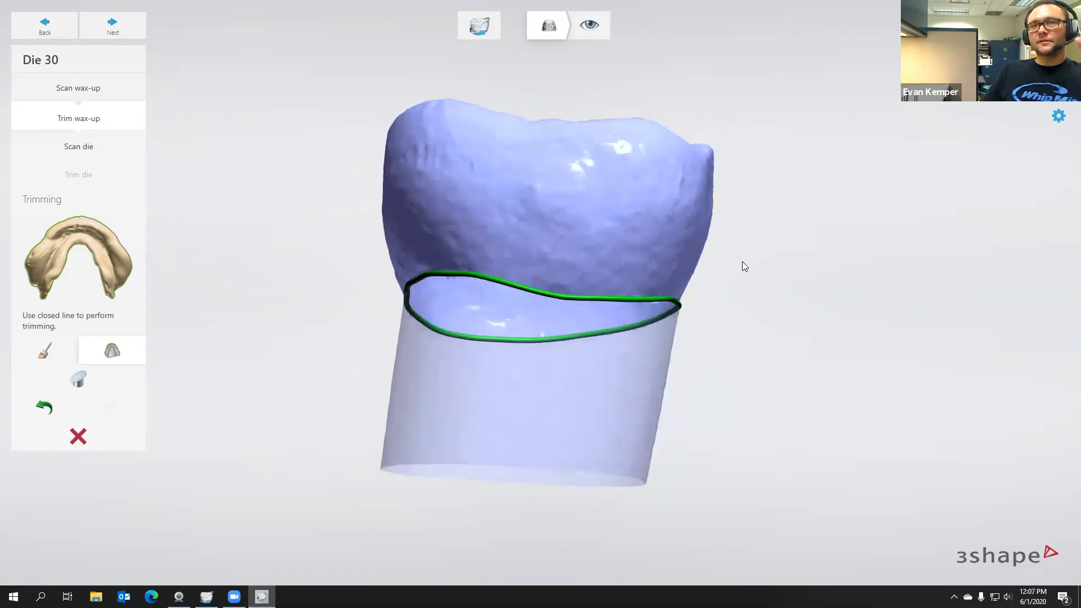
- Accept the wax-up trim, scan the die of tooth 30 and check the scanned die
{"action": "left_click", "coordinate": [108, 36]}
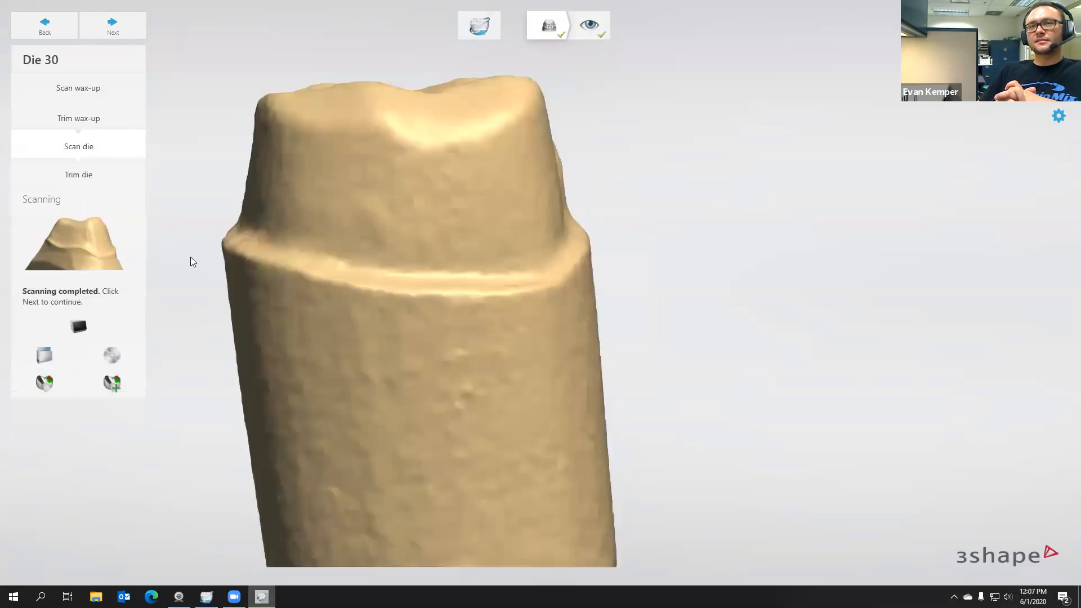
{"action": "scroll", "coordinate": [222, 280], "scroll_direction": "down", "scroll_amount": 3}
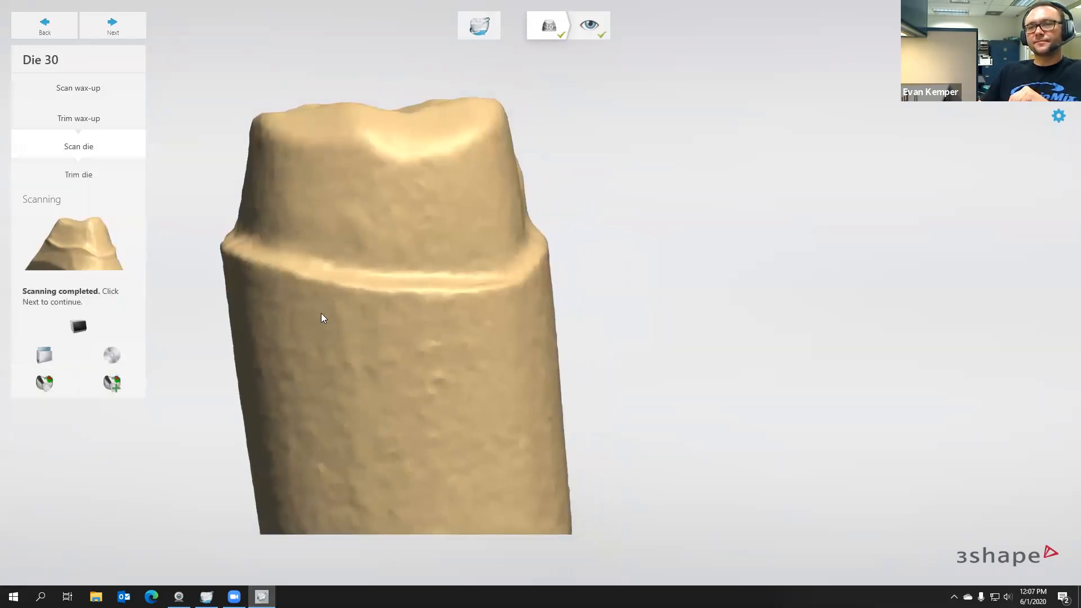
{"action": "middle_click_drag", "start_coordinate": [431, 415], "coordinate": [569, 443]}
{"action": "right_click_drag", "start_coordinate": [569, 442], "coordinate": [566, 392]}
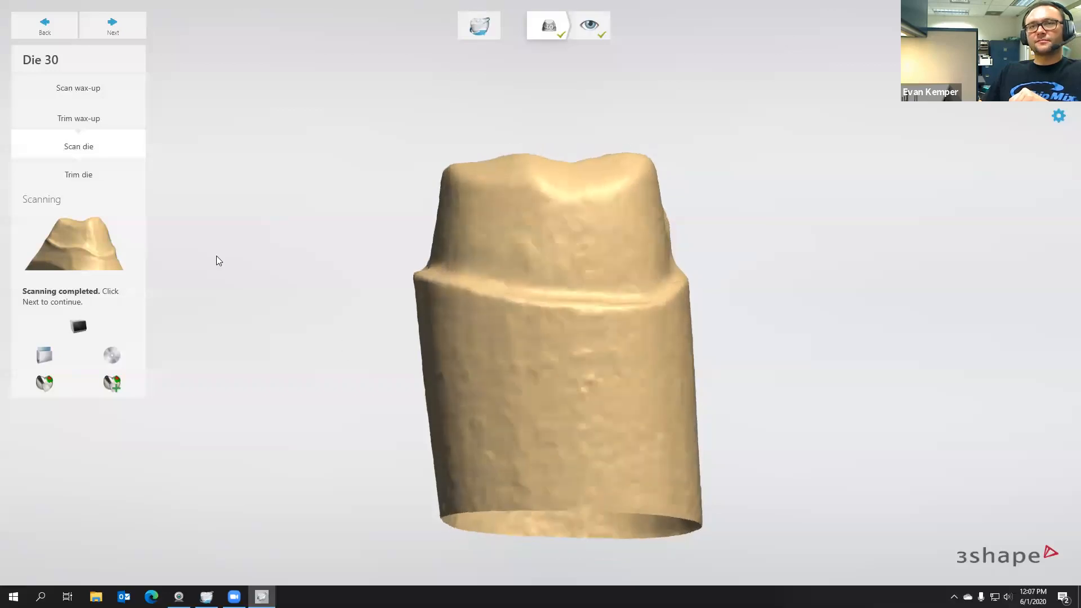
- Trim off the base of the die scan with a straight line below the margin and proceed to inspection
{"action": "left_click", "coordinate": [105, 188]}
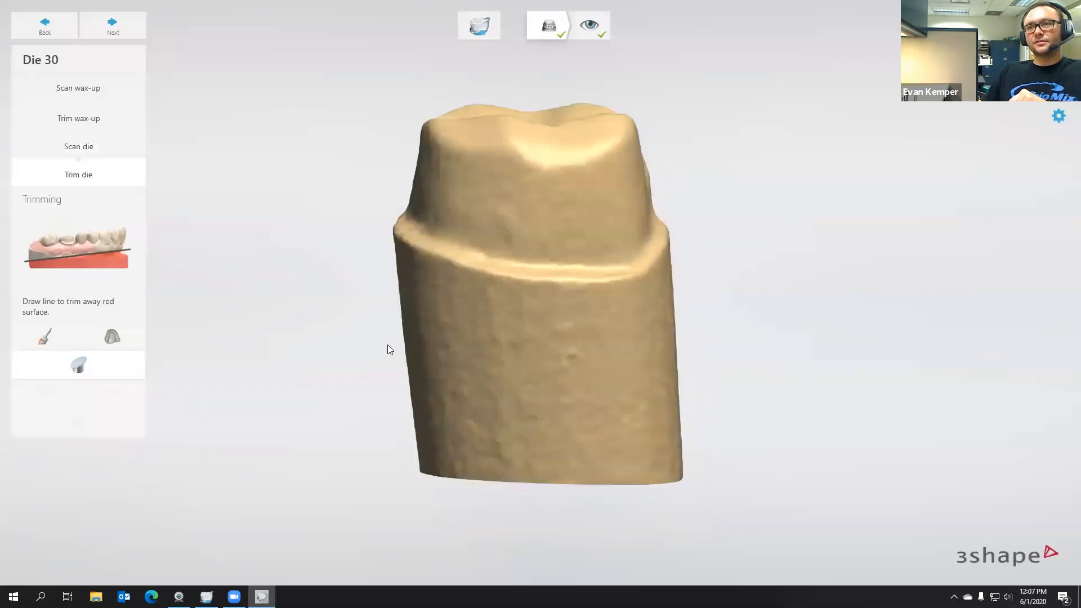
{"action": "left_click_drag", "start_coordinate": [384, 343], "coordinate": [791, 333]}
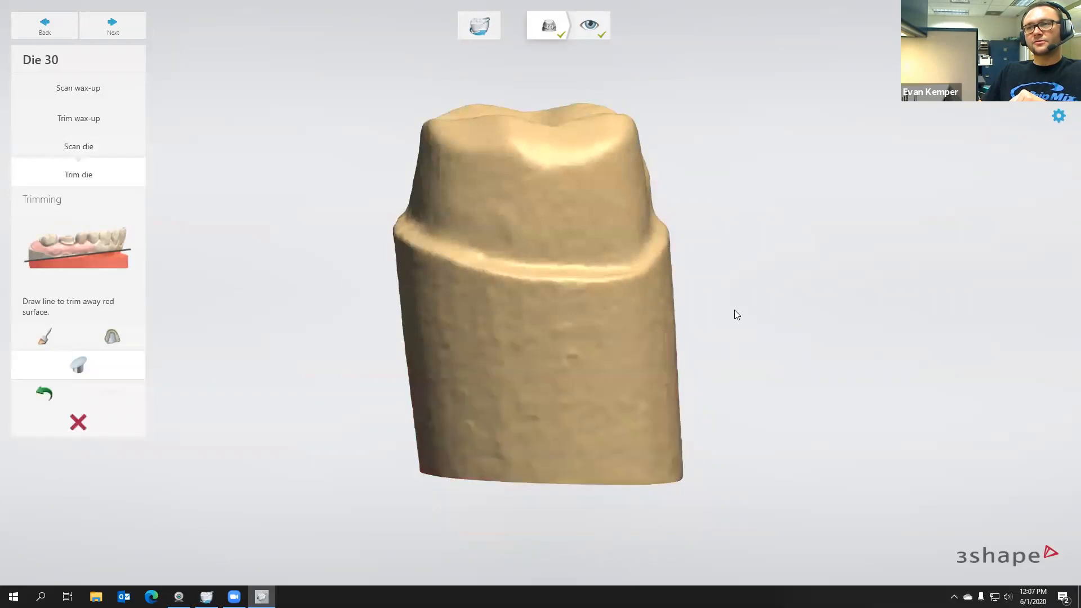
{"action": "left_click", "coordinate": [113, 28]}
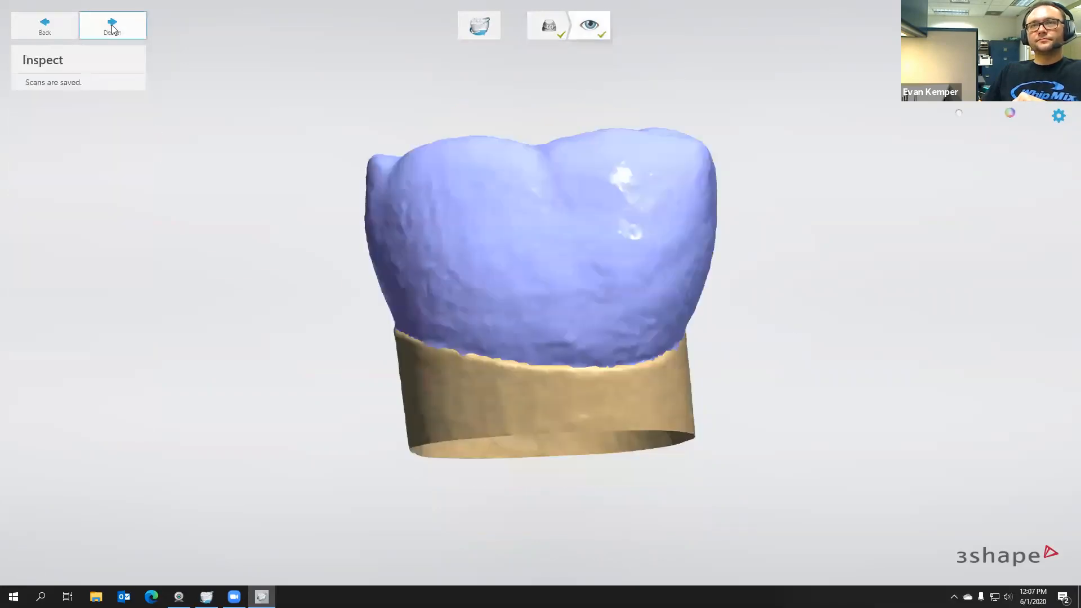
- Inspect the wax-up and die scans from the side and the occlusal surface, and open the order for design
{"action": "right_click_drag", "start_coordinate": [376, 241], "coordinate": [500, 309]}
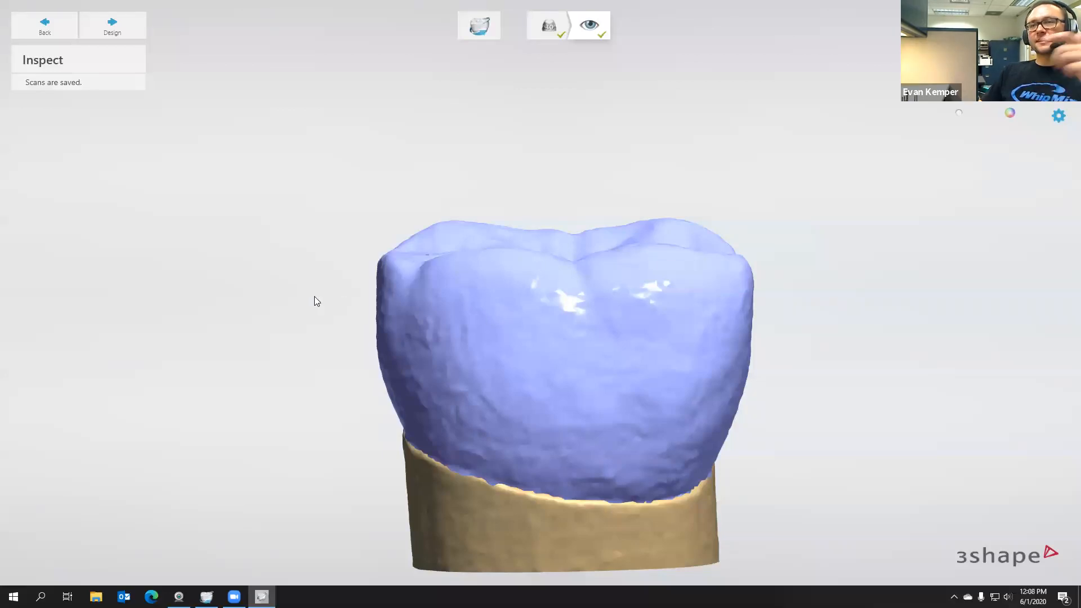
{"action": "right_click_drag", "start_coordinate": [533, 369], "coordinate": [414, 443]}
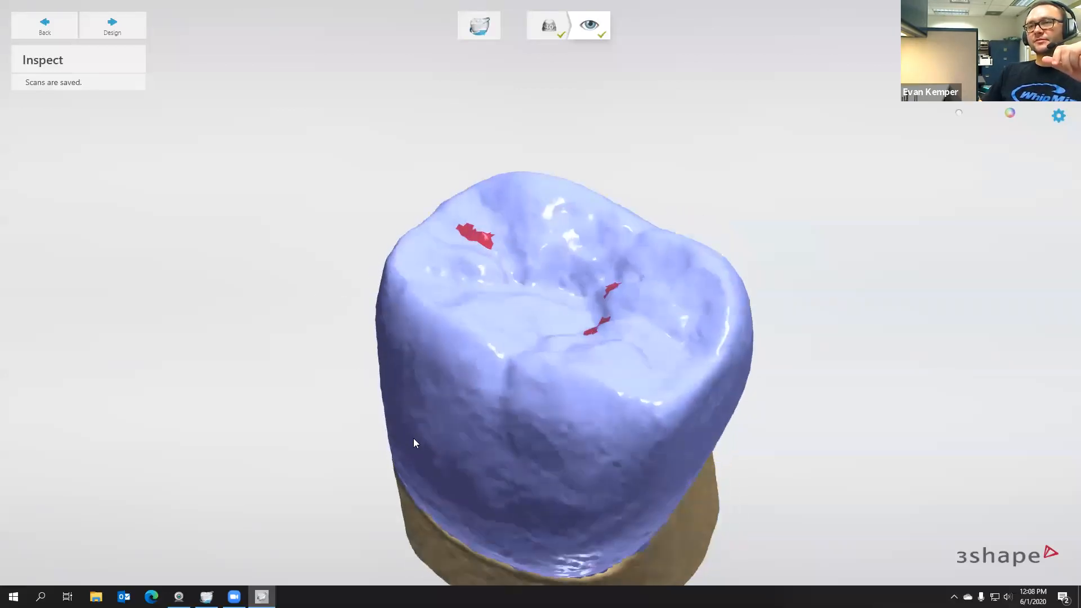
{"action": "right_click_drag", "start_coordinate": [616, 184], "coordinate": [598, 241]}
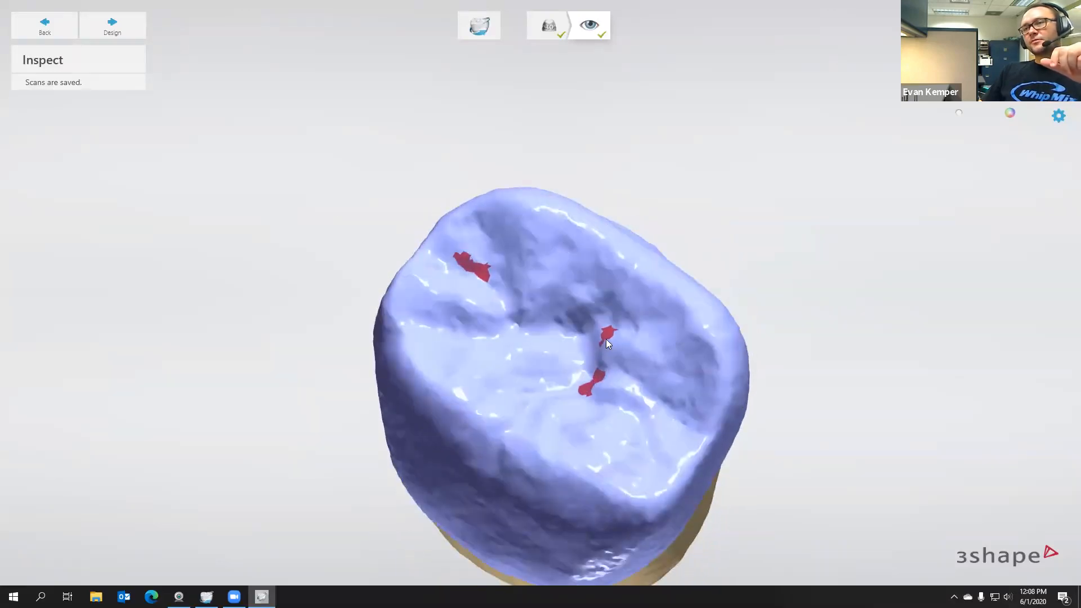
{"action": "right_click_drag", "start_coordinate": [575, 369], "coordinate": [703, 348]}
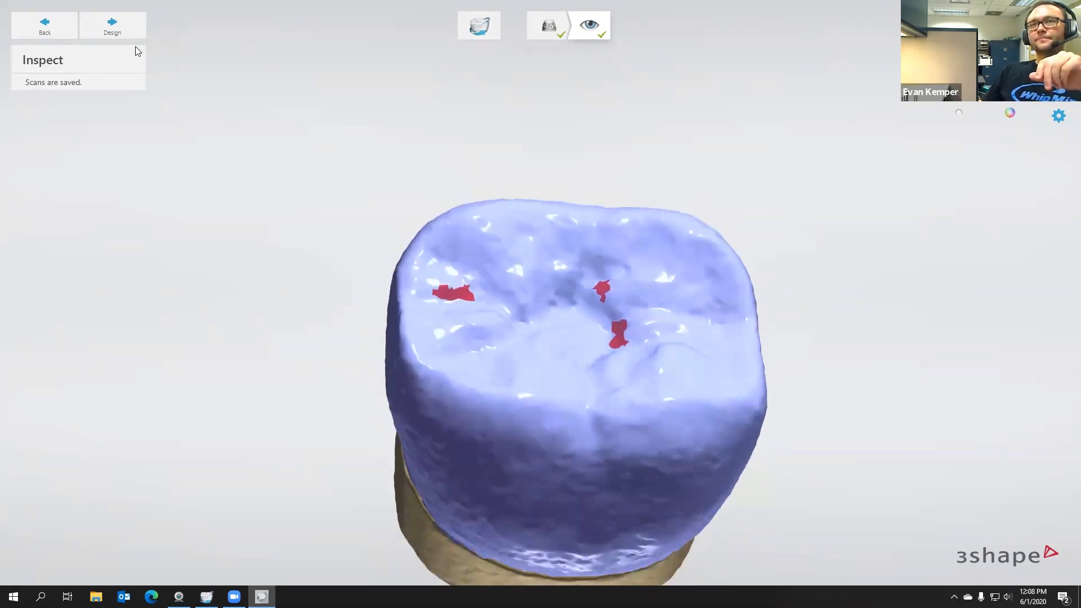
{"action": "left_click", "coordinate": [113, 28]}
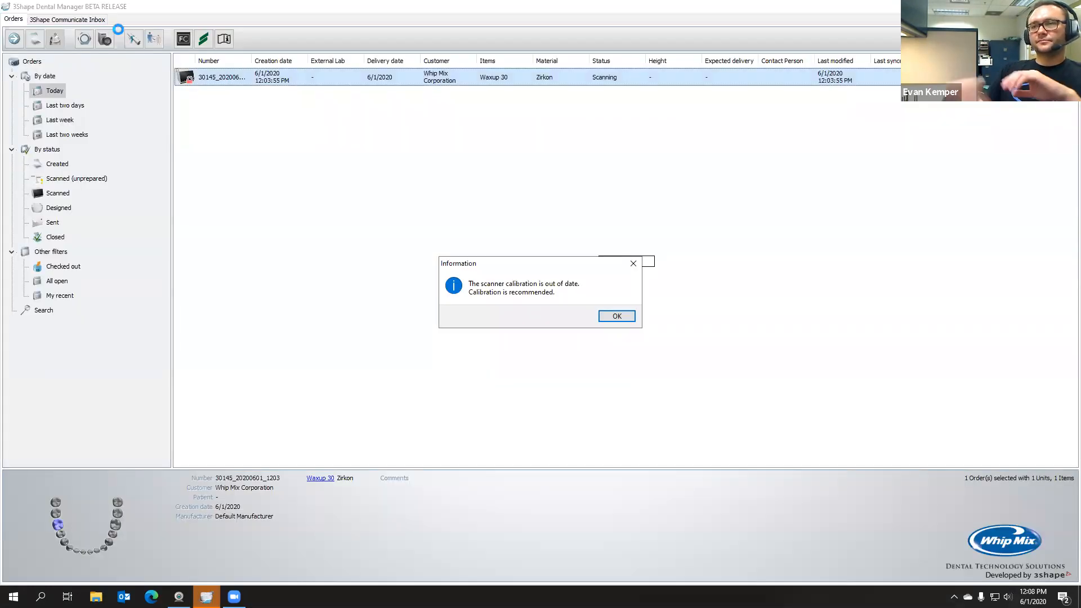
{"action": "left_click", "coordinate": [617, 316]}
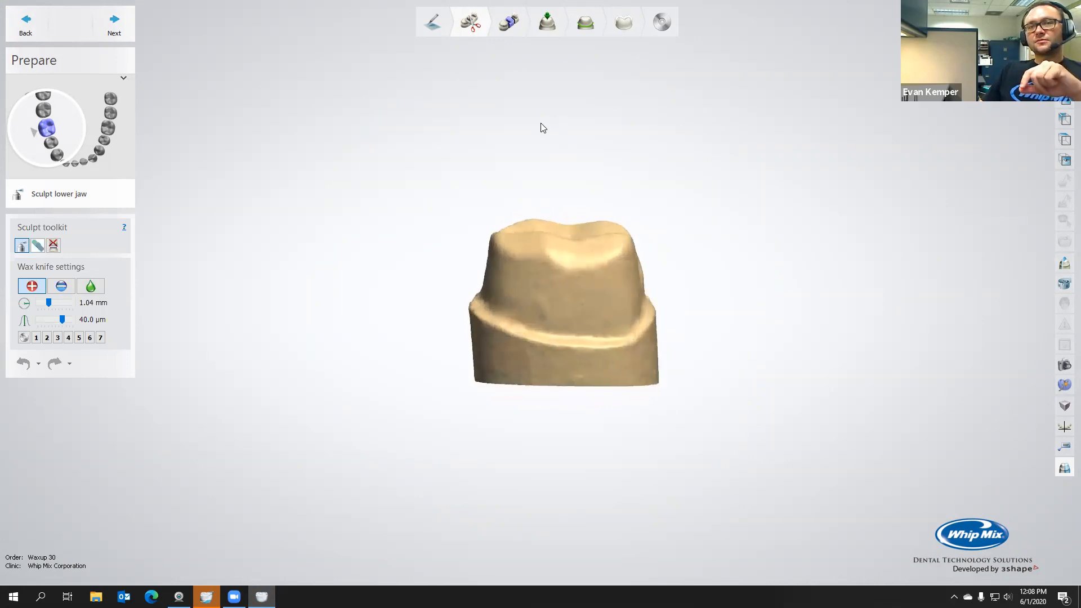
- Smooth the side of the die with the wax knife in smoothing mode and finish the preparation stage
{"action": "mouse_move", "coordinate": [619, 272]}
{"action": "right_mouse_down"}
{"action": "mouse_move", "coordinate": [554, 294]}
{"action": "mouse_move", "coordinate": [636, 262]}
{"action": "mouse_move", "coordinate": [586, 278]}
{"action": "right_mouse_up"}
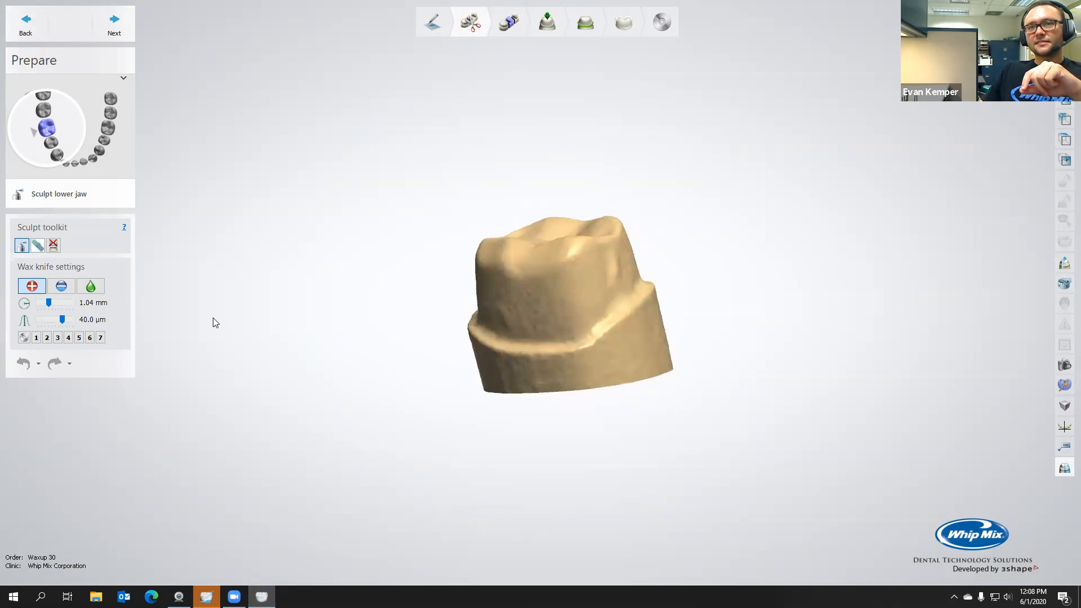
{"action": "left_click", "coordinate": [85, 289]}
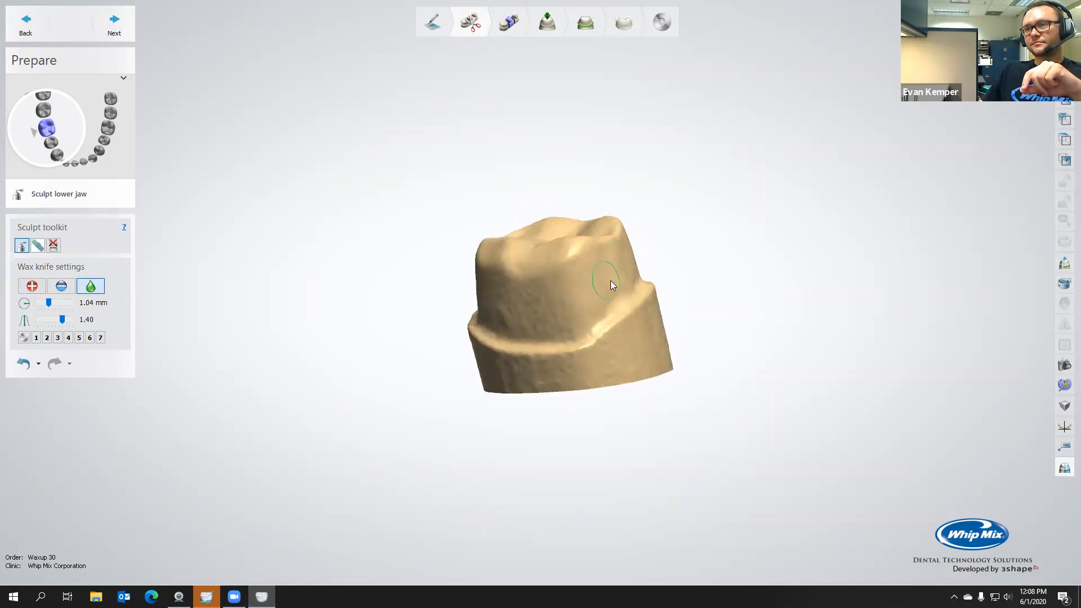
{"action": "right_click_drag", "start_coordinate": [616, 271], "coordinate": [648, 315]}
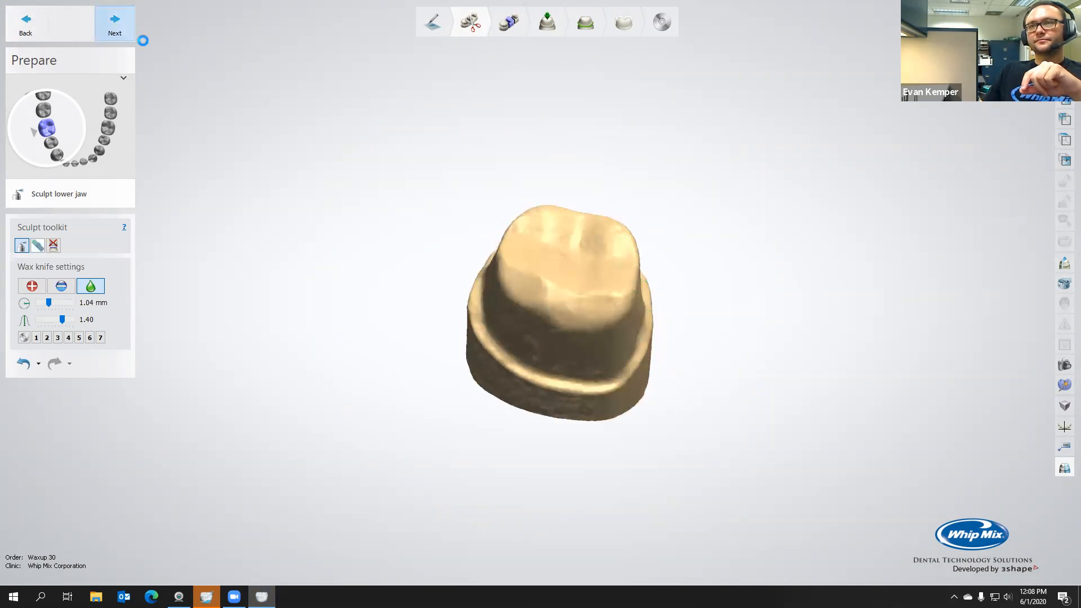
- Annotate the die as Waxup 30 near its margin and set the insertion direction from the occlusal view
{"action": "left_click", "coordinate": [119, 27]}
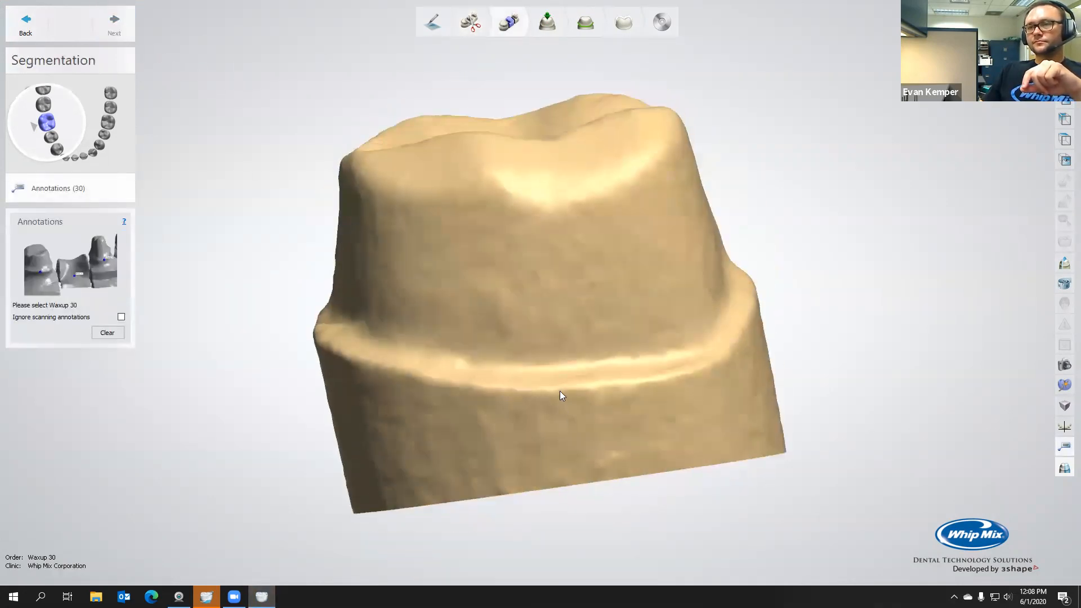
{"action": "left_click", "coordinate": [559, 391]}
{"action": "left_click", "coordinate": [114, 25]}
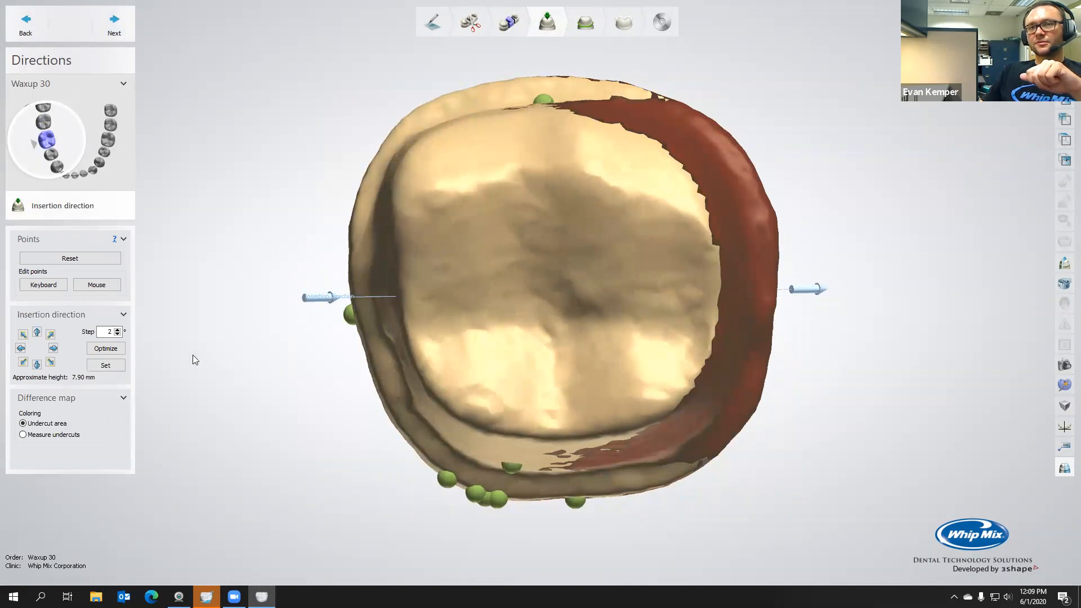
{"action": "left_click", "coordinate": [101, 365]}
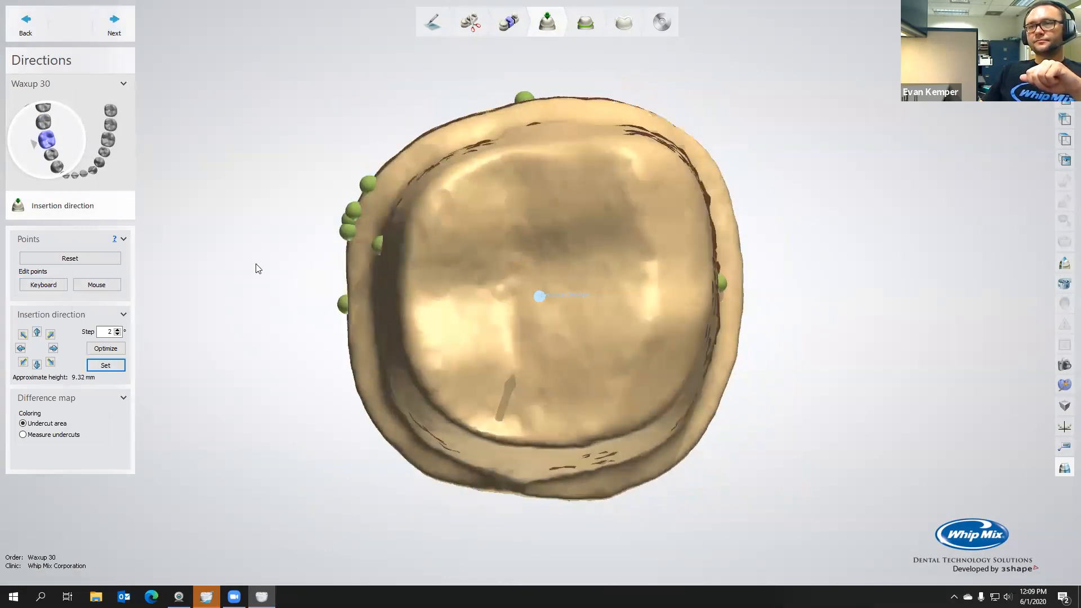
- Place new margin points by mouse around the whole edge of the die and accept the resulting insertion direction
{"action": "left_click", "coordinate": [86, 287]}
{"action": "left_click", "coordinate": [508, 227]}
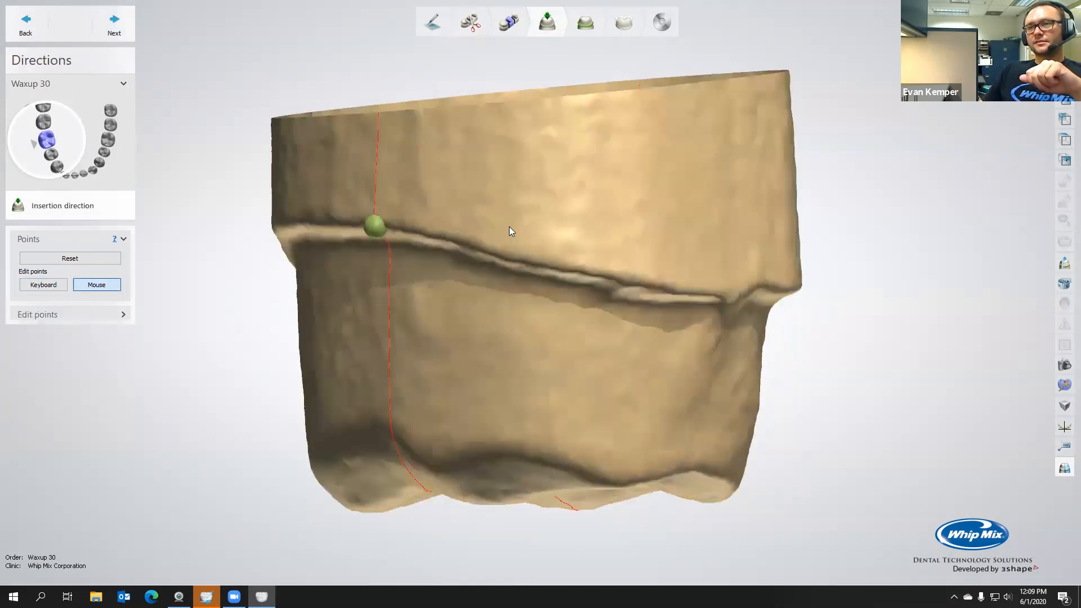
{"action": "left_click", "coordinate": [565, 270]}
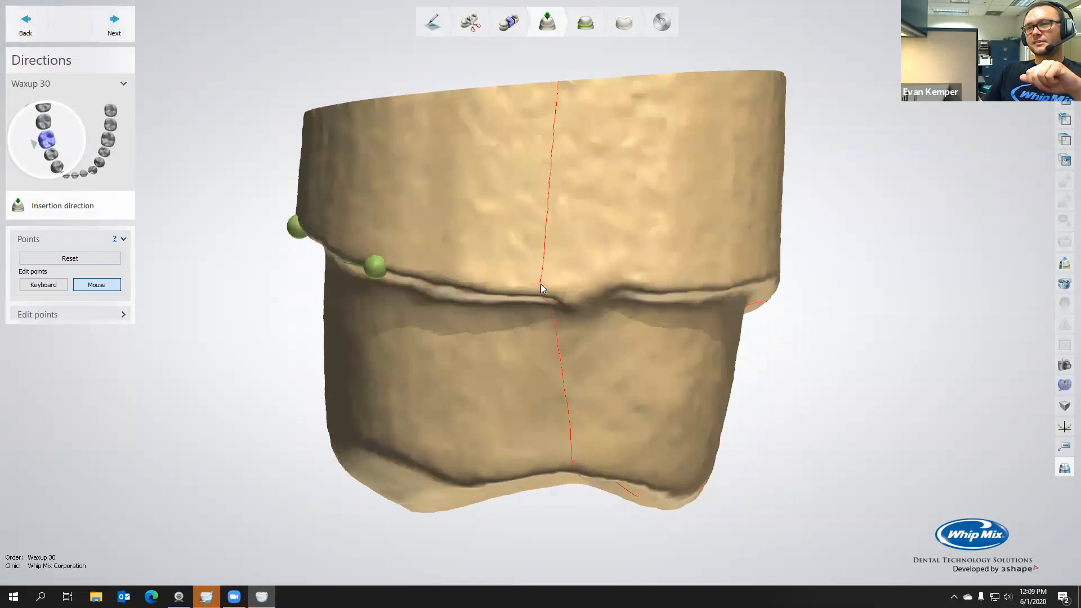
{"action": "left_click", "coordinate": [551, 286]}
{"action": "left_click", "coordinate": [560, 317]}
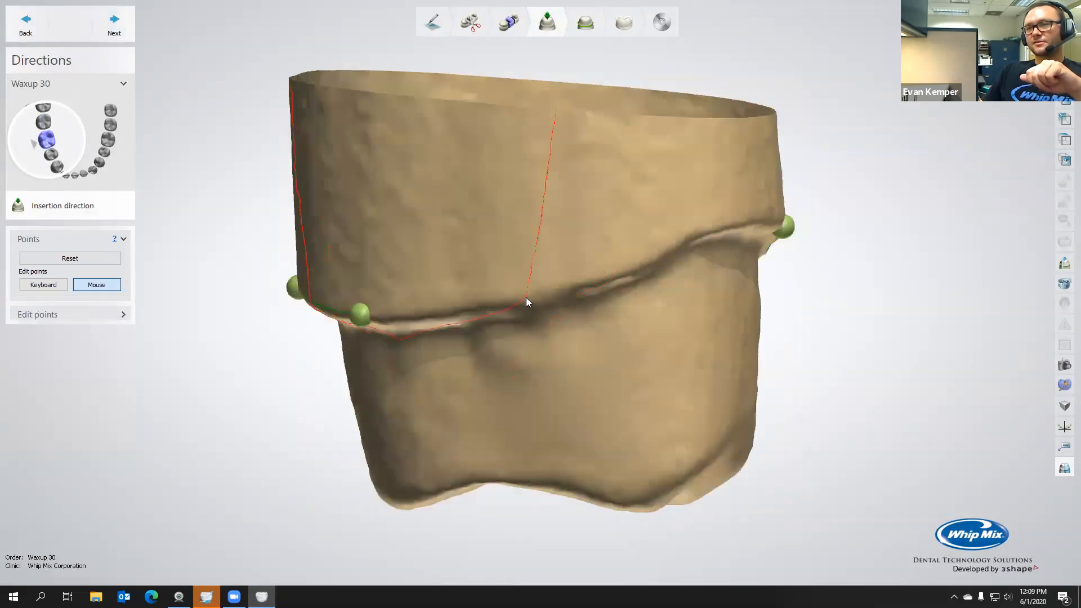
{"action": "left_click", "coordinate": [527, 299]}
{"action": "left_click", "coordinate": [526, 289]}
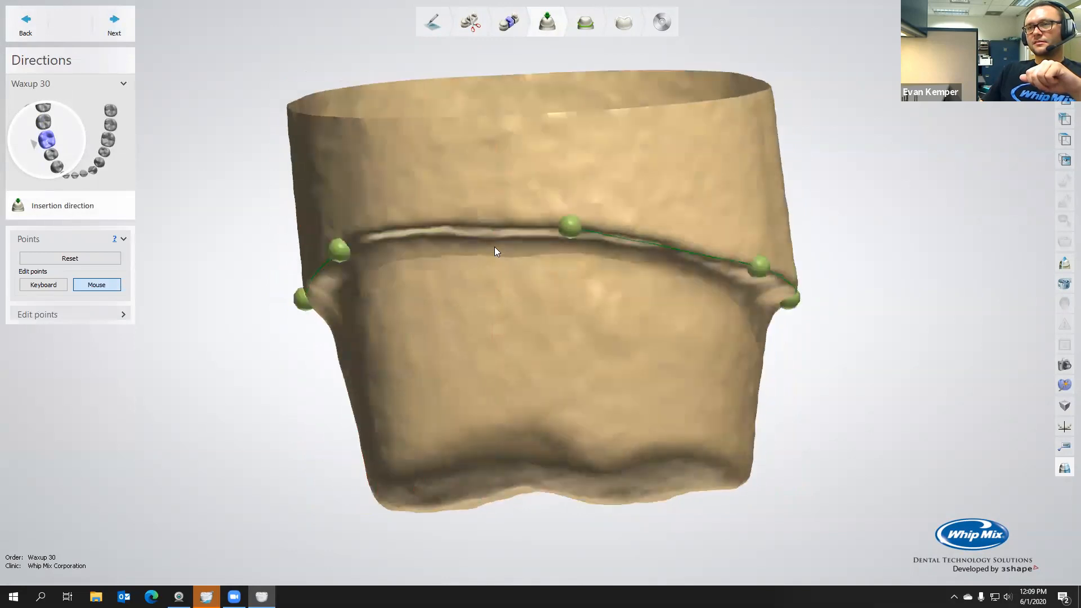
{"action": "left_click", "coordinate": [471, 222]}
{"action": "left_click", "coordinate": [421, 225]}
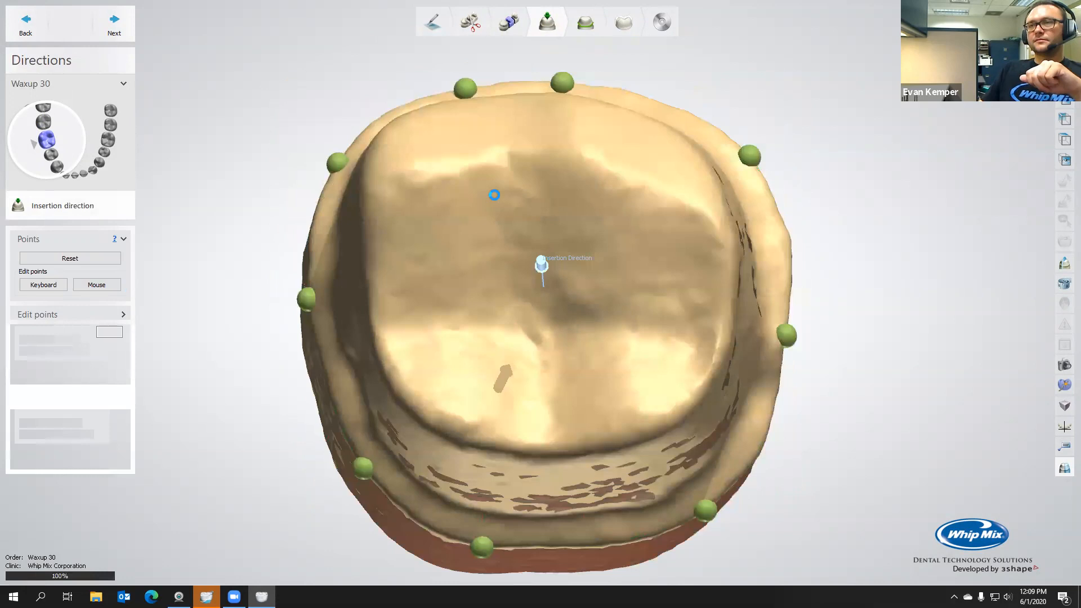
{"action": "right_click_drag", "start_coordinate": [495, 195], "coordinate": [422, 176]}
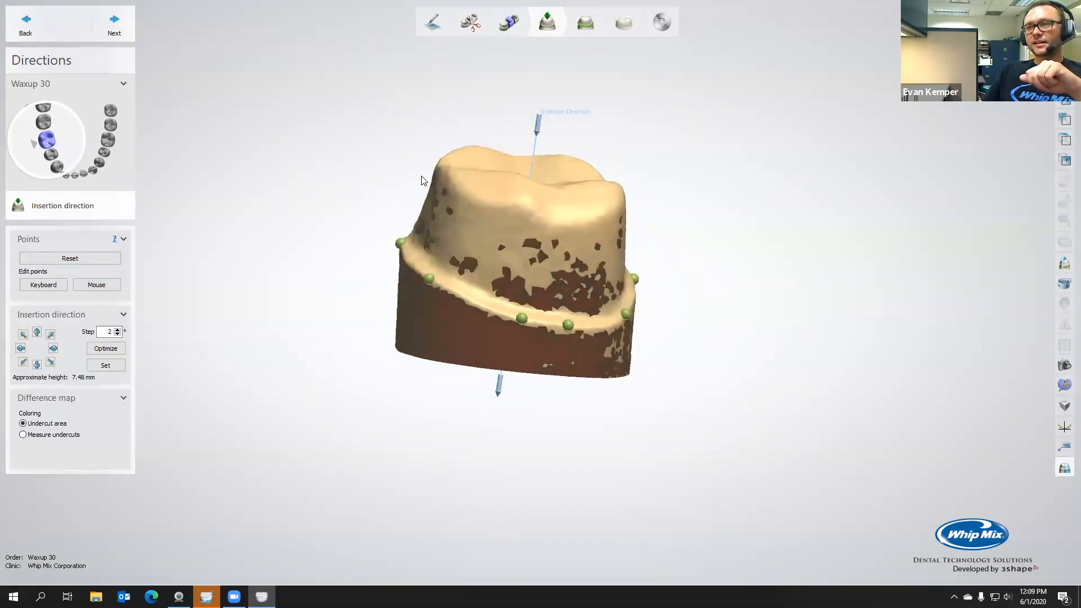
{"action": "left_click", "coordinate": [115, 24]}
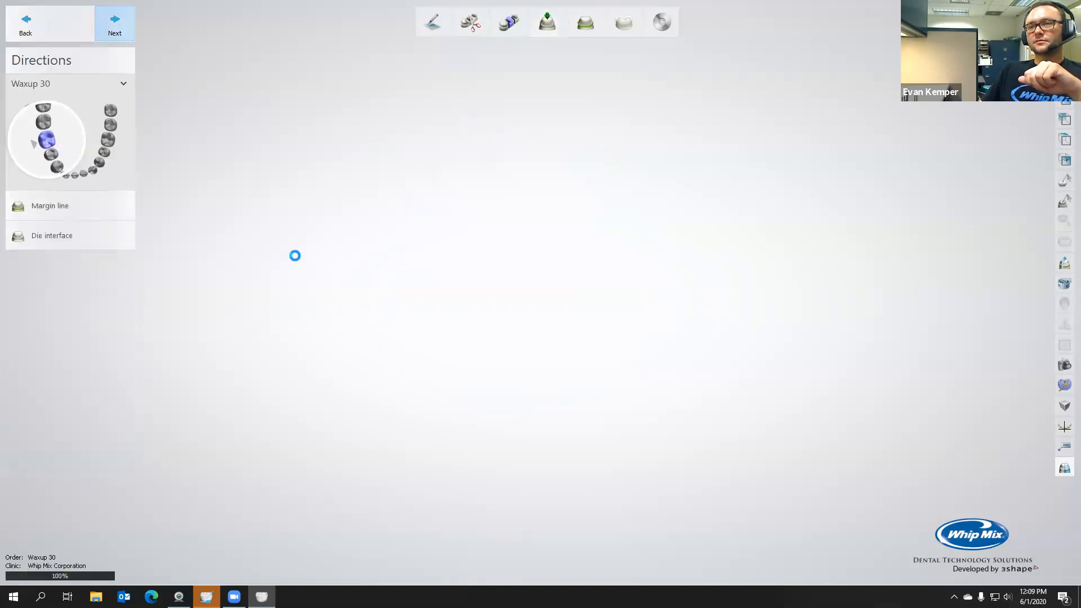
- Refine the margin line along the outer edge of the die, and accept it together with the die interface
{"action": "right_click_drag", "start_coordinate": [480, 257], "coordinate": [503, 288]}
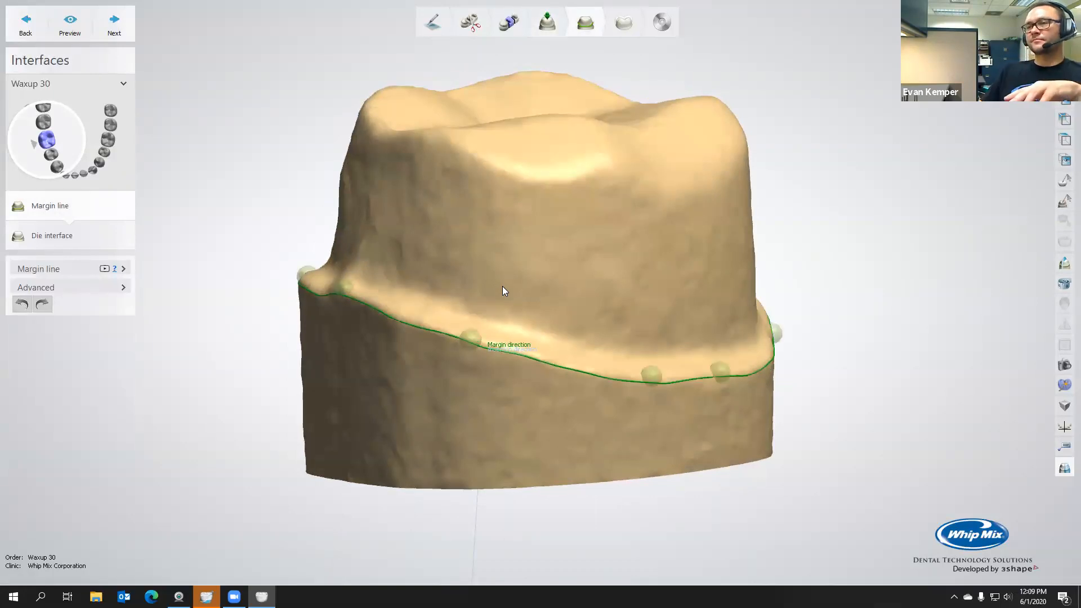
{"action": "left_click_drag", "start_coordinate": [625, 380], "coordinate": [648, 382]}
{"action": "right_click_drag", "start_coordinate": [648, 382], "coordinate": [555, 352]}
{"action": "right_click_drag", "start_coordinate": [633, 316], "coordinate": [768, 312]}
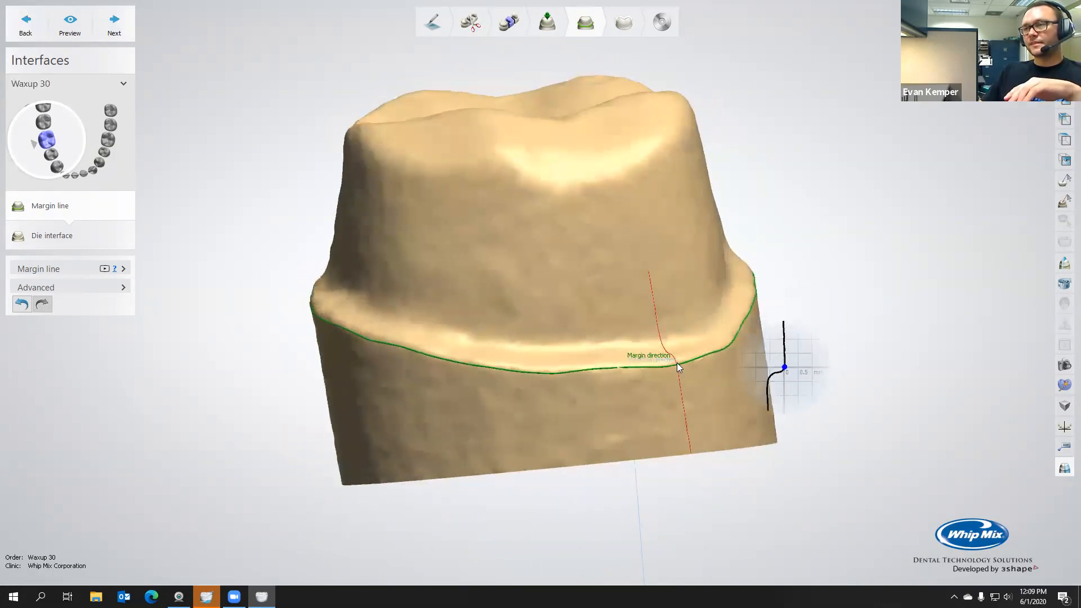
{"action": "right_click_drag", "start_coordinate": [684, 364], "coordinate": [673, 307]}
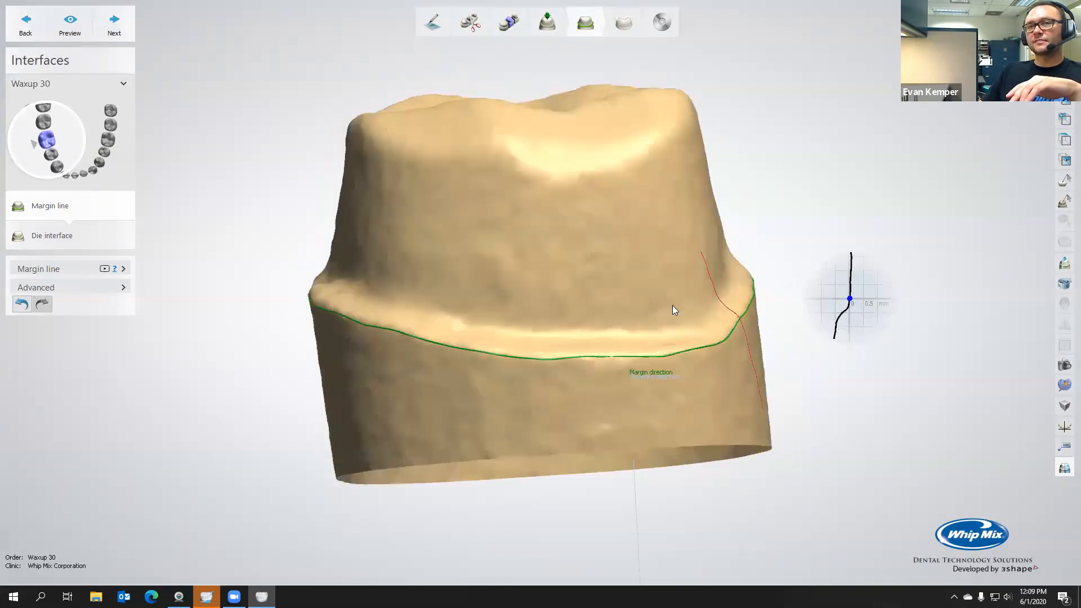
{"action": "left_click", "coordinate": [114, 21]}
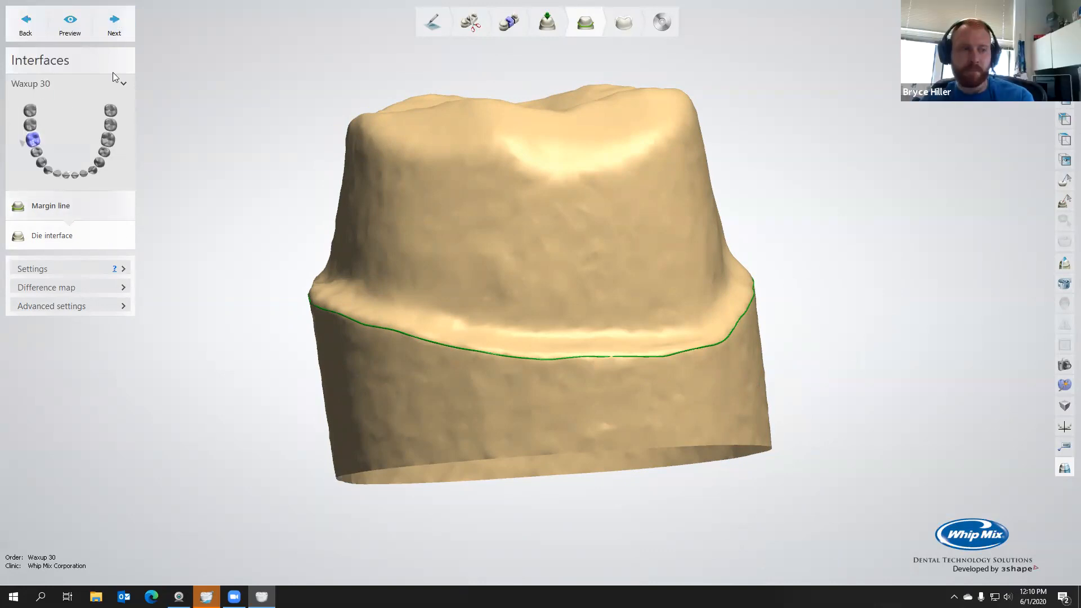
{"action": "left_click", "coordinate": [125, 26]}
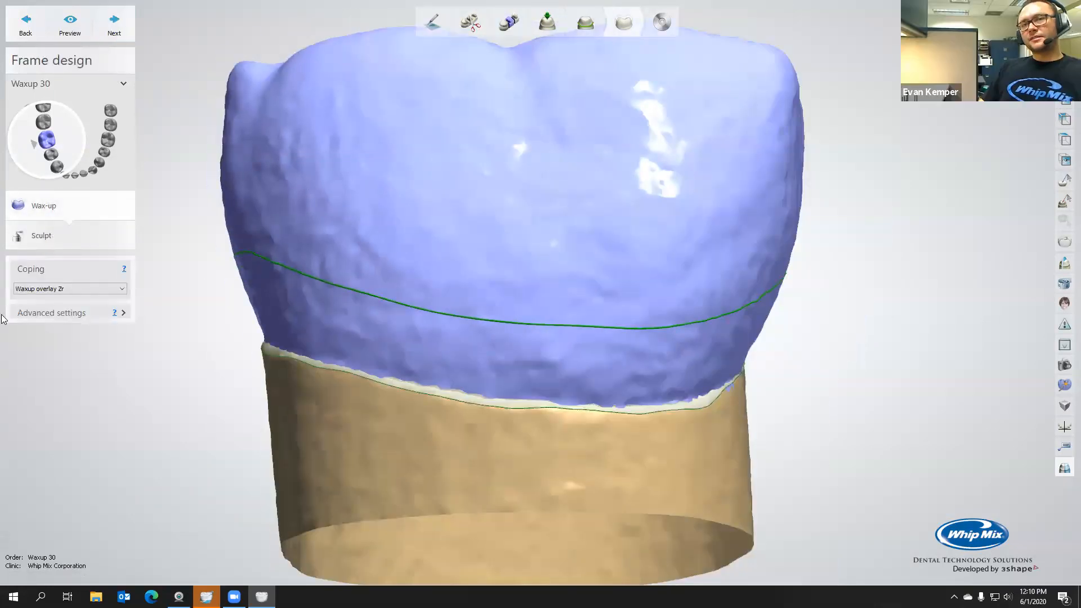
- Redraw the wax-up's cut spline closer to the margin all around the tooth
{"action": "left_click", "coordinate": [81, 318]}
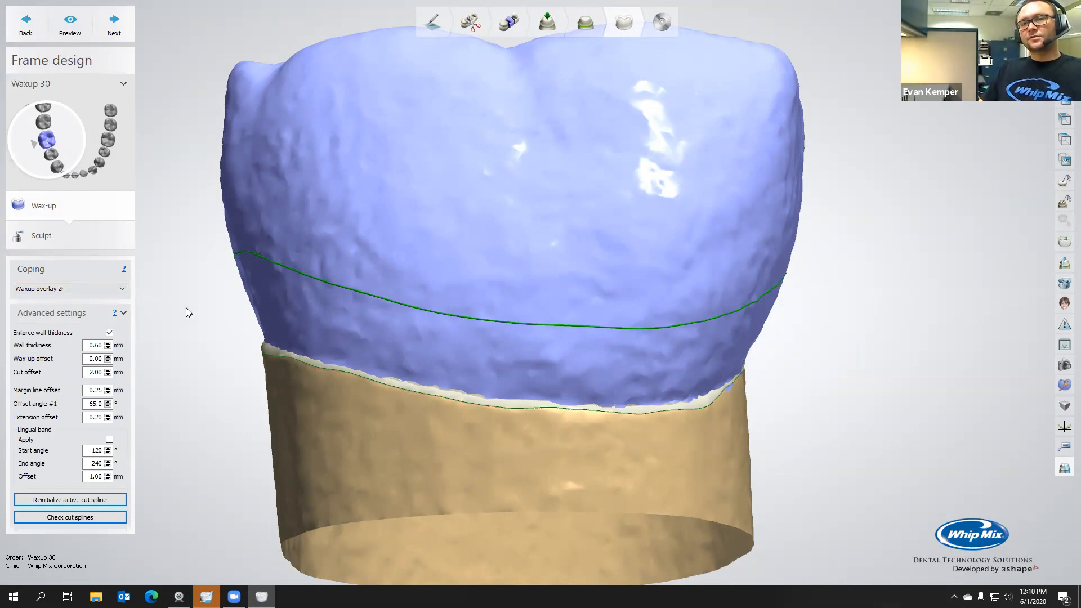
{"action": "right_click_drag", "start_coordinate": [367, 318], "coordinate": [468, 205]}
{"action": "right_click_drag", "start_coordinate": [450, 265], "coordinate": [532, 271]}
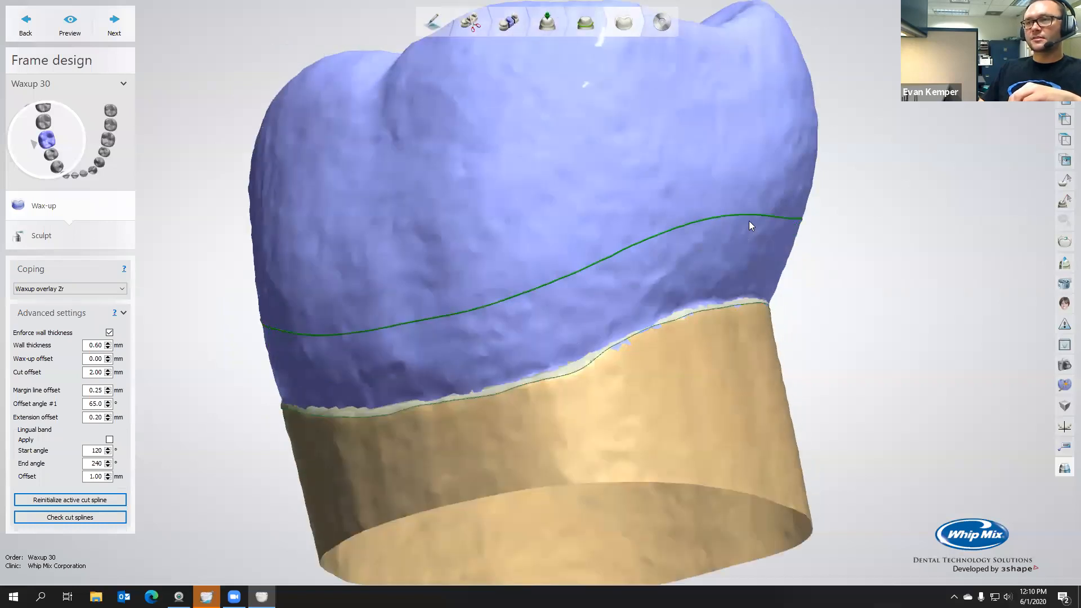
{"action": "right_click_drag", "start_coordinate": [763, 320], "coordinate": [595, 297]}
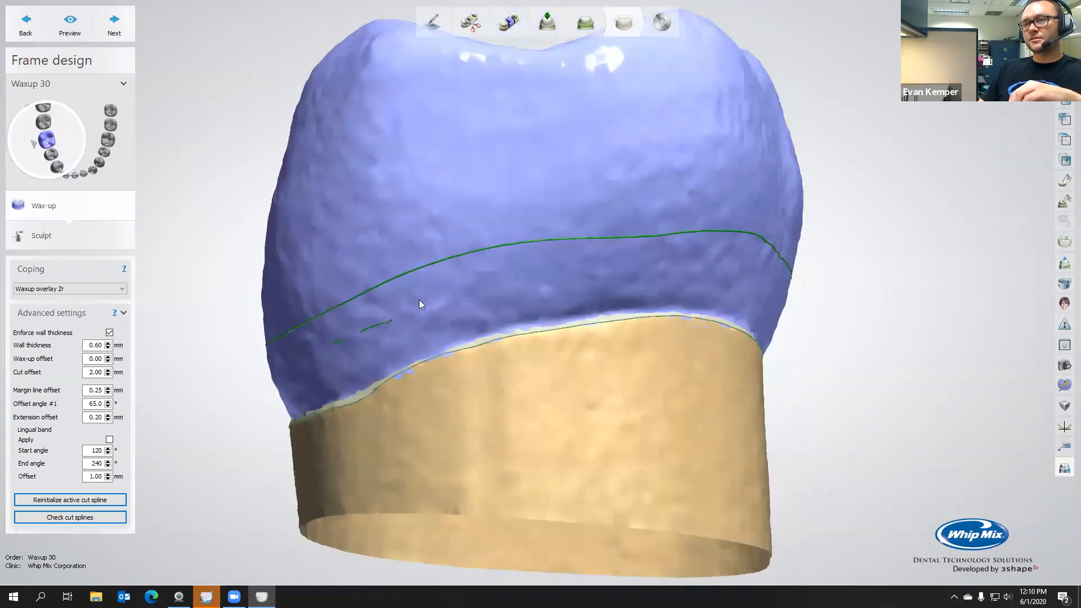
{"action": "left_click", "coordinate": [712, 277]}
{"action": "mouse_move", "coordinate": [712, 277]}
{"action": "right_mouse_down"}
{"action": "mouse_move", "coordinate": [641, 286]}
{"action": "mouse_move", "coordinate": [608, 272]}
{"action": "mouse_move", "coordinate": [444, 288]}
{"action": "right_mouse_up"}
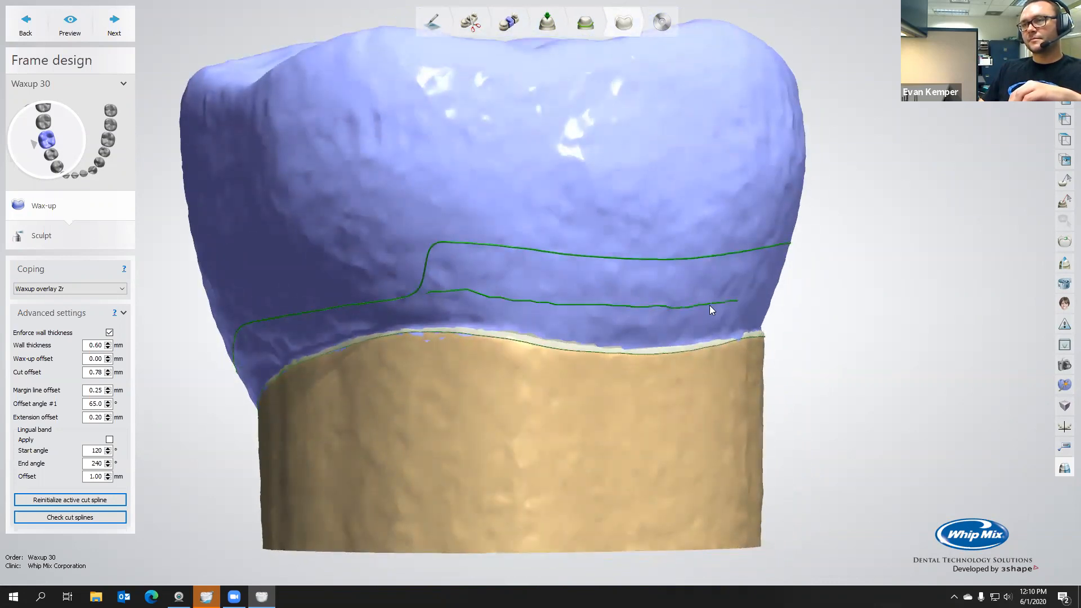
{"action": "right_click_drag", "start_coordinate": [710, 306], "coordinate": [407, 303]}
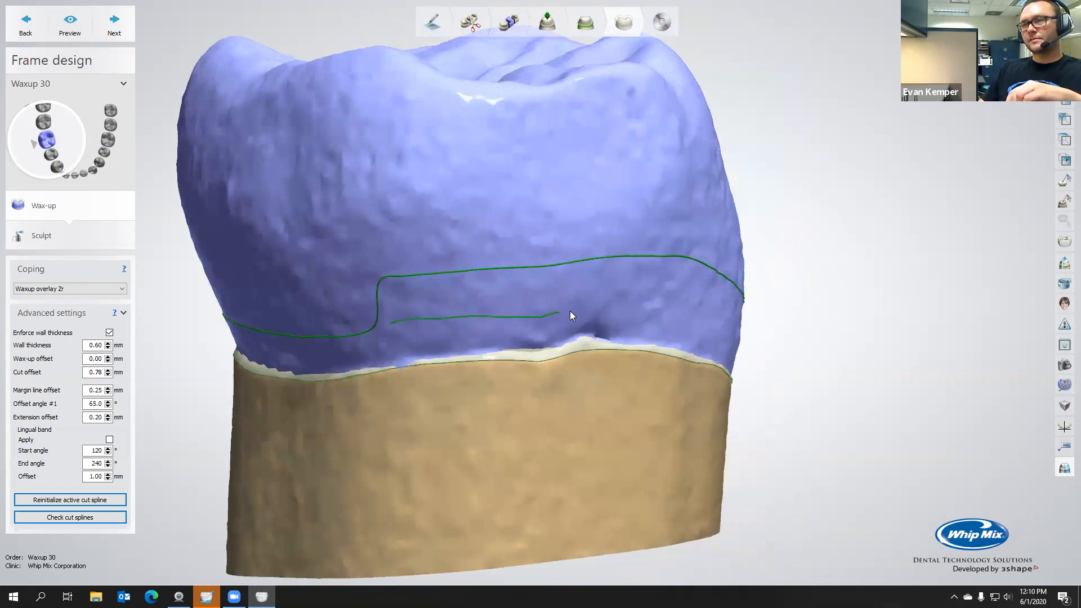
{"action": "right_click_drag", "start_coordinate": [695, 327], "coordinate": [391, 293]}
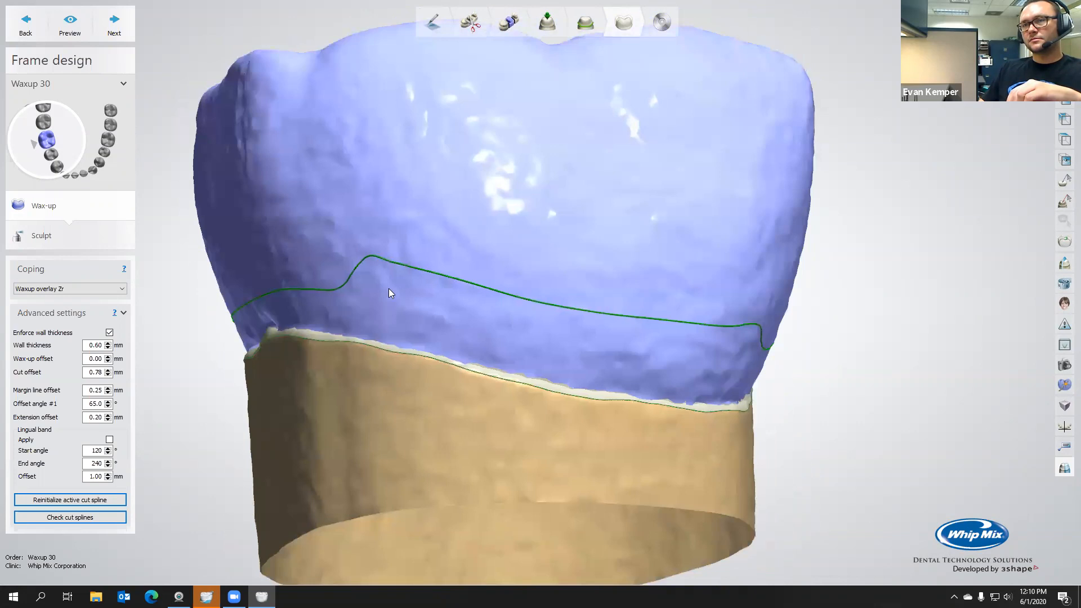
{"action": "mouse_move", "coordinate": [622, 354]}
{"action": "left_mouse_down"}
{"action": "mouse_move", "coordinate": [728, 363]}
{"action": "mouse_move", "coordinate": [767, 352]}
{"action": "left_mouse_up"}
- Check the cut splines for problems, generate the crown from the wax-up and inspect its margin
{"action": "mouse_move", "coordinate": [489, 321]}
{"action": "right_mouse_down"}
{"action": "mouse_move", "coordinate": [570, 337]}
{"action": "mouse_move", "coordinate": [467, 337]}
{"action": "right_mouse_up"}
{"action": "scroll", "coordinate": [568, 328], "scroll_direction": "up", "scroll_amount": 2}
{"action": "scroll", "coordinate": [566, 329], "scroll_direction": "down", "scroll_amount": 5}
{"action": "left_click", "coordinate": [63, 518]}
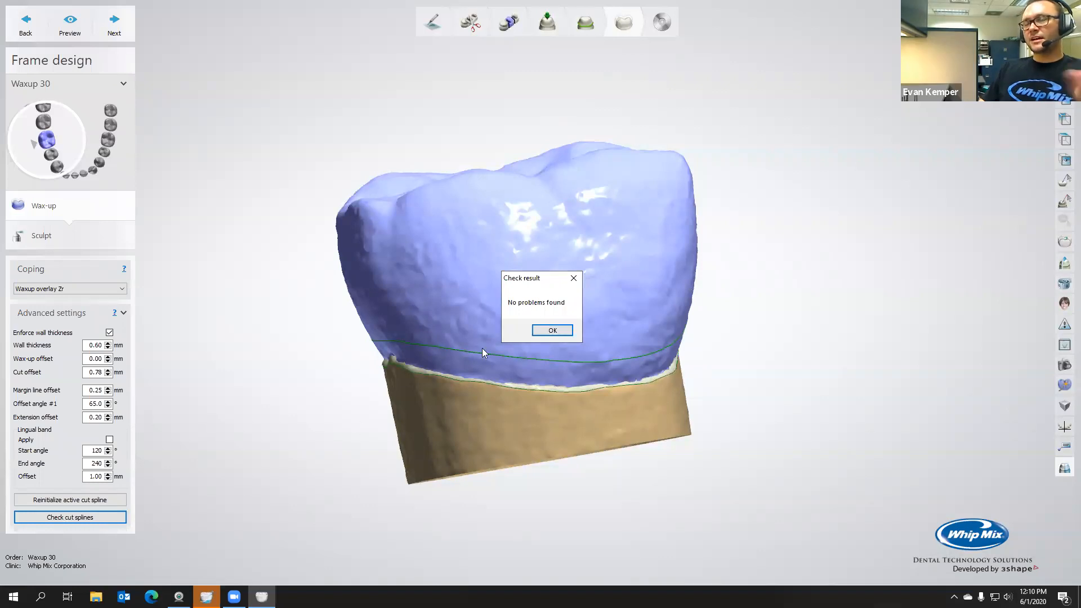
{"action": "left_click", "coordinate": [552, 331]}
{"action": "right_click_drag", "start_coordinate": [549, 333], "coordinate": [419, 355]}
{"action": "left_click", "coordinate": [108, 24]}
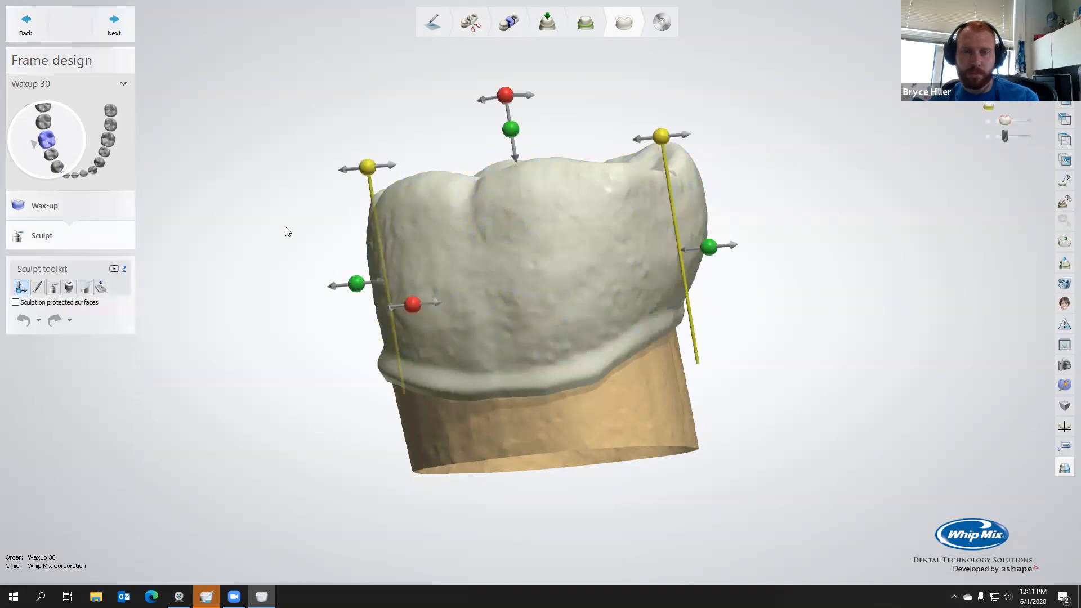
{"action": "mouse_move", "coordinate": [499, 367]}
{"action": "right_mouse_down"}
{"action": "mouse_move", "coordinate": [524, 342]}
{"action": "mouse_move", "coordinate": [494, 307]}
{"action": "mouse_move", "coordinate": [509, 336]}
{"action": "mouse_move", "coordinate": [502, 357]}
{"action": "mouse_move", "coordinate": [487, 342]}
{"action": "mouse_move", "coordinate": [434, 346]}
{"action": "right_mouse_up"}
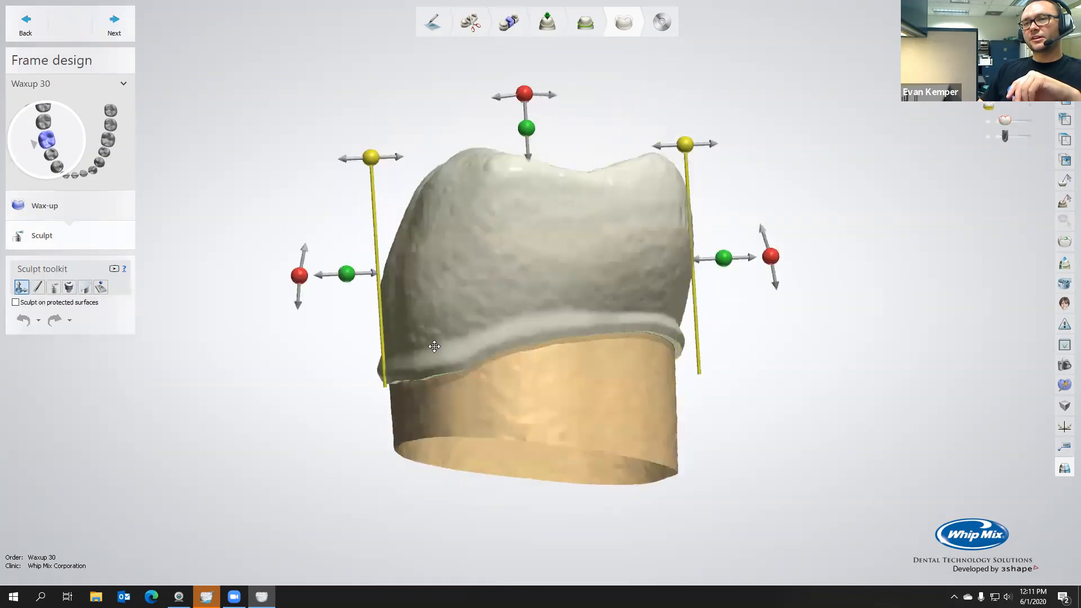
- Return to the wax-up settings, set the margin line offset to 0.20 mm and extension offset to 0.10 mm, and regenerate the crown
{"action": "left_click", "coordinate": [78, 212]}
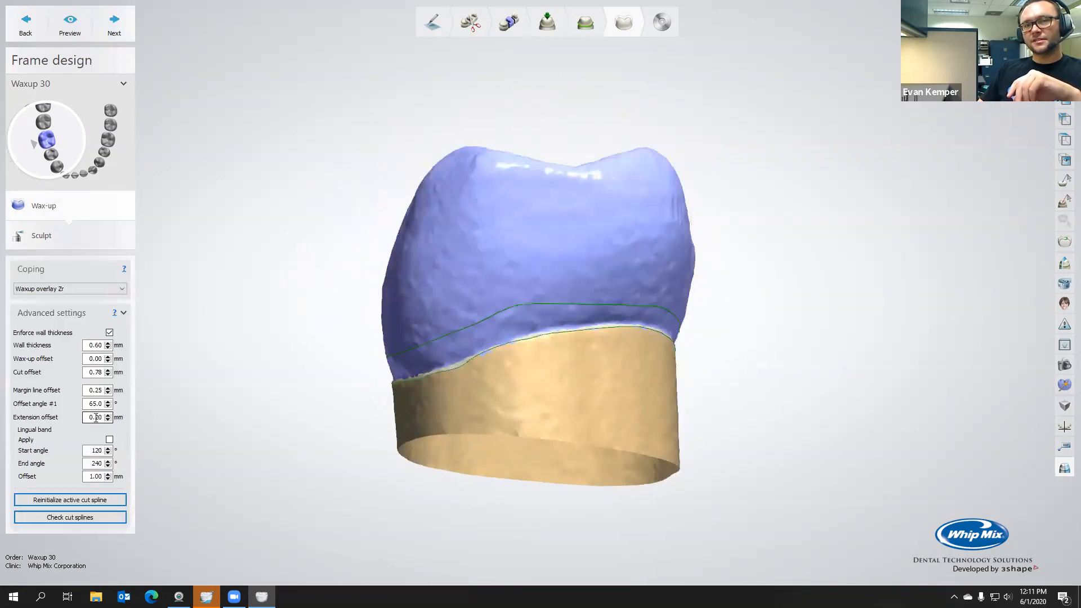
{"action": "left_click", "coordinate": [100, 390]}
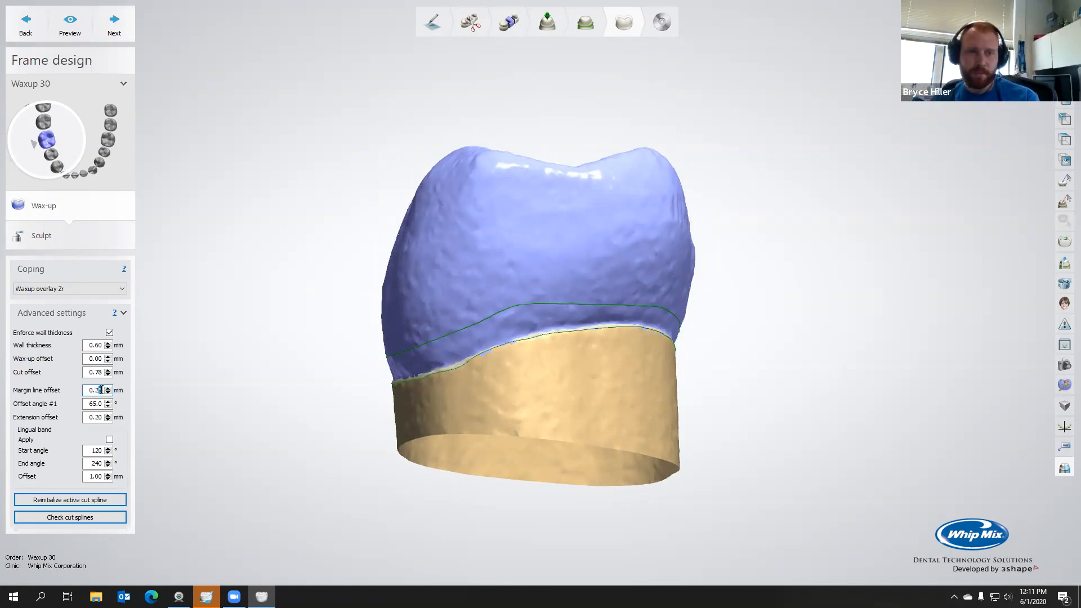
{"action": "type", "text": "0"}
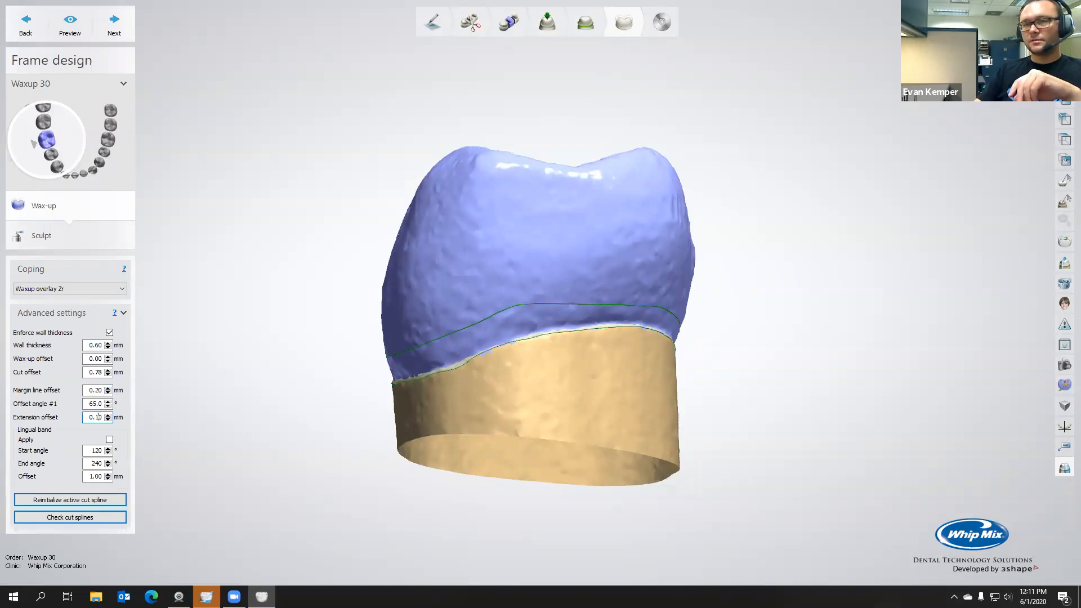
{"action": "mouse_move", "coordinate": [493, 347]}
{"action": "right_mouse_down"}
{"action": "mouse_move", "coordinate": [478, 360]}
{"action": "mouse_move", "coordinate": [489, 348]}
{"action": "right_mouse_up"}
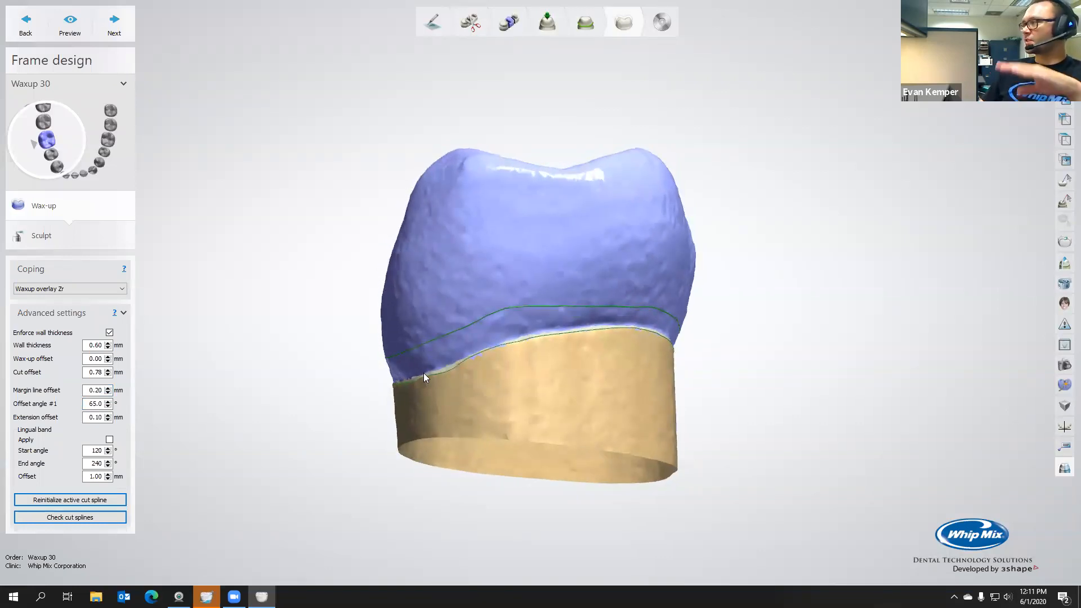
{"action": "mouse_move", "coordinate": [424, 373]}
{"action": "right_mouse_down"}
{"action": "mouse_move", "coordinate": [397, 375]}
{"action": "mouse_move", "coordinate": [417, 369]}
{"action": "right_mouse_up"}
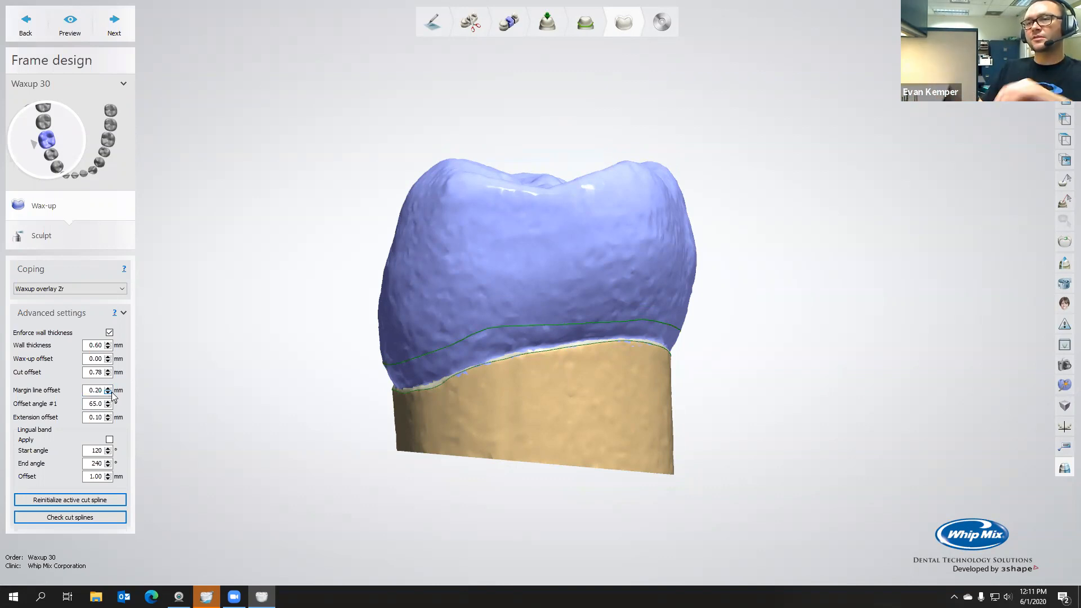
{"action": "right_click_drag", "start_coordinate": [280, 402], "coordinate": [257, 430]}
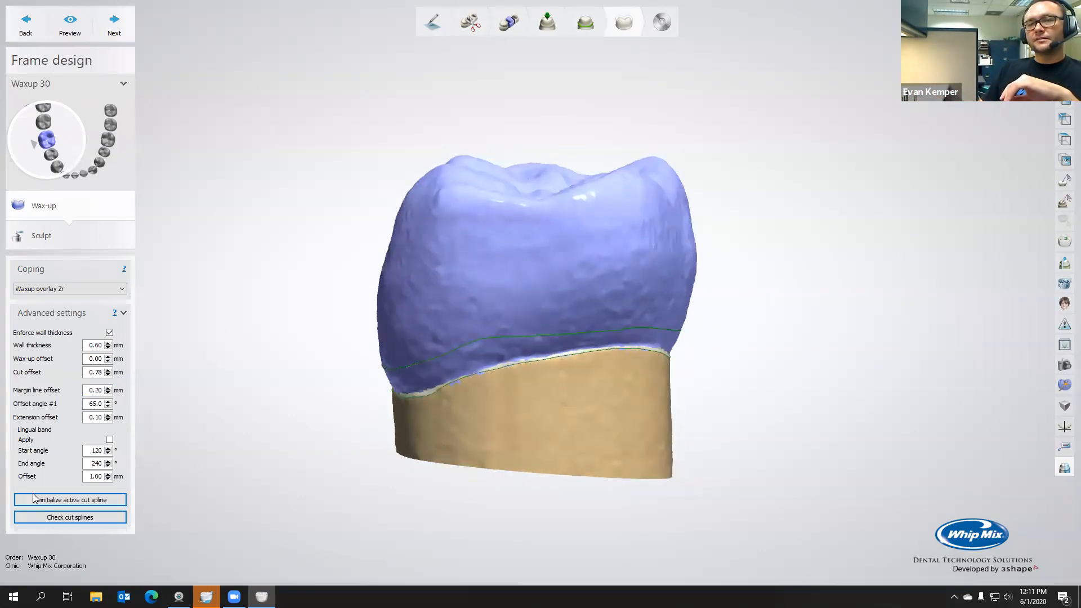
{"action": "left_click", "coordinate": [120, 26]}
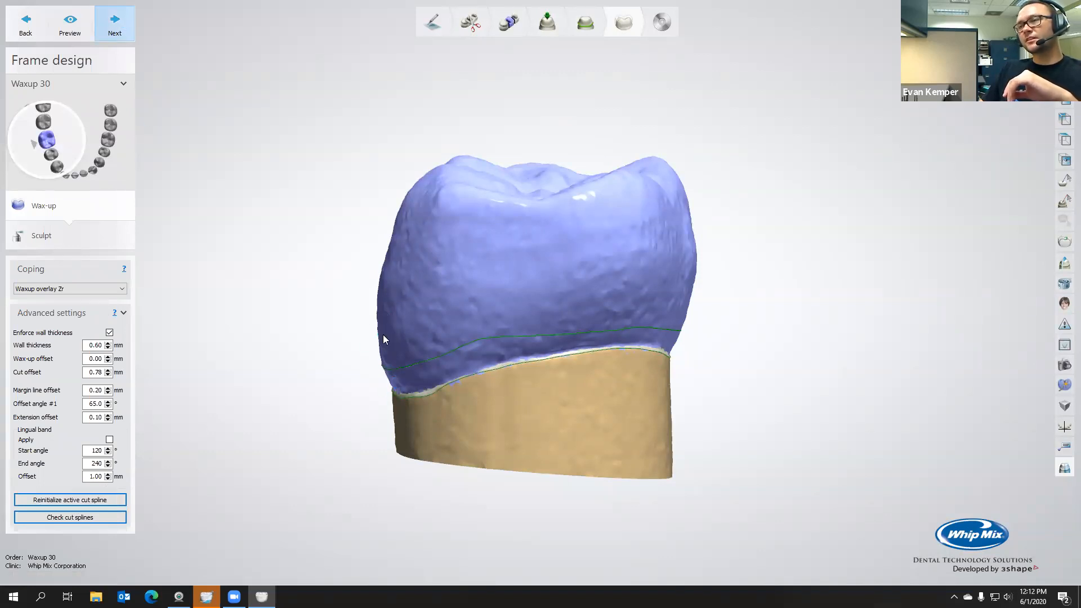
{"action": "mouse_move", "coordinate": [460, 314]}
{"action": "right_mouse_down"}
{"action": "mouse_move", "coordinate": [219, 315]}
{"action": "mouse_move", "coordinate": [268, 304]}
{"action": "mouse_move", "coordinate": [336, 316]}
{"action": "mouse_move", "coordinate": [509, 312]}
{"action": "mouse_move", "coordinate": [224, 299]}
{"action": "right_mouse_up"}
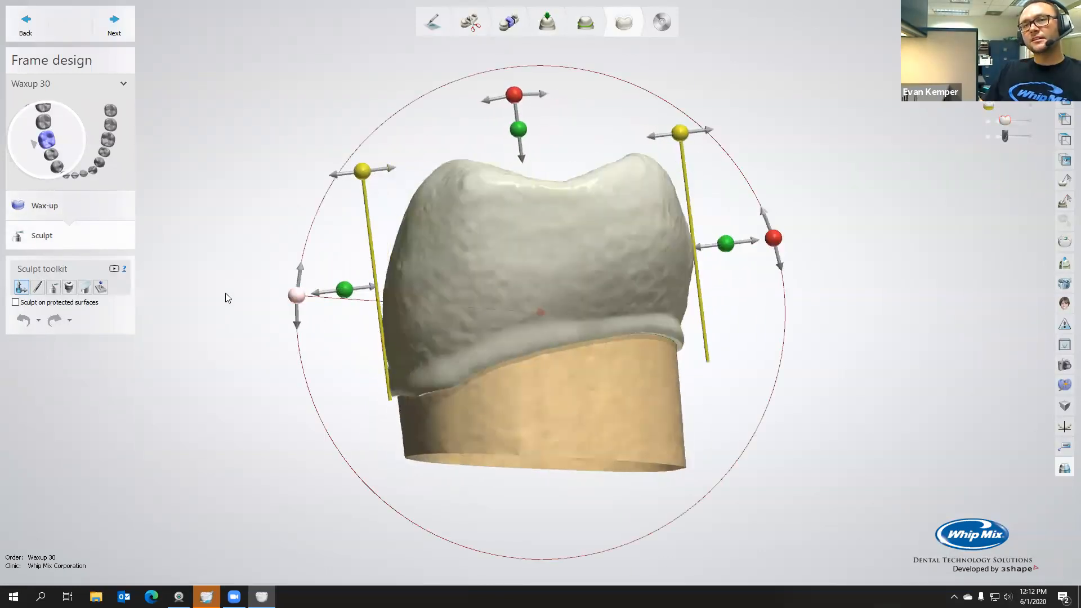
- Set the wax knife to add wax with a 2.16 mm radius and 20.0 µm level, and undo the trial stroke
{"action": "left_click", "coordinate": [54, 288]}
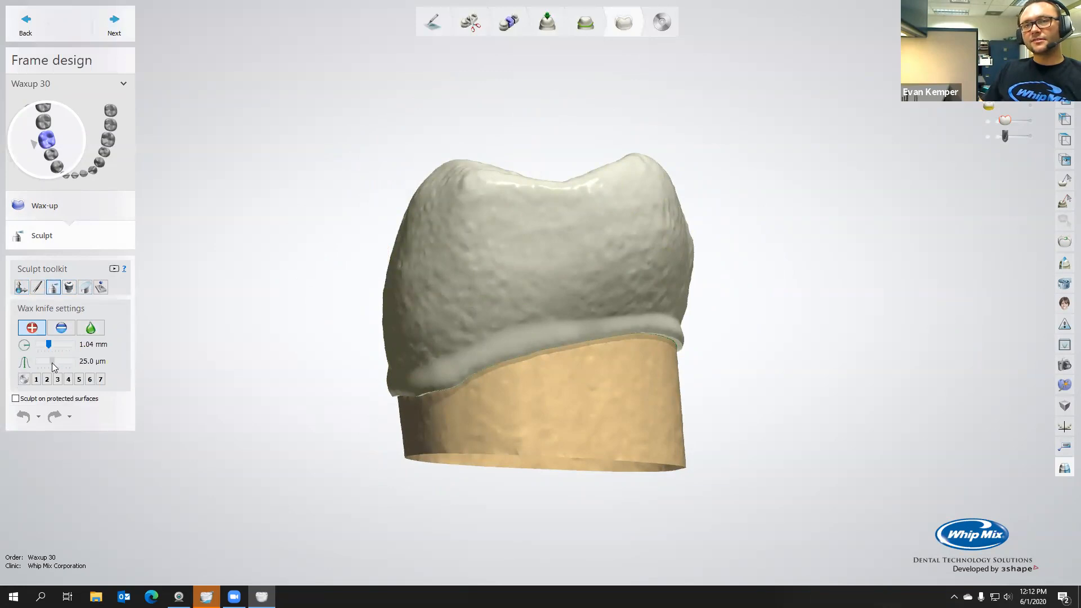
{"action": "right_click_drag", "start_coordinate": [397, 346], "coordinate": [429, 344]}
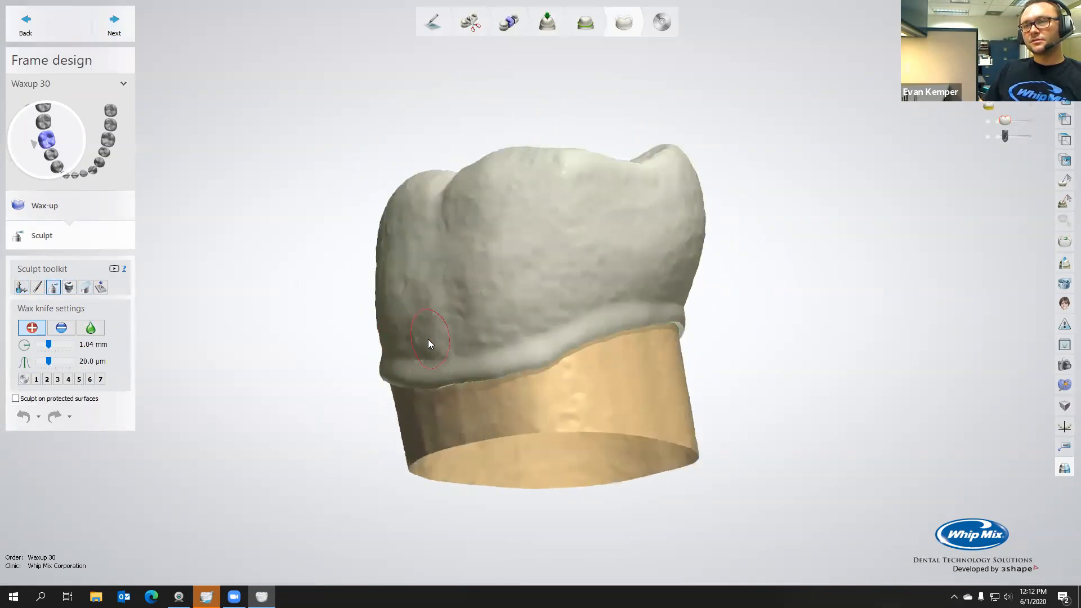
{"action": "mouse_move", "coordinate": [616, 305]}
{"action": "left_mouse_down"}
{"action": "mouse_move", "coordinate": [535, 329]}
{"action": "mouse_move", "coordinate": [546, 335]}
{"action": "left_mouse_up"}
{"action": "key", "text": "ctrl+z"}
{"action": "scroll", "coordinate": [536, 336], "scroll_direction": "up", "scroll_amount": 5, "text": "ctrl"}
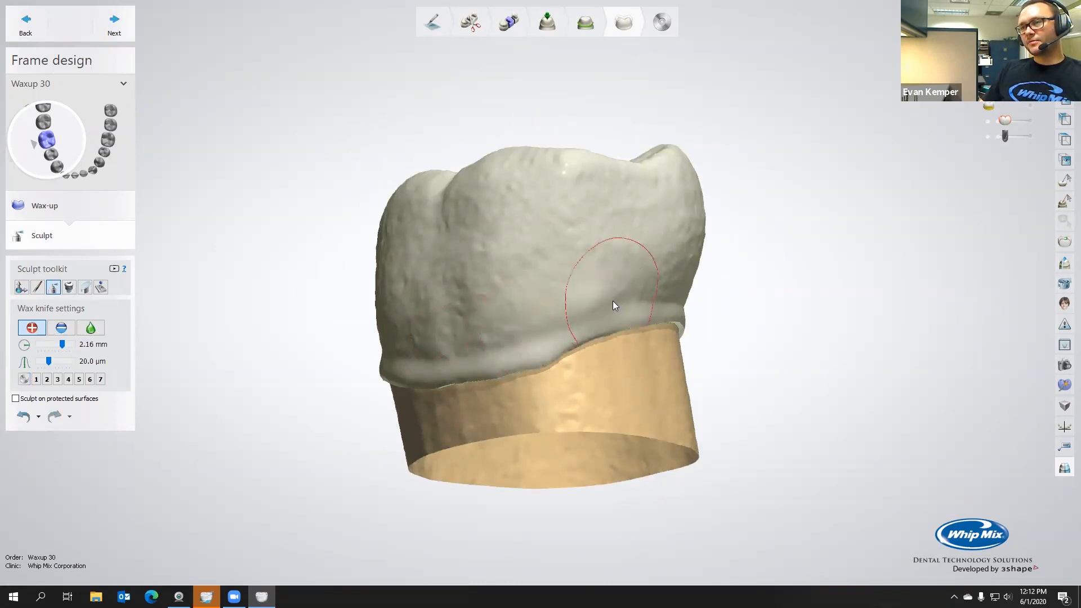
- Add wax all around the crown just above the margin to fill out the transition to the die
{"action": "right_click_drag", "start_coordinate": [614, 303], "coordinate": [515, 303]}
{"action": "right_click_drag", "start_coordinate": [580, 307], "coordinate": [458, 294]}
{"action": "mouse_move", "coordinate": [458, 294]}
{"action": "left_mouse_down"}
{"action": "mouse_move", "coordinate": [574, 313]}
{"action": "mouse_move", "coordinate": [543, 312]}
{"action": "left_mouse_up"}
{"action": "right_click_drag", "start_coordinate": [600, 319], "coordinate": [454, 305]}
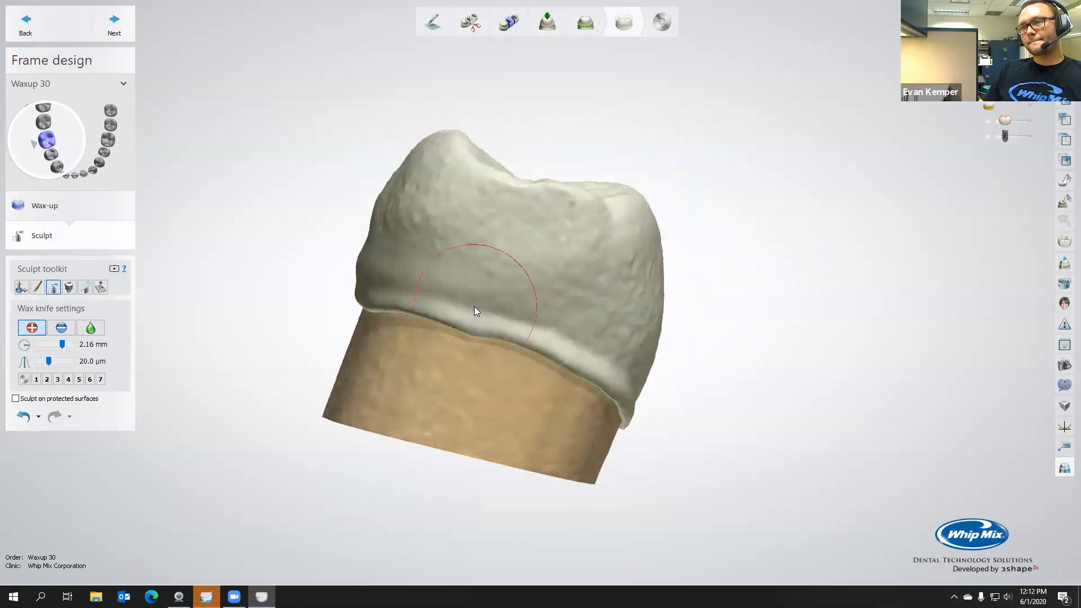
{"action": "right_click_drag", "start_coordinate": [582, 340], "coordinate": [423, 324]}
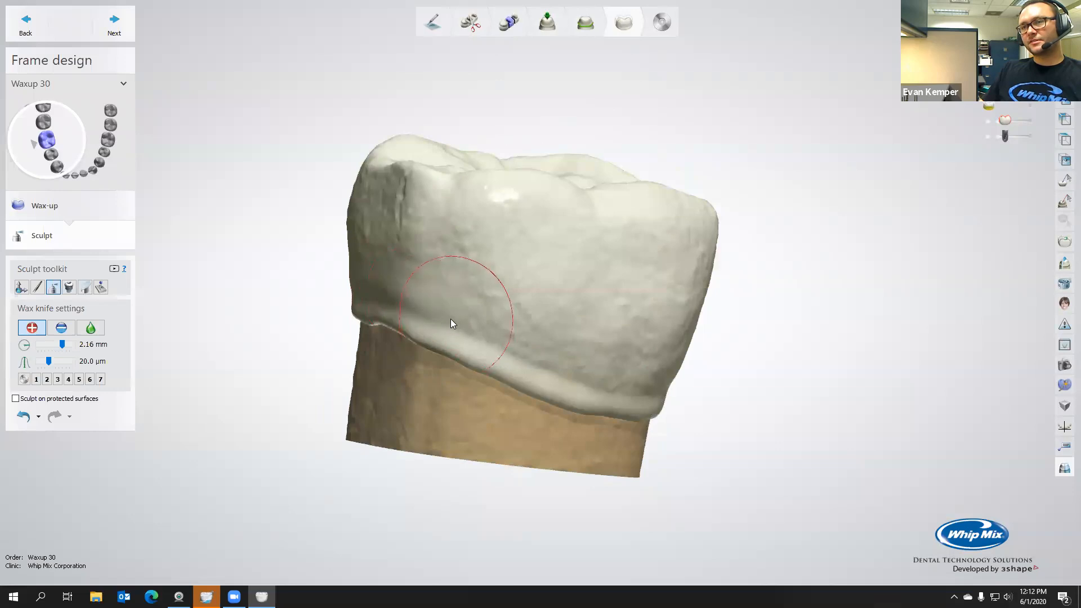
{"action": "right_click_drag", "start_coordinate": [584, 377], "coordinate": [133, 366]}
- Smooth the crown's surface all around the margin with the wax knife at a 2.16 mm radius and level 1.20
{"action": "left_click", "coordinate": [91, 328]}
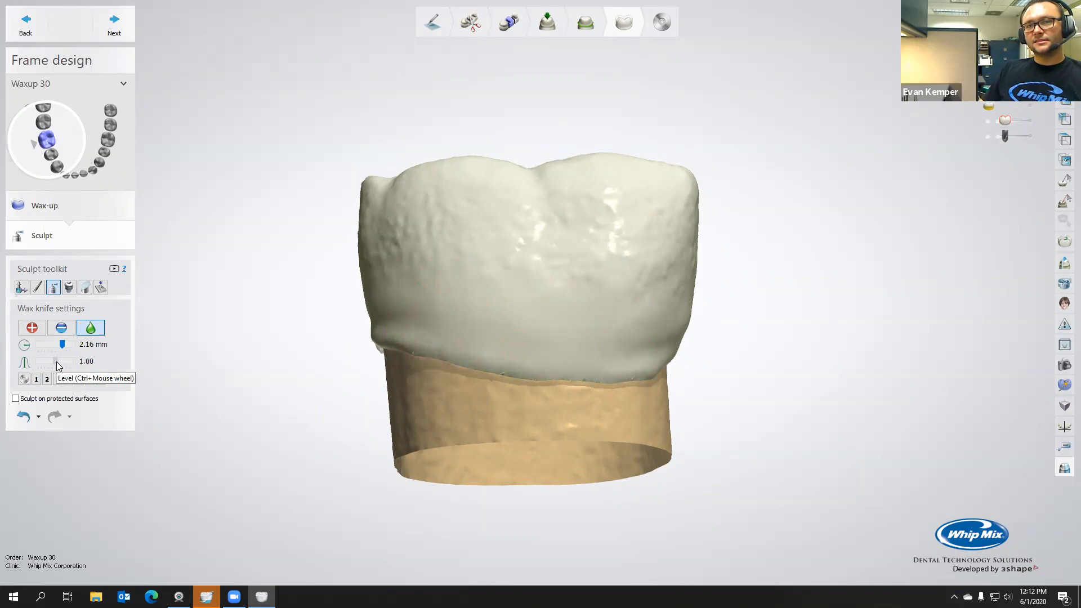
{"action": "mouse_move", "coordinate": [428, 366]}
{"action": "right_mouse_down"}
{"action": "mouse_move", "coordinate": [490, 356]}
{"action": "mouse_move", "coordinate": [571, 321]}
{"action": "right_mouse_up"}
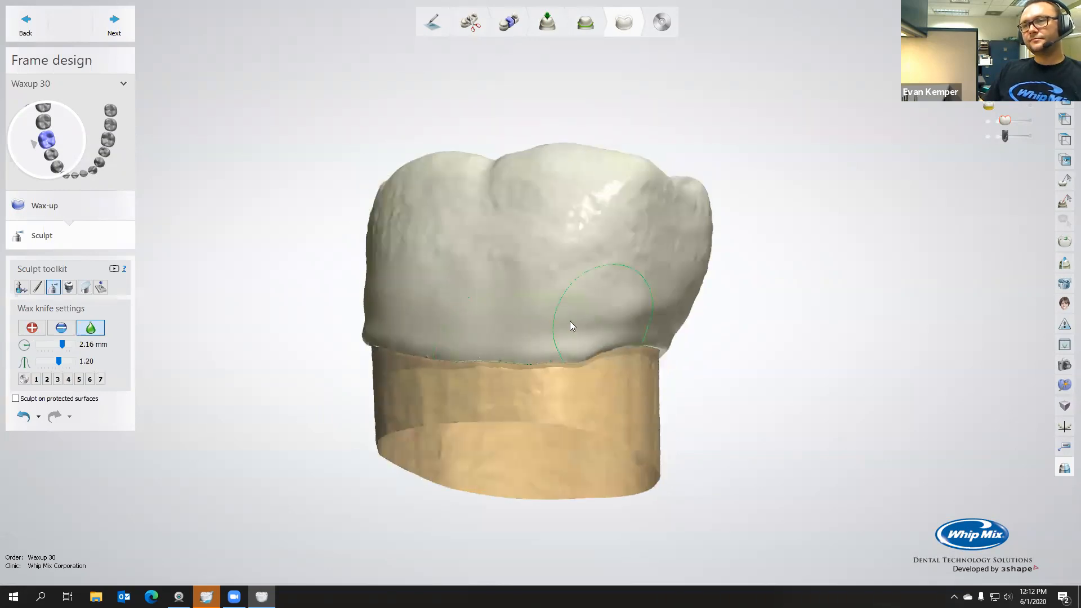
{"action": "right_click_drag", "start_coordinate": [418, 324], "coordinate": [588, 323]}
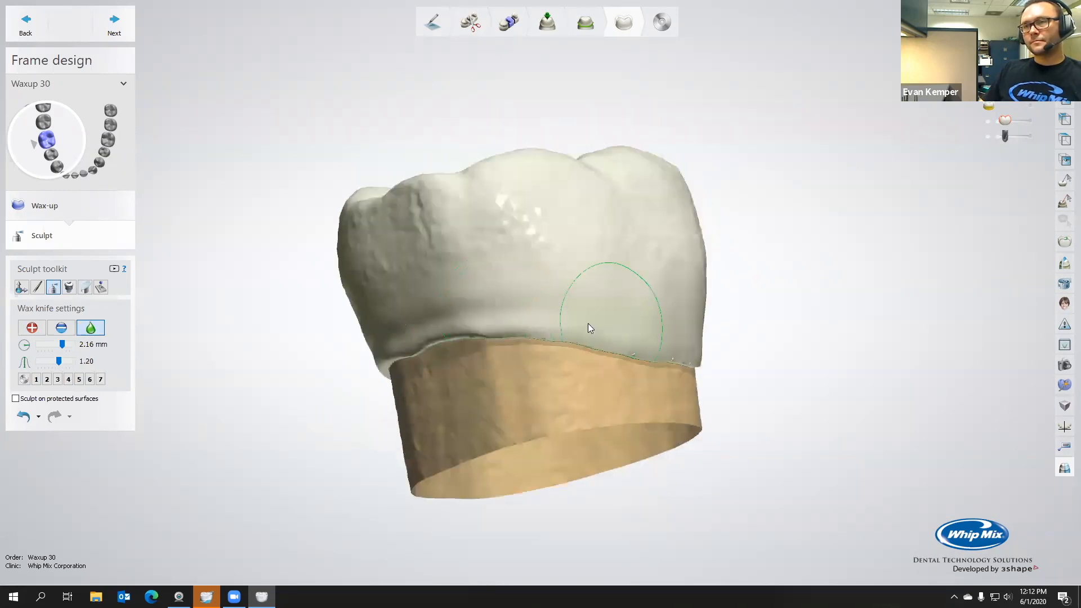
{"action": "right_click_drag", "start_coordinate": [466, 321], "coordinate": [667, 313]}
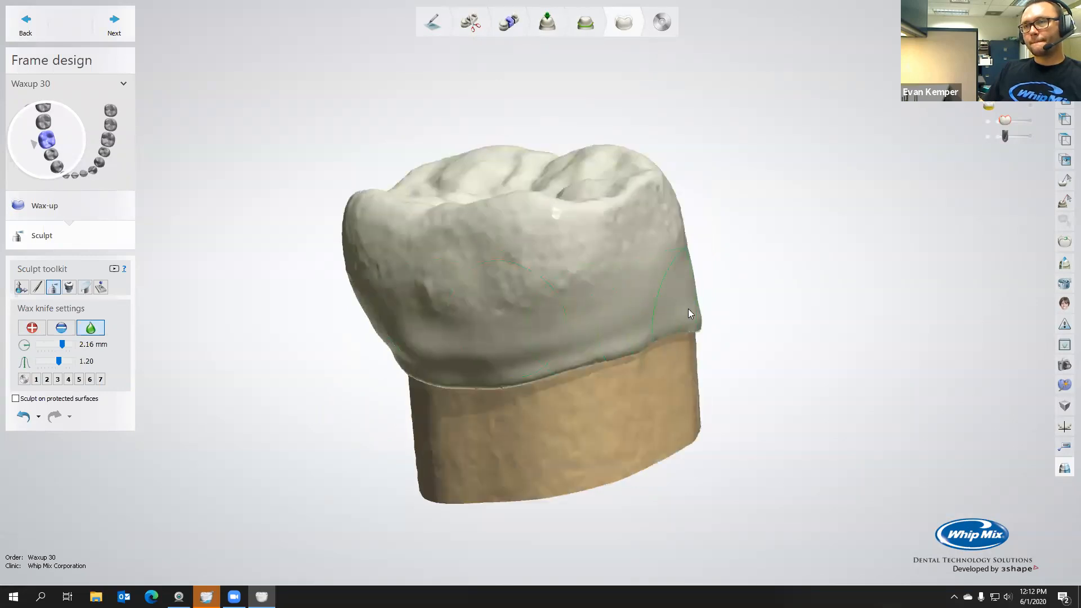
{"action": "right_click_drag", "start_coordinate": [514, 362], "coordinate": [619, 283]}
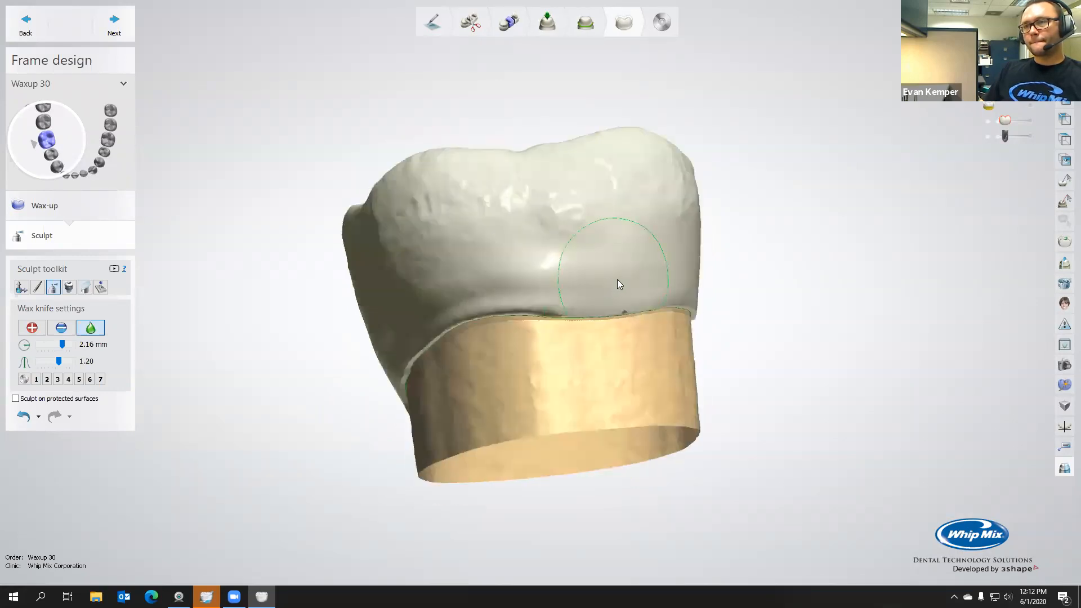
{"action": "right_click_drag", "start_coordinate": [447, 294], "coordinate": [586, 291]}
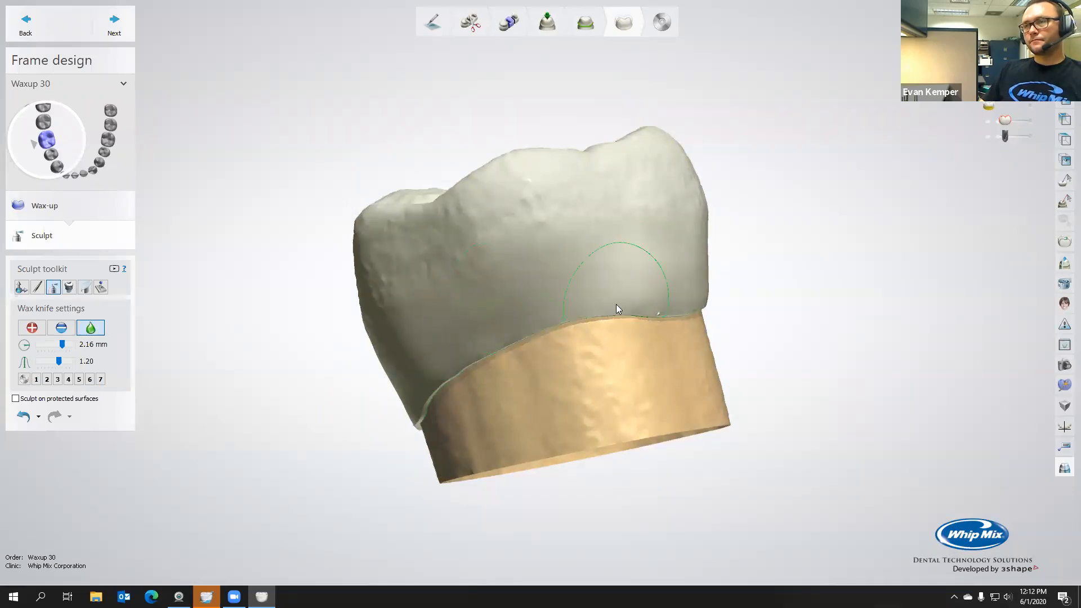
{"action": "right_click_drag", "start_coordinate": [616, 304], "coordinate": [434, 332]}
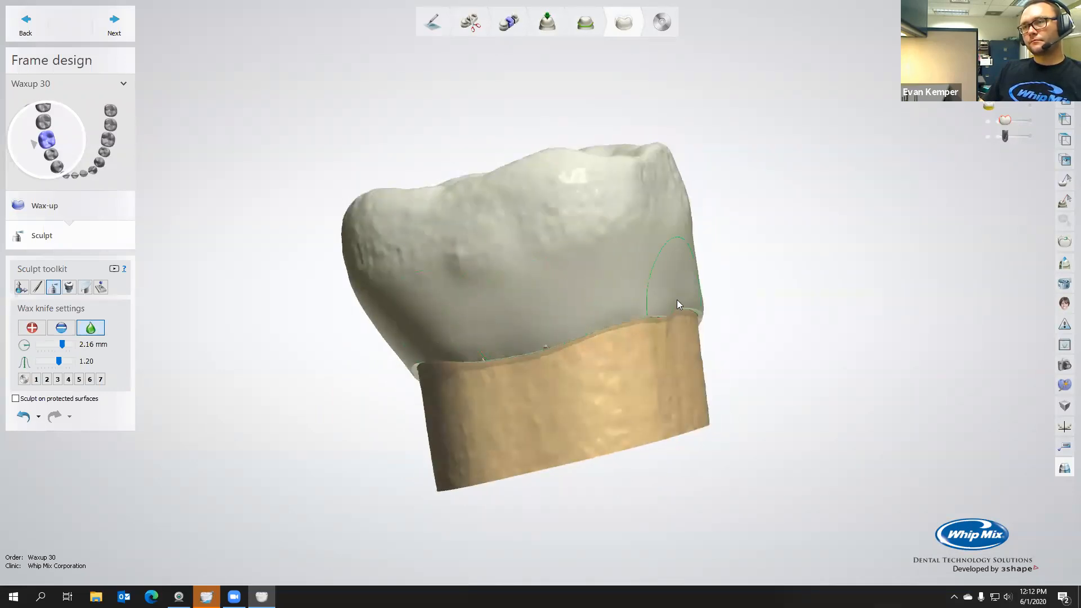
{"action": "right_click_drag", "start_coordinate": [688, 299], "coordinate": [497, 323]}
{"action": "right_click_drag", "start_coordinate": [685, 357], "coordinate": [564, 353]}
{"action": "mouse_move", "coordinate": [667, 370]}
{"action": "right_mouse_down"}
{"action": "mouse_move", "coordinate": [695, 369]}
{"action": "mouse_move", "coordinate": [707, 422]}
{"action": "mouse_move", "coordinate": [694, 413]}
{"action": "right_mouse_up"}
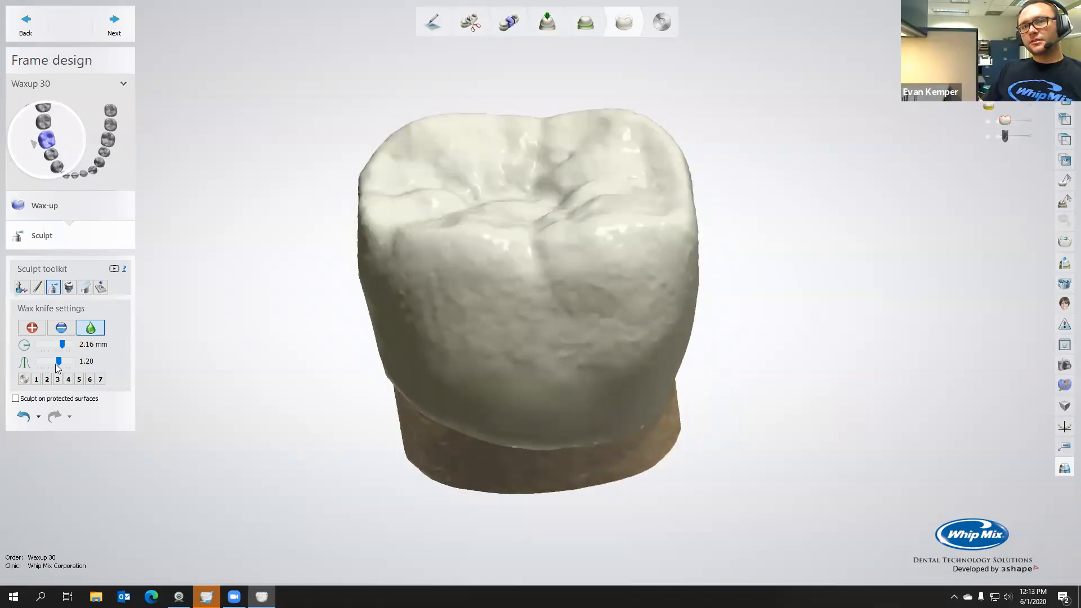
- Smooth the crown's side with the wax knife at level 0.20, and apply global smoothing to the whole crown twice
{"action": "left_click_drag", "start_coordinate": [59, 362], "coordinate": [39, 366]}
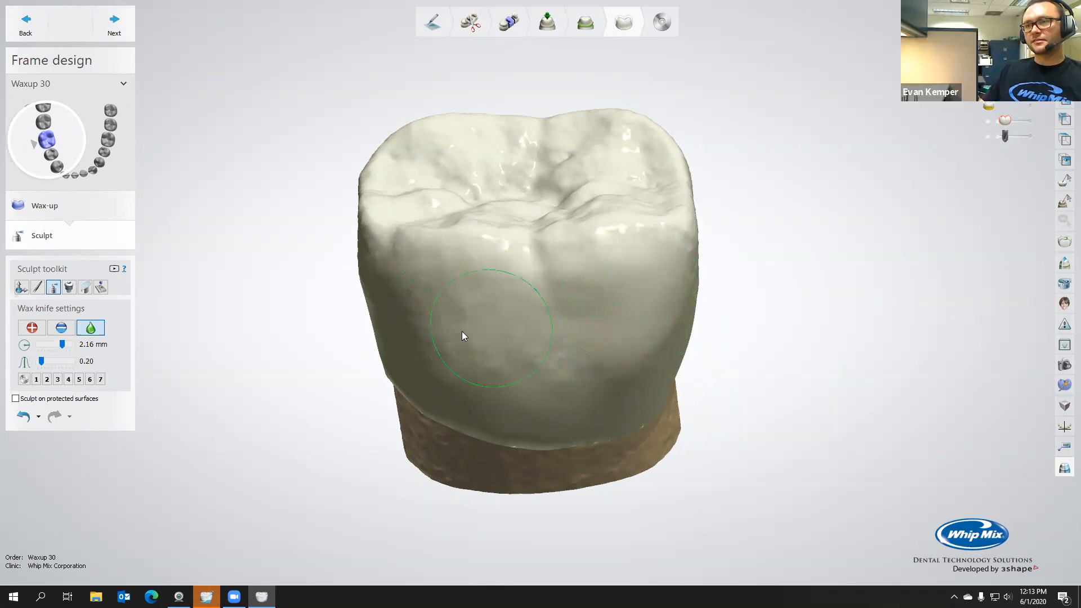
{"action": "left_click", "coordinate": [101, 288]}
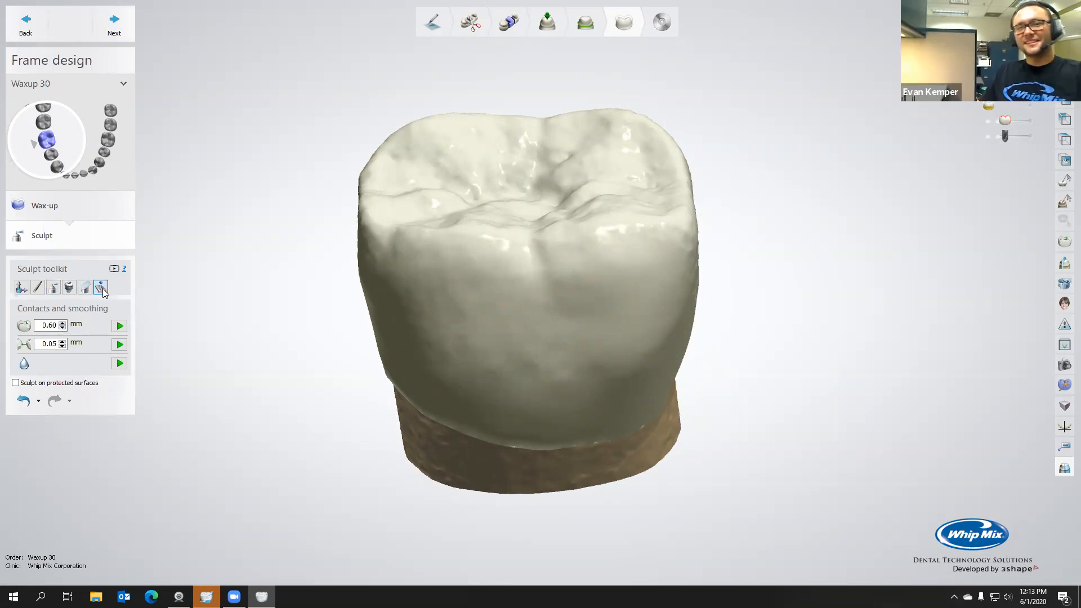
{"action": "left_click", "coordinate": [120, 364]}
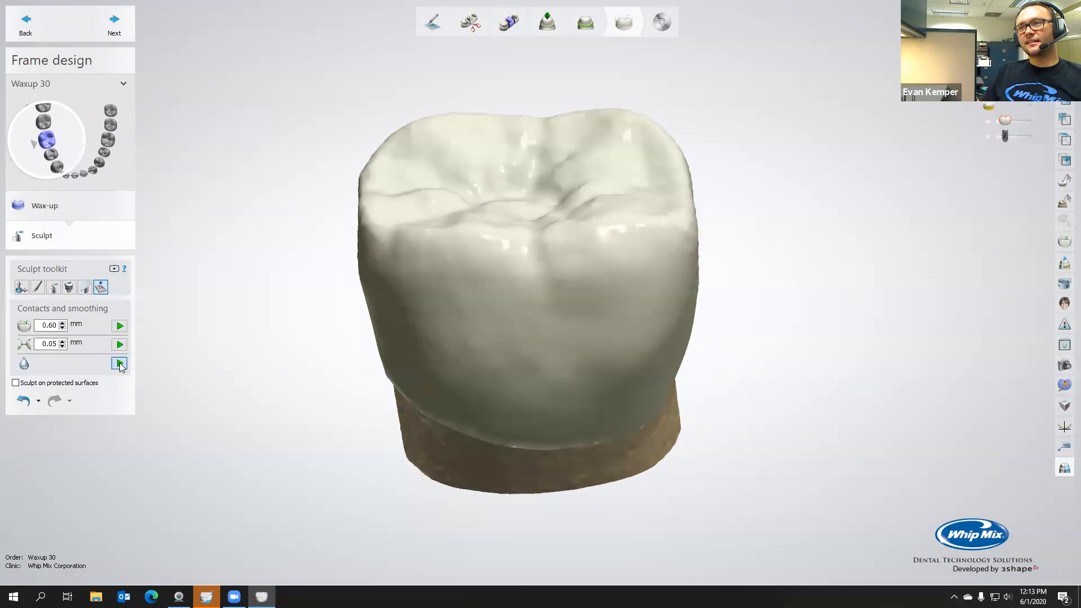
{"action": "right_click_drag", "start_coordinate": [567, 343], "coordinate": [509, 397]}
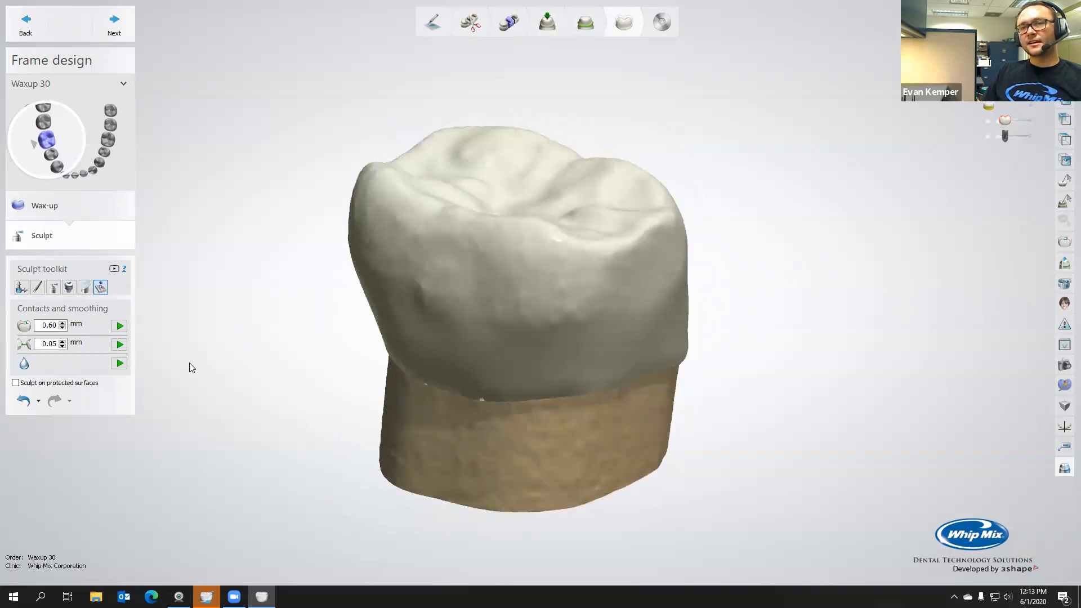
{"action": "left_click", "coordinate": [115, 364]}
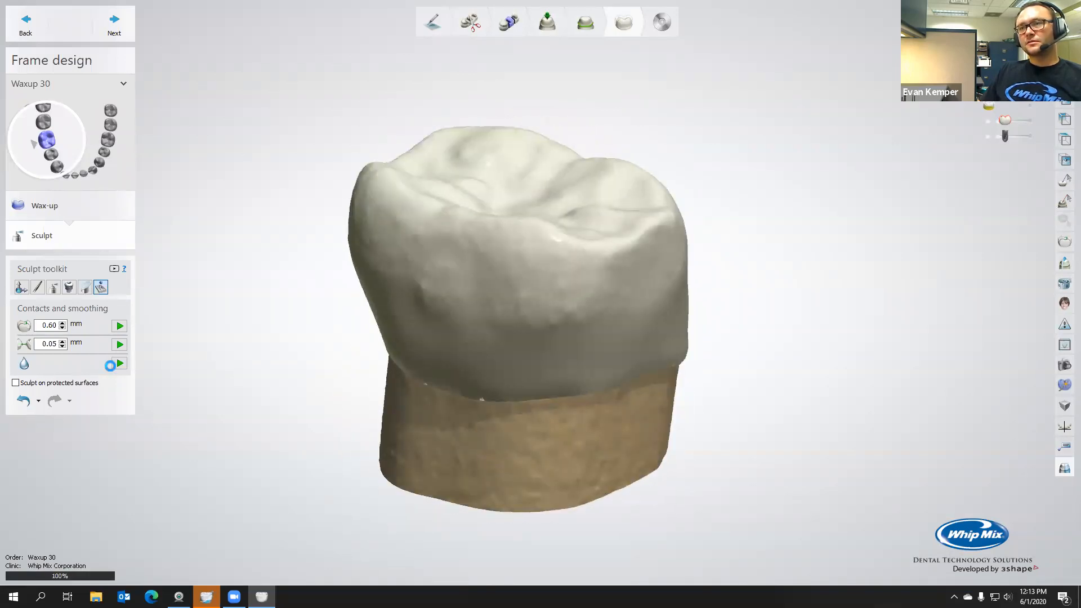
- Smooth the remaining rough areas on the crown's sides with the wax knife, raising the smoothing level to 0.40
{"action": "left_click", "coordinate": [60, 291]}
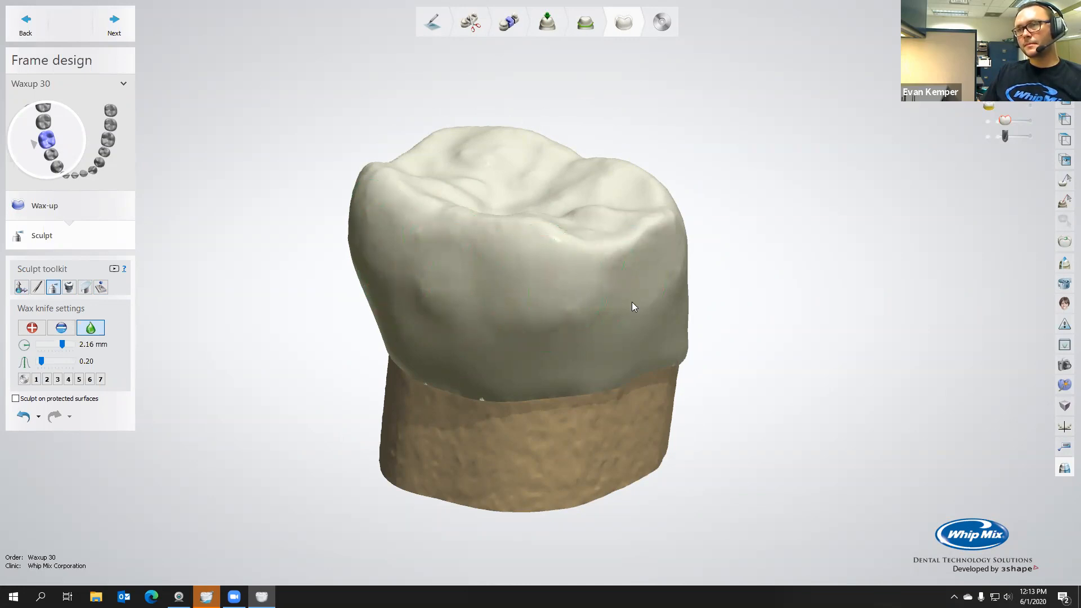
{"action": "right_click_drag", "start_coordinate": [632, 307], "coordinate": [616, 307]}
{"action": "right_click_drag", "start_coordinate": [377, 237], "coordinate": [572, 308]}
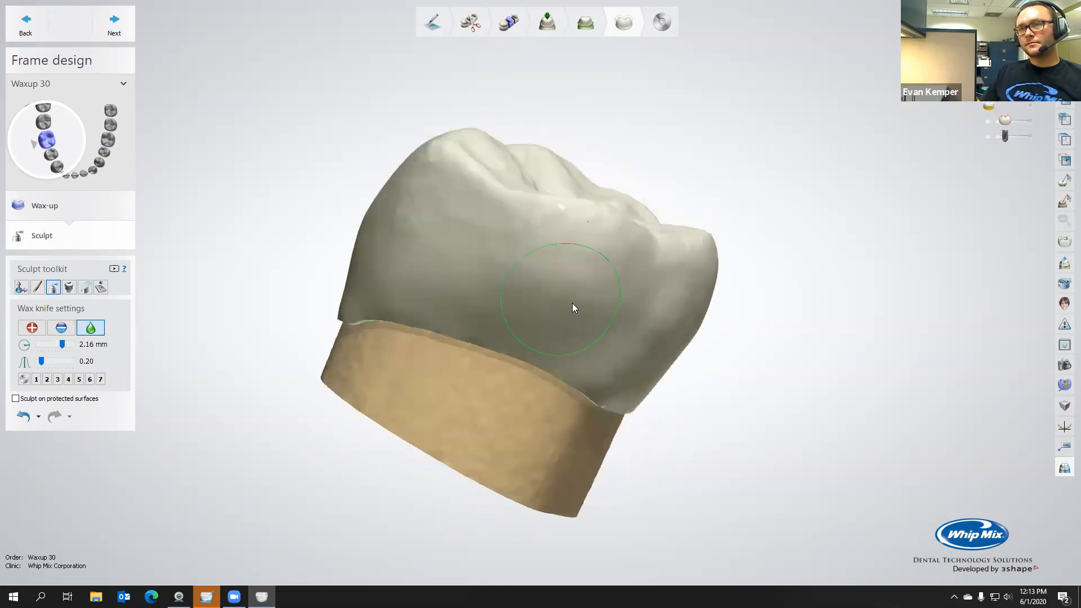
{"action": "right_click_drag", "start_coordinate": [443, 358], "coordinate": [534, 330]}
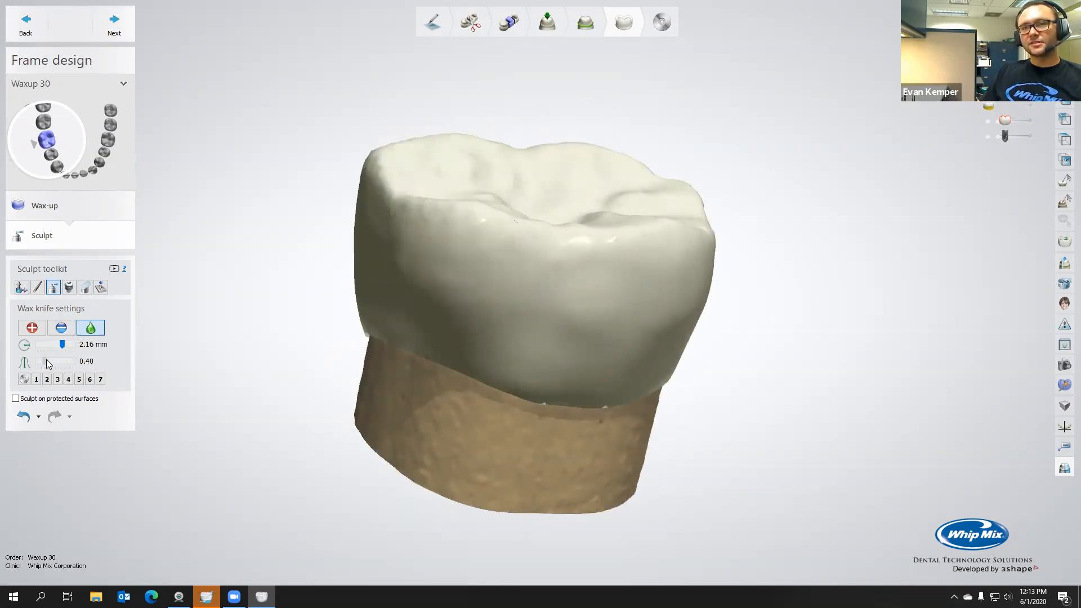
{"action": "right_click_drag", "start_coordinate": [405, 319], "coordinate": [507, 309]}
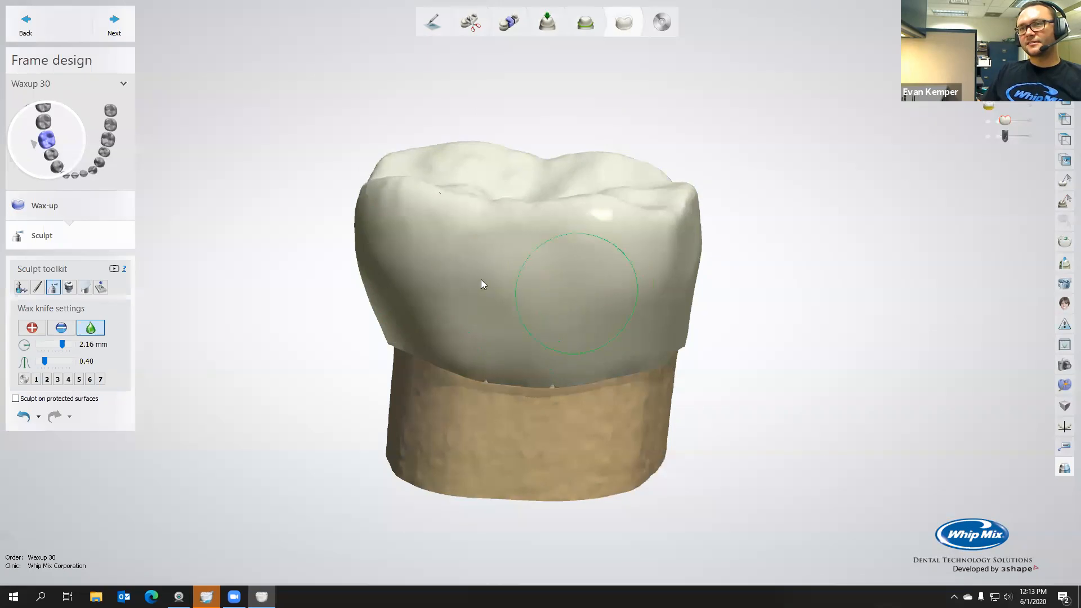
{"action": "mouse_move", "coordinate": [656, 300]}
{"action": "right_mouse_down"}
{"action": "mouse_move", "coordinate": [442, 301]}
{"action": "mouse_move", "coordinate": [430, 325]}
{"action": "right_mouse_up"}
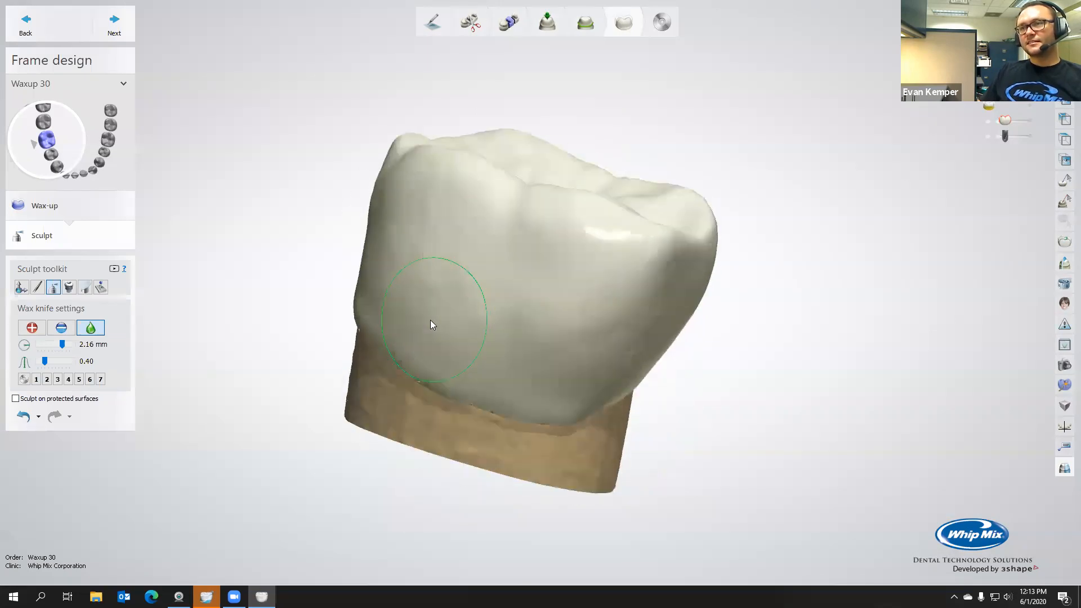
{"action": "mouse_move", "coordinate": [606, 313]}
{"action": "right_mouse_down"}
{"action": "mouse_move", "coordinate": [583, 349]}
{"action": "mouse_move", "coordinate": [610, 348]}
{"action": "mouse_move", "coordinate": [509, 323]}
{"action": "right_mouse_up"}
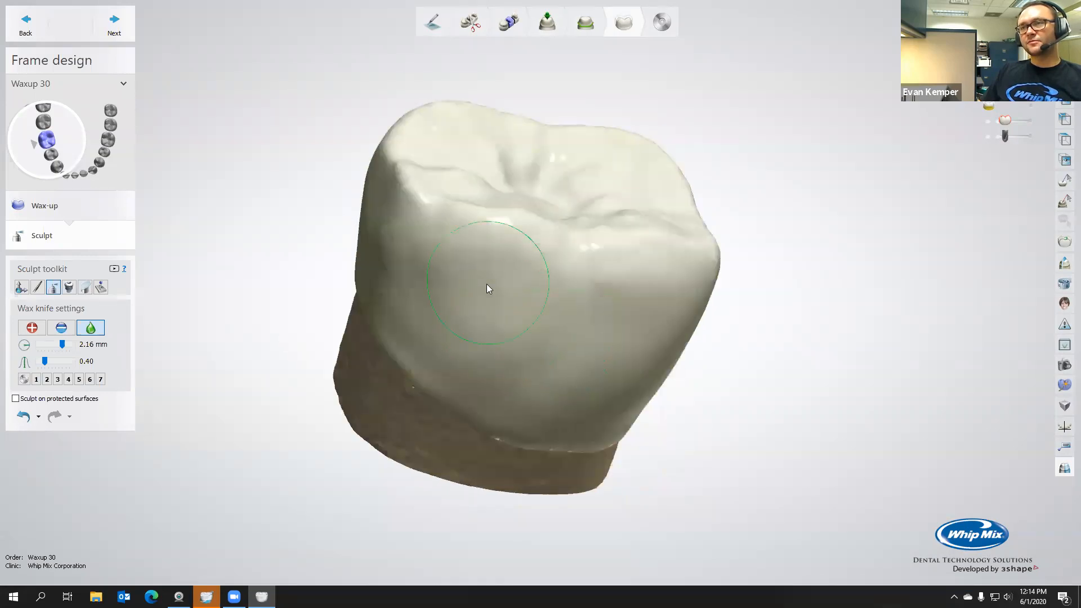
{"action": "mouse_move", "coordinate": [451, 302]}
{"action": "right_mouse_down"}
{"action": "mouse_move", "coordinate": [468, 273]}
{"action": "mouse_move", "coordinate": [419, 287]}
{"action": "mouse_move", "coordinate": [512, 278]}
{"action": "mouse_move", "coordinate": [492, 313]}
{"action": "mouse_move", "coordinate": [538, 330]}
{"action": "mouse_move", "coordinate": [494, 310]}
{"action": "mouse_move", "coordinate": [532, 309]}
{"action": "mouse_move", "coordinate": [545, 223]}
{"action": "right_mouse_up"}
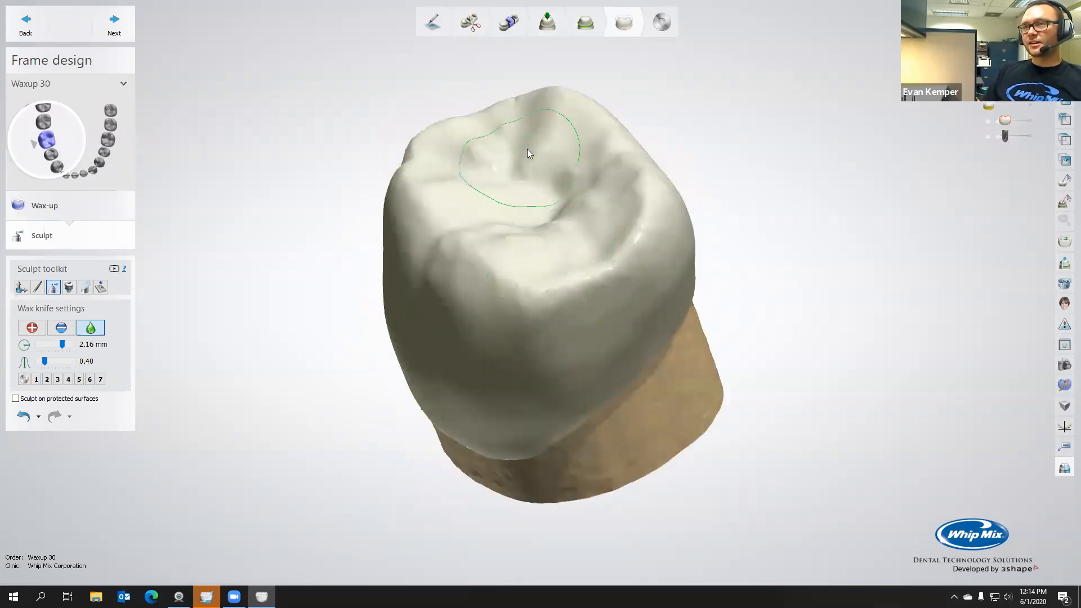
{"action": "mouse_move", "coordinate": [591, 310]}
{"action": "right_mouse_down"}
{"action": "mouse_move", "coordinate": [599, 297]}
{"action": "mouse_move", "coordinate": [584, 295]}
{"action": "mouse_move", "coordinate": [606, 296]}
{"action": "mouse_move", "coordinate": [552, 309]}
{"action": "mouse_move", "coordinate": [435, 402]}
{"action": "mouse_move", "coordinate": [429, 434]}
{"action": "mouse_move", "coordinate": [488, 352]}
{"action": "mouse_move", "coordinate": [427, 370]}
{"action": "mouse_move", "coordinate": [608, 221]}
{"action": "right_mouse_up"}
{"action": "mouse_move", "coordinate": [501, 298]}
{"action": "right_mouse_down"}
{"action": "mouse_move", "coordinate": [572, 295]}
{"action": "mouse_move", "coordinate": [598, 273]}
{"action": "mouse_move", "coordinate": [570, 285]}
{"action": "right_mouse_up"}
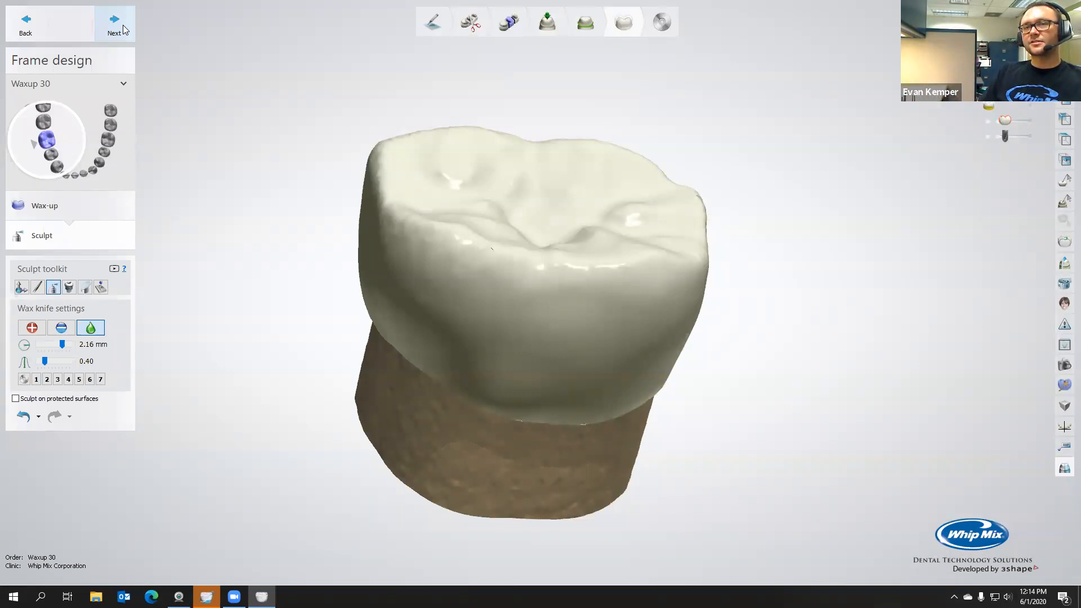
- Save the finished crown design, and close it after inspecting the crown and margin from several sides
{"action": "left_click", "coordinate": [123, 25]}
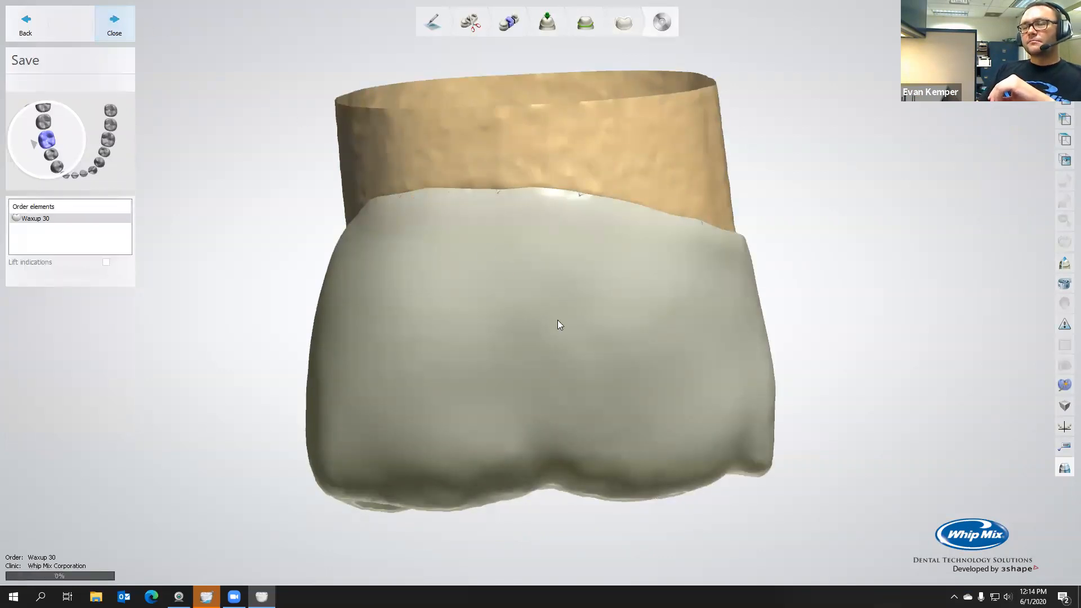
{"action": "right_click_drag", "start_coordinate": [558, 320], "coordinate": [510, 180]}
{"action": "scroll", "coordinate": [559, 129], "scroll_direction": "down", "scroll_amount": 3}
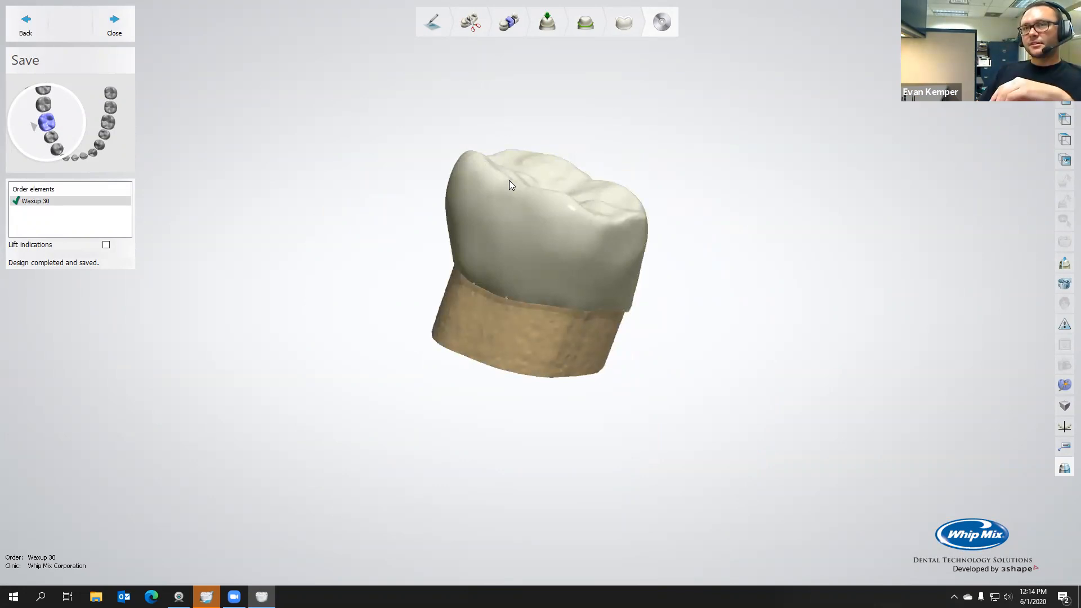
{"action": "right_click_drag", "start_coordinate": [510, 181], "coordinate": [474, 283]}
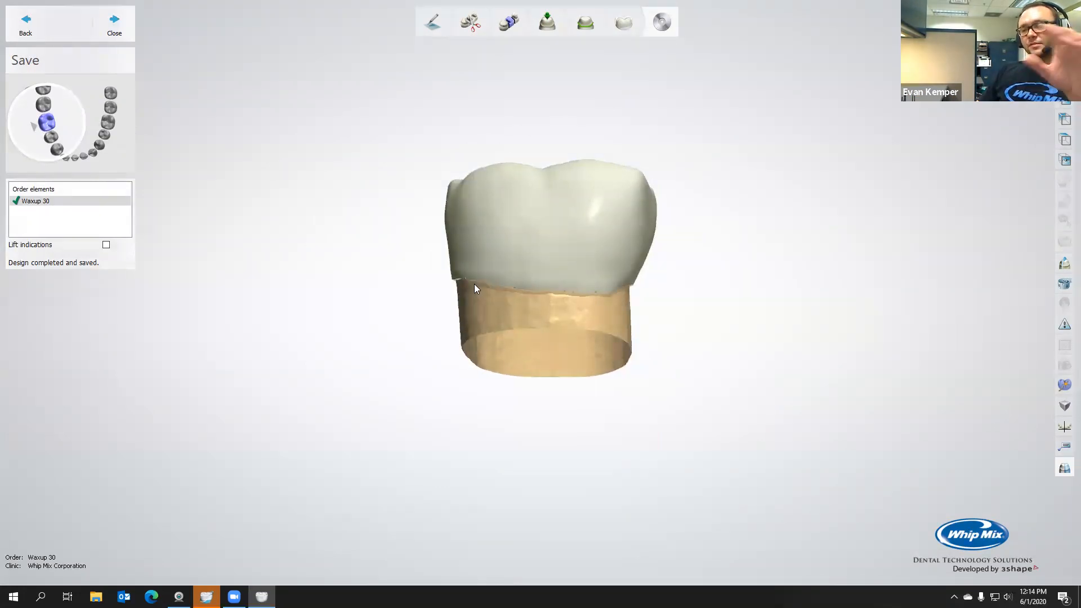
{"action": "right_click_drag", "start_coordinate": [488, 266], "coordinate": [479, 300]}
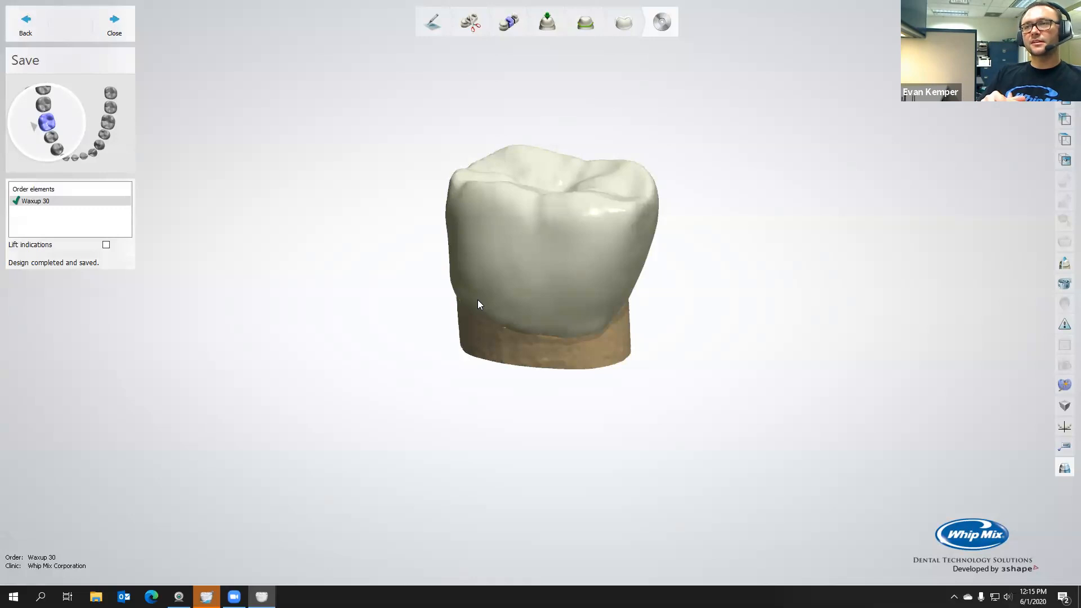
{"action": "left_click", "coordinate": [121, 28]}
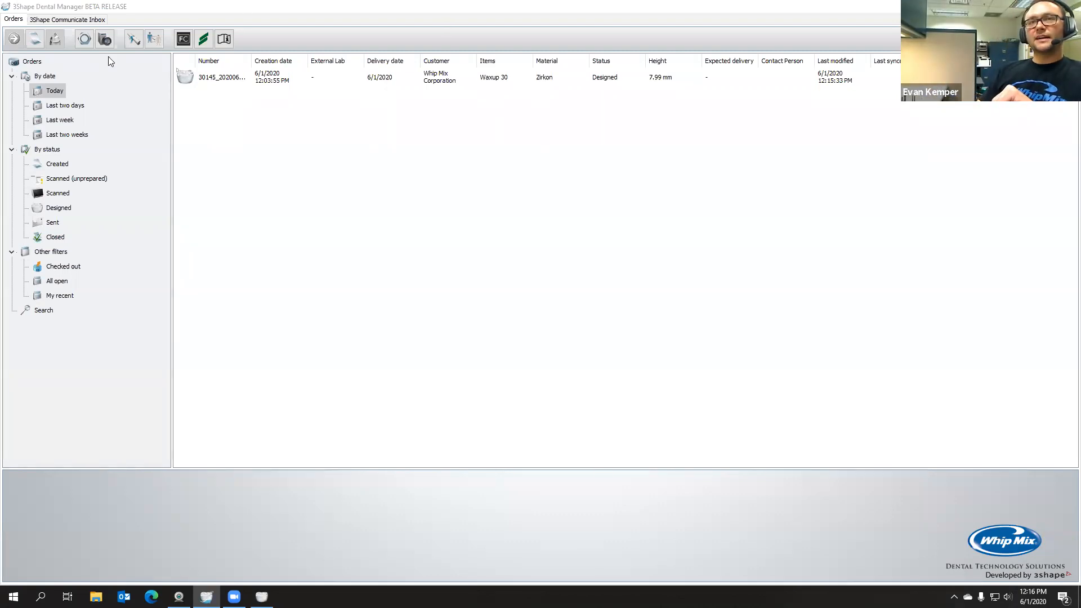
- Start a new order and assign Zirkon wax-up frames to lower teeth 18 and 20
{"action": "left_click", "coordinate": [34, 38]}
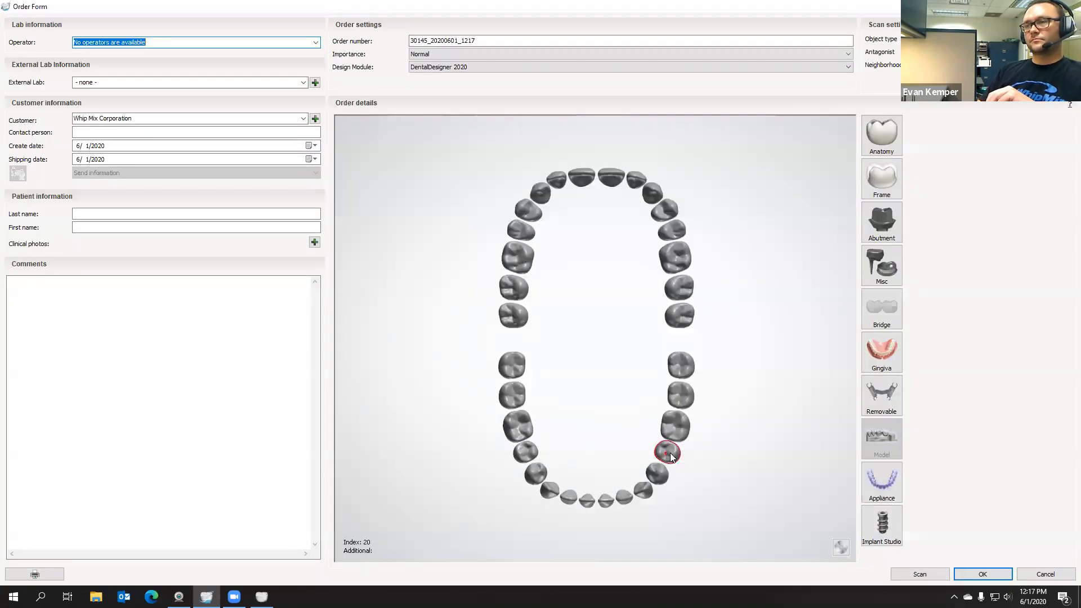
{"action": "left_click", "coordinate": [681, 396]}
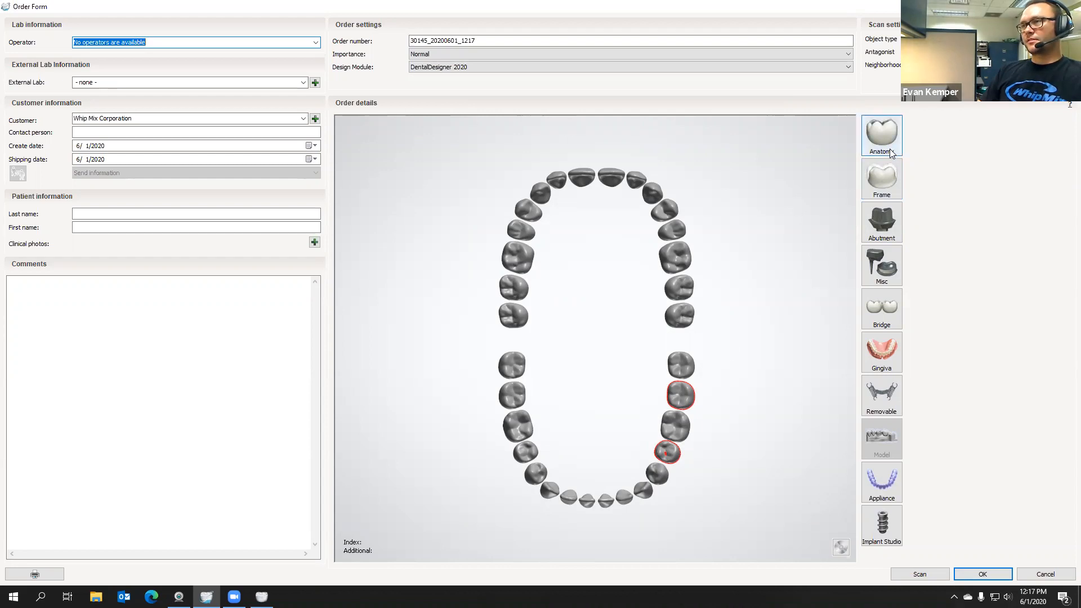
{"action": "left_click", "coordinate": [888, 176]}
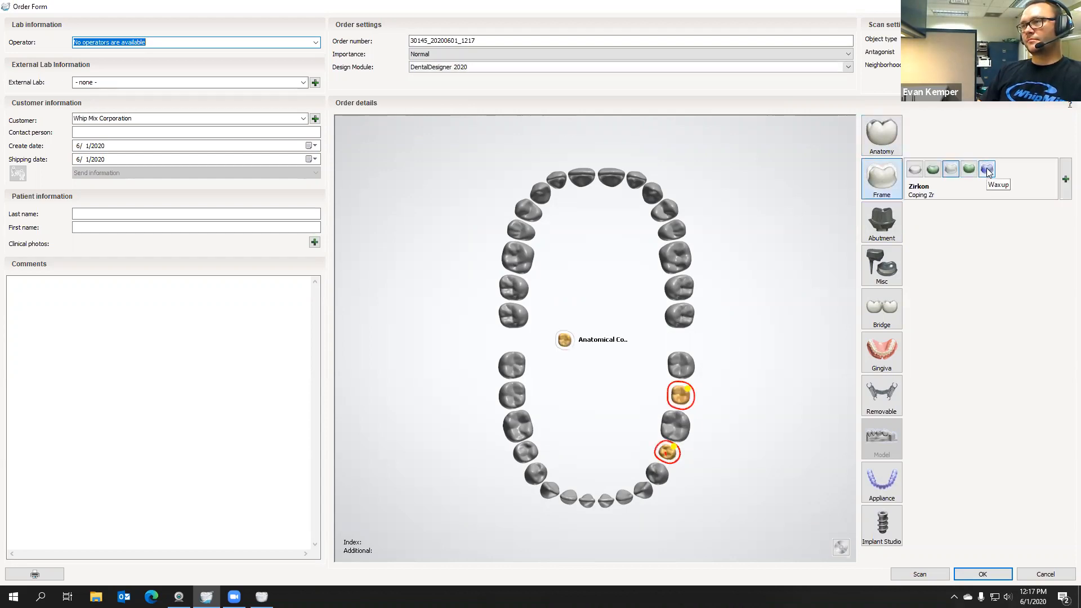
{"action": "left_click", "coordinate": [988, 170]}
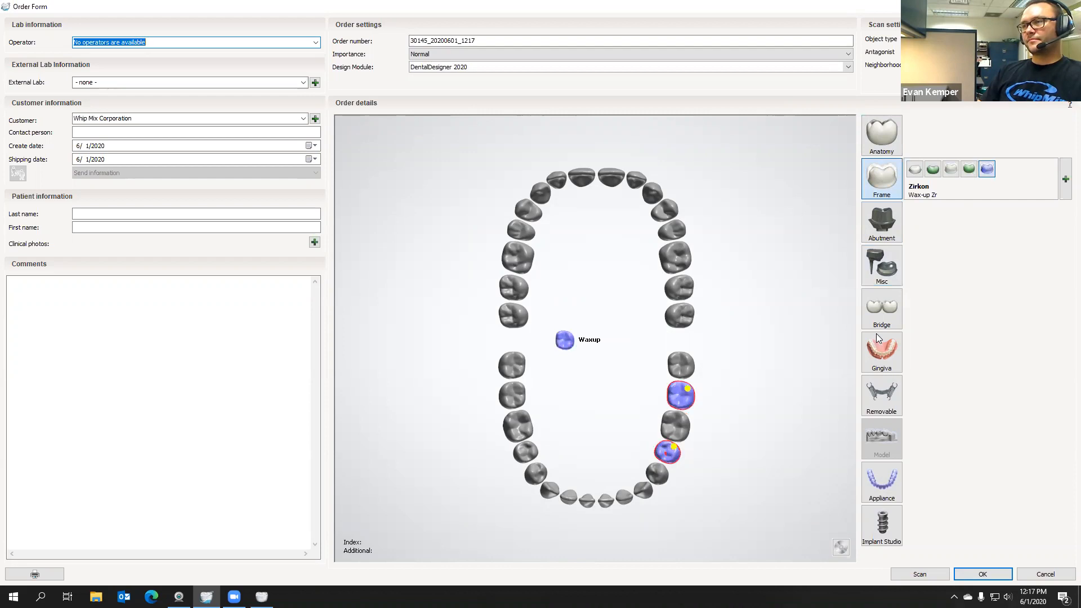
- Join lower teeth 18 to 20 into a wax-up bridge, and accept the order for scanning
{"action": "left_click", "coordinate": [892, 312]}
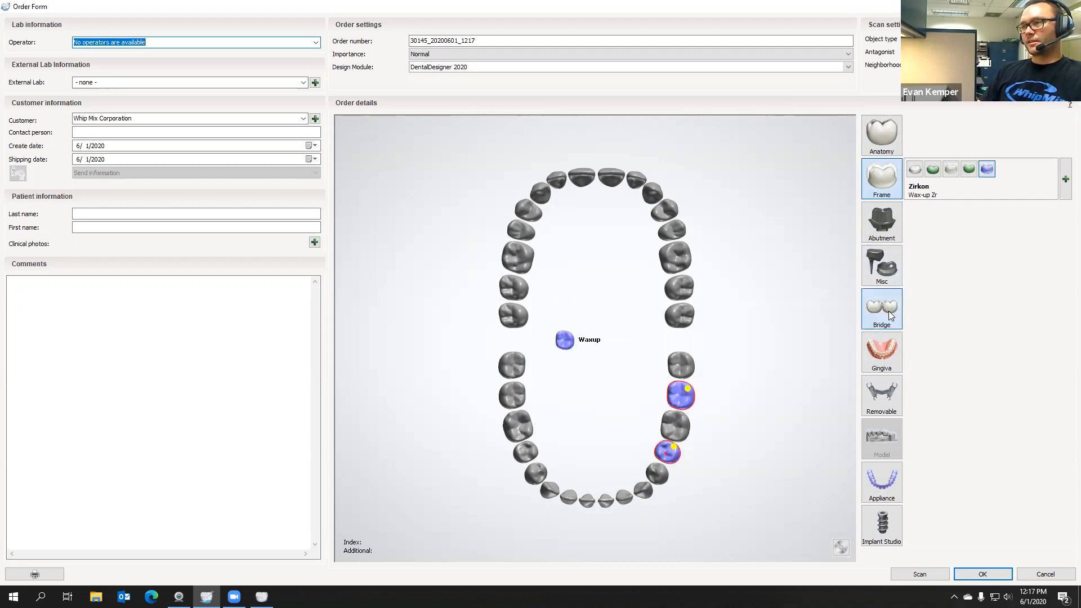
{"action": "left_click", "coordinate": [803, 408]}
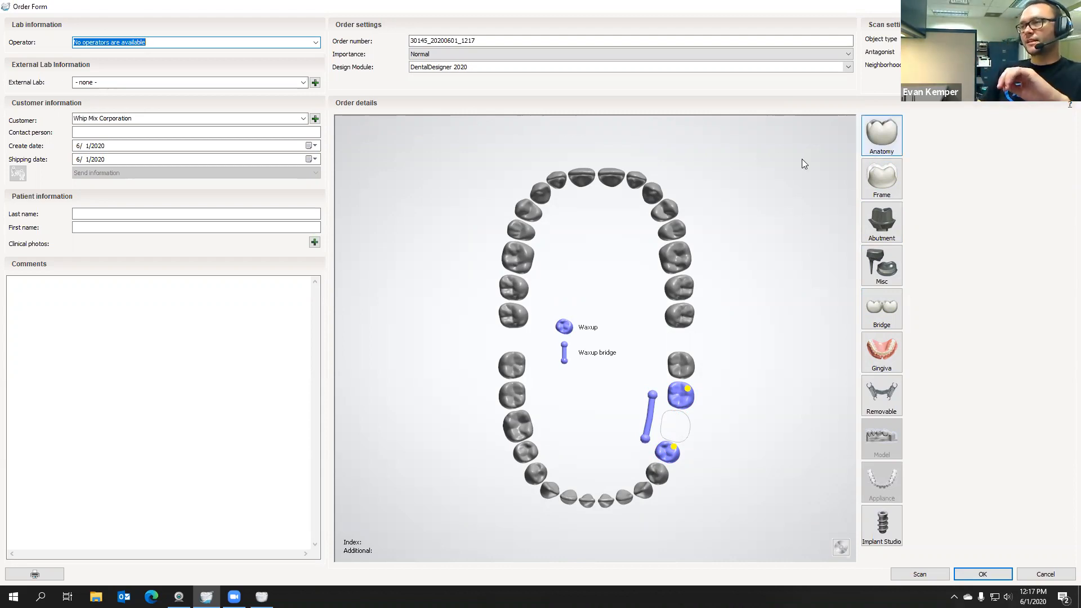
{"action": "left_click", "coordinate": [990, 579]}
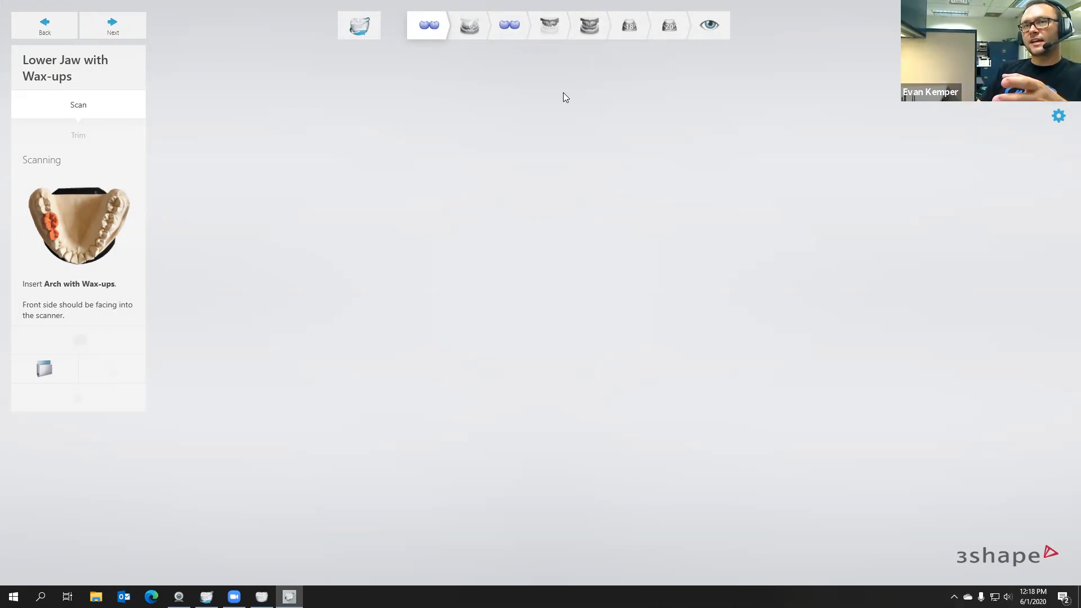
- Scan the lower jaw with wax-ups, limiting the area of interest to the quadrant opposite teeth 18 to 20
{"action": "left_click", "coordinate": [513, 26]}
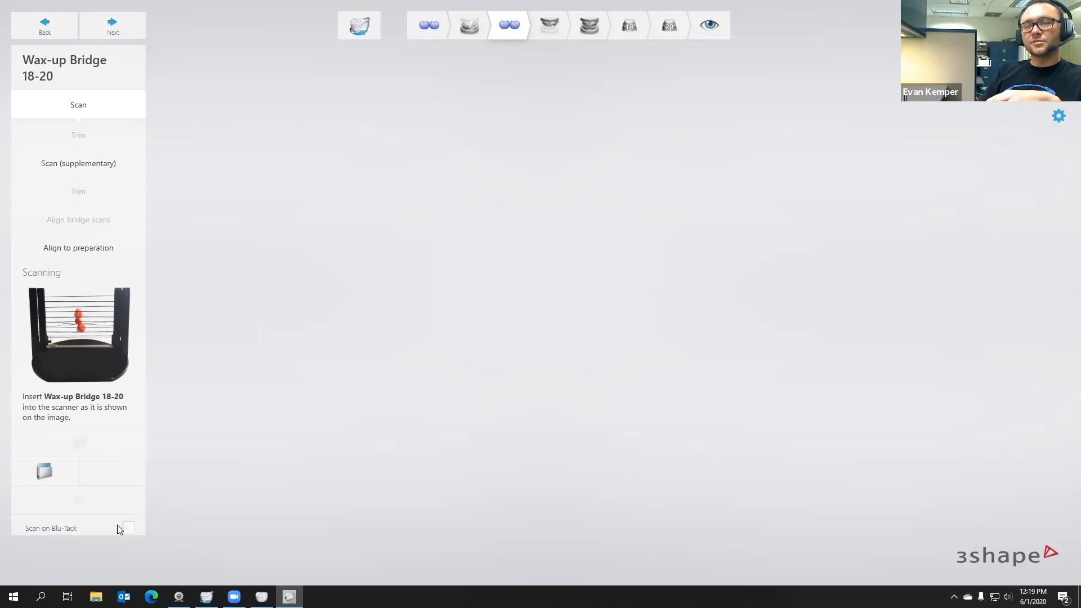
{"action": "left_click", "coordinate": [429, 24]}
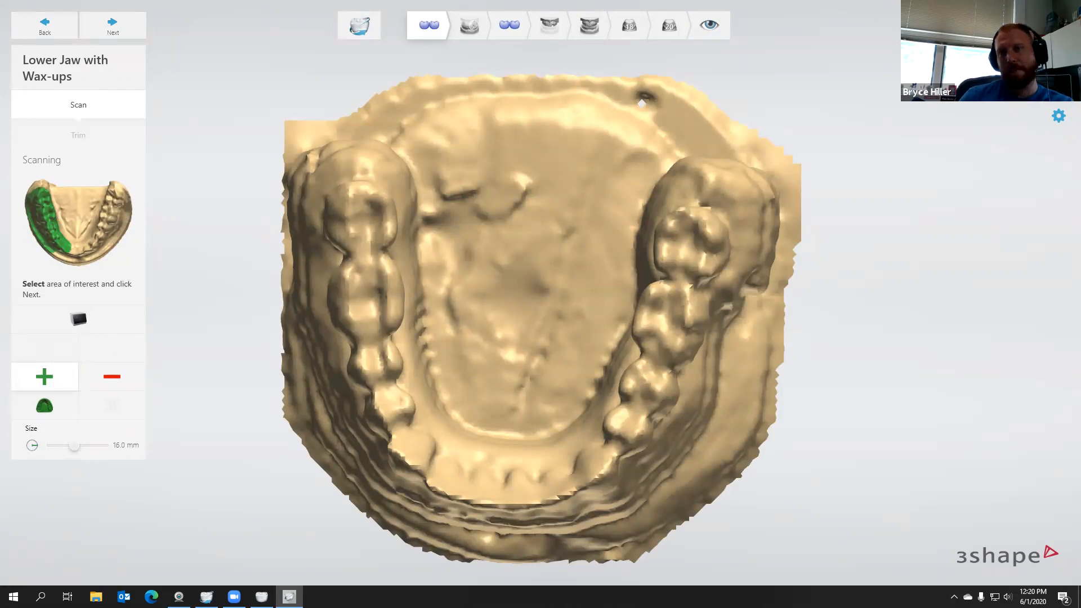
{"action": "right_click_drag", "start_coordinate": [572, 423], "coordinate": [759, 319]}
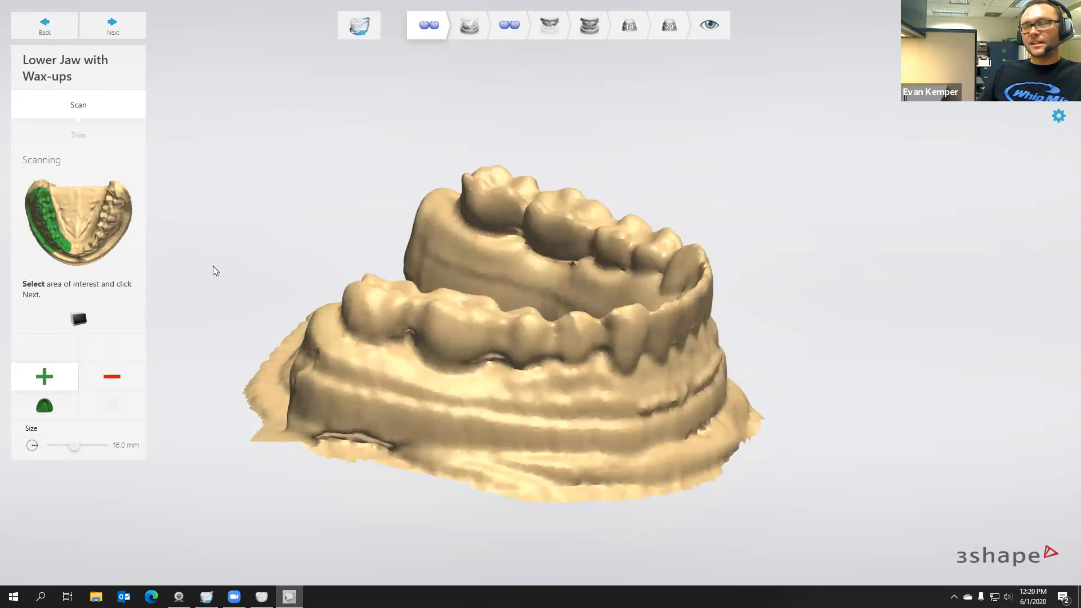
{"action": "mouse_move", "coordinate": [552, 353]}
{"action": "right_mouse_down"}
{"action": "mouse_move", "coordinate": [573, 337]}
{"action": "mouse_move", "coordinate": [561, 467]}
{"action": "mouse_move", "coordinate": [529, 432]}
{"action": "right_mouse_up"}
{"action": "mouse_move", "coordinate": [400, 452]}
{"action": "left_mouse_down"}
{"action": "mouse_move", "coordinate": [418, 477]}
{"action": "mouse_move", "coordinate": [586, 452]}
{"action": "mouse_move", "coordinate": [659, 377]}
{"action": "mouse_move", "coordinate": [617, 251]}
{"action": "mouse_move", "coordinate": [491, 199]}
{"action": "mouse_move", "coordinate": [603, 296]}
{"action": "mouse_move", "coordinate": [648, 415]}
{"action": "mouse_move", "coordinate": [641, 253]}
{"action": "left_mouse_up"}
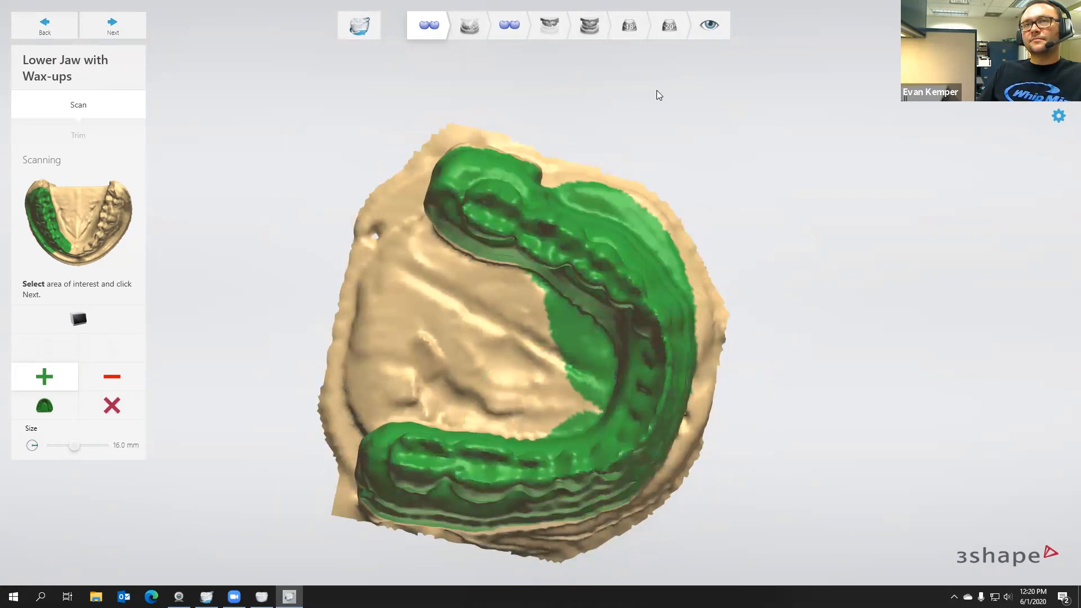
{"action": "left_click", "coordinate": [109, 379]}
{"action": "mouse_move", "coordinate": [642, 451]}
{"action": "left_mouse_down"}
{"action": "mouse_move", "coordinate": [646, 359]}
{"action": "mouse_move", "coordinate": [621, 356]}
{"action": "mouse_move", "coordinate": [532, 227]}
{"action": "mouse_move", "coordinate": [477, 202]}
{"action": "mouse_move", "coordinate": [548, 265]}
{"action": "mouse_move", "coordinate": [565, 249]}
{"action": "mouse_move", "coordinate": [658, 312]}
{"action": "mouse_move", "coordinate": [600, 204]}
{"action": "left_mouse_up"}
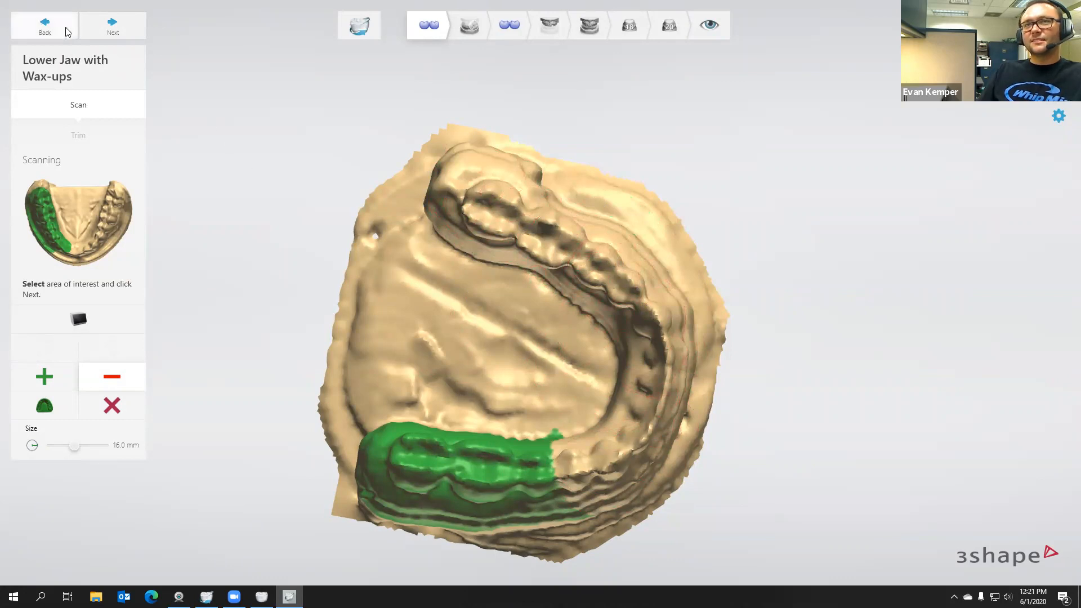
{"action": "left_click", "coordinate": [113, 26]}
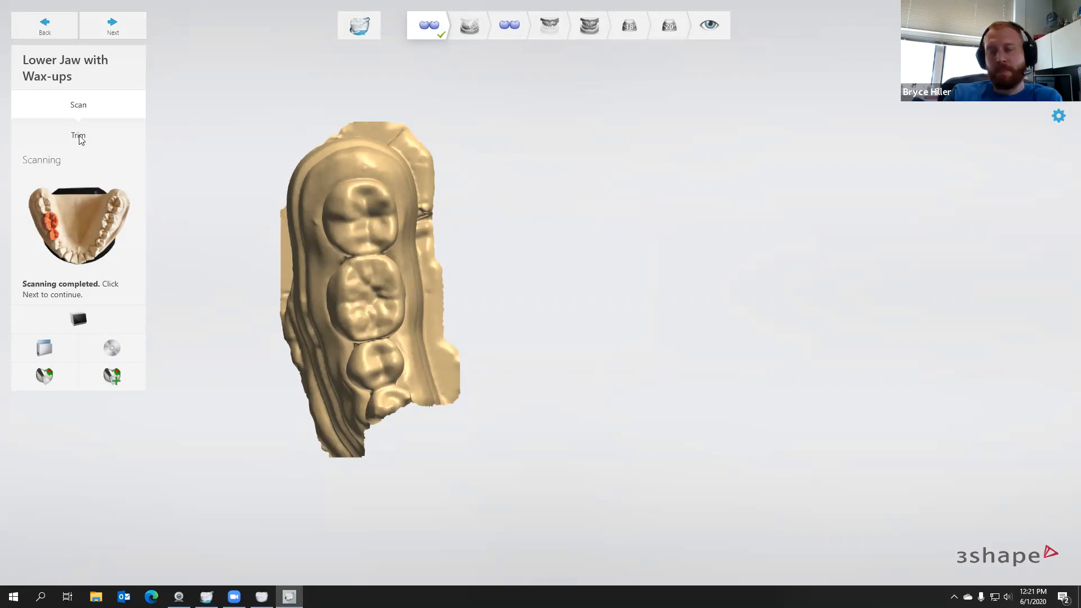
- Rescan the lower jaw with wax-ups, replacing the preset area of interest with the side carrying the wax-ups of teeth 18 to 20
{"action": "left_click", "coordinate": [79, 319]}
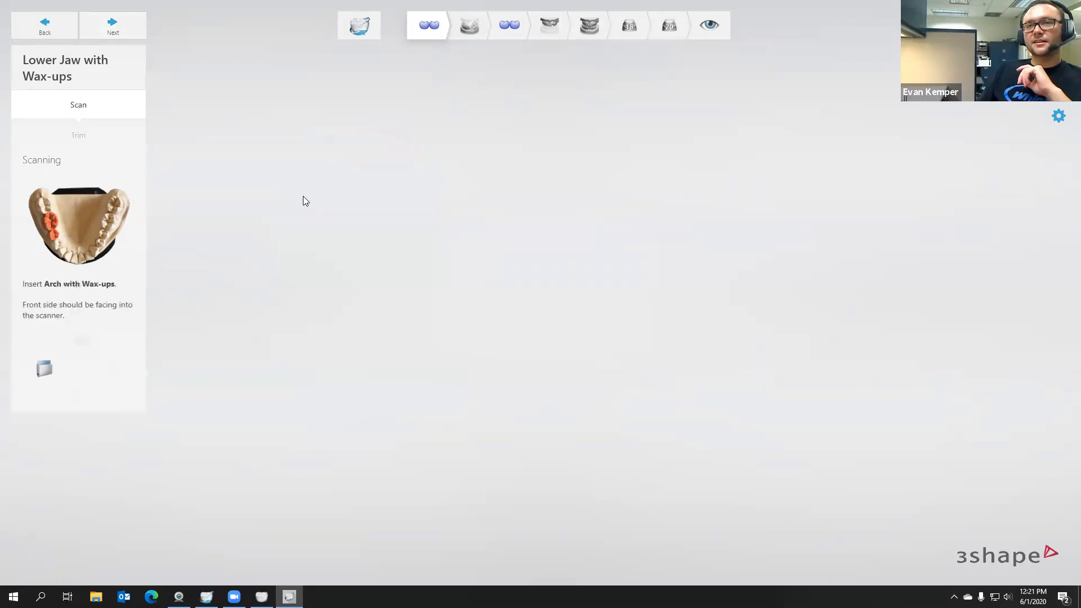
{"action": "left_click", "coordinate": [113, 28]}
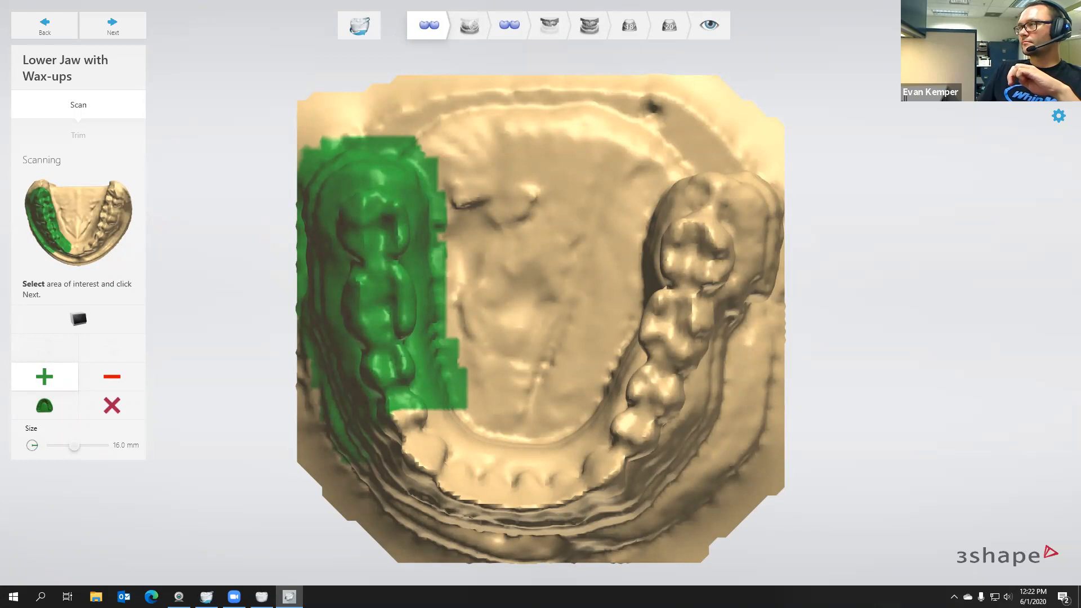
{"action": "left_click", "coordinate": [111, 411]}
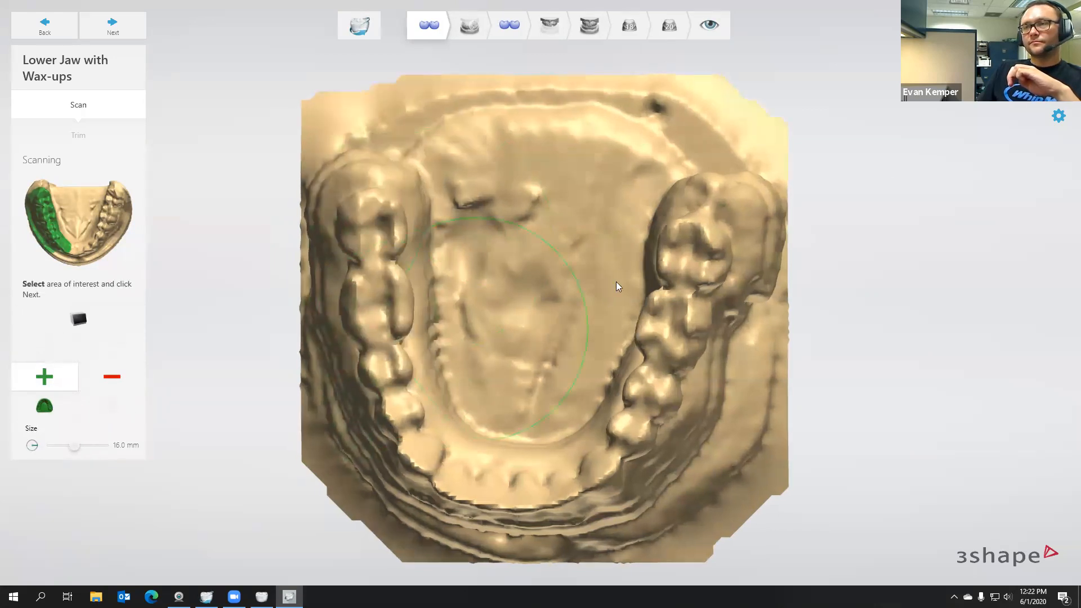
{"action": "mouse_move", "coordinate": [686, 279]}
{"action": "left_mouse_down"}
{"action": "mouse_move", "coordinate": [684, 345]}
{"action": "mouse_move", "coordinate": [701, 269]}
{"action": "left_mouse_up"}
{"action": "left_click", "coordinate": [92, 30]}
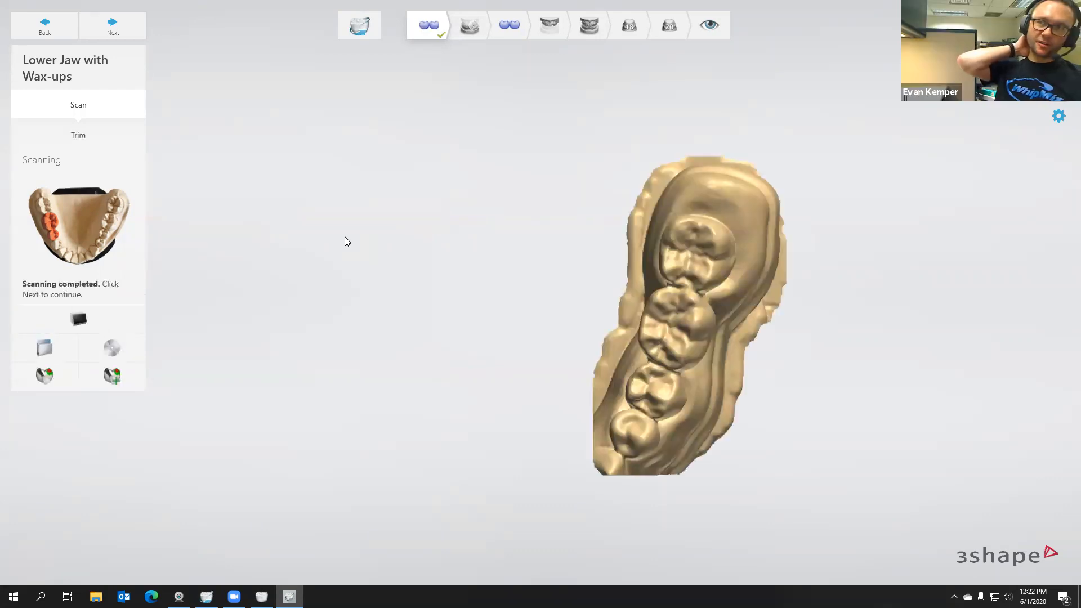
- Trim away the model base below the gingiva on the wax-up scan, and continue to the Lower Jaw scan
{"action": "right_click_drag", "start_coordinate": [657, 437], "coordinate": [736, 302]}
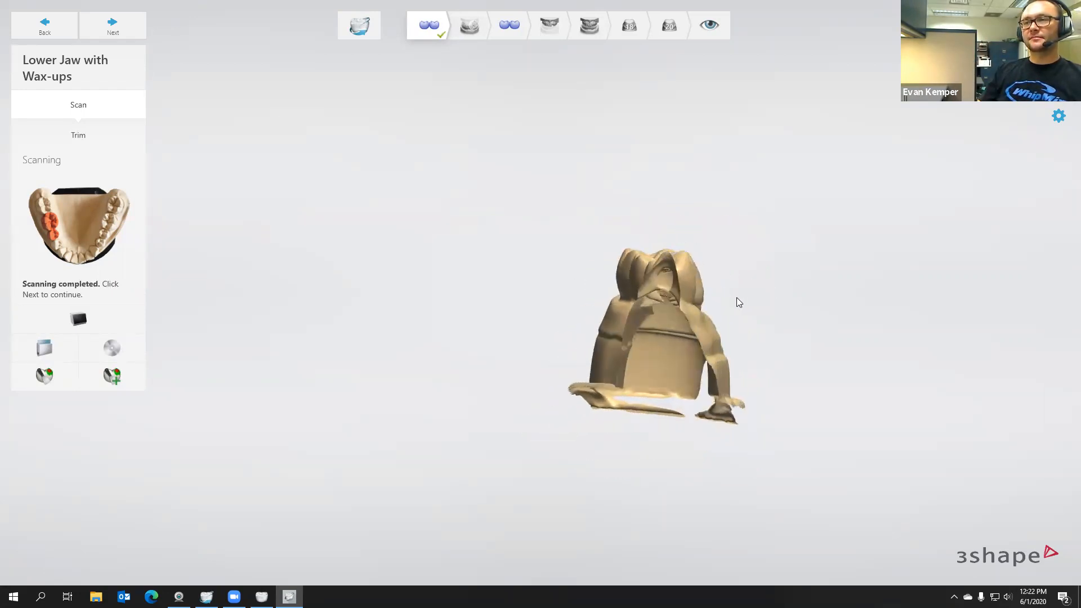
{"action": "left_click", "coordinate": [63, 137]}
{"action": "mouse_move", "coordinate": [369, 294]}
{"action": "left_mouse_down"}
{"action": "mouse_move", "coordinate": [857, 377]}
{"action": "mouse_move", "coordinate": [882, 446]}
{"action": "left_mouse_up"}
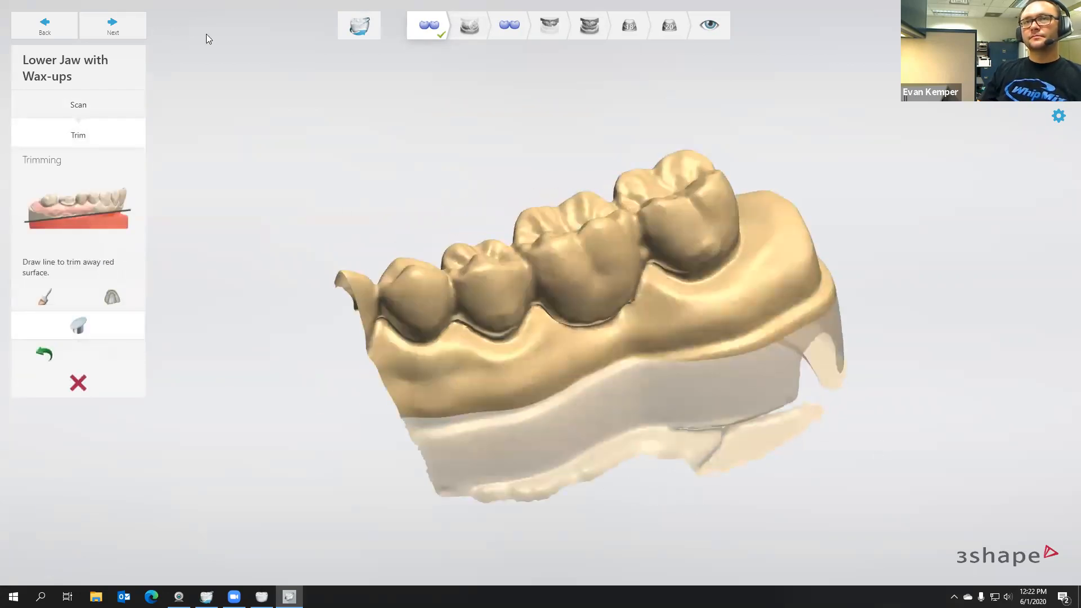
{"action": "left_click", "coordinate": [113, 26]}
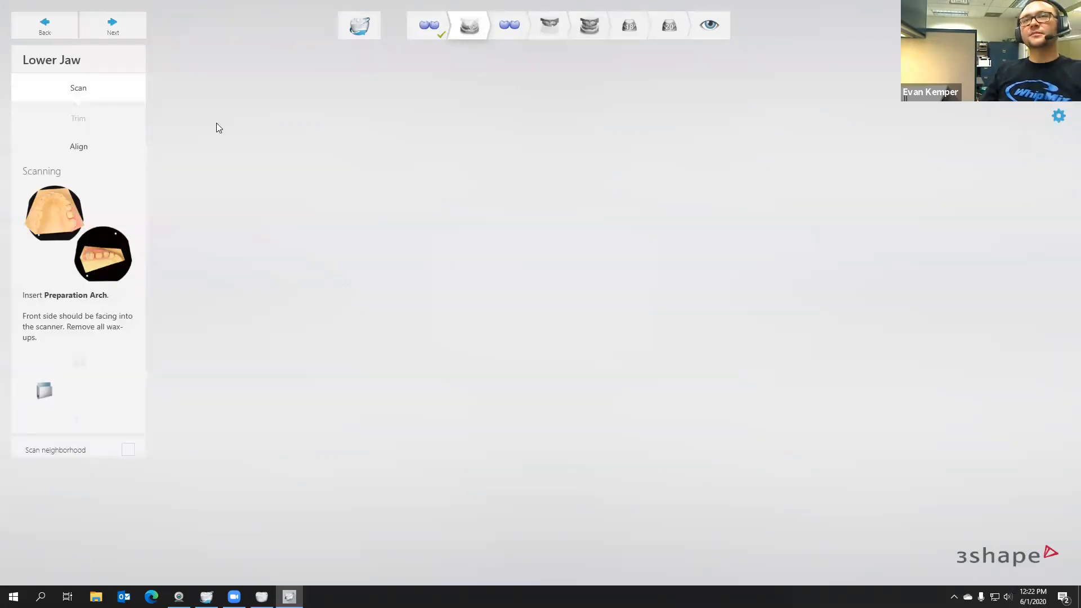
- Pre-scan the preparation arch, annotate the buccal margins of teeth 18 and 20, and extend the area of interest around the whole arch
{"action": "left_click", "coordinate": [95, 37]}
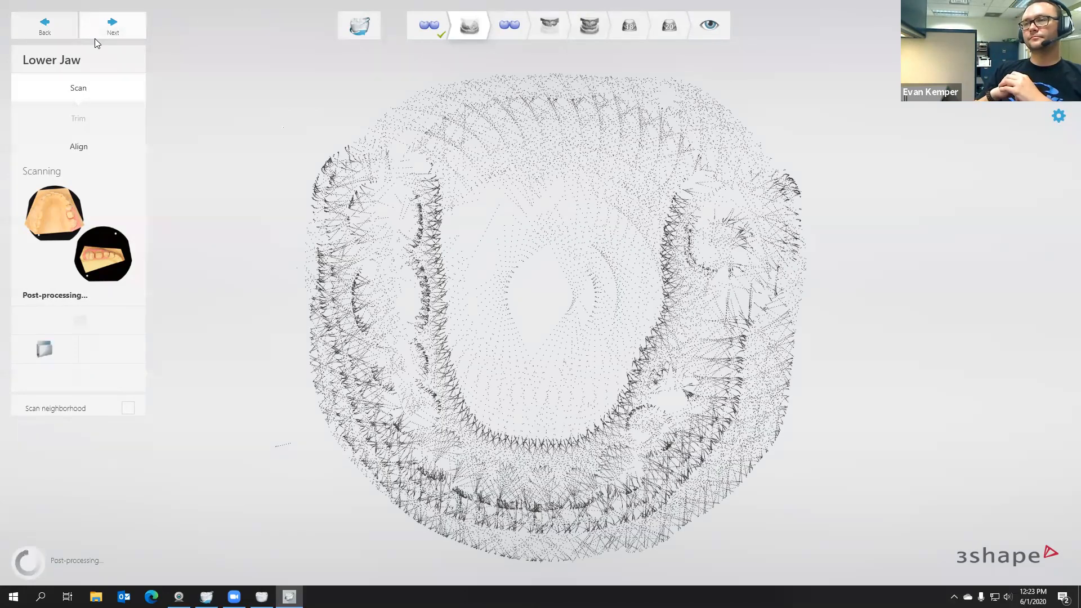
{"action": "right_click_drag", "start_coordinate": [436, 182], "coordinate": [681, 373]}
{"action": "left_click", "coordinate": [643, 356]}
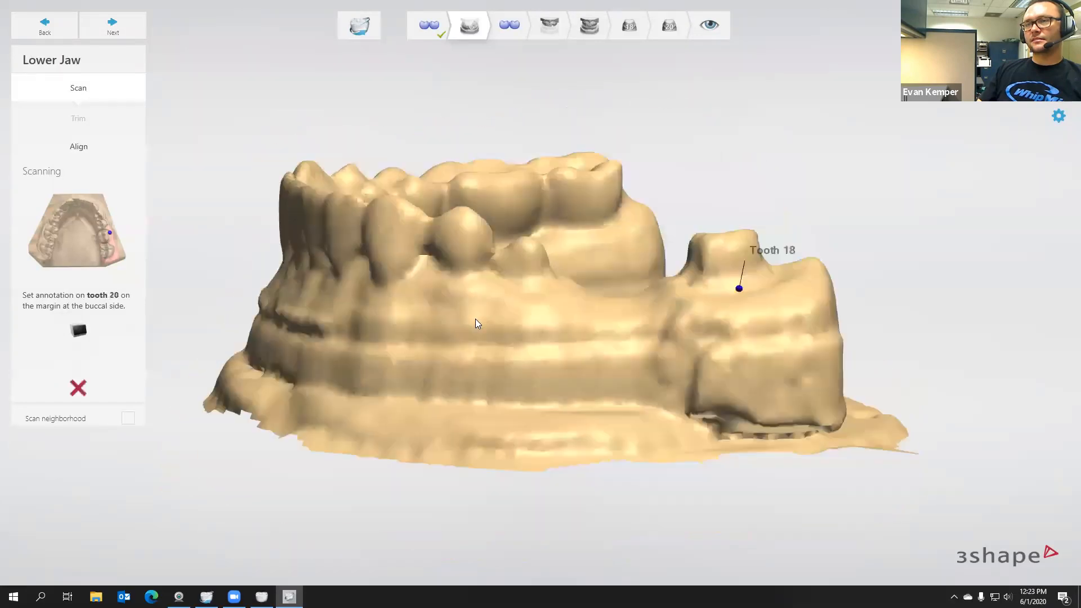
{"action": "left_click", "coordinate": [593, 254]}
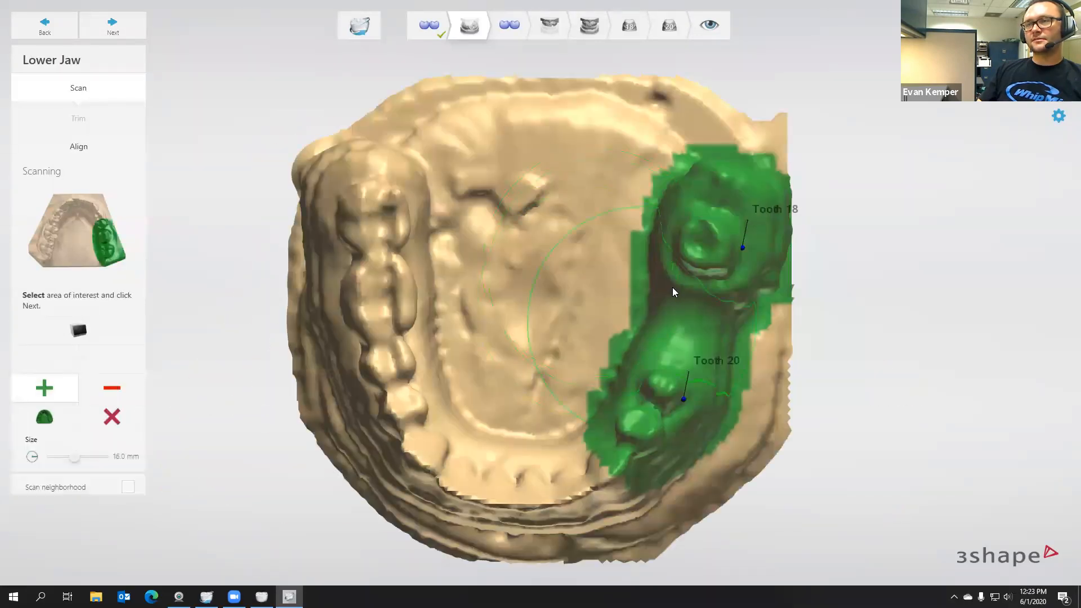
{"action": "mouse_move", "coordinate": [623, 430]}
{"action": "left_mouse_down"}
{"action": "mouse_move", "coordinate": [391, 415]}
{"action": "mouse_move", "coordinate": [332, 212]}
{"action": "mouse_move", "coordinate": [342, 307]}
{"action": "mouse_move", "coordinate": [574, 497]}
{"action": "mouse_move", "coordinate": [689, 258]}
{"action": "mouse_move", "coordinate": [623, 248]}
{"action": "left_mouse_up"}
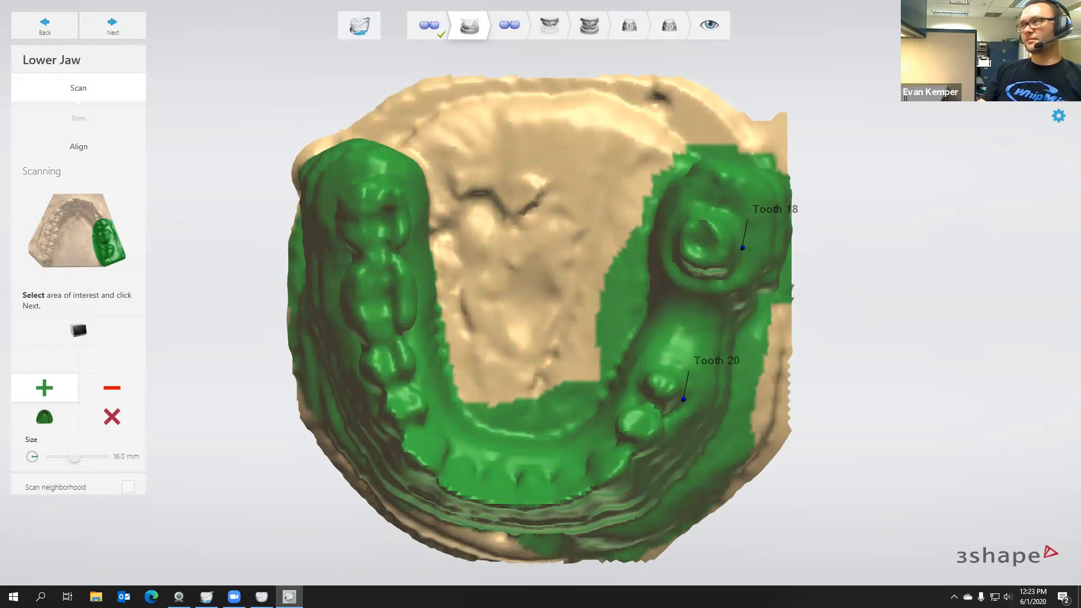
- Save and close the scanning session, returning to the order list
{"action": "left_click", "coordinate": [1059, 25]}
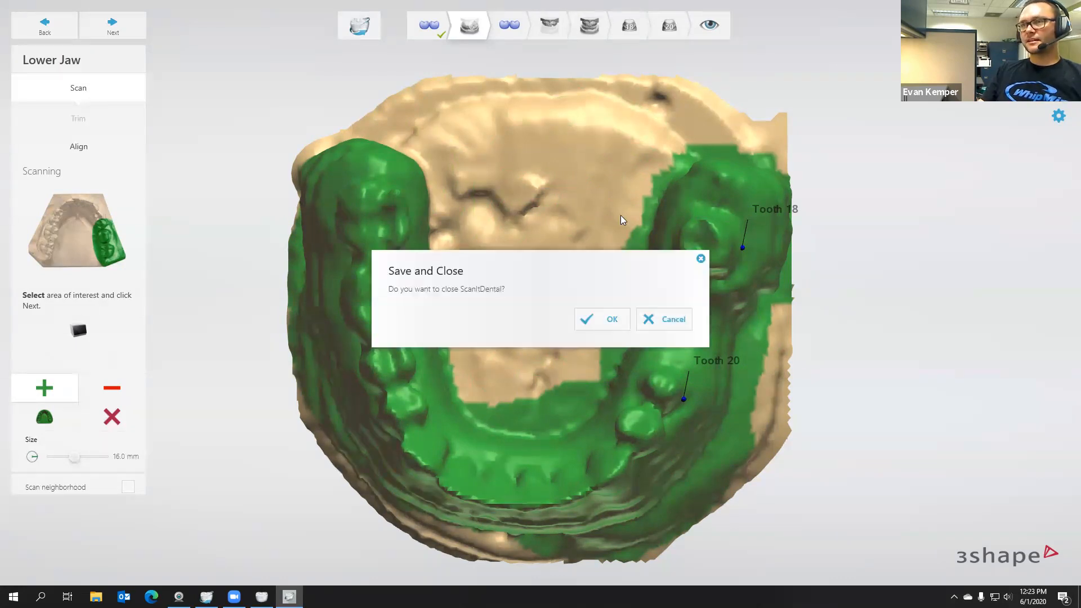
{"action": "left_click", "coordinate": [600, 324]}
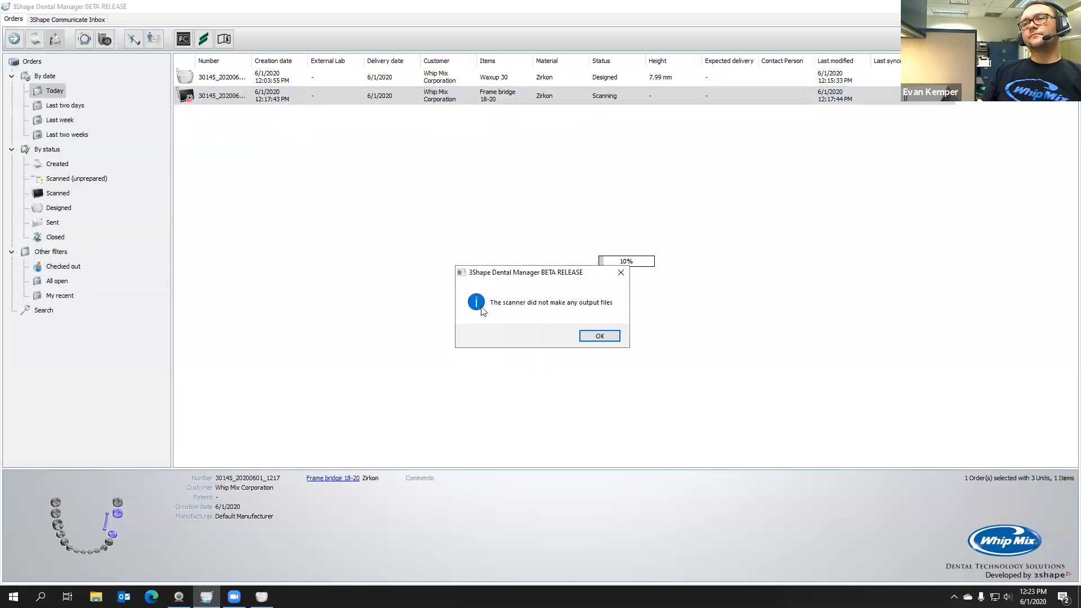
{"action": "left_click", "coordinate": [599, 335]}
- Try to launch scanning of the frame bridge 18-20 order from its modification form, and reopen the order's scanning session
{"action": "right_click", "coordinate": [293, 101]}
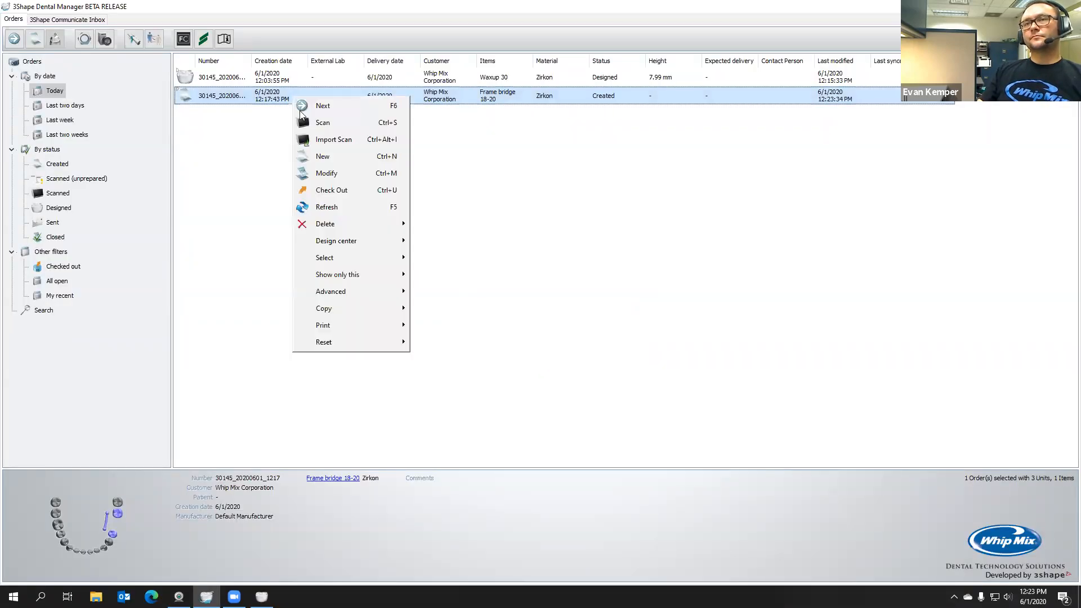
{"action": "left_click", "coordinate": [329, 174]}
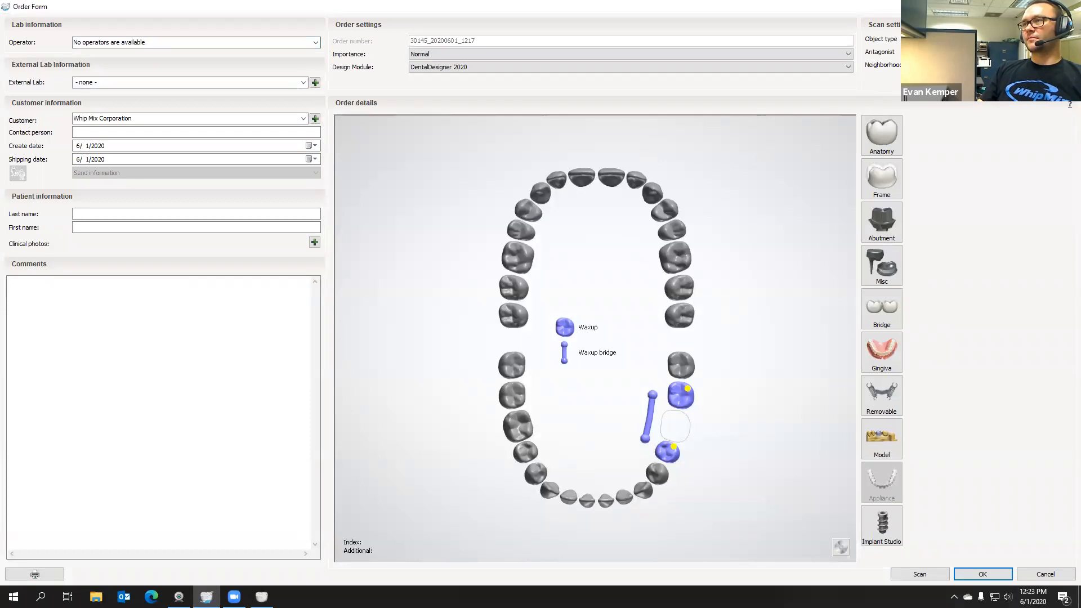
{"action": "left_click", "coordinate": [928, 574]}
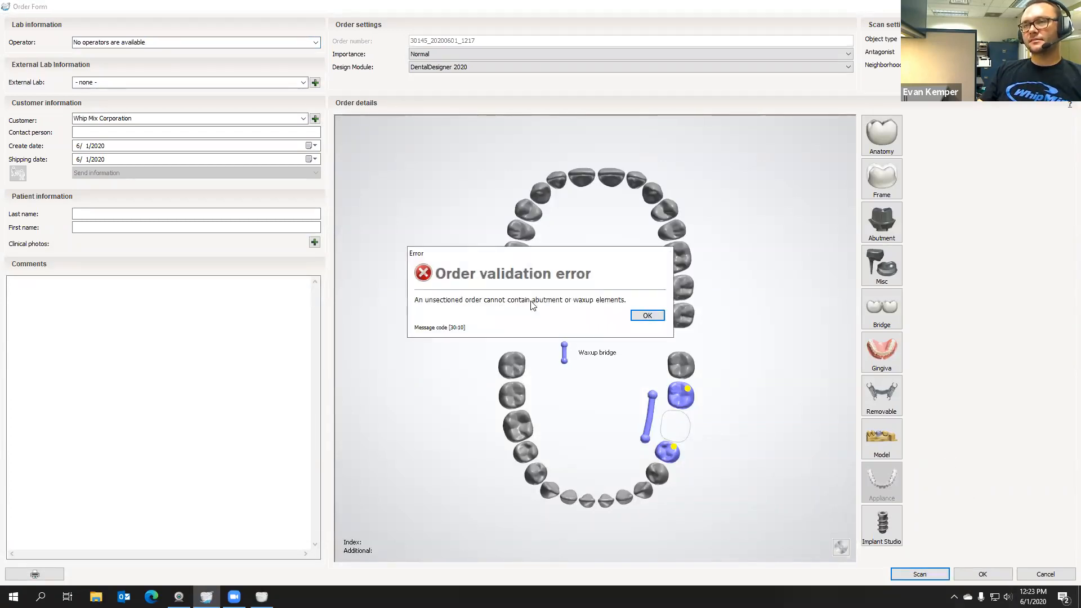
{"action": "left_click", "coordinate": [646, 317]}
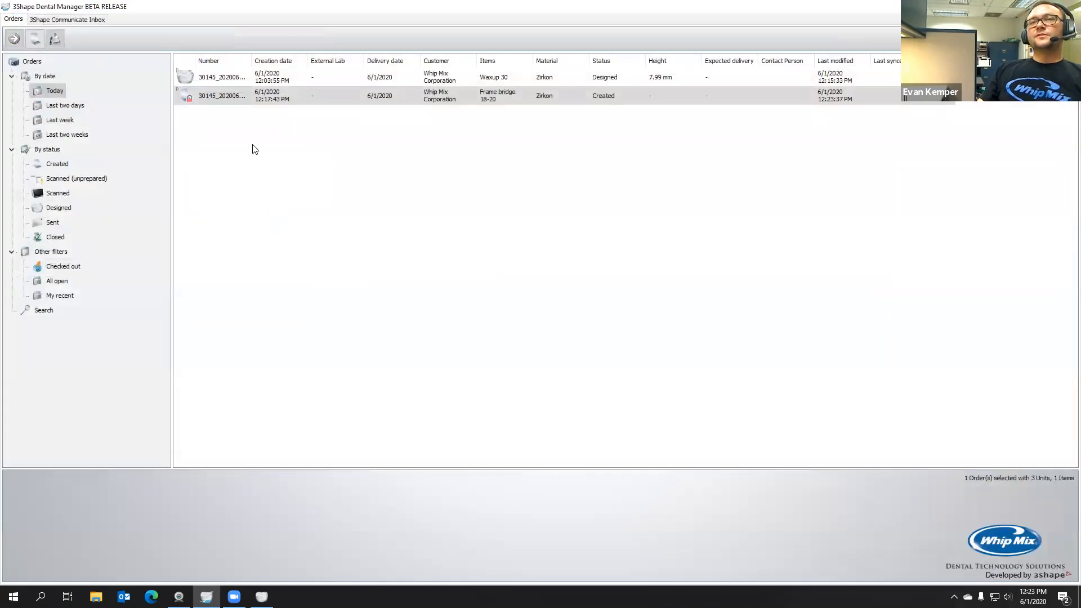
{"action": "left_click", "coordinate": [236, 102]}
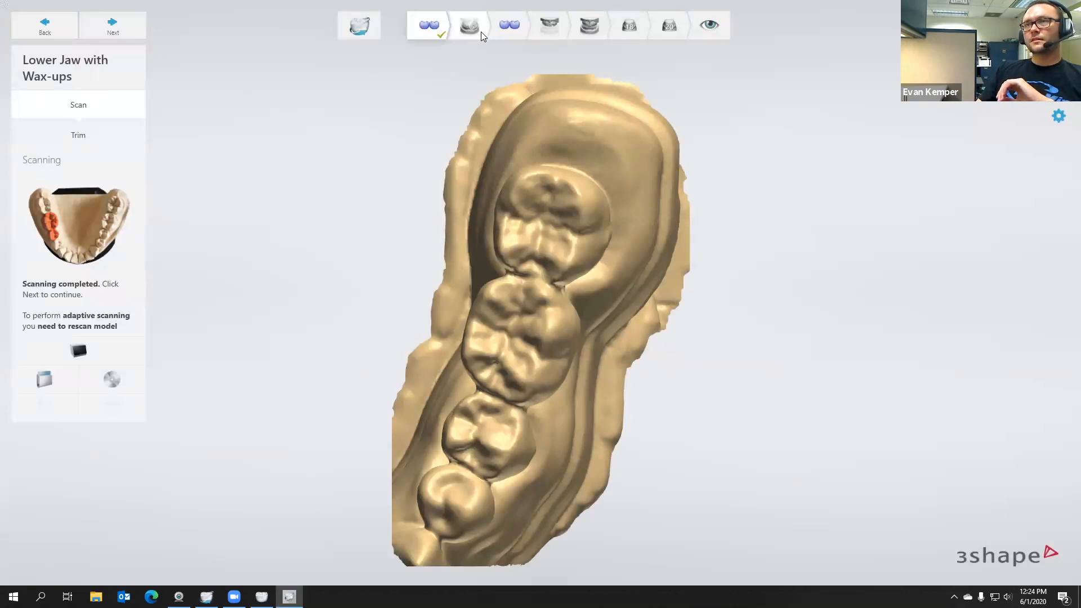
- Scan the Lower Jaw preparation arch, annotating the buccal margins of teeth 18 and 20 and selecting the full arch as area of interest
{"action": "left_click", "coordinate": [481, 31]}
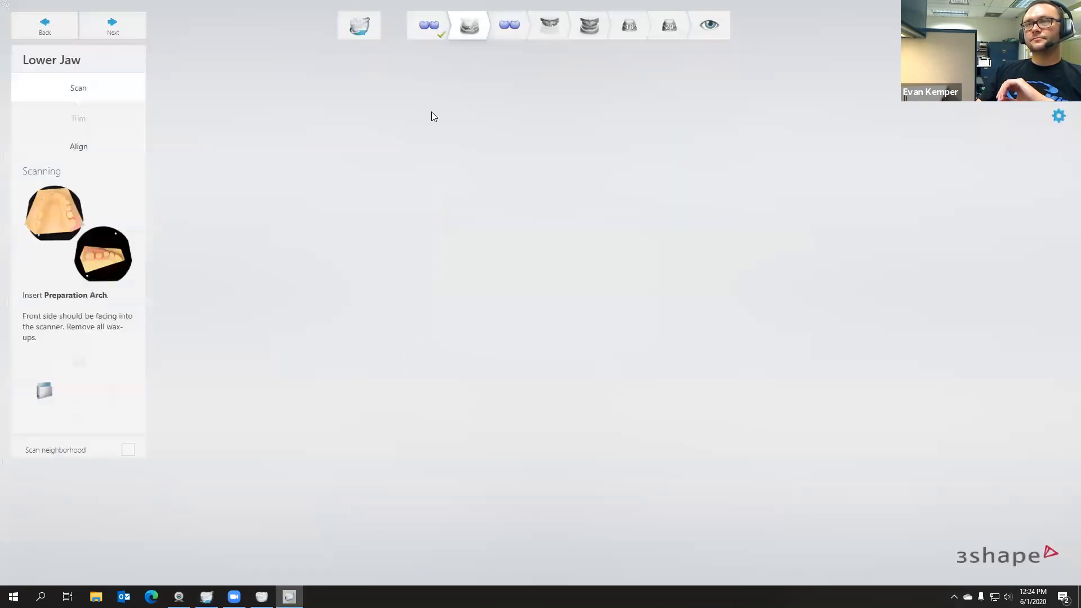
{"action": "left_click", "coordinate": [115, 28]}
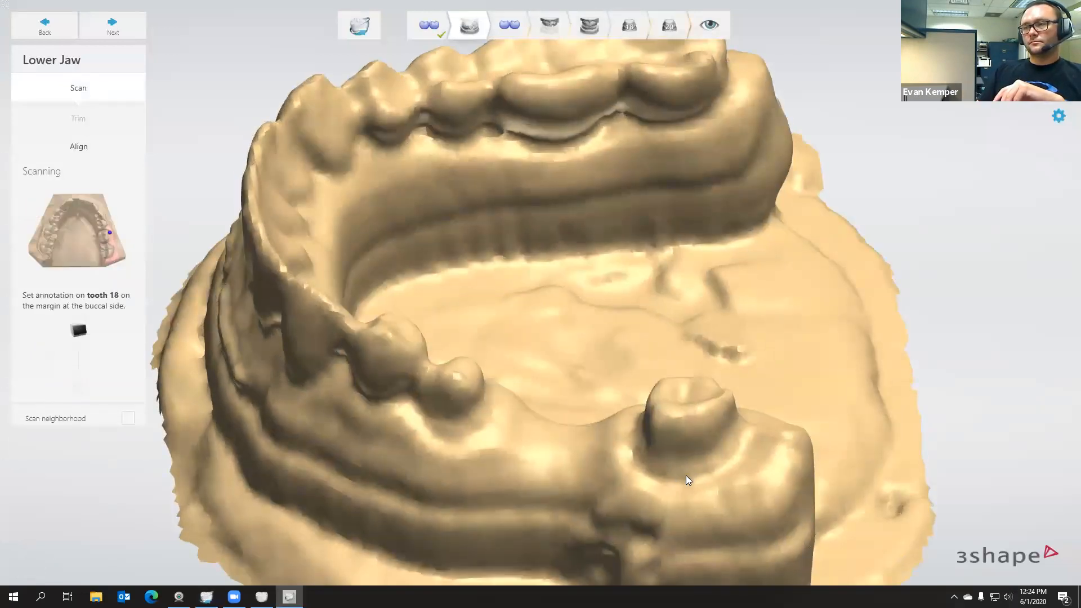
{"action": "left_click", "coordinate": [696, 473]}
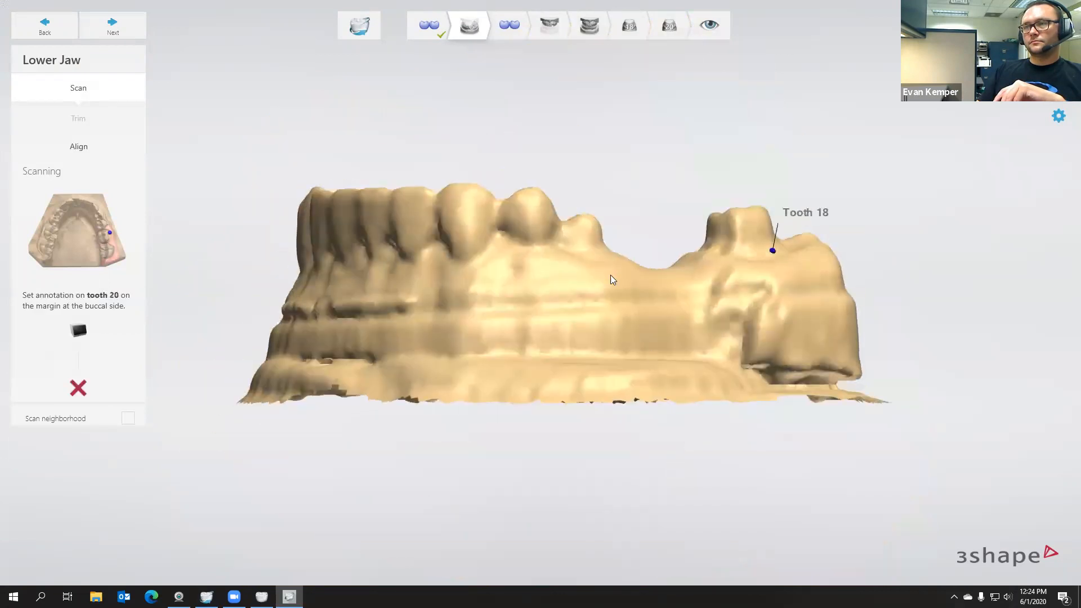
{"action": "right_click_drag", "start_coordinate": [611, 275], "coordinate": [574, 302]}
{"action": "left_click", "coordinate": [572, 301]}
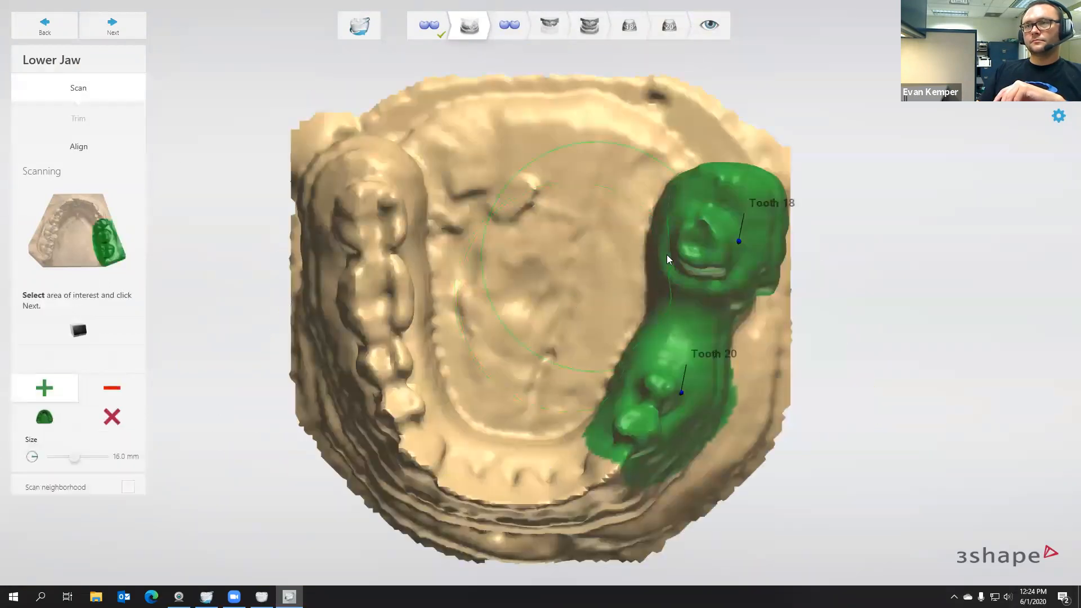
{"action": "mouse_move", "coordinate": [674, 353]}
{"action": "left_mouse_down"}
{"action": "mouse_move", "coordinate": [642, 402]}
{"action": "mouse_move", "coordinate": [486, 489]}
{"action": "mouse_move", "coordinate": [374, 298]}
{"action": "mouse_move", "coordinate": [369, 217]}
{"action": "left_mouse_up"}
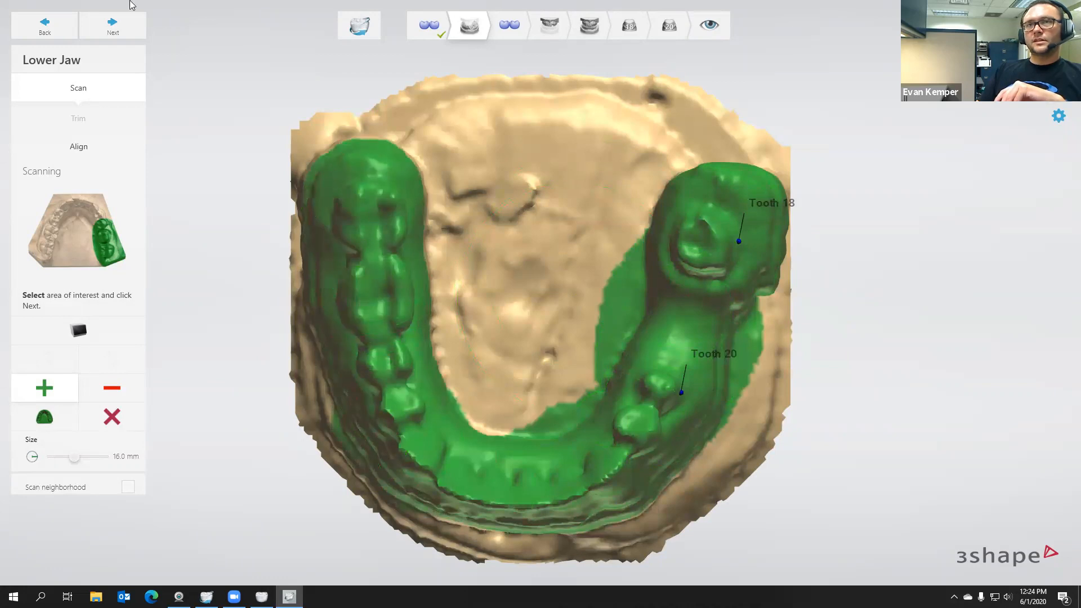
{"action": "left_click", "coordinate": [119, 29]}
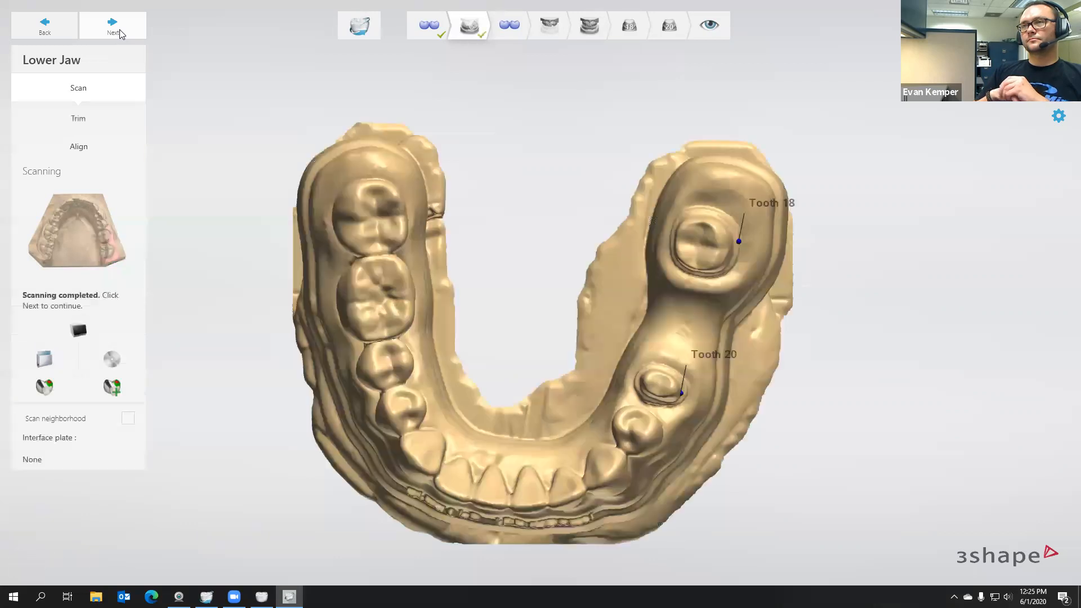
- Trim away the model base beneath the gingiva around the entire preparation arch scan
{"action": "right_click_drag", "start_coordinate": [410, 323], "coordinate": [450, 215]}
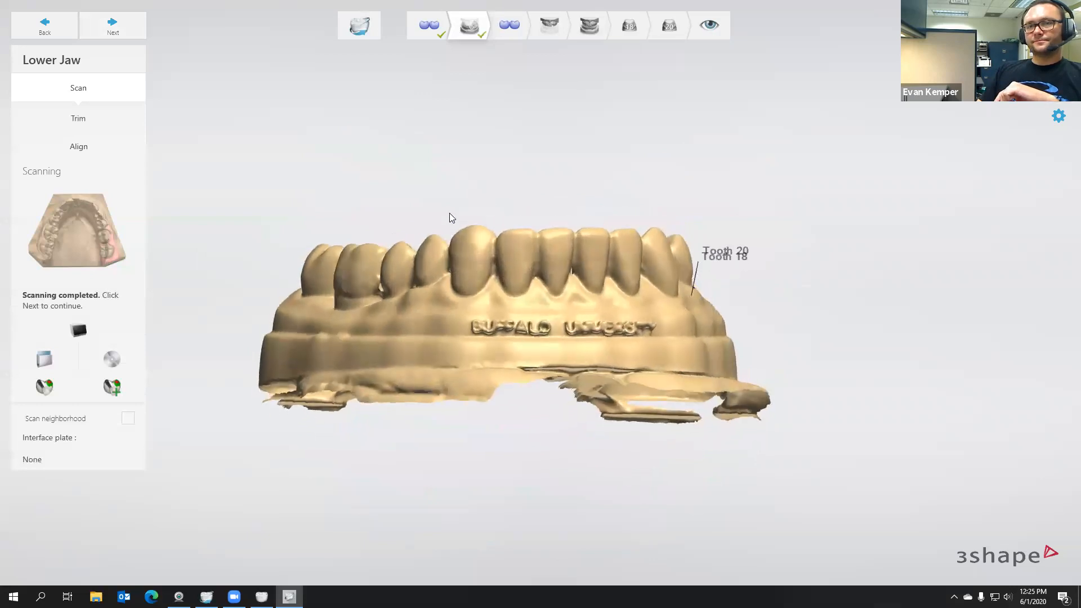
{"action": "left_click", "coordinate": [78, 119]}
{"action": "left_click_drag", "start_coordinate": [195, 323], "coordinate": [847, 327]}
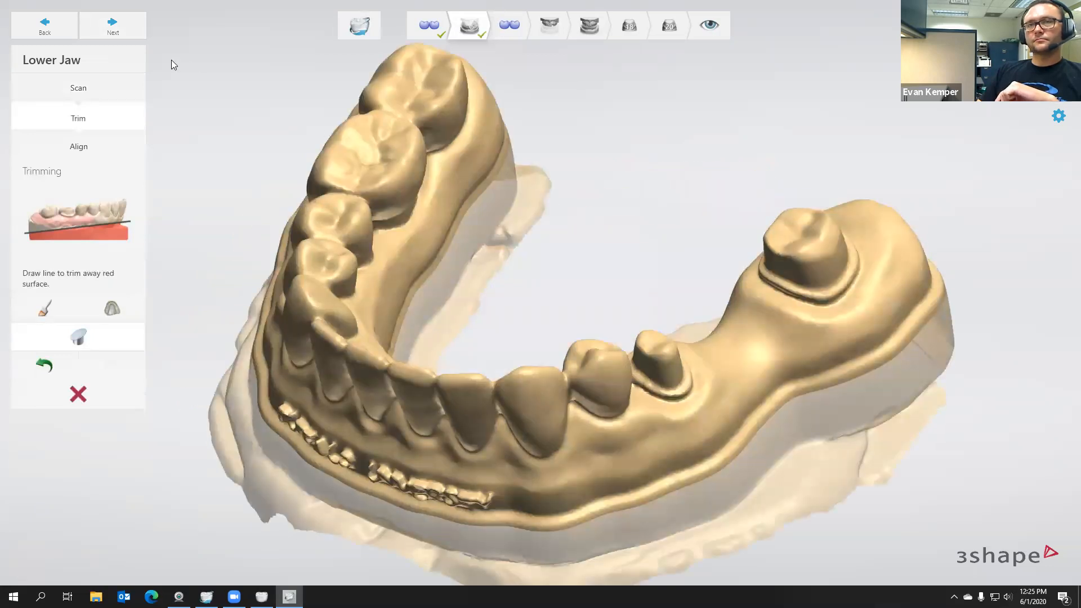
- Apply the preparation arch trim, inspect the automatic alignment of the lower jaw scans from several sides, and accept it
{"action": "left_click", "coordinate": [116, 32]}
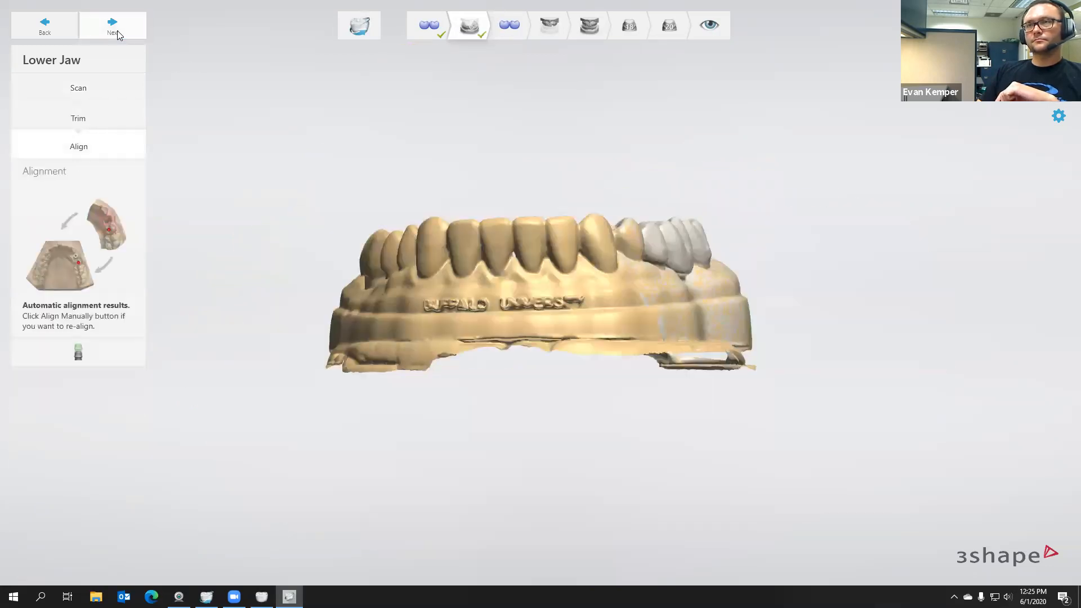
{"action": "right_click_drag", "start_coordinate": [538, 210], "coordinate": [543, 293]}
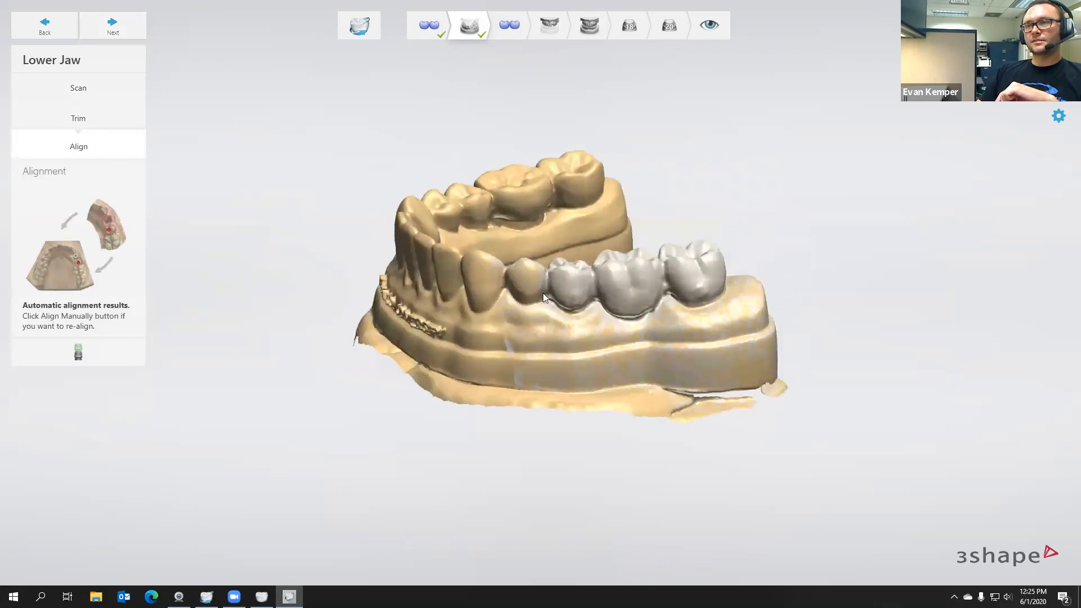
{"action": "right_click_drag", "start_coordinate": [669, 325], "coordinate": [336, 77]}
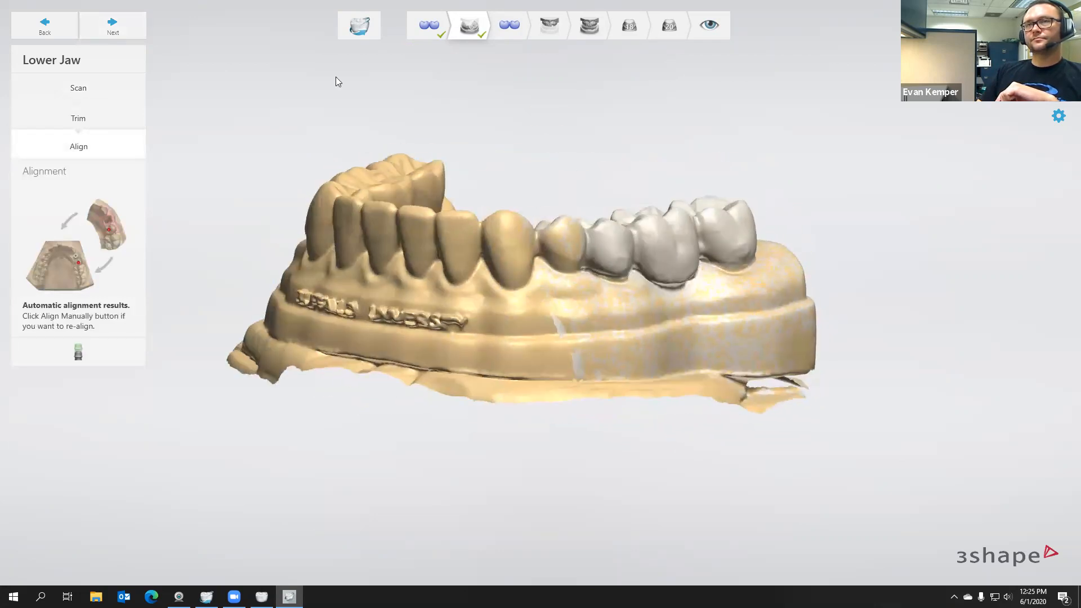
{"action": "left_click", "coordinate": [121, 34]}
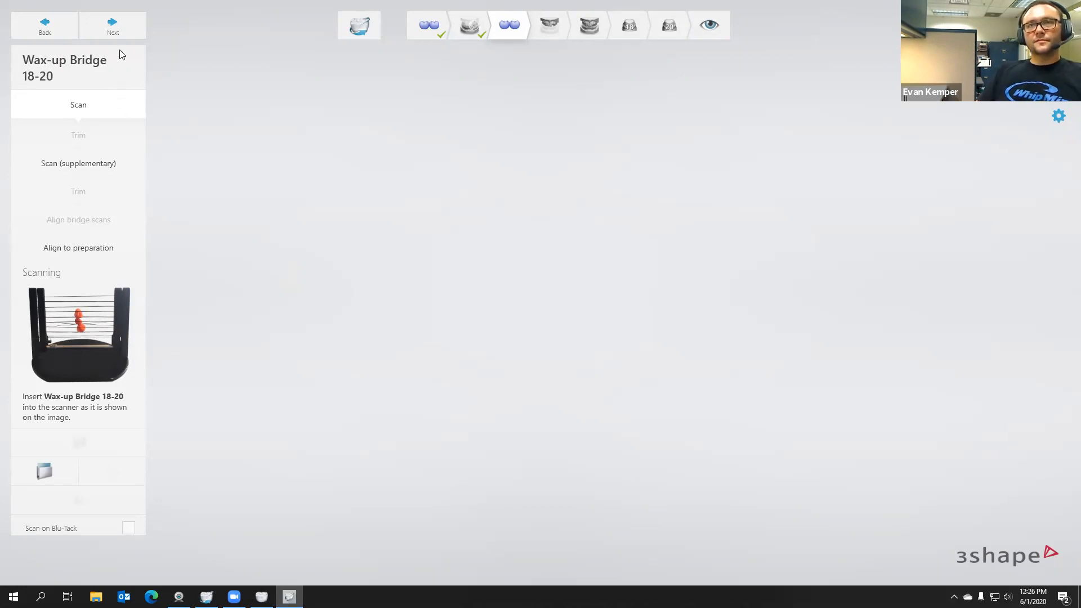
- Scan Wax-up Bridge 18-20 mounted in the wire holder and inspect its intaglio and occlusal surfaces
{"action": "left_click", "coordinate": [113, 25]}
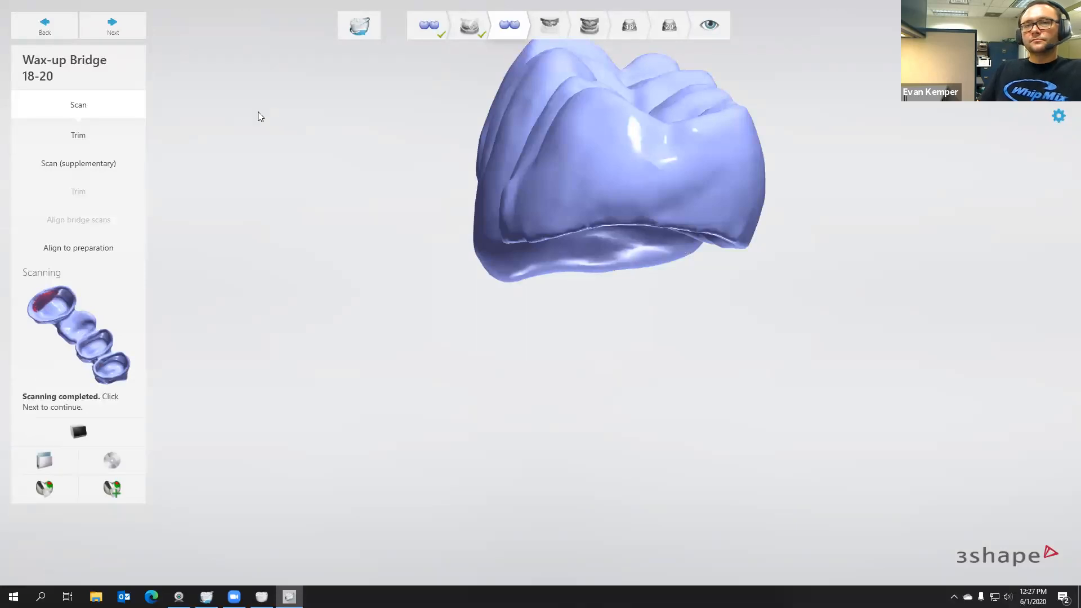
{"action": "right_click_drag", "start_coordinate": [418, 317], "coordinate": [586, 357]}
{"action": "right_click_drag", "start_coordinate": [171, 310], "coordinate": [509, 291]}
{"action": "right_click_drag", "start_coordinate": [585, 354], "coordinate": [608, 354]}
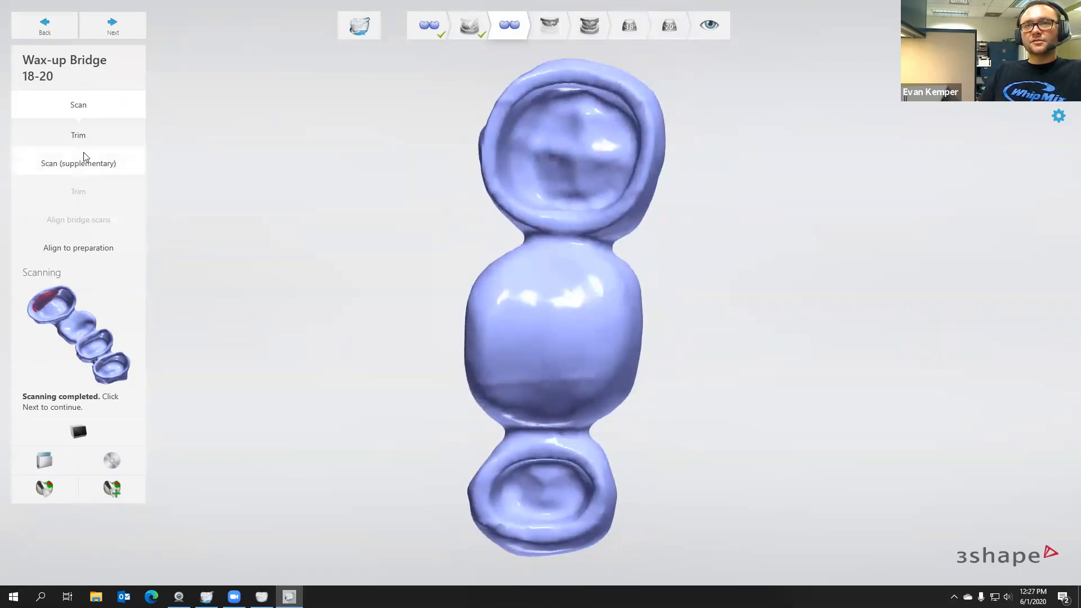
{"action": "right_click_drag", "start_coordinate": [538, 349], "coordinate": [293, 186]}
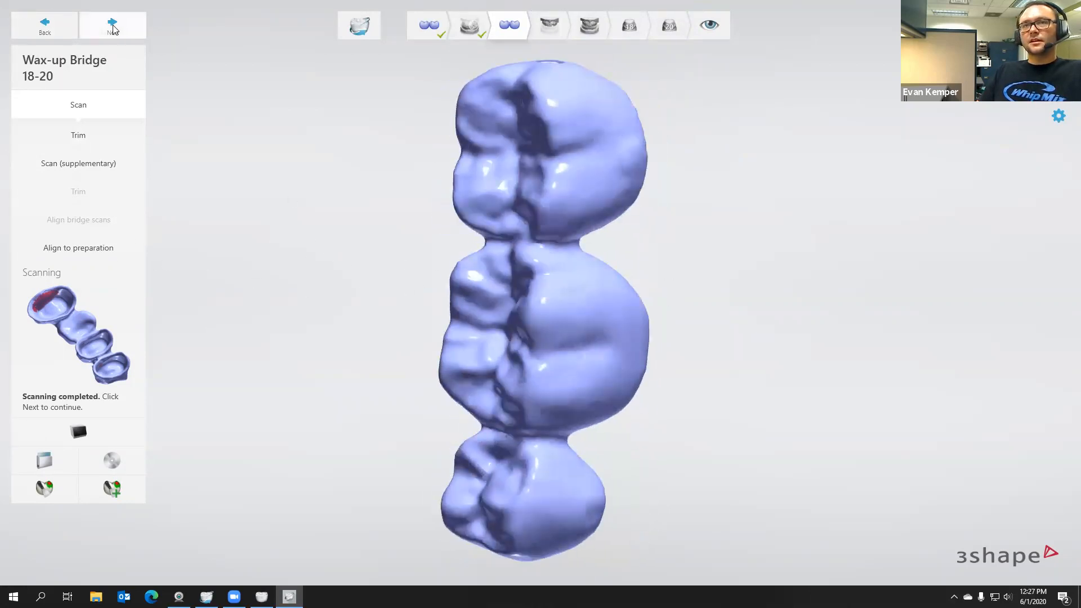
- Skip trimming and align the bridge scan to the arch with wax-ups using one matching point on the tooth 18 buccal surface
{"action": "left_click", "coordinate": [110, 26]}
{"action": "right_click_drag", "start_coordinate": [427, 243], "coordinate": [236, 304]}
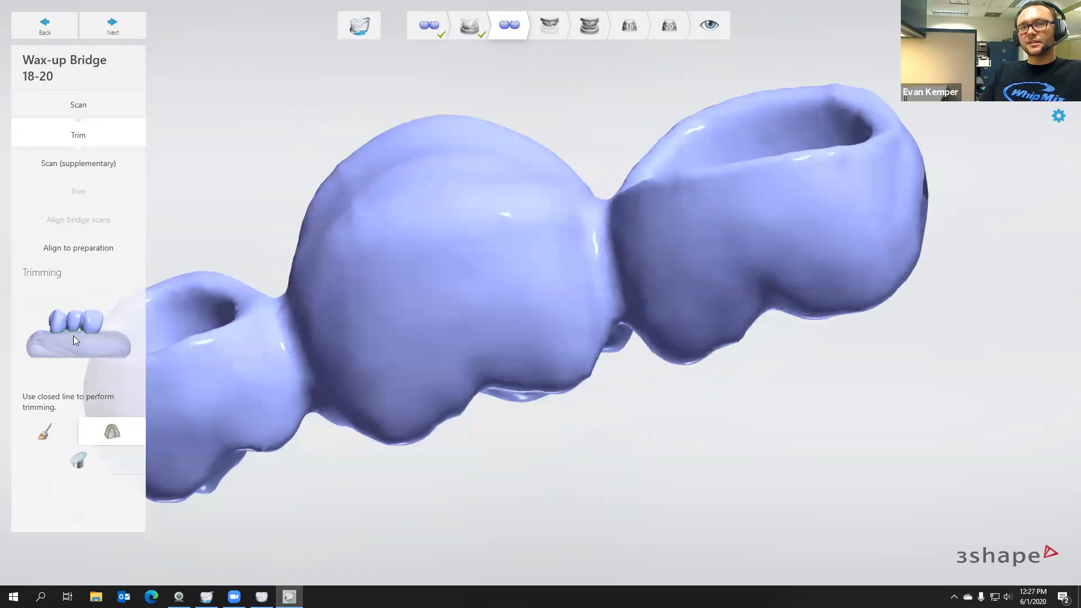
{"action": "left_click", "coordinate": [112, 25]}
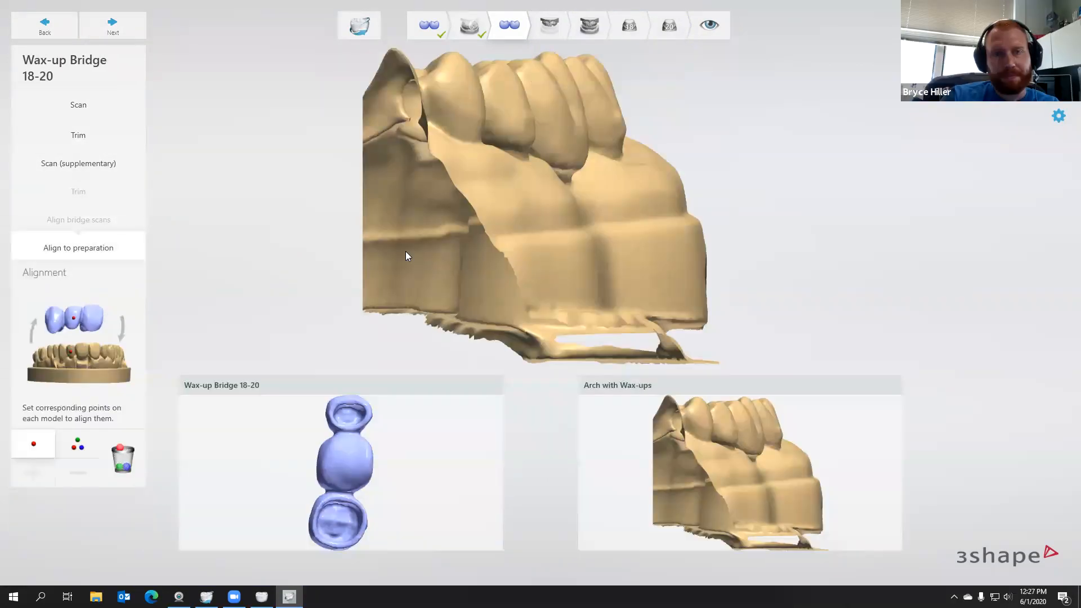
{"action": "right_click_drag", "start_coordinate": [332, 476], "coordinate": [394, 497]}
{"action": "right_click_drag", "start_coordinate": [706, 491], "coordinate": [627, 488]}
{"action": "left_click", "coordinate": [386, 486]}
{"action": "left_click", "coordinate": [797, 432]}
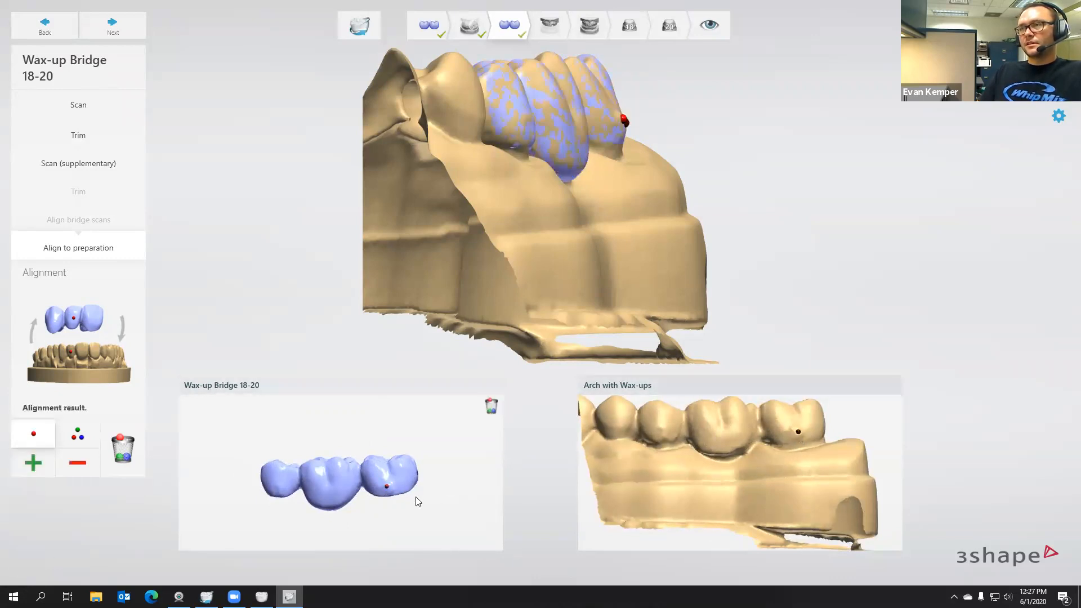
{"action": "right_click_drag", "start_coordinate": [503, 252], "coordinate": [235, 171]}
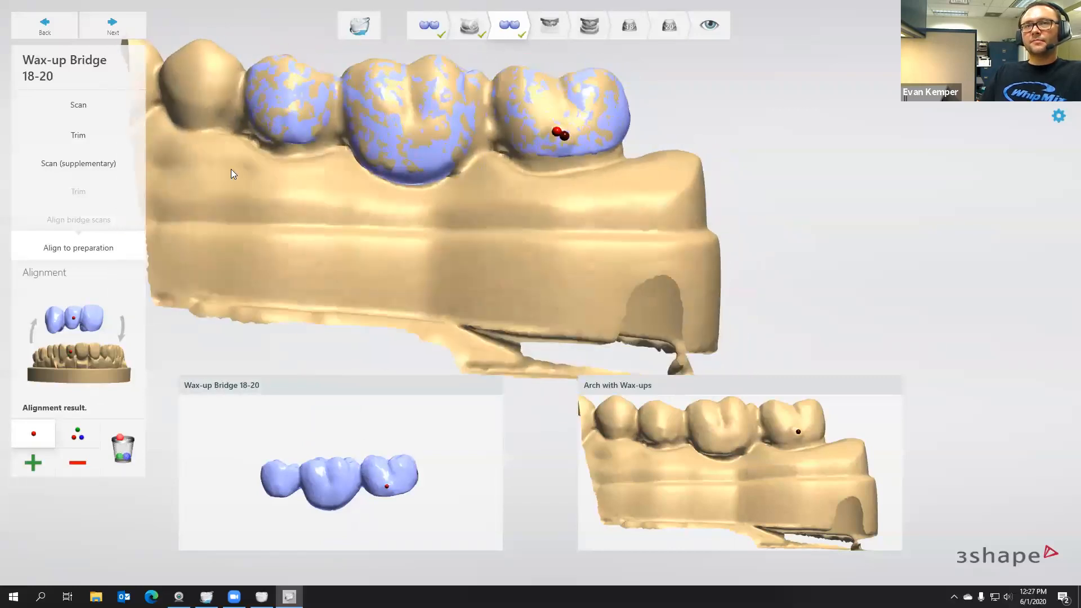
- Delete the existing wax-up bridge scan and rescan the bridge with the Scan on Blu-Tack option enabled
{"action": "left_click", "coordinate": [77, 107]}
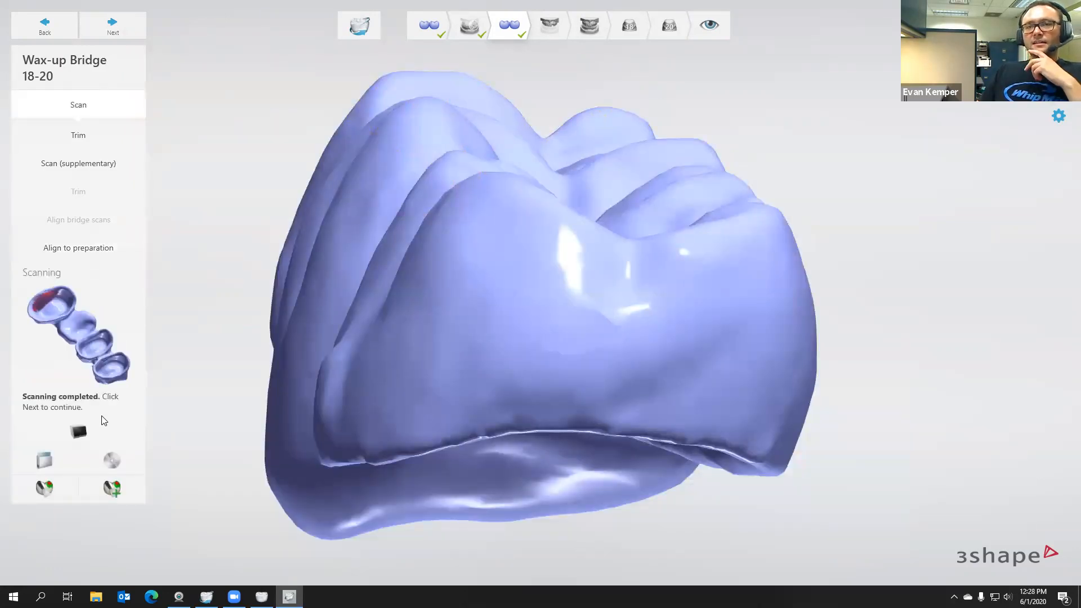
{"action": "left_click", "coordinate": [79, 433]}
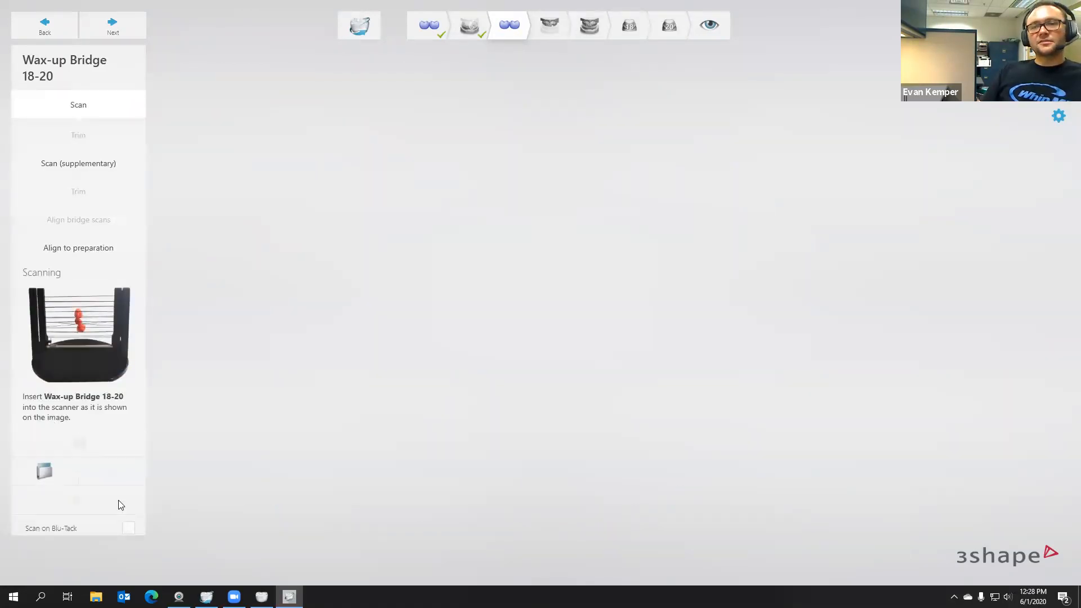
{"action": "left_click", "coordinate": [127, 528]}
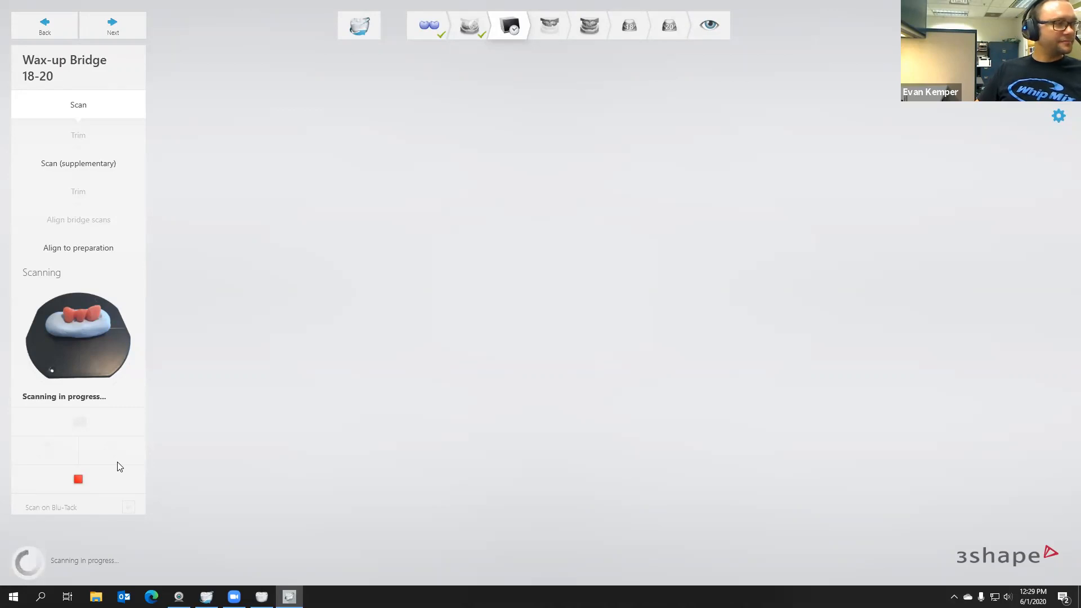
{"action": "left_click", "coordinate": [78, 480]}
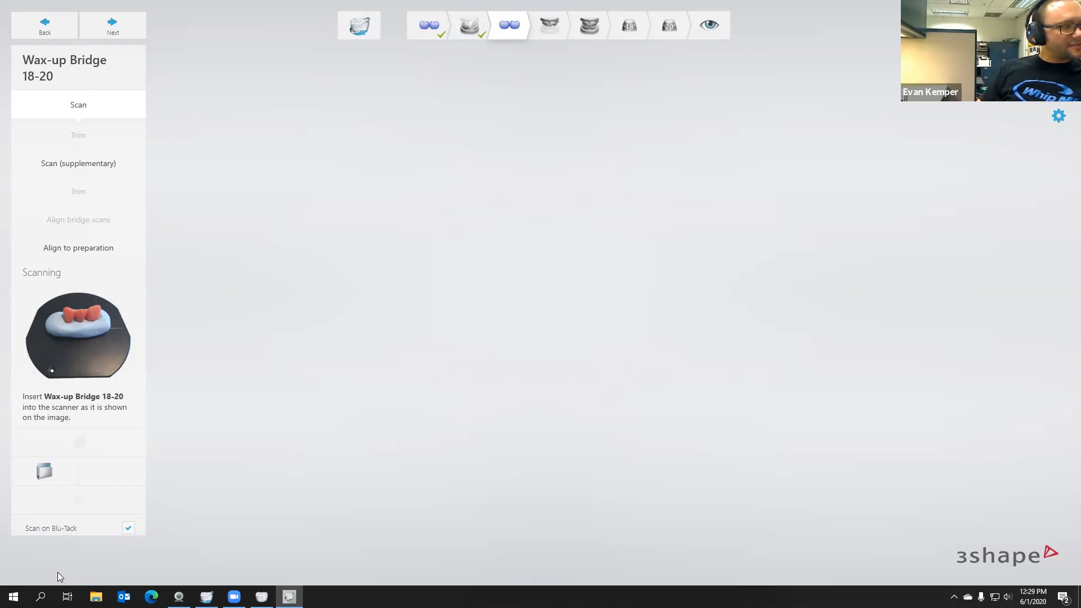
{"action": "left_click", "coordinate": [120, 32]}
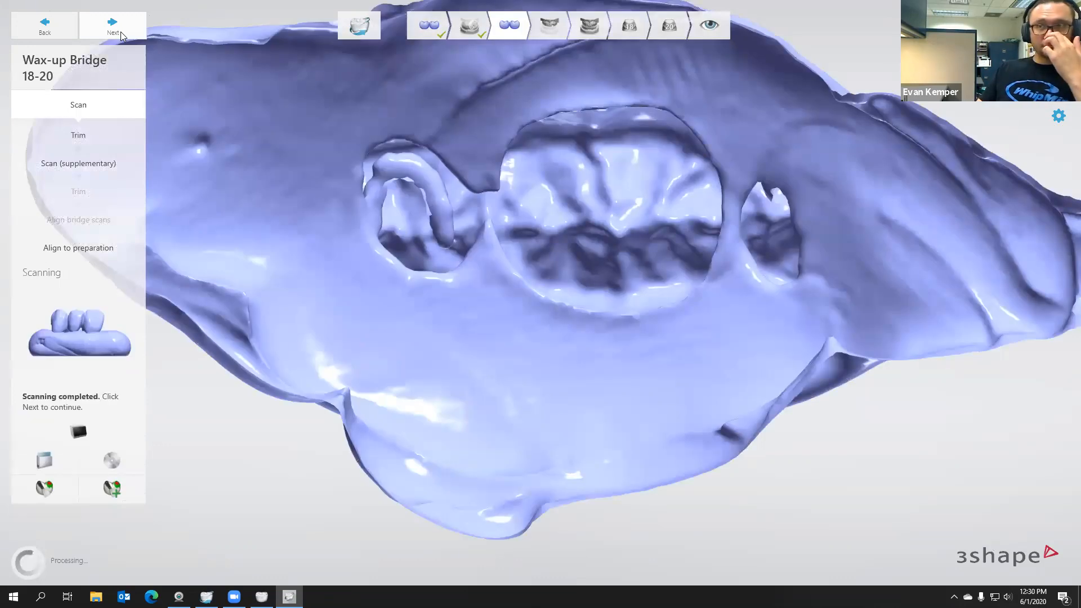
{"action": "right_click_drag", "start_coordinate": [554, 267], "coordinate": [563, 330]}
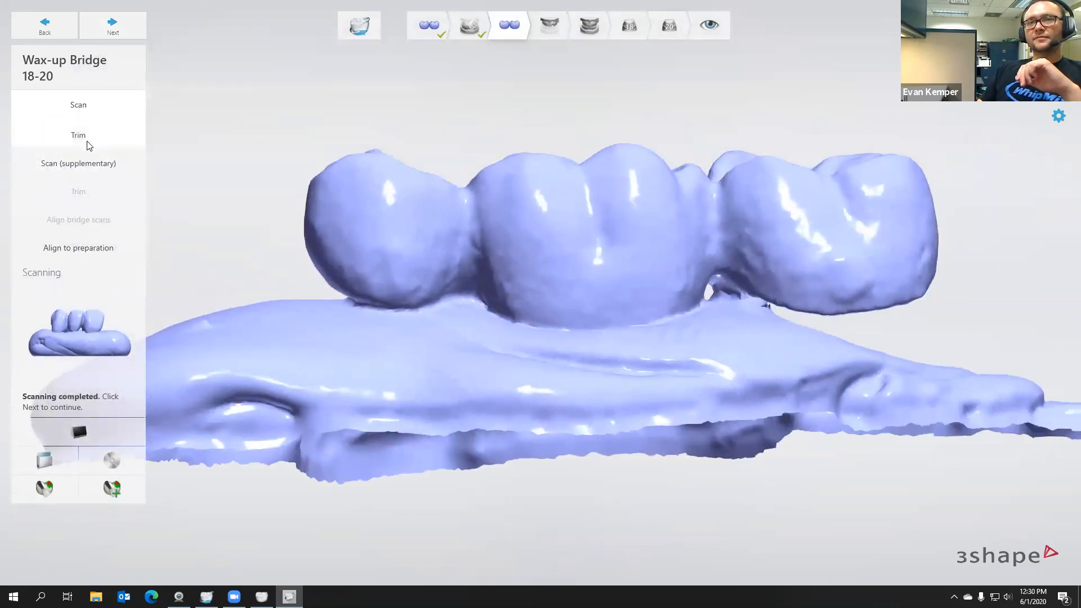
- Trace the trim line along the lingual side of the Blu-Tack bridge scan, above the margins from tooth 18 to tooth 20
{"action": "left_click", "coordinate": [88, 142]}
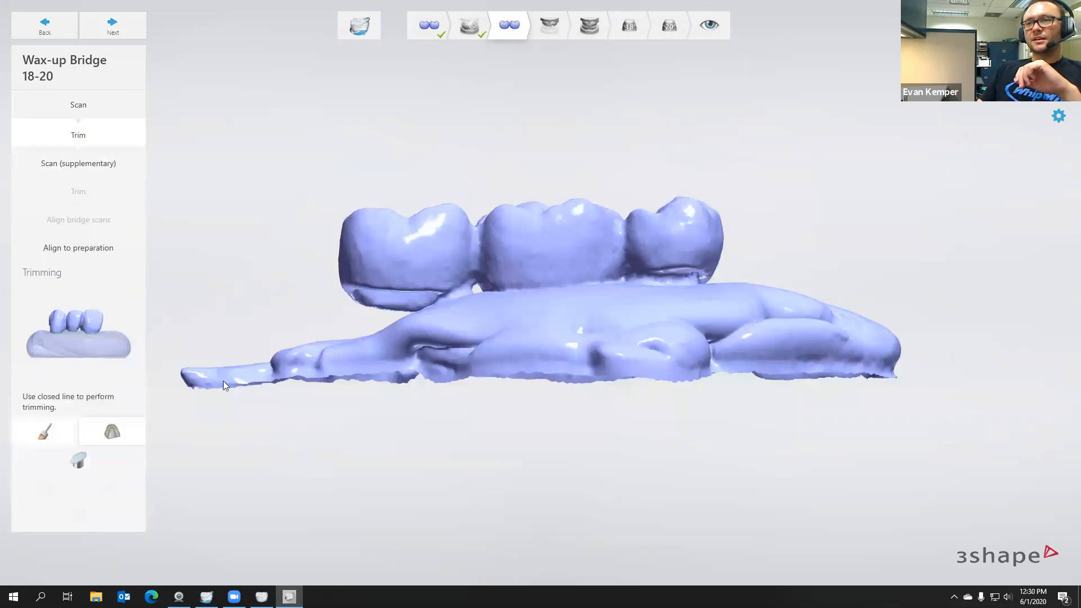
{"action": "left_click", "coordinate": [458, 330]}
{"action": "right_click_drag", "start_coordinate": [457, 330], "coordinate": [424, 303]}
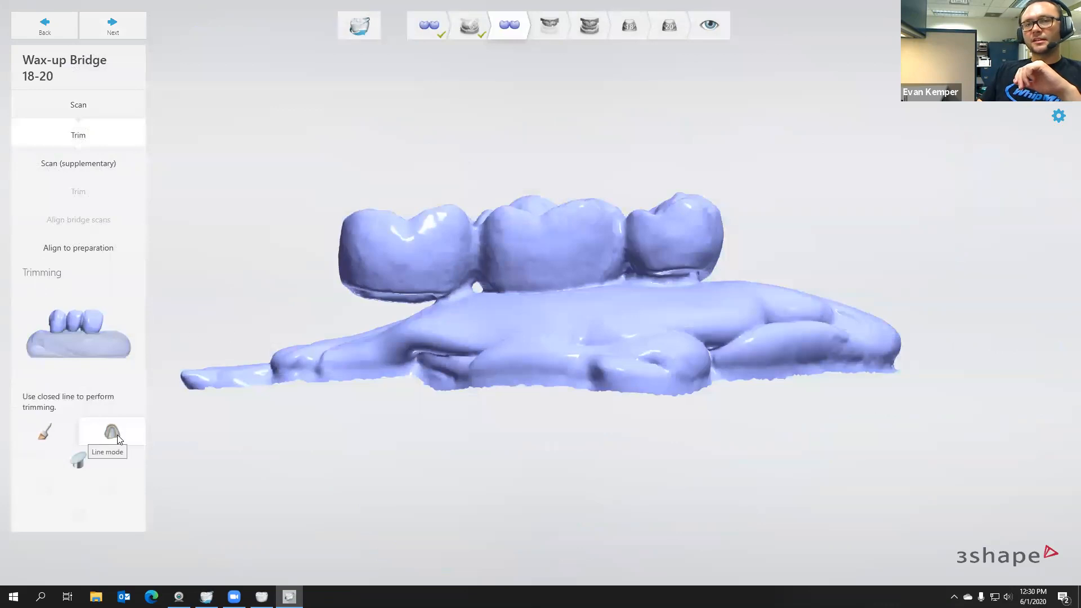
{"action": "left_click", "coordinate": [349, 263]}
{"action": "left_click", "coordinate": [406, 271]}
{"action": "left_click", "coordinate": [453, 263]}
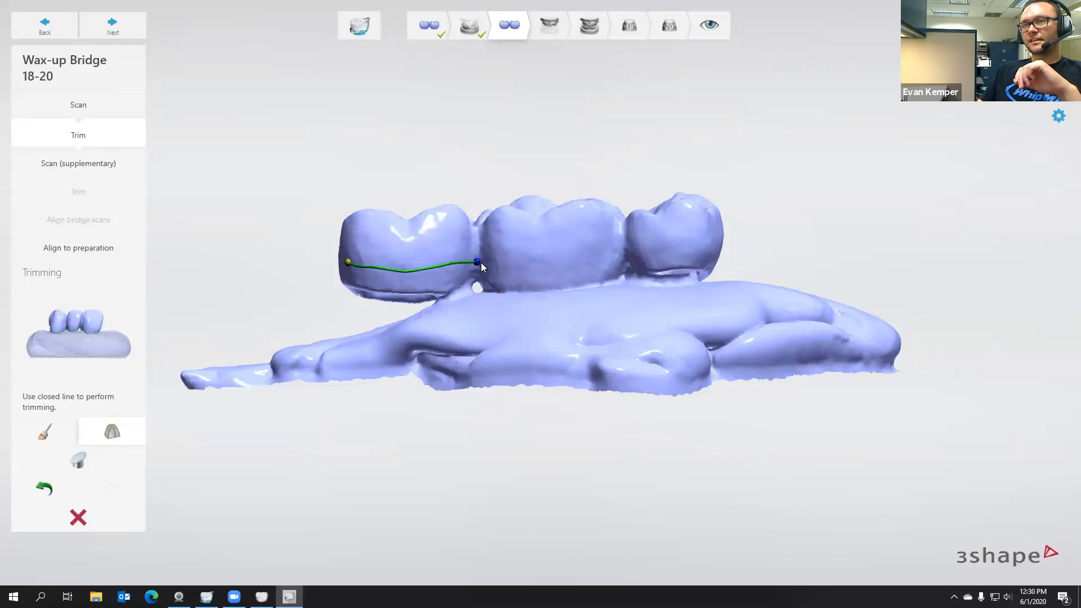
{"action": "left_click", "coordinate": [526, 276]}
{"action": "left_click", "coordinate": [595, 268]}
{"action": "left_click", "coordinate": [615, 263]}
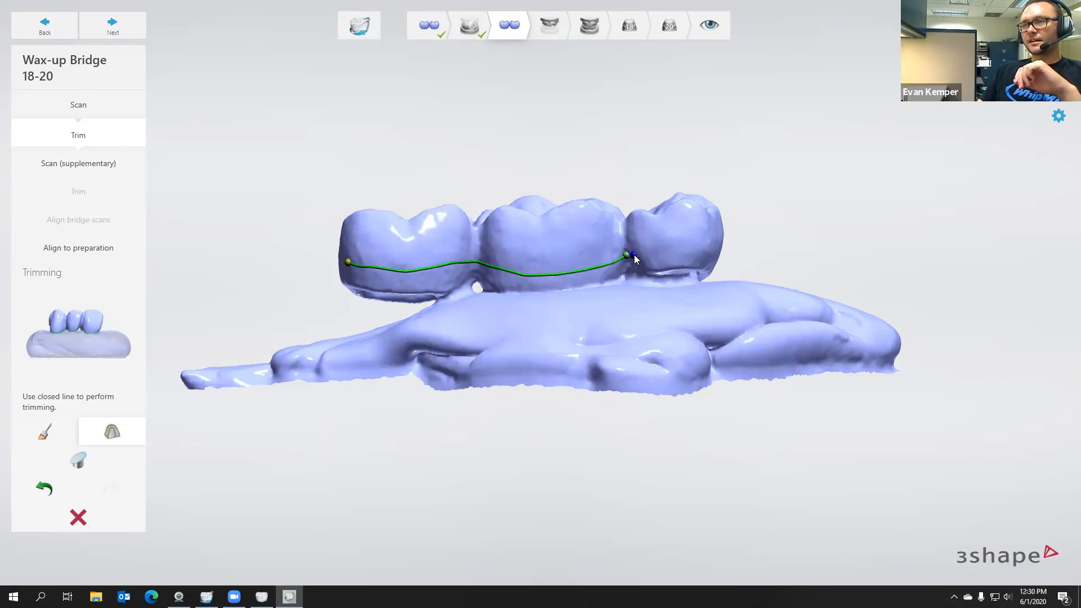
{"action": "left_click", "coordinate": [672, 258]}
- Continue the trim line along the buccal side from tooth 20 back to tooth 18 and close it to remove the Blu-Tack
{"action": "right_click_drag", "start_coordinate": [707, 262], "coordinate": [450, 278]}
{"action": "left_click", "coordinate": [459, 276]}
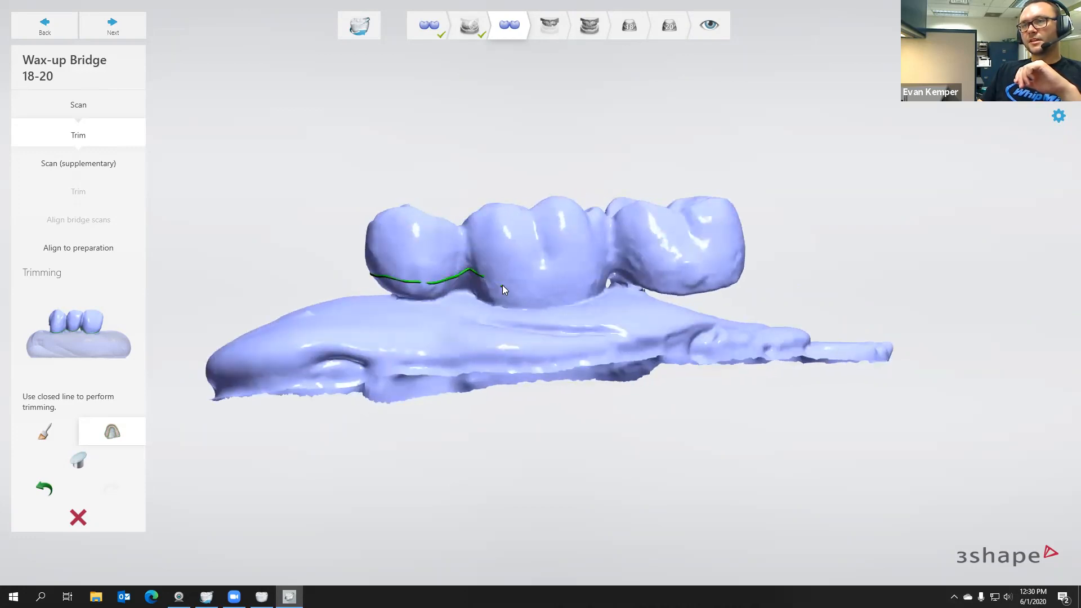
{"action": "left_click", "coordinate": [538, 286]}
{"action": "left_click", "coordinate": [597, 273]}
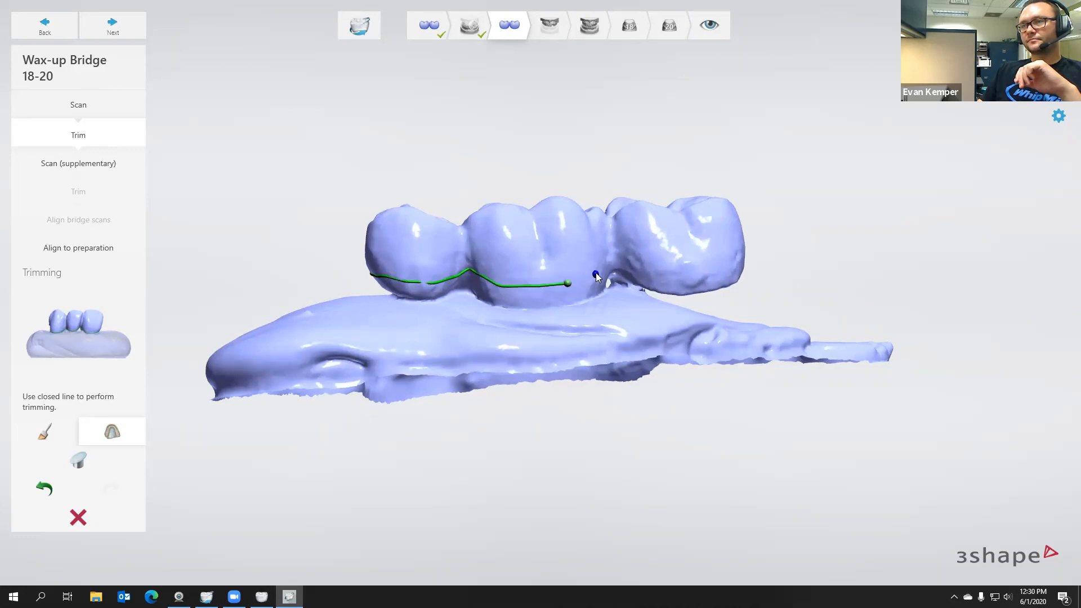
{"action": "left_click", "coordinate": [627, 264]}
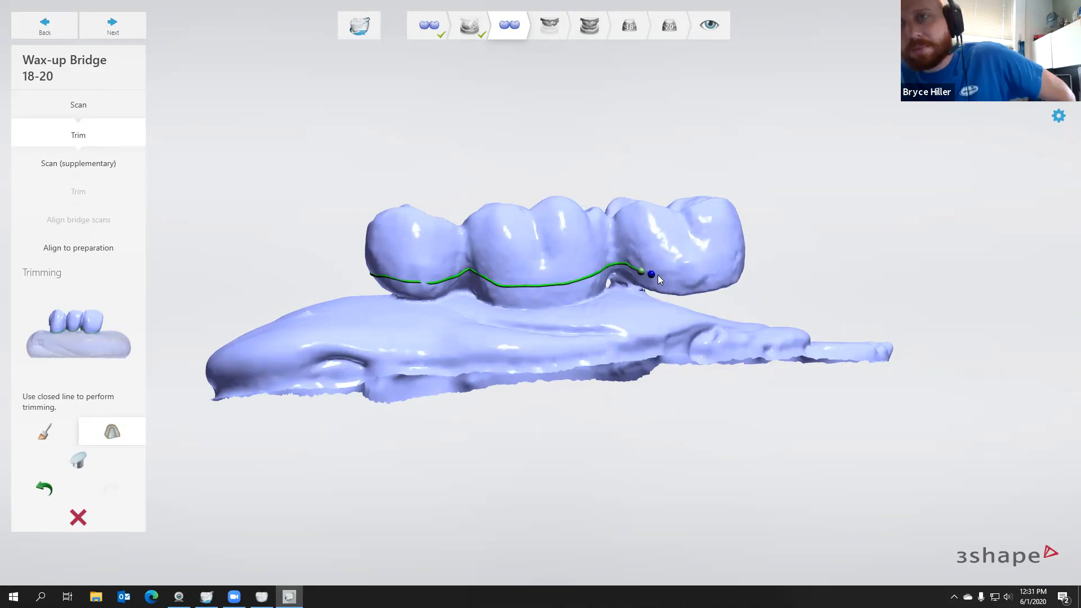
{"action": "right_click_drag", "start_coordinate": [658, 274], "coordinate": [607, 285]}
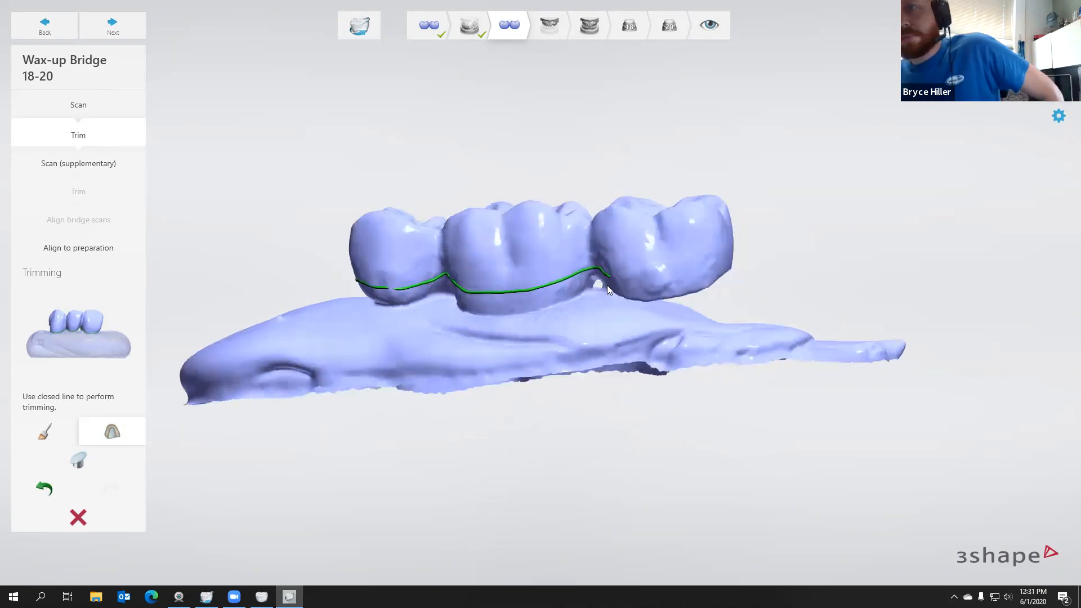
{"action": "left_click", "coordinate": [684, 281]}
{"action": "right_click_drag", "start_coordinate": [722, 261], "coordinate": [583, 291]}
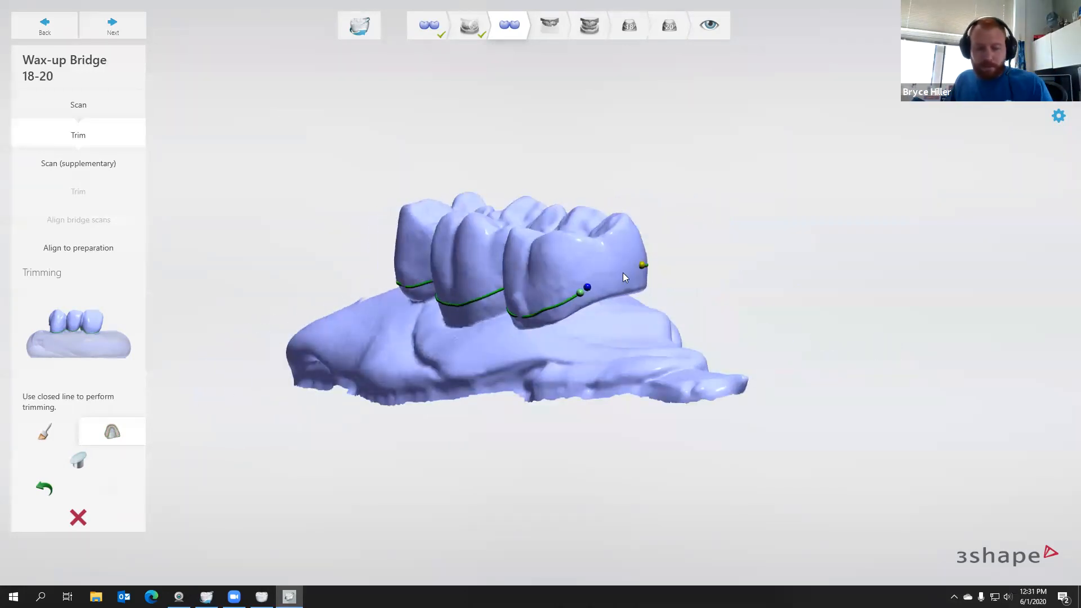
{"action": "left_click", "coordinate": [640, 266]}
{"action": "right_click_drag", "start_coordinate": [317, 337], "coordinate": [513, 311]}
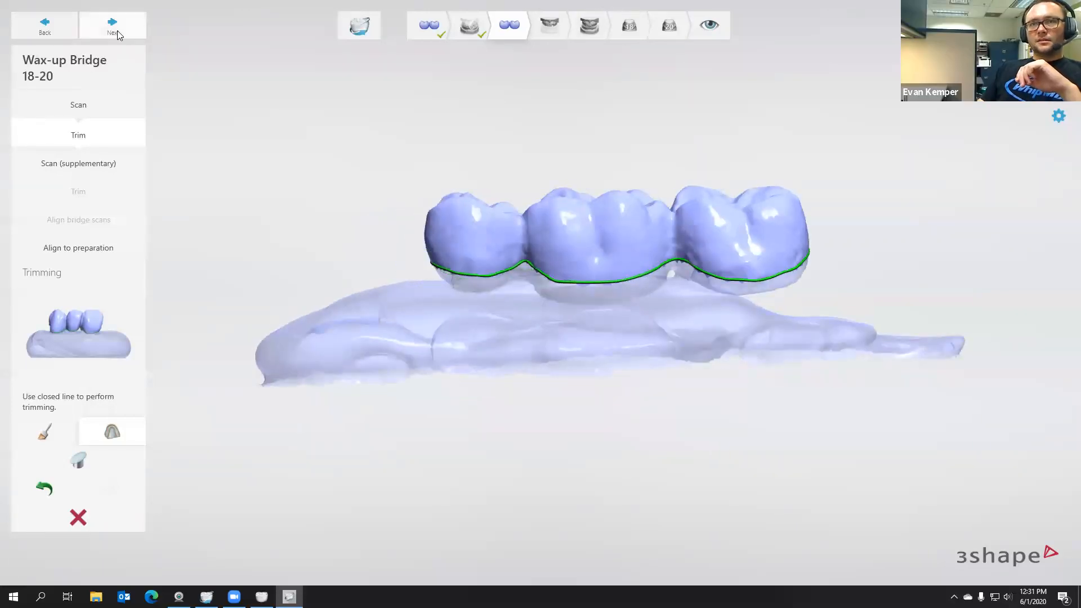
- Run the supplementary scan of the bridge flipped upside down on Blu-Tack and inspect the captured surfaces
{"action": "left_click", "coordinate": [102, 165]}
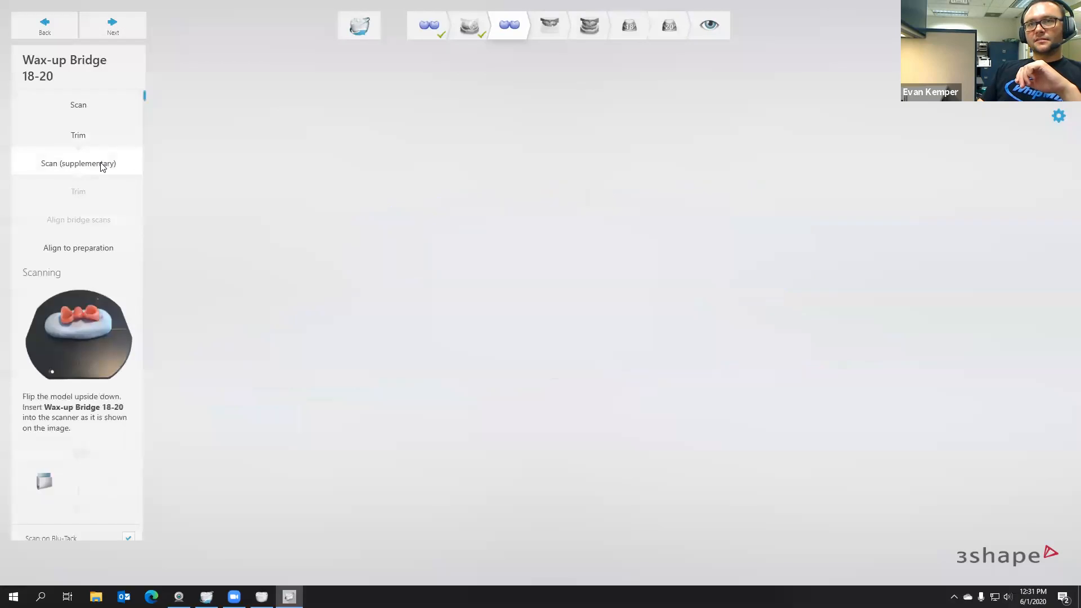
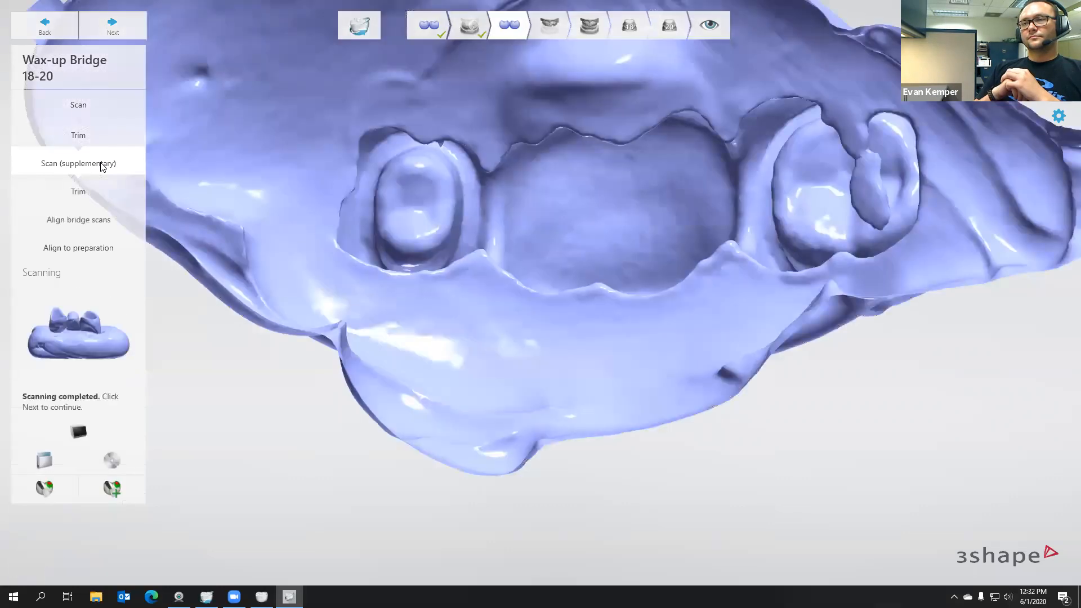
{"action": "right_click_drag", "start_coordinate": [404, 204], "coordinate": [415, 368]}
{"action": "scroll", "coordinate": [405, 360], "scroll_direction": "down", "scroll_amount": 3}
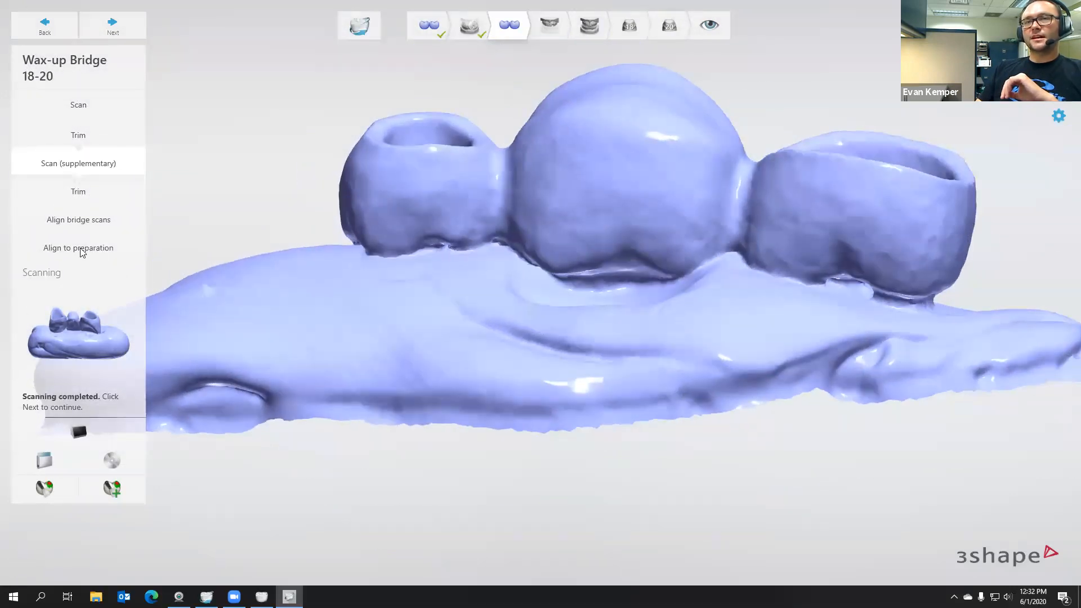
- Trace a trim line along the buccal side of the supplementary scan from tooth 18 to tooth 20, undoing the misplaced last point
{"action": "left_click", "coordinate": [84, 192]}
{"action": "left_click", "coordinate": [353, 287]}
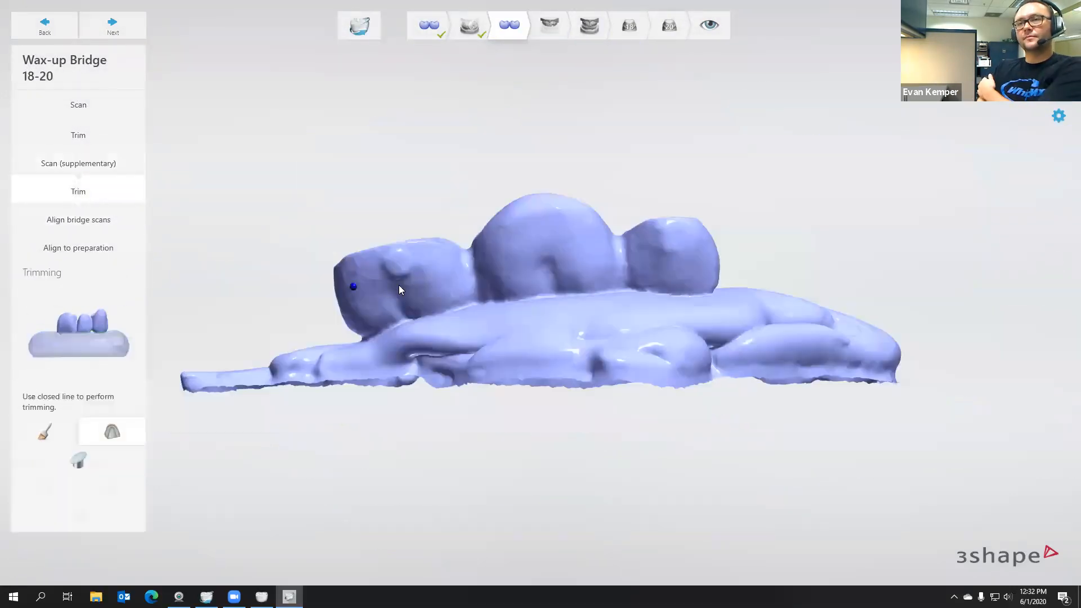
{"action": "left_click", "coordinate": [344, 280]}
{"action": "mouse_move", "coordinate": [415, 274]}
{"action": "left_mouse_down"}
{"action": "mouse_move", "coordinate": [565, 253]}
{"action": "mouse_move", "coordinate": [682, 260]}
{"action": "left_mouse_up"}
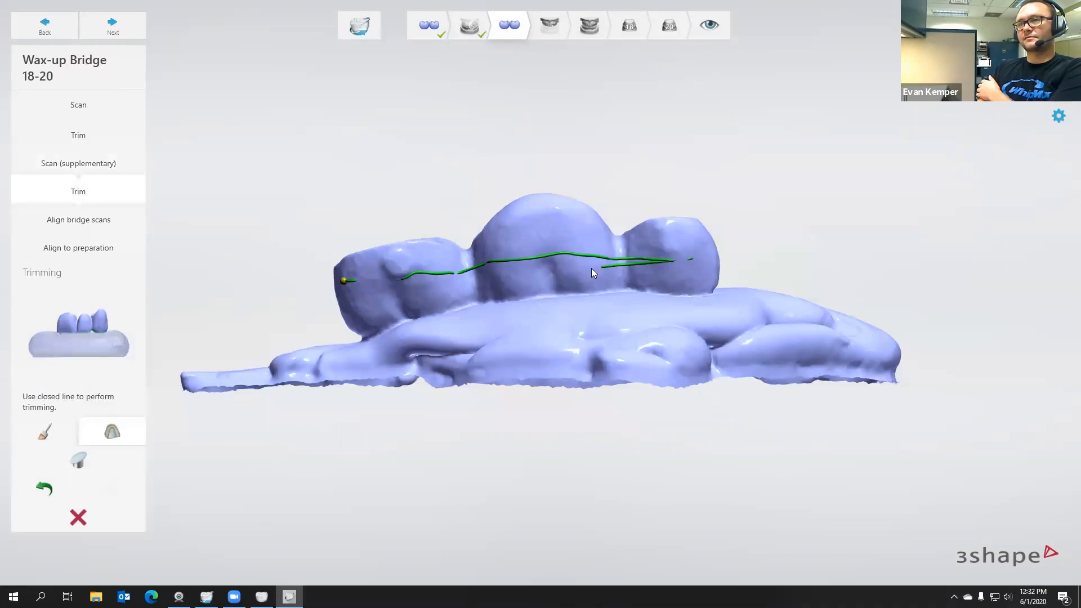
{"action": "left_click", "coordinate": [44, 488]}
- Continue the supplementary scan's trim line around tooth 20 and along the lingual side, closing it at its start on tooth 18
{"action": "right_click_drag", "start_coordinate": [686, 285], "coordinate": [523, 285]}
{"action": "left_click", "coordinate": [614, 281]}
{"action": "left_click", "coordinate": [574, 231]}
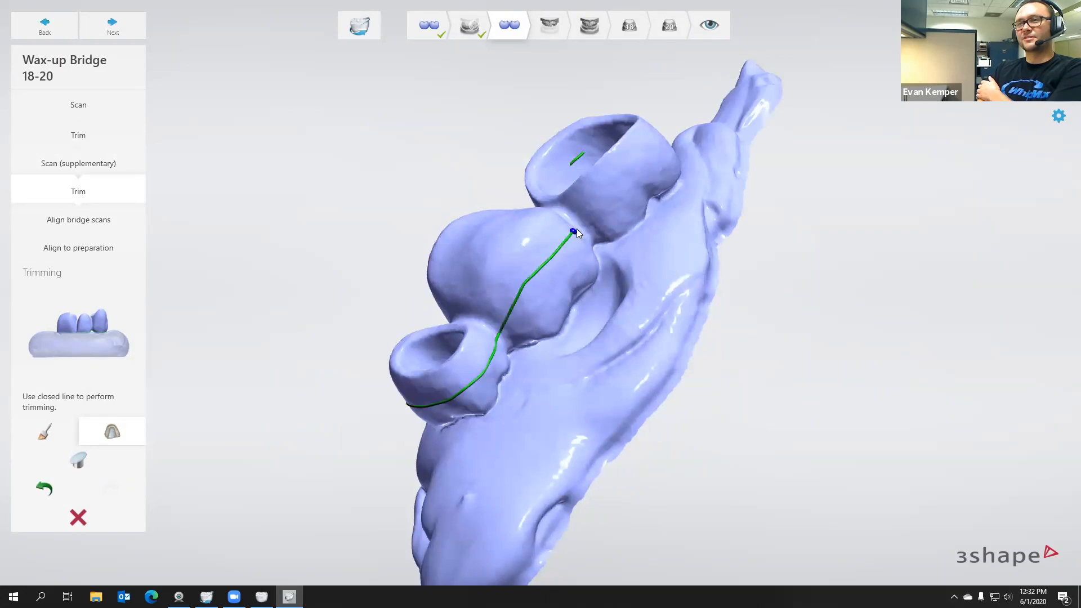
{"action": "left_click", "coordinate": [659, 151]}
{"action": "right_click_drag", "start_coordinate": [659, 151], "coordinate": [596, 194]}
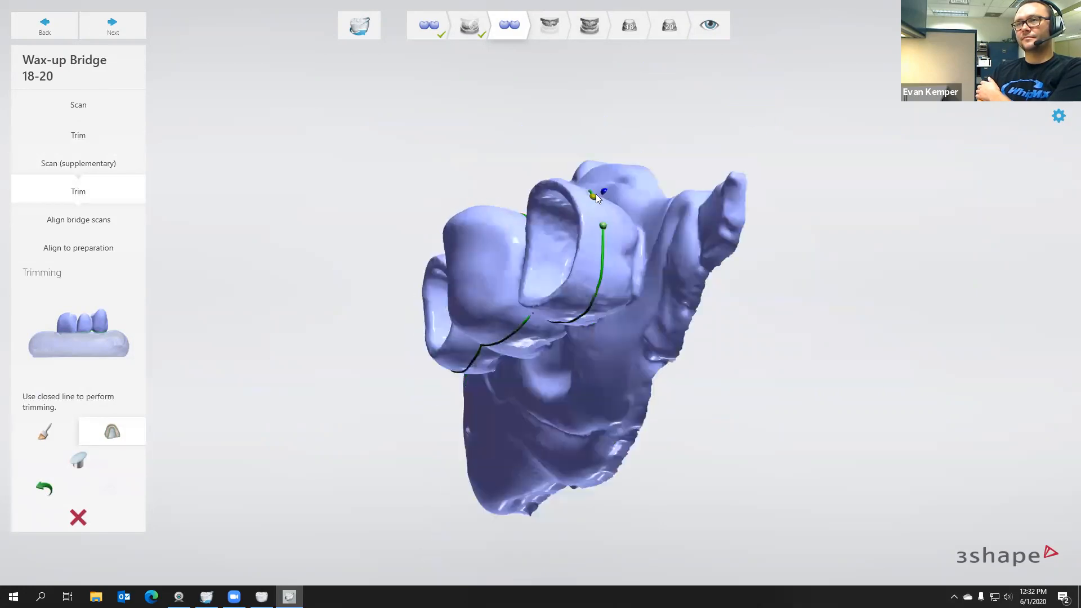
{"action": "left_click", "coordinate": [592, 196]}
- Reshape the closed trim line around tooth 18 on the supplementary scan, moving it away from the crown margin
{"action": "right_click_drag", "start_coordinate": [584, 237], "coordinate": [561, 207]}
{"action": "scroll", "coordinate": [560, 214], "scroll_direction": "up", "scroll_amount": 3}
{"action": "left_click_drag", "start_coordinate": [524, 222], "coordinate": [568, 291]}
{"action": "right_click_drag", "start_coordinate": [568, 290], "coordinate": [589, 338]}
{"action": "left_click_drag", "start_coordinate": [641, 293], "coordinate": [705, 362]}
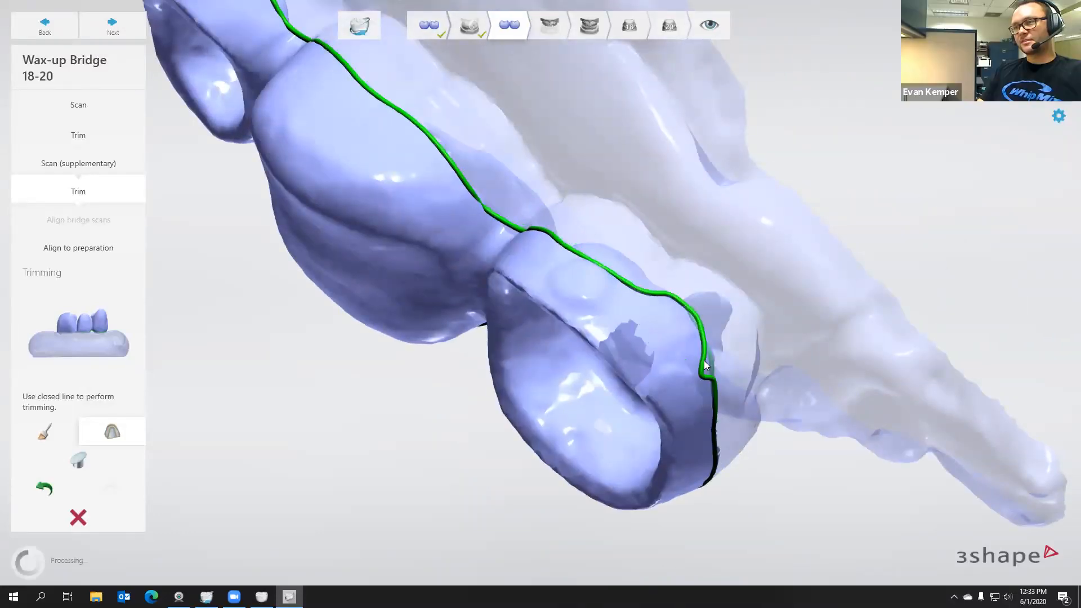
- Align the supplementary wax-up bridge scan to the main bridge scan using one matching point on tooth 18, and inspect the alignment
{"action": "right_click_drag", "start_coordinate": [705, 388], "coordinate": [512, 312]}
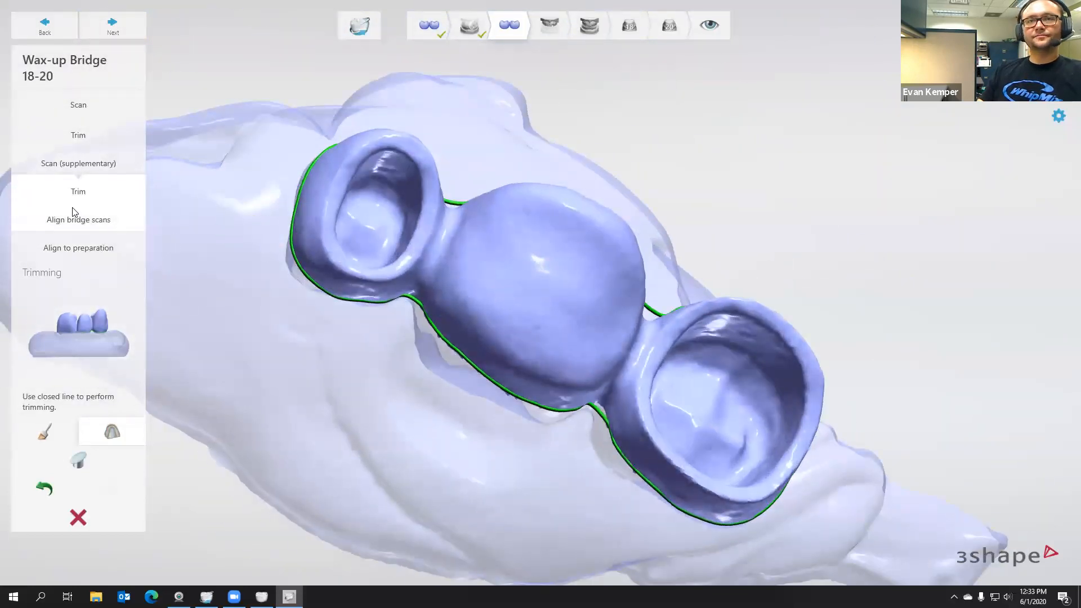
{"action": "left_click", "coordinate": [84, 225]}
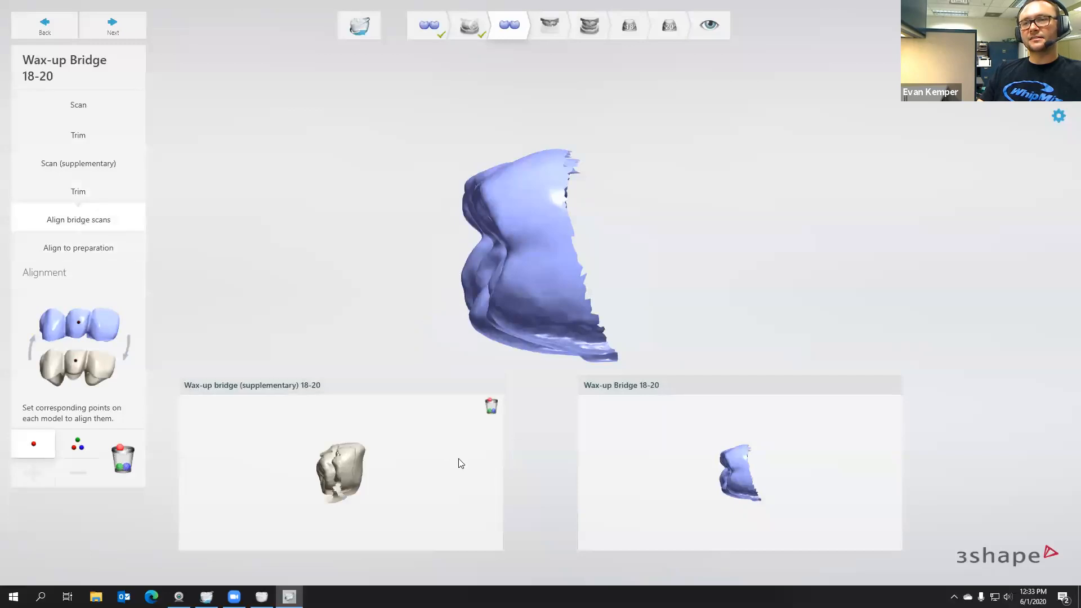
{"action": "right_click_drag", "start_coordinate": [371, 468], "coordinate": [319, 516]}
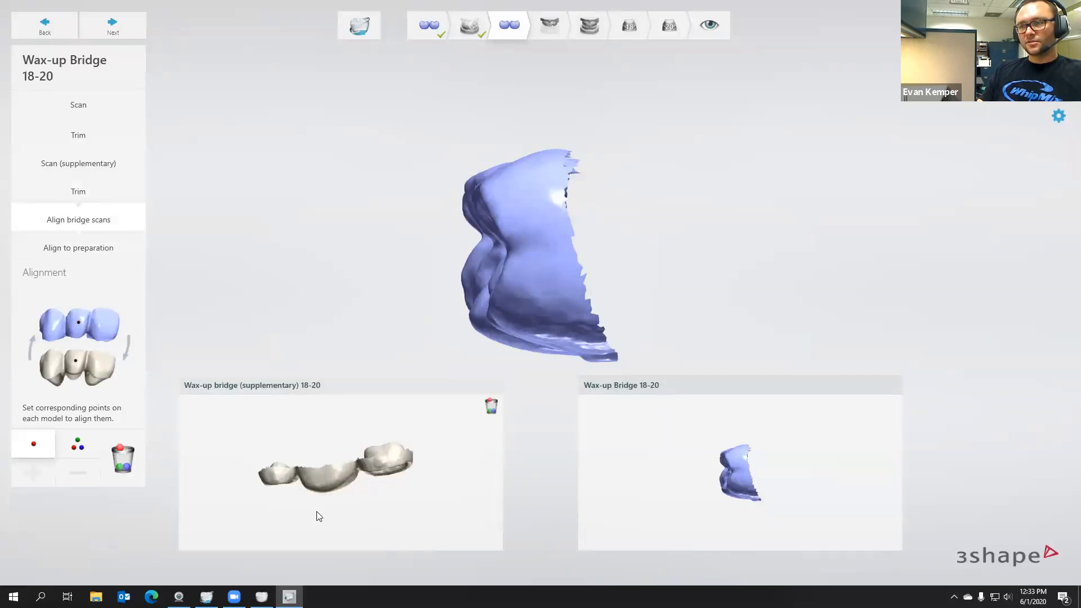
{"action": "right_click_drag", "start_coordinate": [674, 502], "coordinate": [779, 471]}
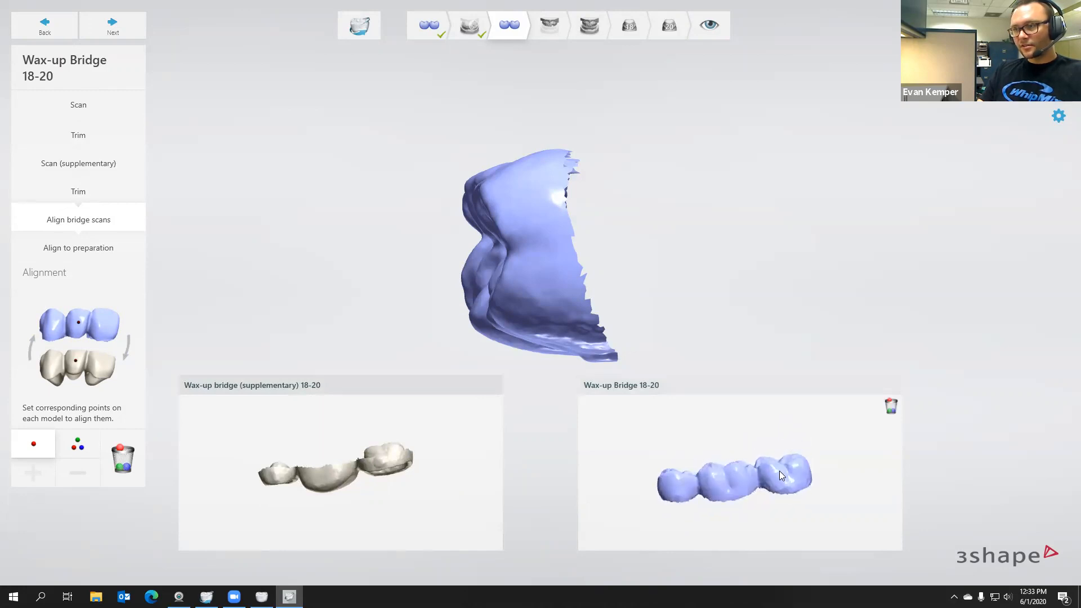
{"action": "left_click", "coordinate": [787, 486]}
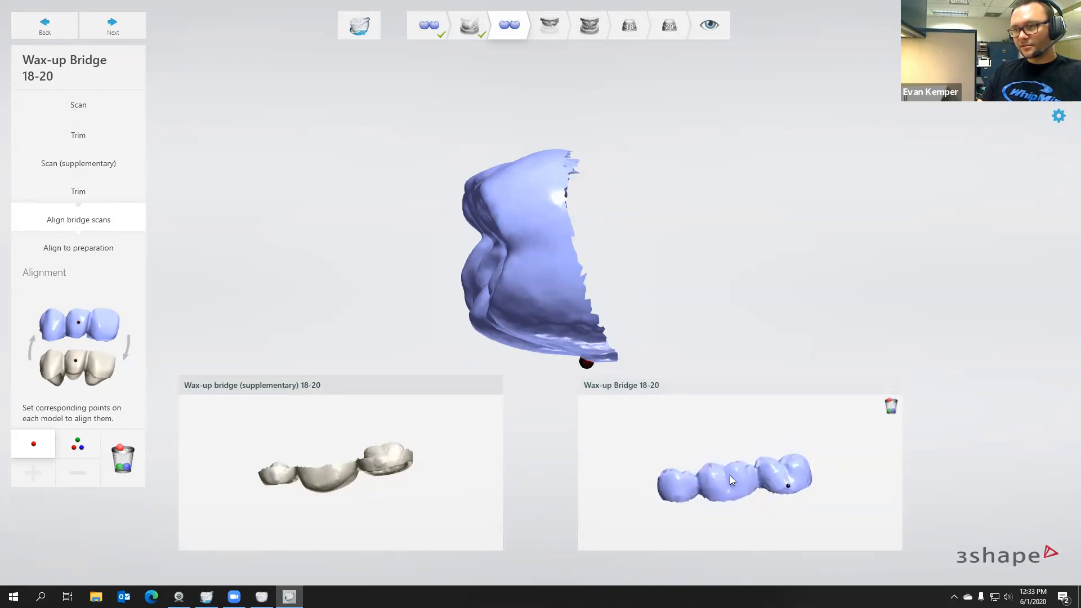
{"action": "scroll", "coordinate": [378, 459], "scroll_direction": "up", "scroll_amount": 3}
{"action": "scroll", "coordinate": [377, 458], "scroll_direction": "up", "scroll_amount": 2}
{"action": "left_click", "coordinate": [377, 455]}
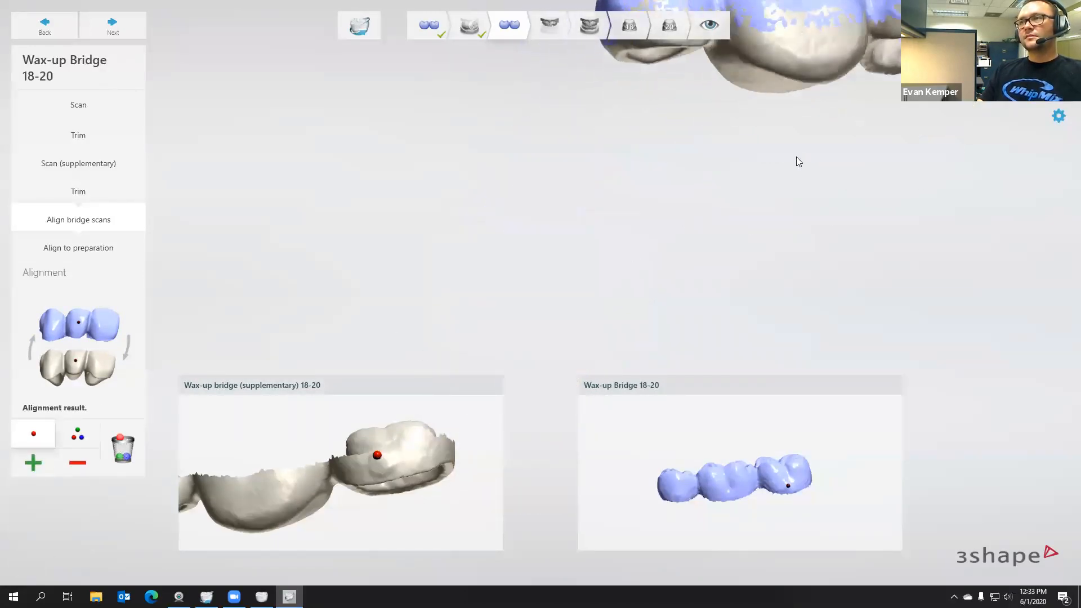
{"action": "middle_click_drag", "start_coordinate": [803, 121], "coordinate": [620, 276]}
{"action": "mouse_move", "coordinate": [646, 192]}
{"action": "right_mouse_down"}
{"action": "mouse_move", "coordinate": [672, 168]}
{"action": "mouse_move", "coordinate": [723, 178]}
{"action": "mouse_move", "coordinate": [596, 187]}
{"action": "mouse_move", "coordinate": [766, 195]}
{"action": "mouse_move", "coordinate": [681, 204]}
{"action": "mouse_move", "coordinate": [670, 218]}
{"action": "mouse_move", "coordinate": [648, 208]}
{"action": "right_mouse_up"}
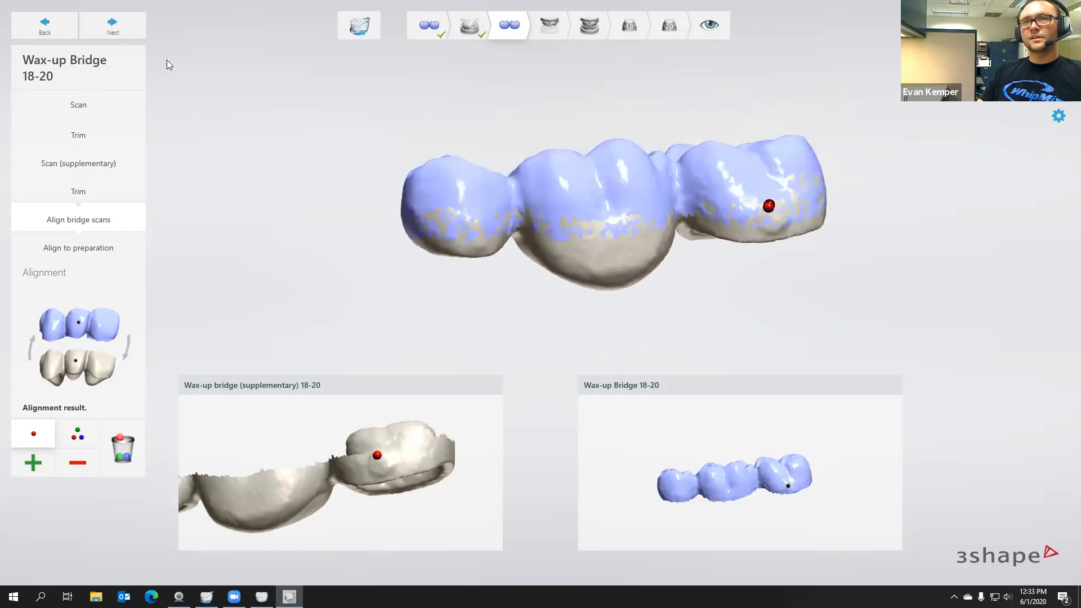
- Align the combined wax-up bridge scan to the arch with wax-ups using one matching point on tooth 18, and inspect the fit
{"action": "left_click", "coordinate": [109, 26]}
{"action": "right_click_drag", "start_coordinate": [502, 177], "coordinate": [522, 206]}
{"action": "right_click_drag", "start_coordinate": [418, 457], "coordinate": [268, 478]}
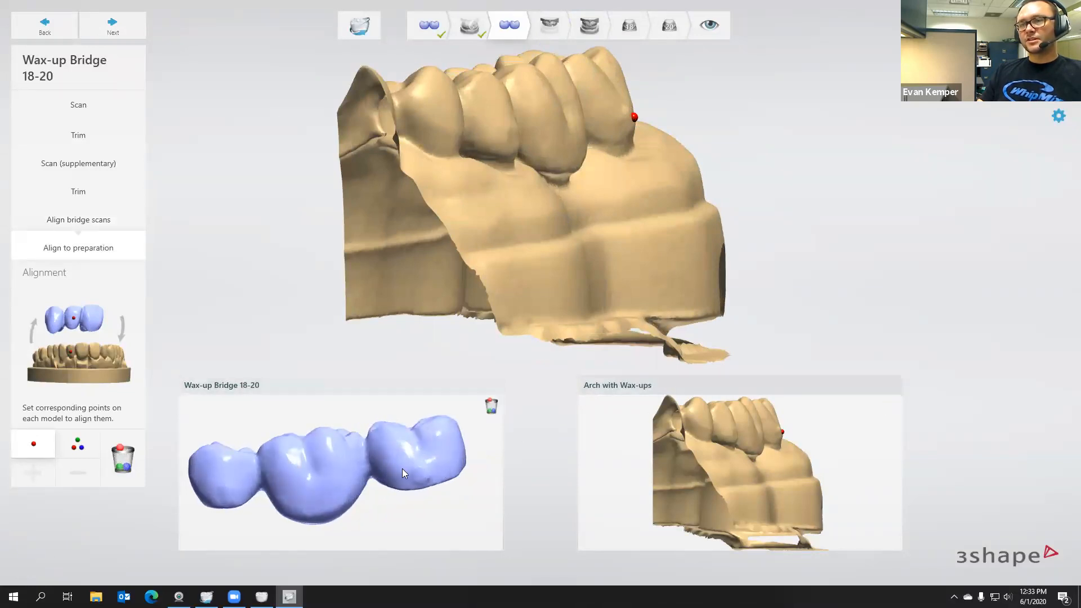
{"action": "left_click", "coordinate": [420, 467]}
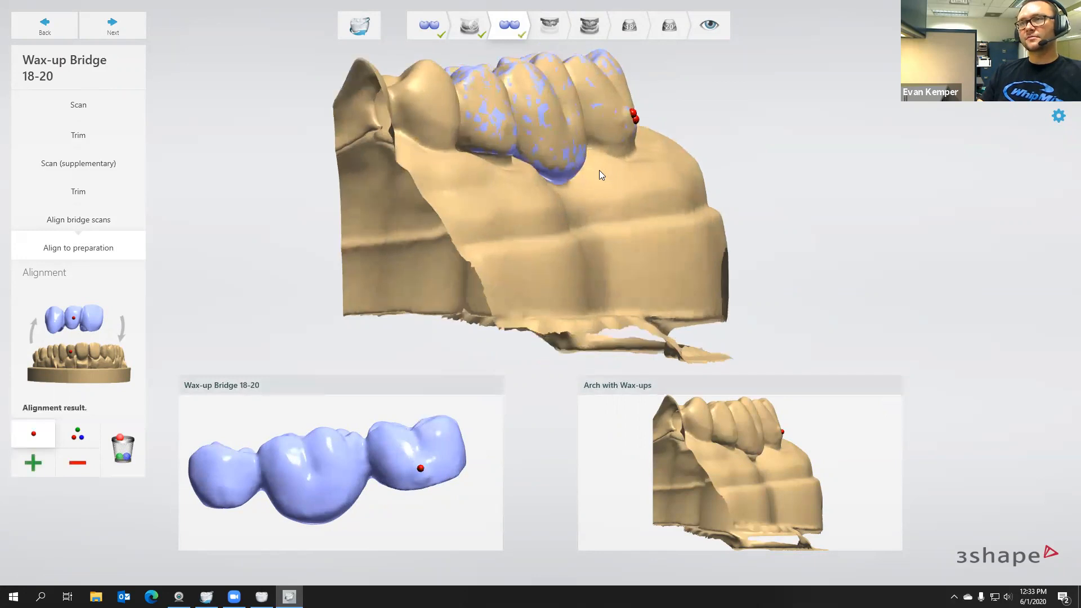
{"action": "right_click_drag", "start_coordinate": [527, 178], "coordinate": [488, 180]}
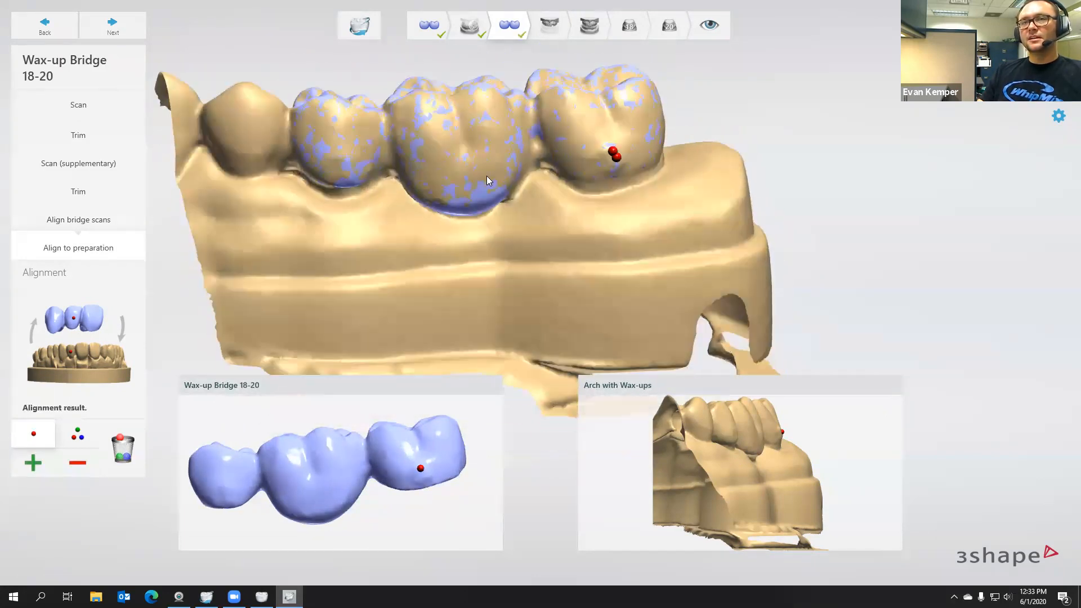
- Scan the upper jaw model, accepting the highlighted area of interest, and inspect the captured arch
{"action": "left_click", "coordinate": [105, 27]}
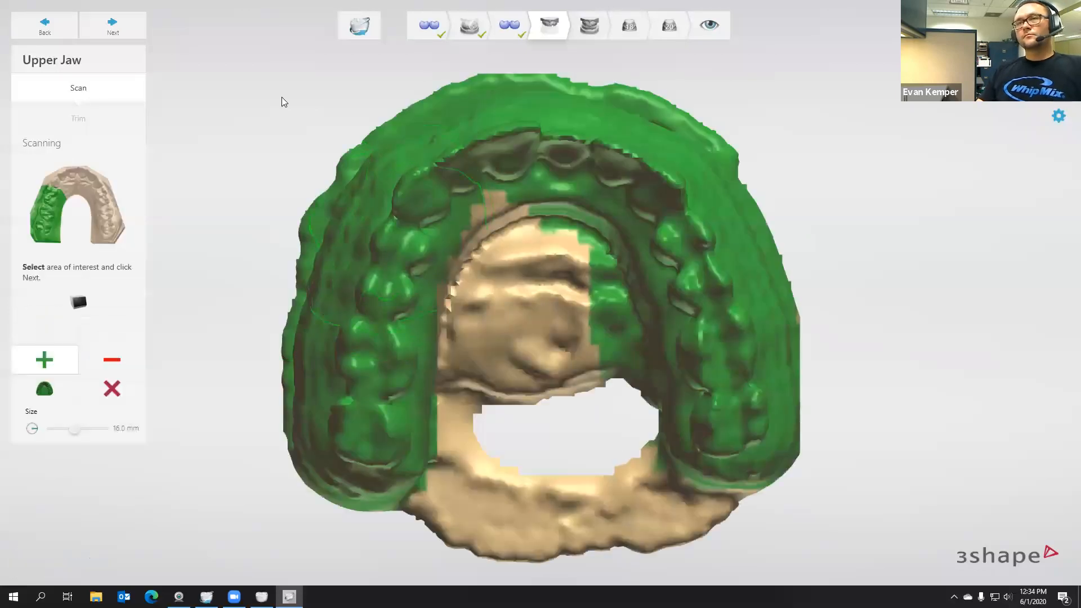
{"action": "left_click", "coordinate": [113, 29]}
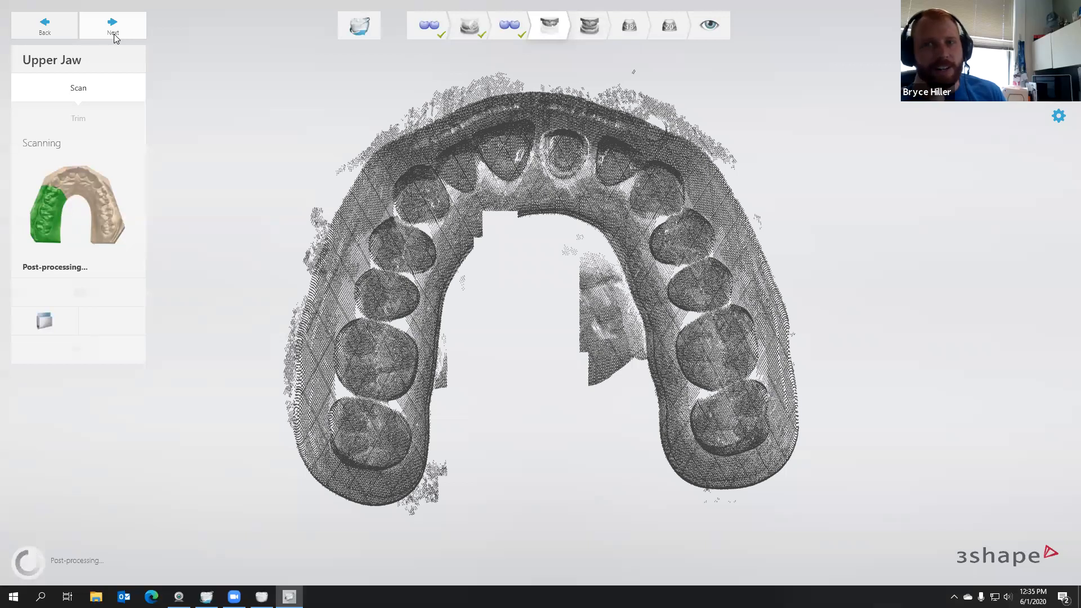
{"action": "right_click_drag", "start_coordinate": [540, 380], "coordinate": [545, 237]}
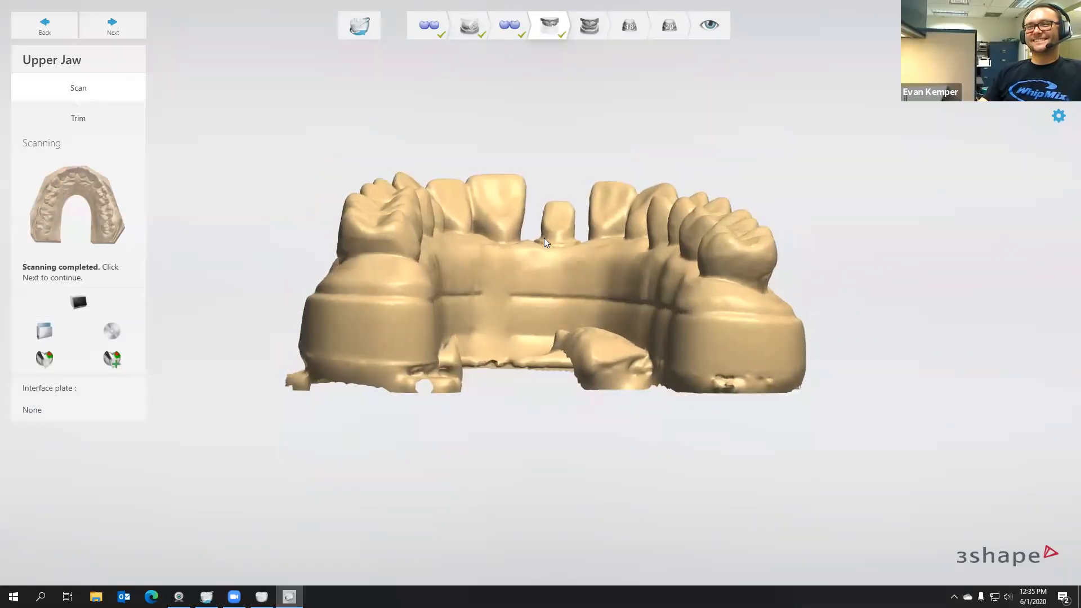
- Trim away the lower part of the upper jaw scan's base with a straight line across the model below the gum area
{"action": "left_click", "coordinate": [86, 118]}
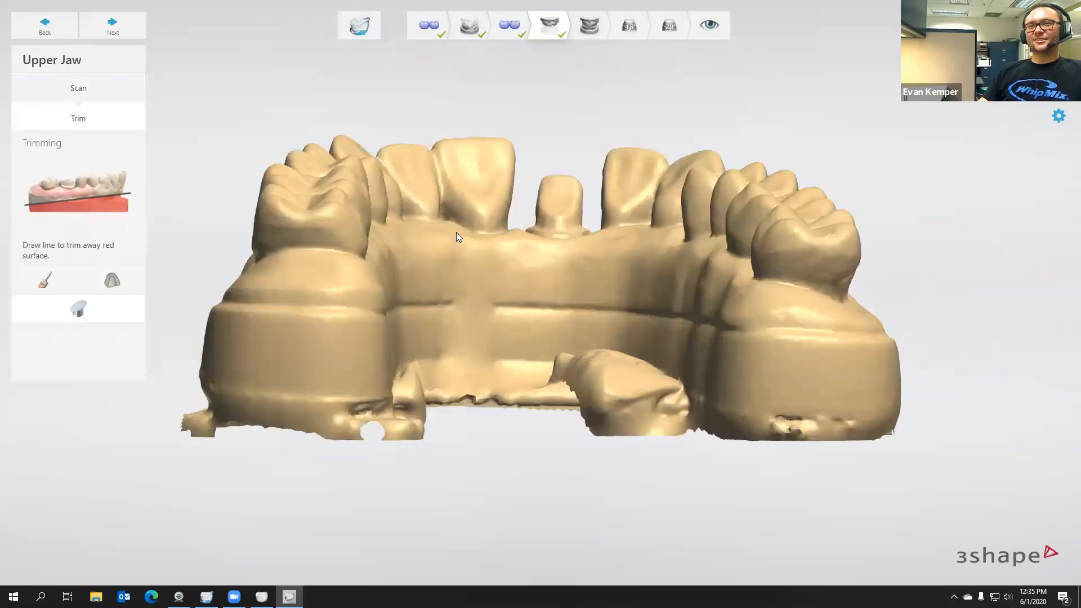
{"action": "left_click_drag", "start_coordinate": [211, 325], "coordinate": [927, 385]}
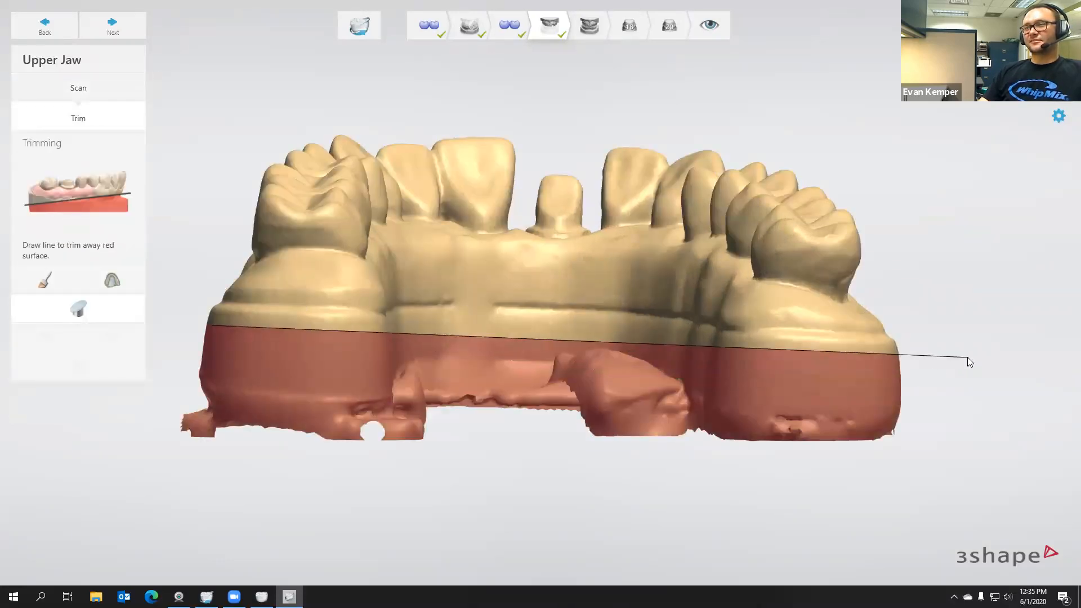
{"action": "right_click_drag", "start_coordinate": [920, 319], "coordinate": [251, 90]}
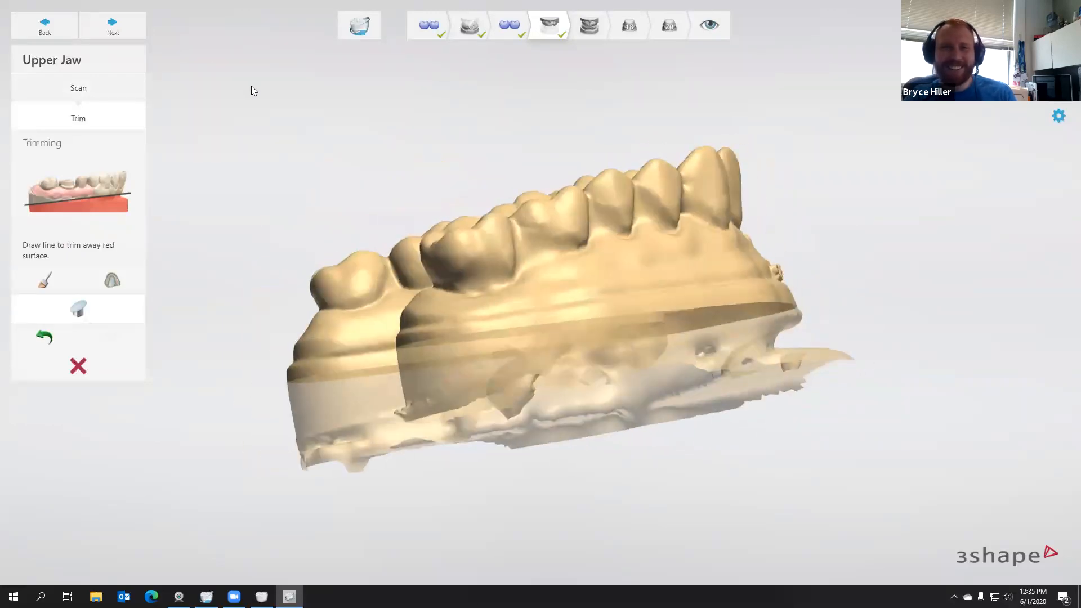
- Scan the occlusion of the articulated models and check the automatic alignment results
{"action": "left_click", "coordinate": [112, 25]}
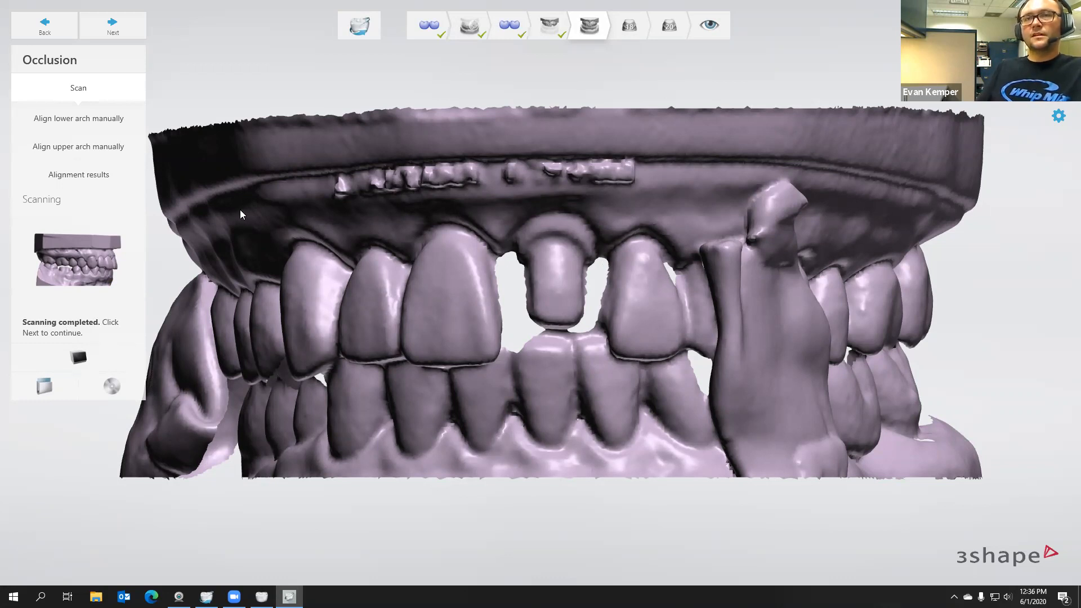
{"action": "left_click", "coordinate": [87, 174]}
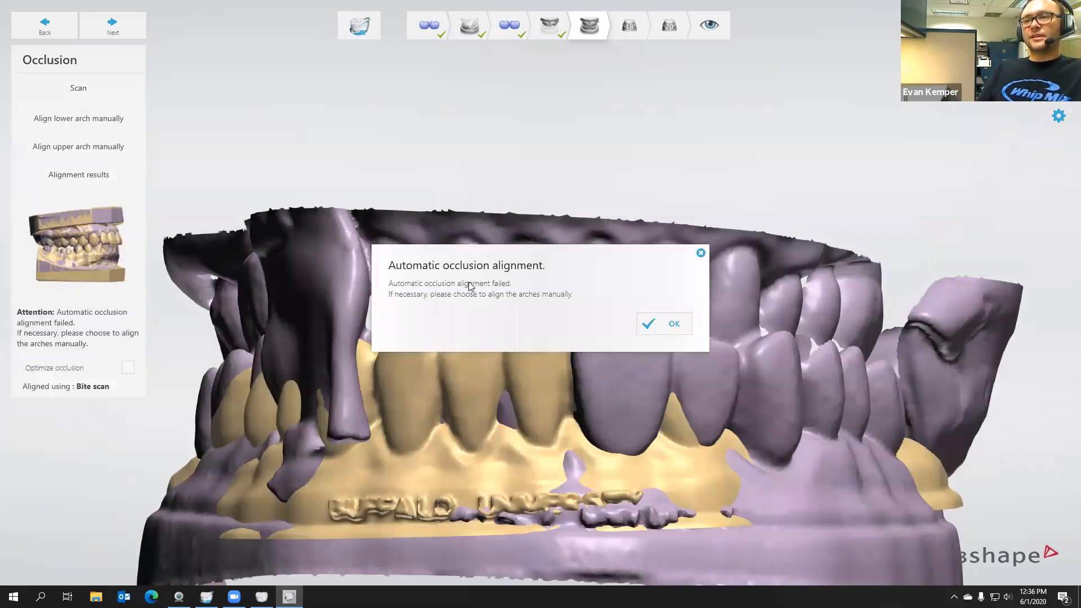
{"action": "left_click", "coordinate": [653, 325]}
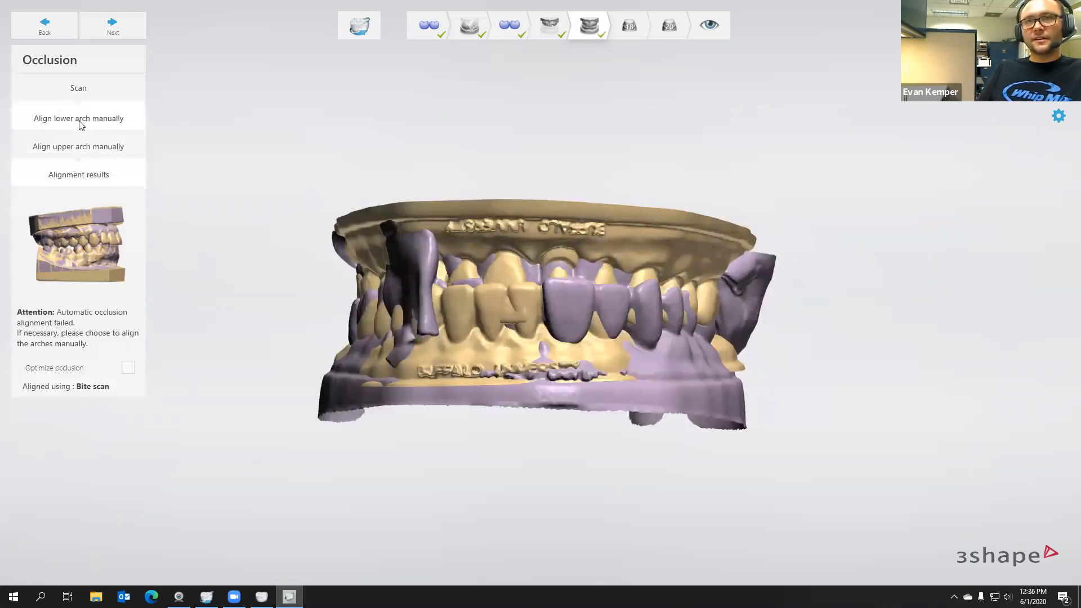
- Manually align the lower arch scan to the bite scan with one matching point at the gum line of a lower front tooth
{"action": "left_click", "coordinate": [79, 119]}
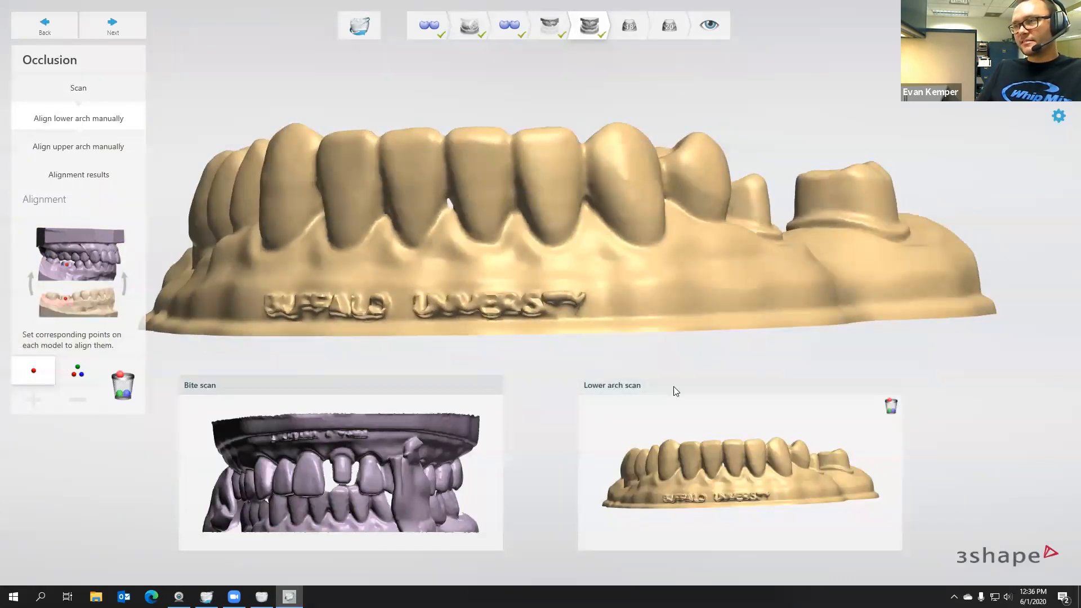
{"action": "left_click", "coordinate": [557, 244]}
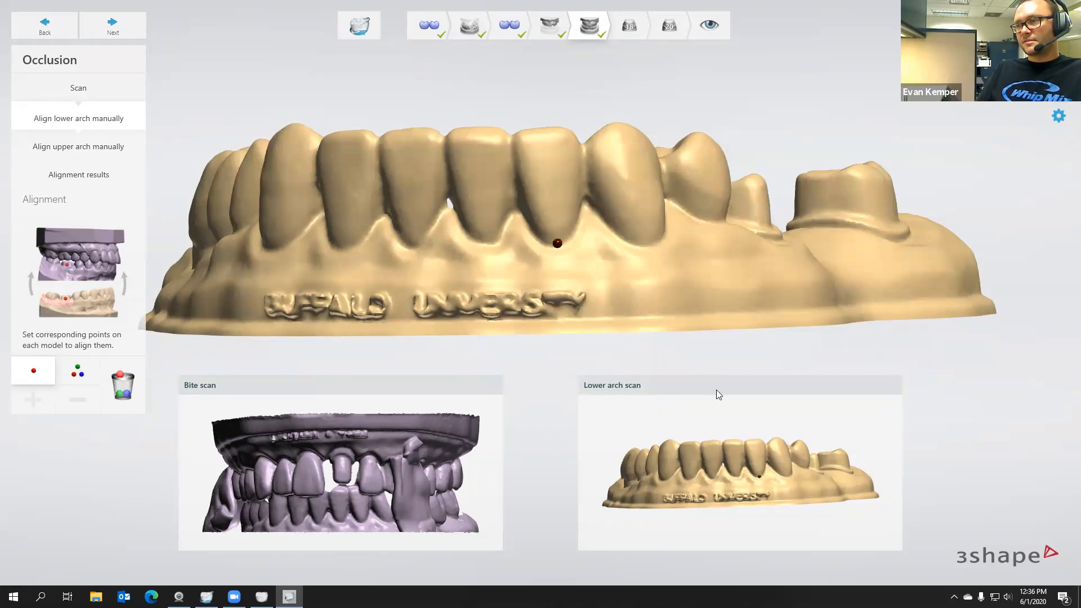
{"action": "left_click", "coordinate": [359, 522]}
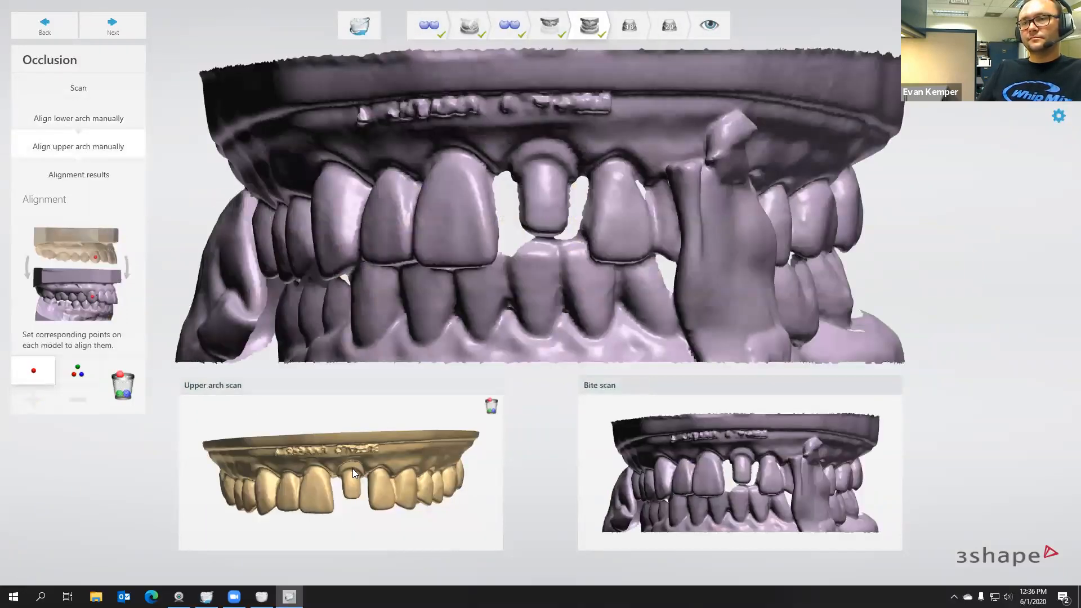
- Manually align the upper arch scan to the bite scan with one matching point above the prepared front tooth, and view the alignment results
{"action": "left_click", "coordinate": [352, 469]}
{"action": "left_click", "coordinate": [549, 157]}
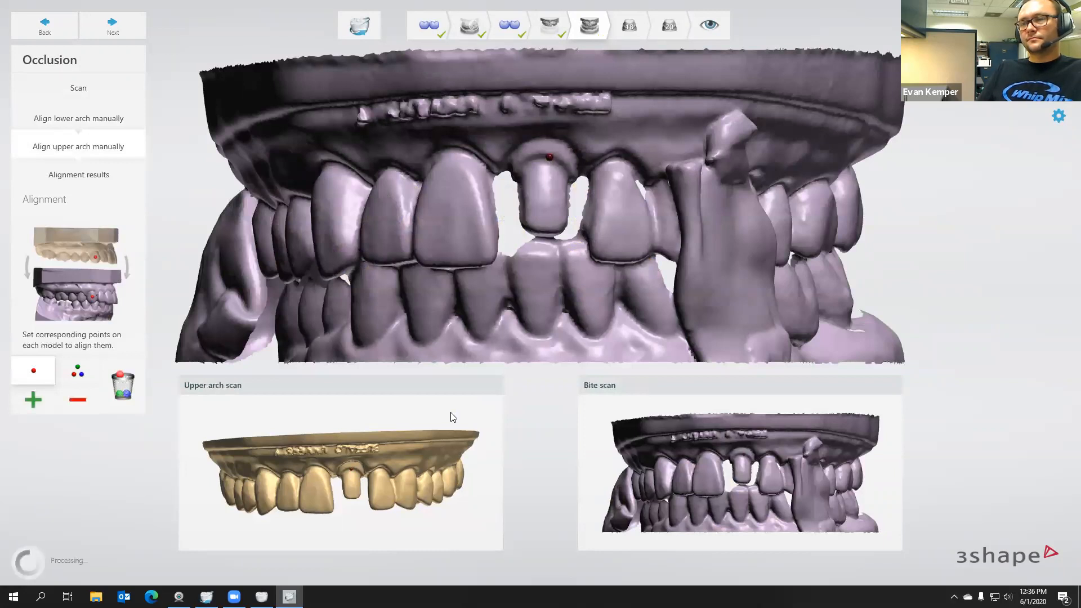
{"action": "left_click", "coordinate": [118, 33]}
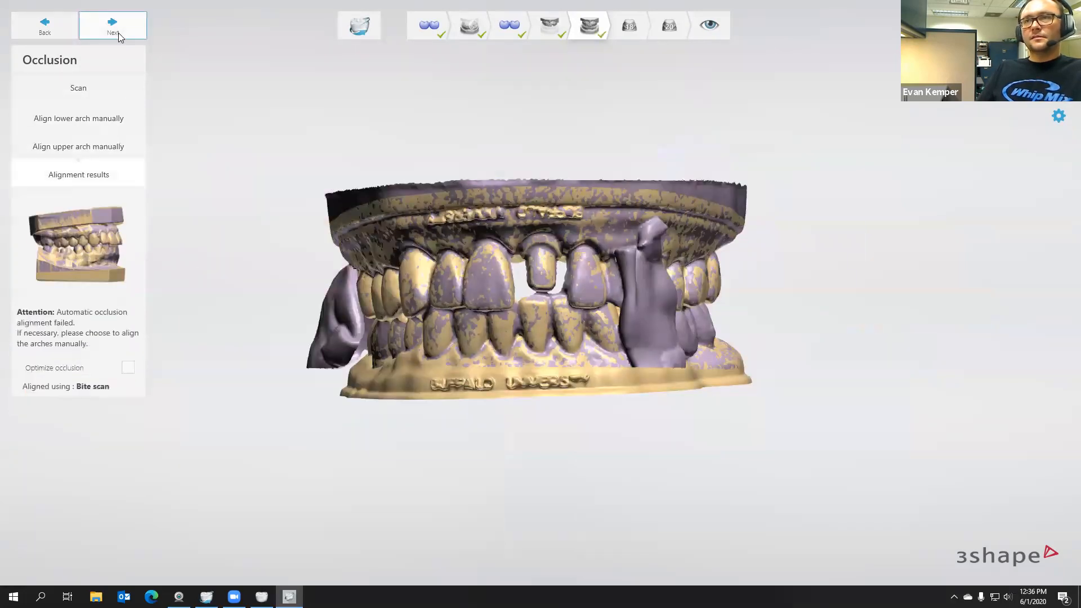
- Scan die 18, inspect the captured surface and set its trimming to the closed-line method
{"action": "left_click", "coordinate": [119, 33]}
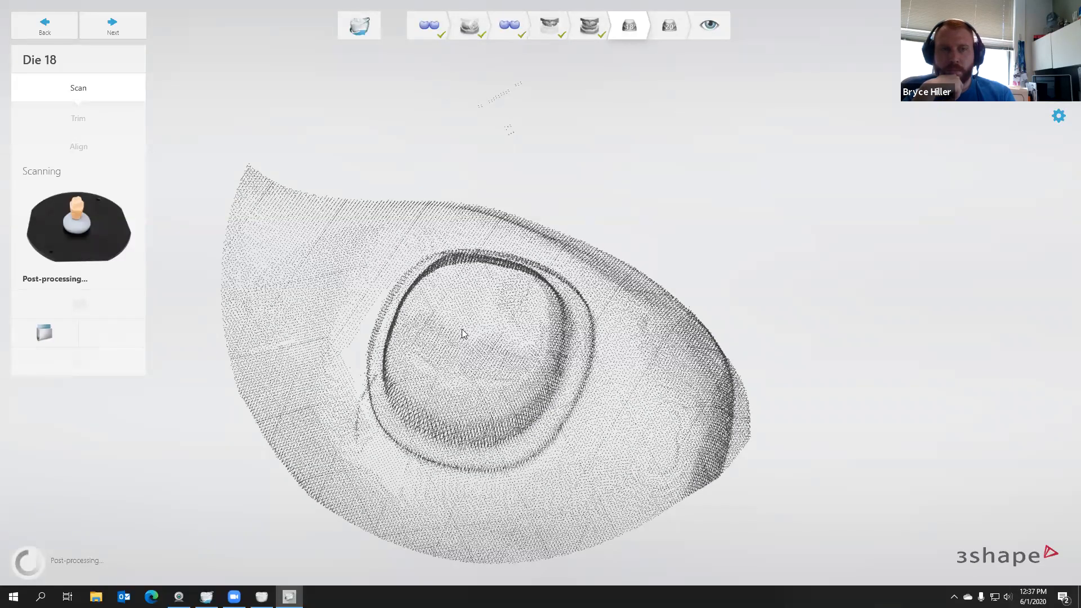
{"action": "right_click_drag", "start_coordinate": [450, 345], "coordinate": [463, 290]}
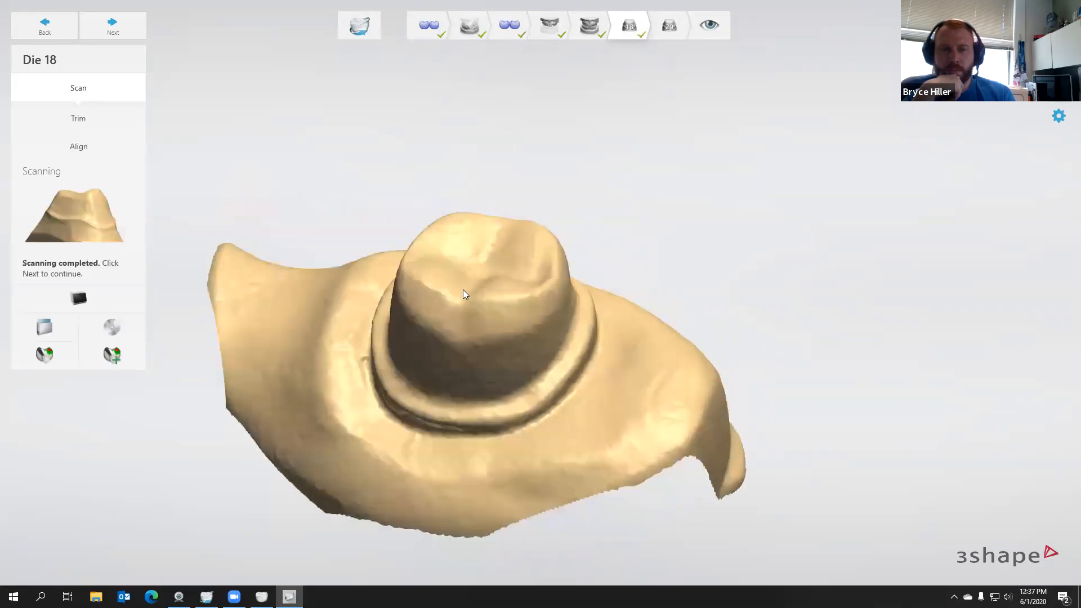
{"action": "left_click", "coordinate": [73, 116]}
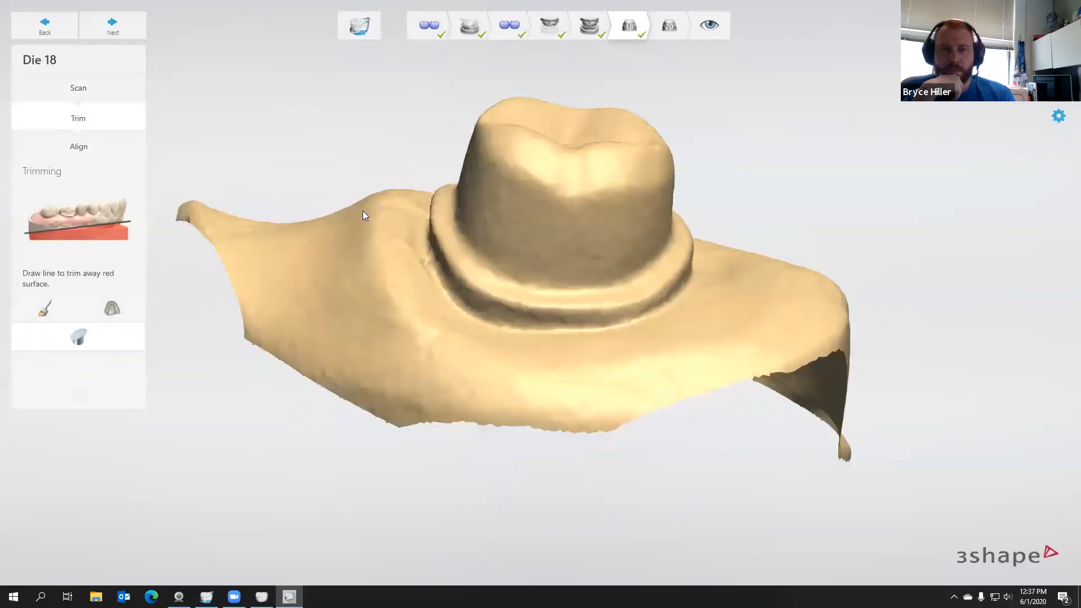
{"action": "left_click", "coordinate": [112, 309]}
- Start the trim line on die 18 just below the preparation margin and trace it about halfway around the die
{"action": "left_click", "coordinate": [492, 325]}
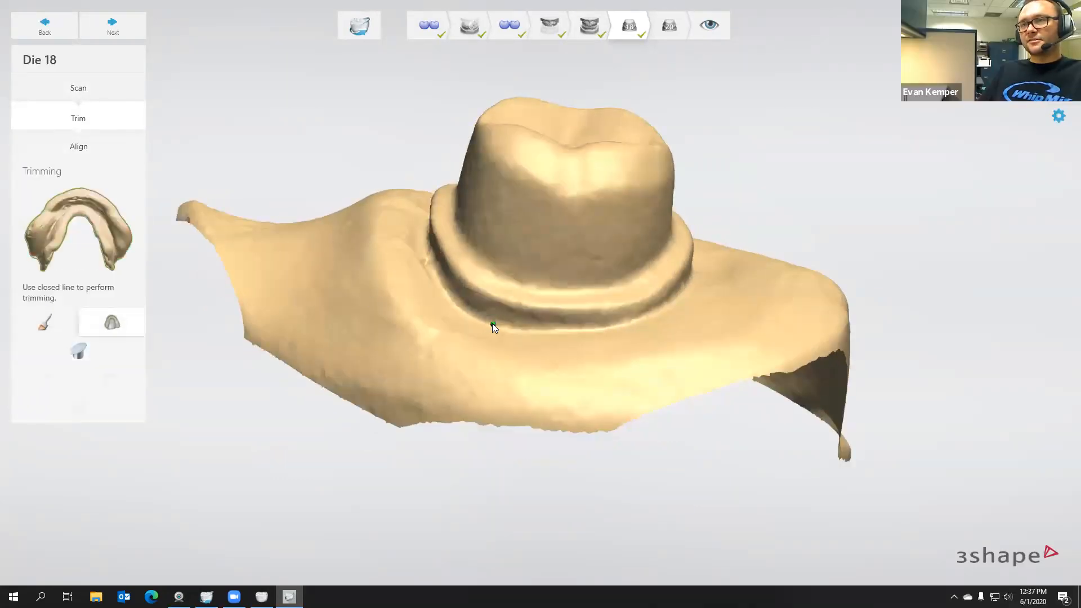
{"action": "left_click", "coordinate": [645, 322]}
{"action": "right_click_drag", "start_coordinate": [693, 303], "coordinate": [640, 335]}
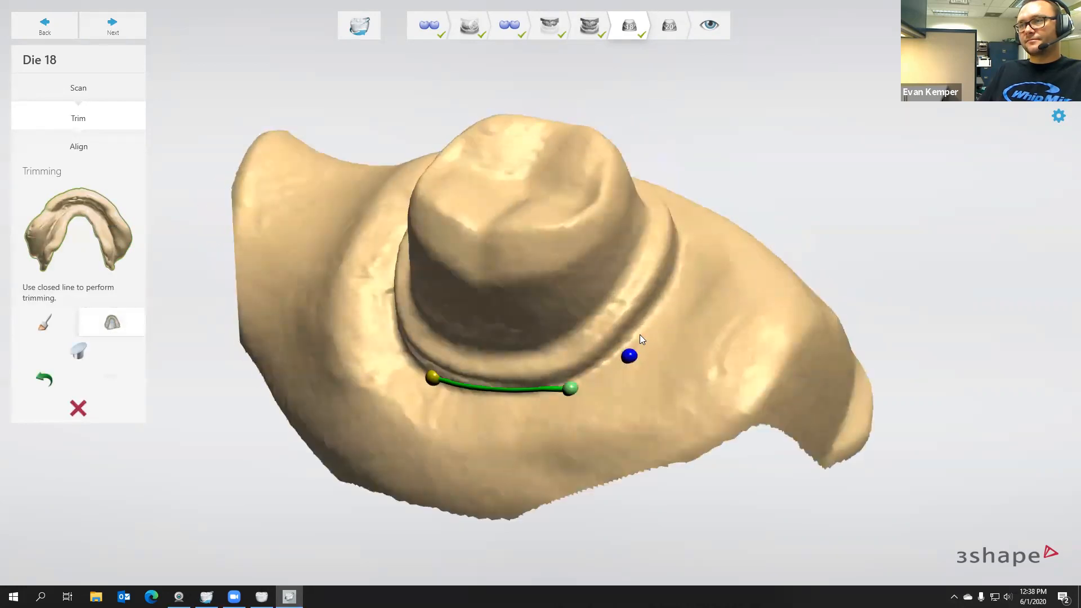
{"action": "left_click", "coordinate": [646, 314]}
{"action": "right_click_drag", "start_coordinate": [689, 242], "coordinate": [674, 275]}
{"action": "left_click", "coordinate": [675, 272]}
{"action": "right_click_drag", "start_coordinate": [677, 236], "coordinate": [676, 279]}
{"action": "left_click", "coordinate": [650, 271]}
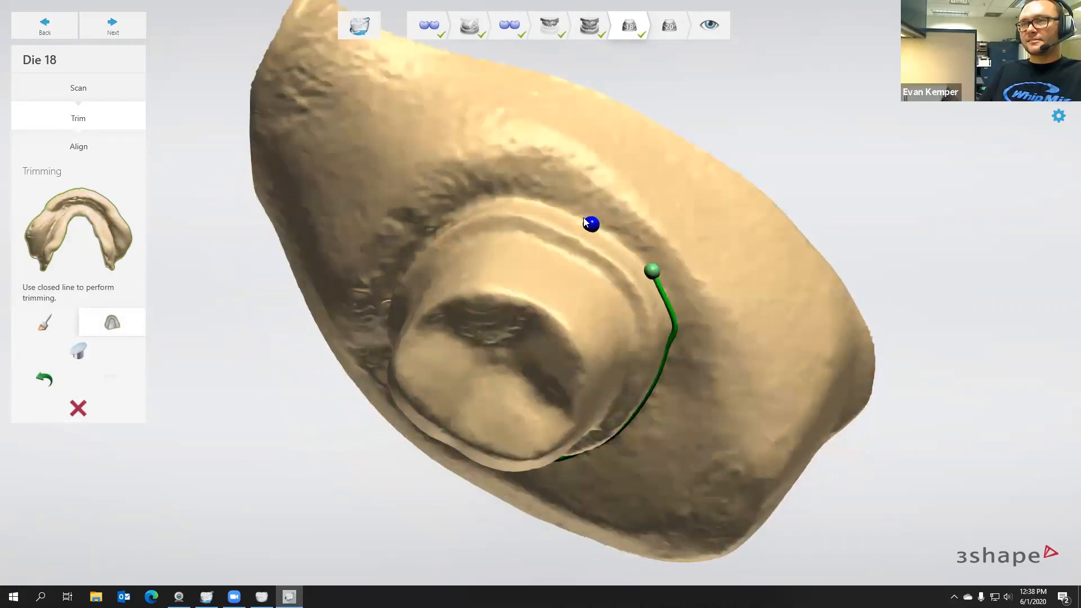
- Continue the trim line around the remaining side of die 18 below the margin and close it at its start point
{"action": "left_click", "coordinate": [580, 212]}
{"action": "left_click", "coordinate": [494, 195]}
{"action": "right_click_drag", "start_coordinate": [519, 190], "coordinate": [576, 164]}
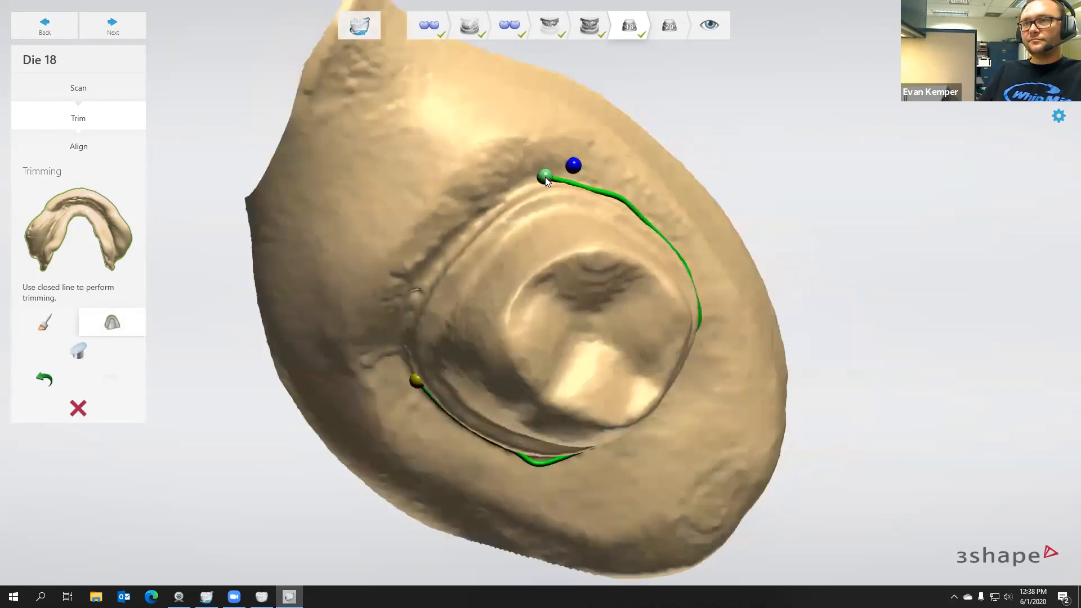
{"action": "left_click", "coordinate": [476, 219]}
{"action": "right_click_drag", "start_coordinate": [456, 234], "coordinate": [497, 182]}
{"action": "left_click", "coordinate": [468, 224]}
{"action": "mouse_move", "coordinate": [436, 266]}
{"action": "right_mouse_down"}
{"action": "mouse_move", "coordinate": [445, 230]}
{"action": "mouse_move", "coordinate": [444, 263]}
{"action": "right_mouse_up"}
{"action": "left_click", "coordinate": [444, 264]}
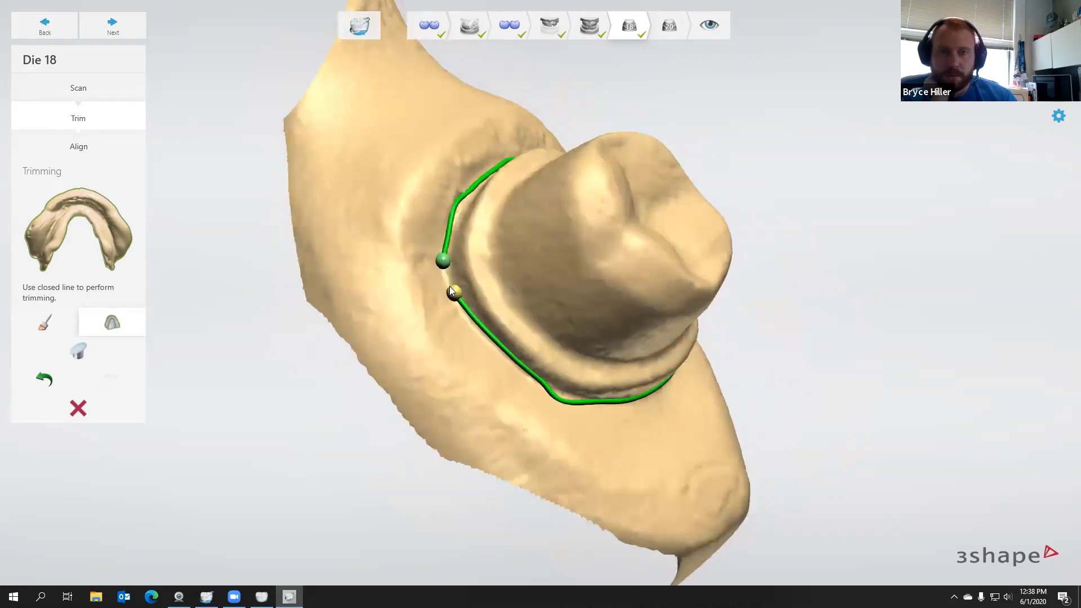
{"action": "left_click", "coordinate": [452, 288]}
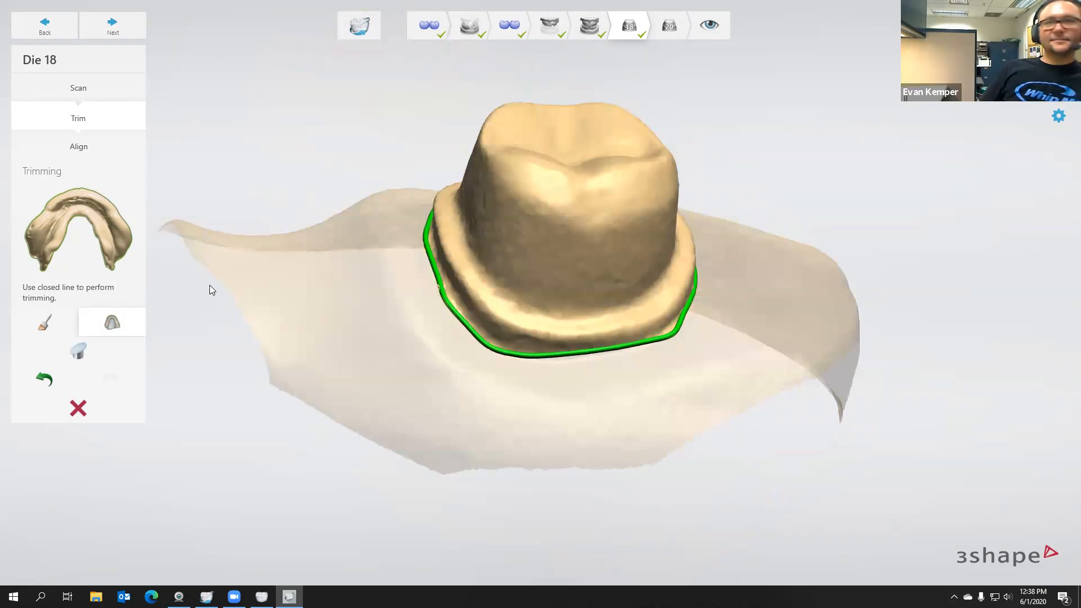
- Align trimmed die 18 to the lower jaw automatically and start the scan of die 20
{"action": "left_click", "coordinate": [82, 148]}
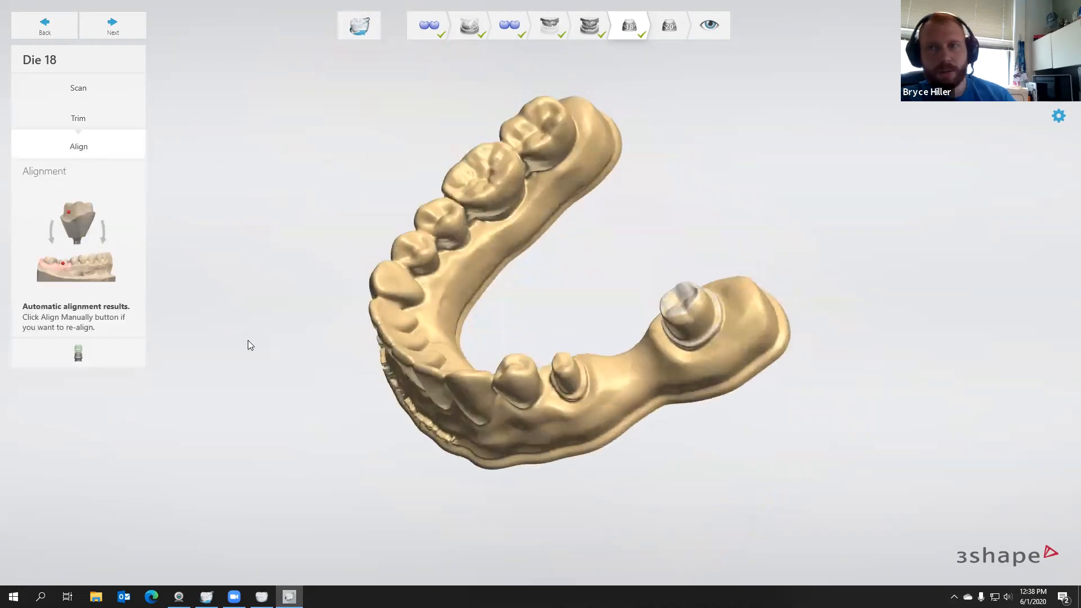
{"action": "left_click", "coordinate": [115, 31]}
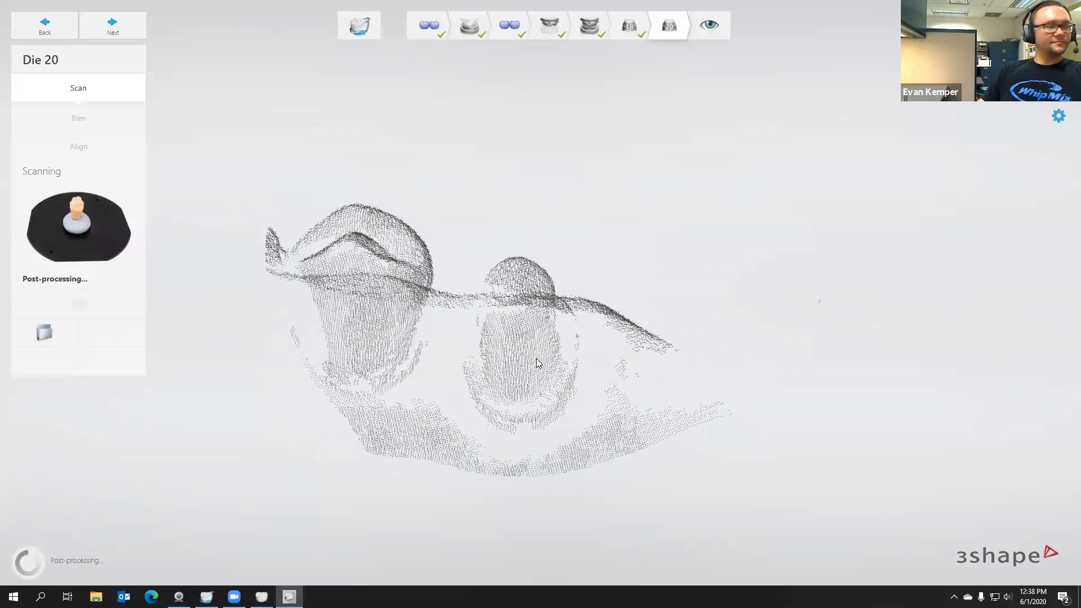
{"action": "right_click_drag", "start_coordinate": [534, 344], "coordinate": [548, 325]}
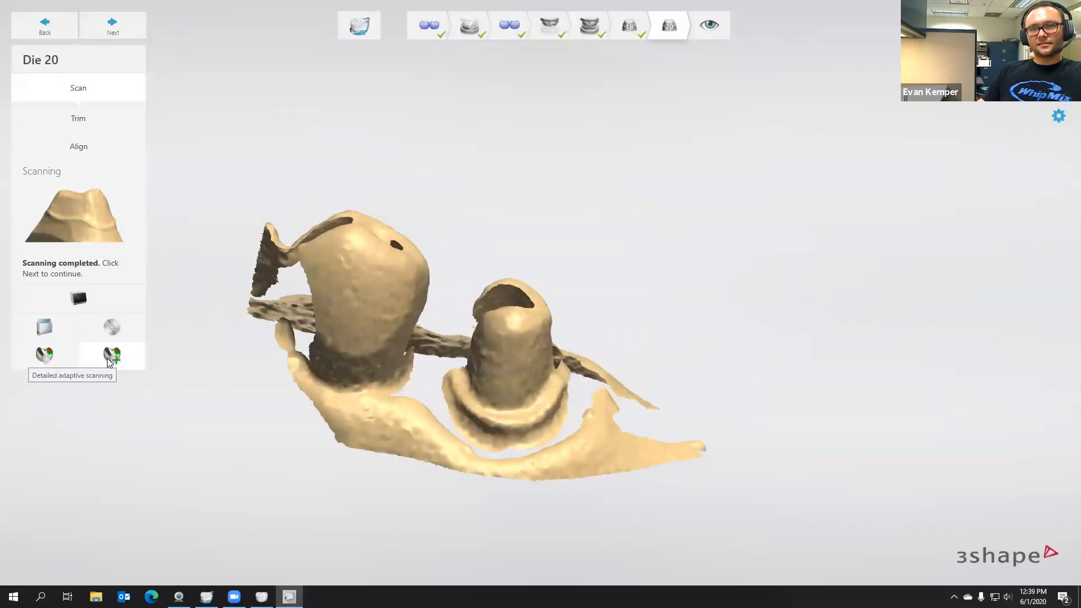
{"action": "left_click", "coordinate": [45, 356]}
{"action": "right_click_drag", "start_coordinate": [477, 300], "coordinate": [504, 365]}
{"action": "left_click", "coordinate": [45, 417]}
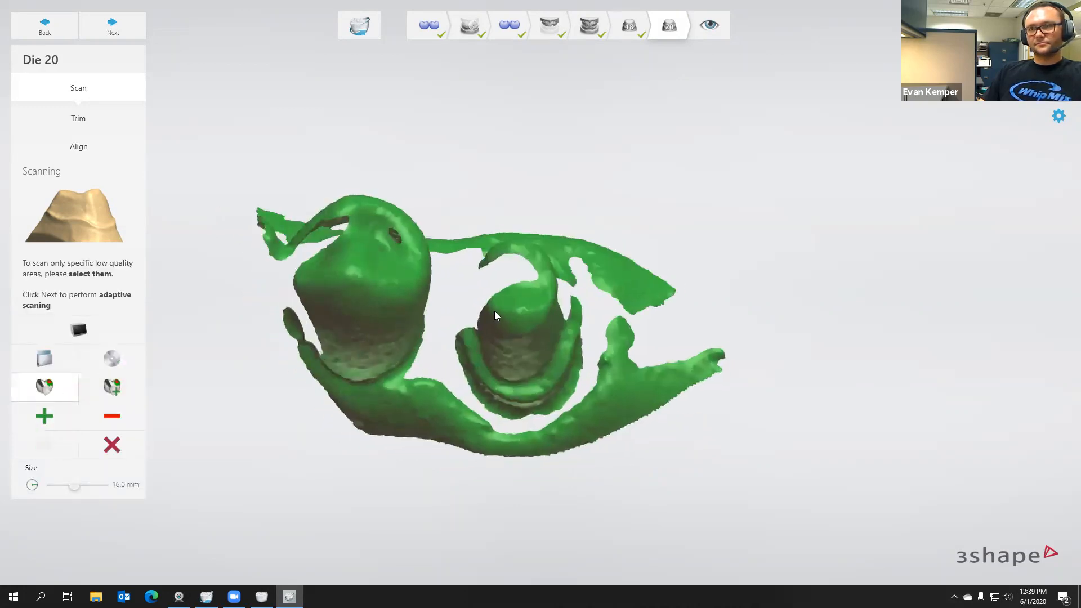
{"action": "left_click", "coordinate": [42, 387]}
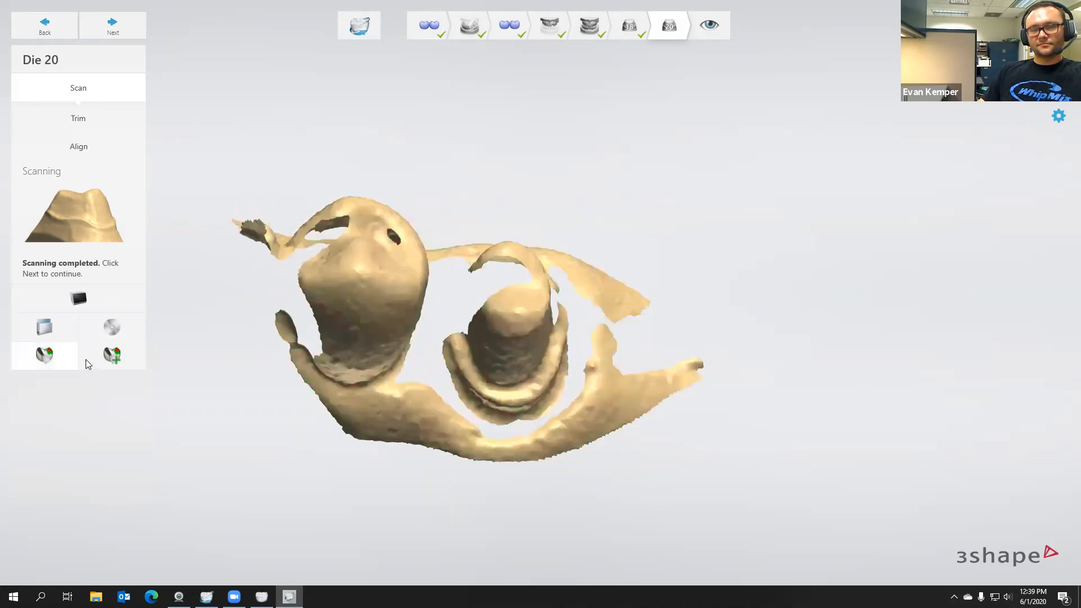
- Run a detailed adaptive scan on only the area around the die 20 preparation, replacing the full-model selection and accepting the scan anyway
{"action": "left_click", "coordinate": [111, 353]}
{"action": "left_click", "coordinate": [45, 417]}
{"action": "right_click_drag", "start_coordinate": [477, 307], "coordinate": [423, 199]}
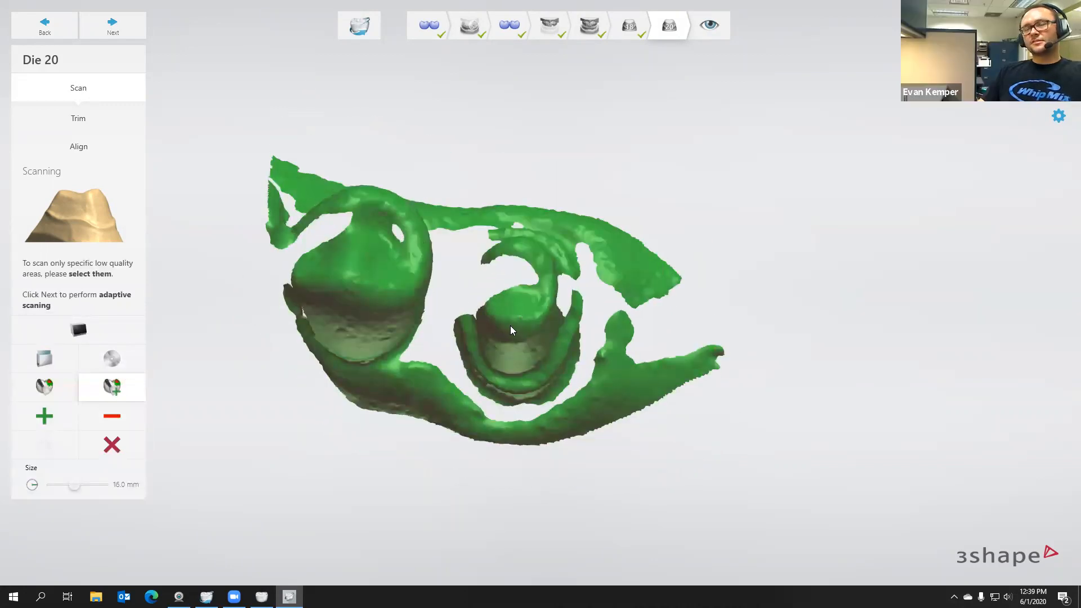
{"action": "left_click", "coordinate": [112, 445]}
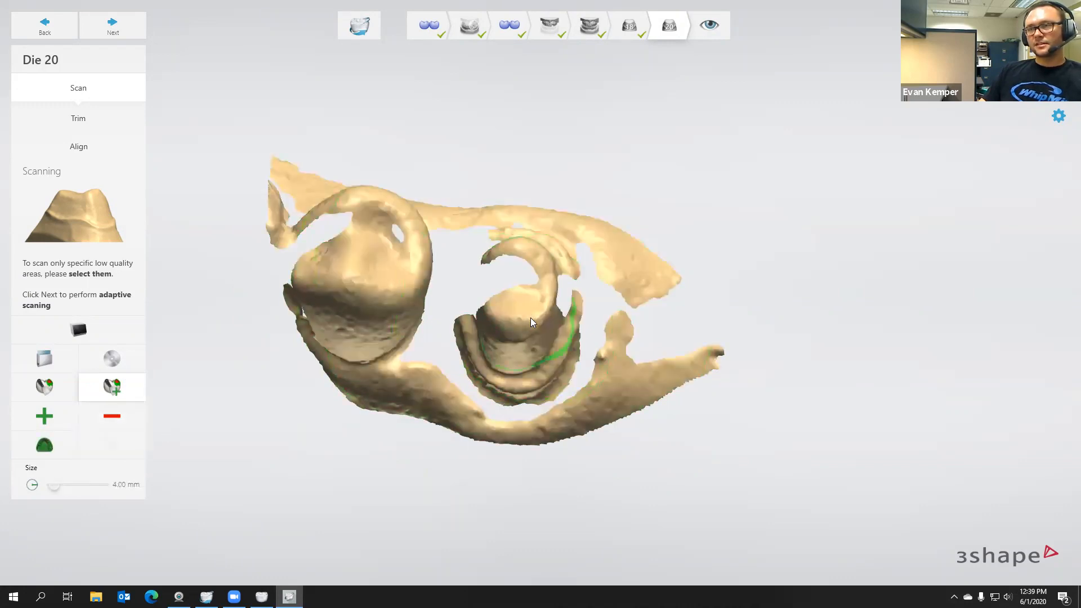
{"action": "mouse_move", "coordinate": [530, 317]}
{"action": "left_mouse_down"}
{"action": "mouse_move", "coordinate": [515, 333]}
{"action": "mouse_move", "coordinate": [529, 272]}
{"action": "mouse_move", "coordinate": [511, 237]}
{"action": "mouse_move", "coordinate": [584, 288]}
{"action": "mouse_move", "coordinate": [572, 324]}
{"action": "mouse_move", "coordinate": [526, 378]}
{"action": "mouse_move", "coordinate": [497, 361]}
{"action": "left_mouse_up"}
{"action": "right_click_drag", "start_coordinate": [498, 362], "coordinate": [517, 335]}
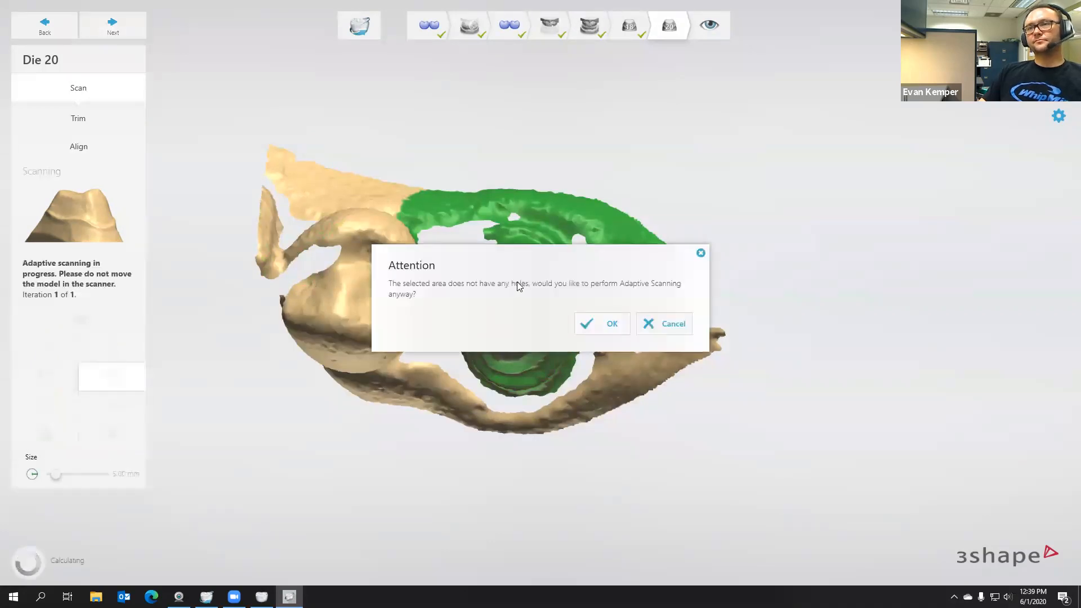
{"action": "left_click", "coordinate": [602, 331]}
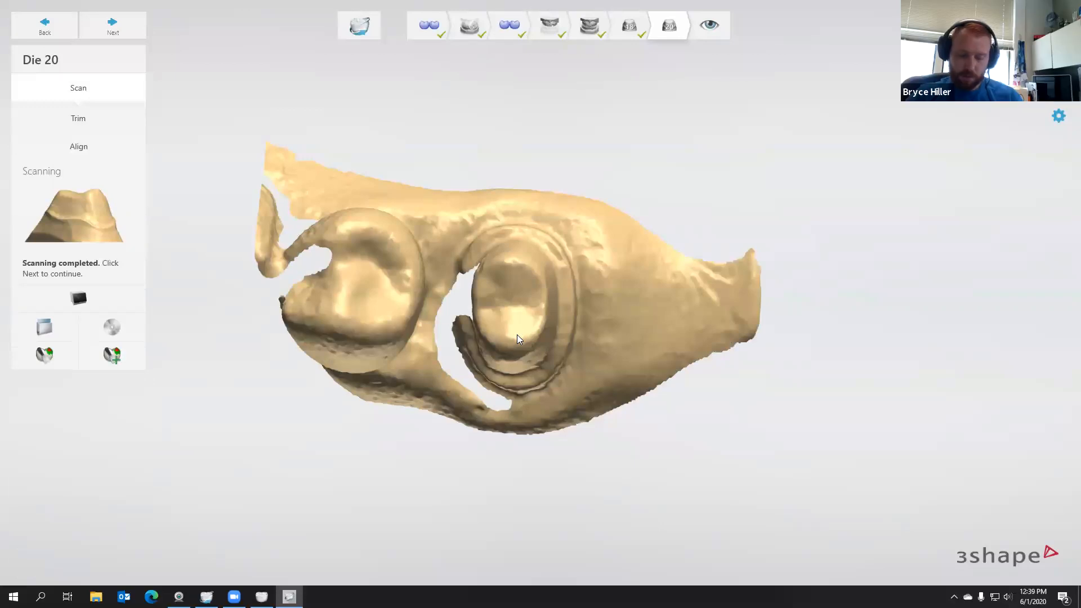
- Run another detailed adaptive scan on the open gap between the die 20 preparation and the neighbouring tooth
{"action": "left_click_drag", "start_coordinate": [517, 335], "coordinate": [553, 275]}
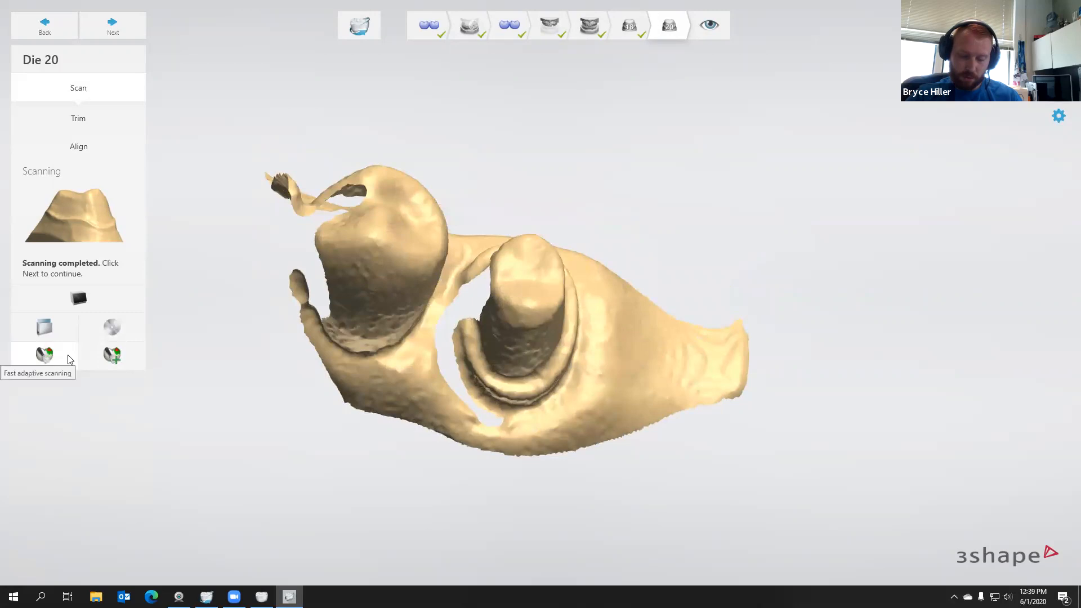
{"action": "left_click", "coordinate": [112, 355]}
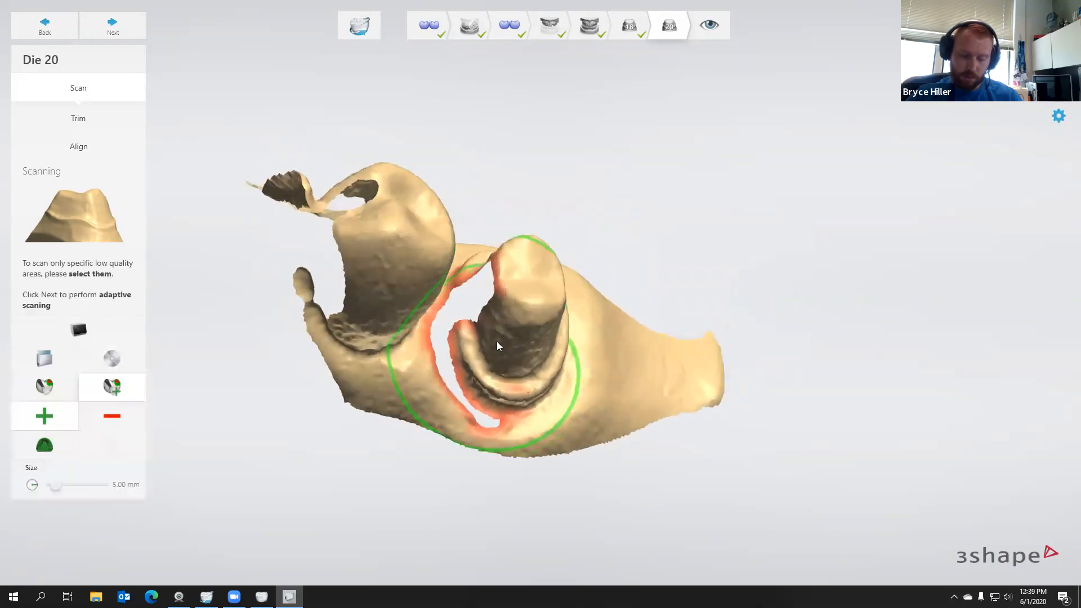
{"action": "left_click", "coordinate": [489, 337]}
{"action": "mouse_move", "coordinate": [515, 350]}
{"action": "right_mouse_down"}
{"action": "mouse_move", "coordinate": [481, 389]}
{"action": "mouse_move", "coordinate": [501, 433]}
{"action": "right_mouse_up"}
{"action": "left_click", "coordinate": [508, 270]}
{"action": "right_click_drag", "start_coordinate": [503, 303], "coordinate": [428, 237]}
{"action": "left_click", "coordinate": [116, 27]}
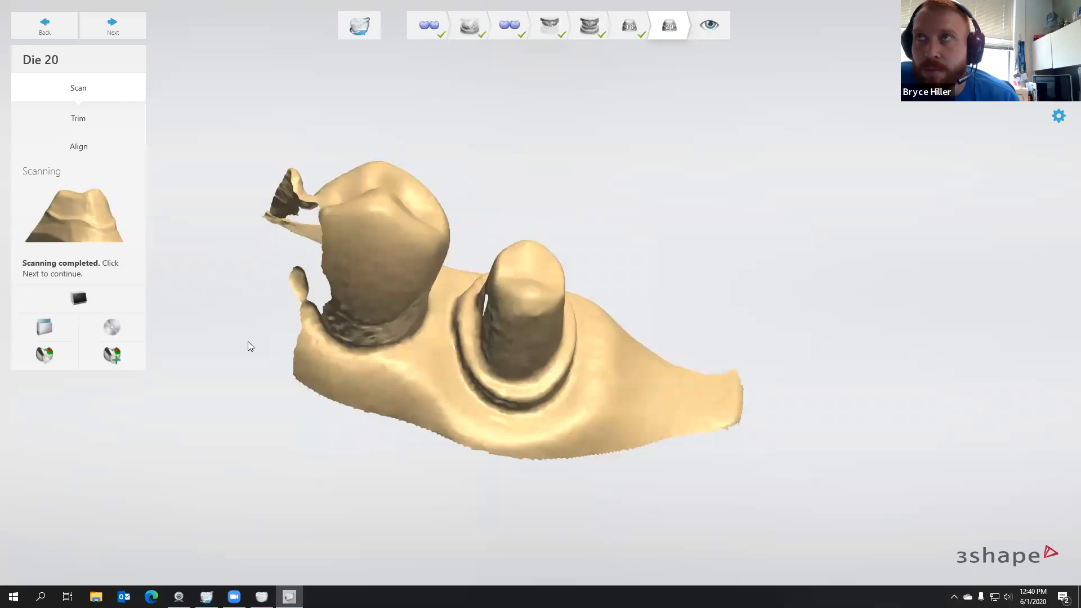
- Rescan the small hole in the side wall of the die 20 preparation with detailed adaptive scanning, using a 1.00 mm selection size
{"action": "right_click_drag", "start_coordinate": [551, 292], "coordinate": [504, 292]}
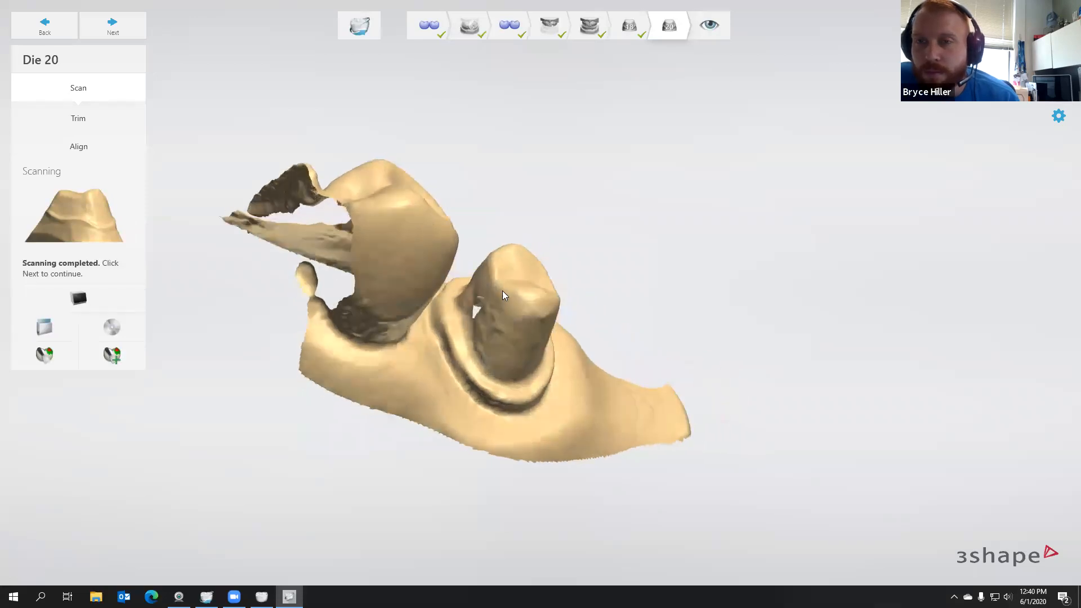
{"action": "left_click", "coordinate": [115, 356]}
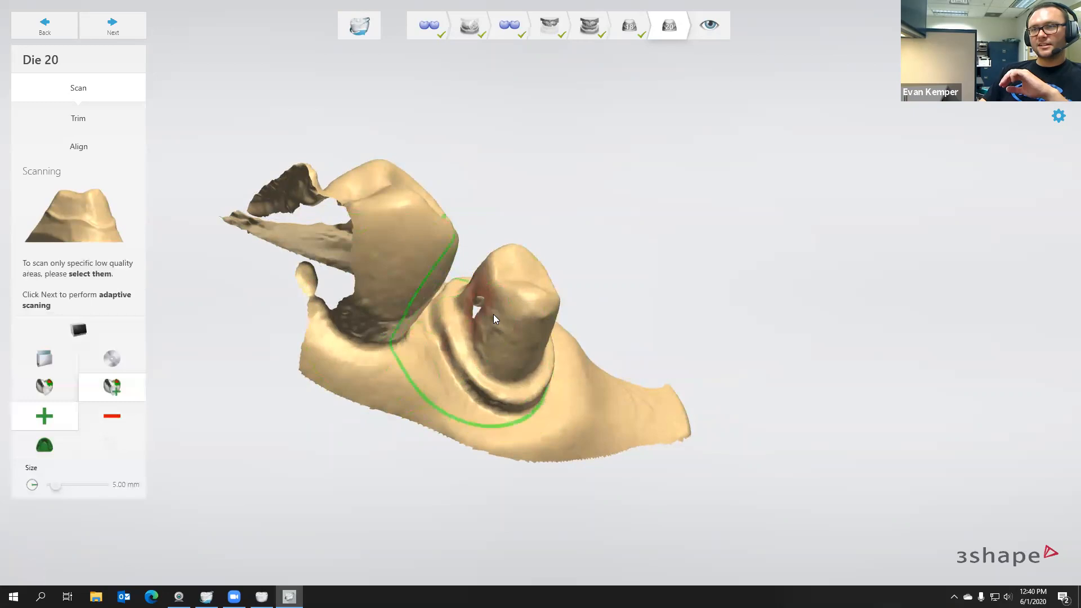
{"action": "scroll", "coordinate": [493, 304], "scroll_direction": "down", "scroll_amount": 4, "text": "shift"}
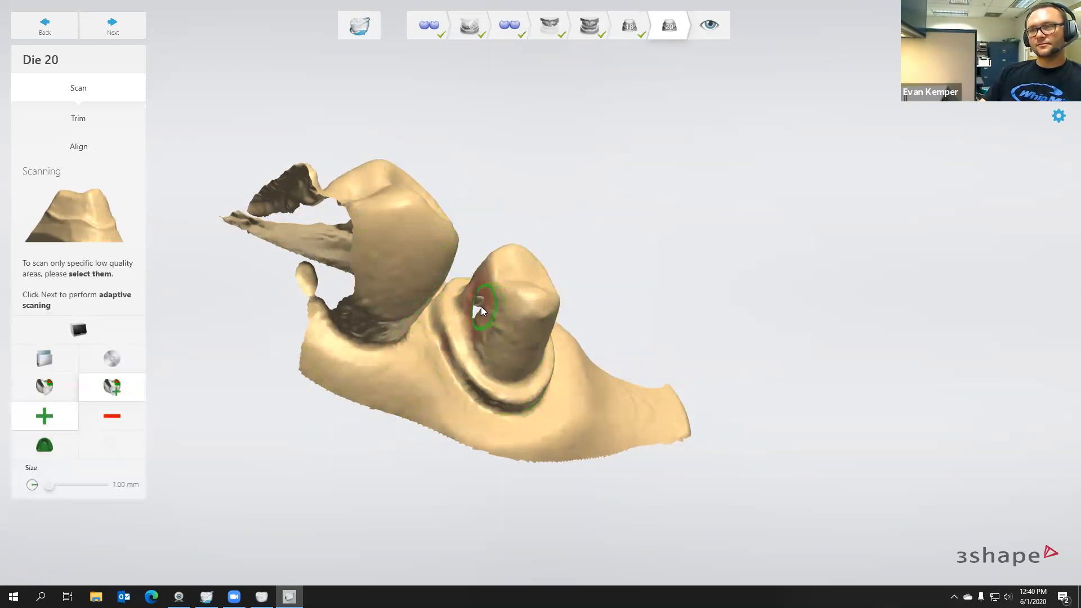
{"action": "mouse_move", "coordinate": [480, 305]}
{"action": "left_mouse_down"}
{"action": "mouse_move", "coordinate": [477, 293]}
{"action": "mouse_move", "coordinate": [473, 323]}
{"action": "mouse_move", "coordinate": [447, 313]}
{"action": "left_mouse_up"}
{"action": "left_click", "coordinate": [113, 26]}
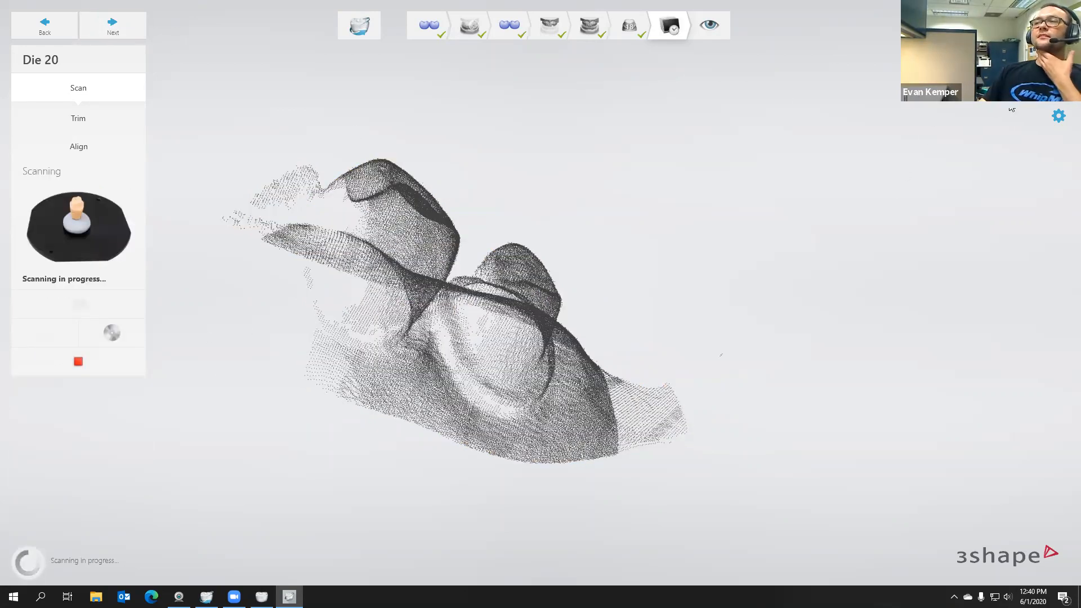
- Review the scanner settings for scanning heights, adaptive scanning, detail levels and advanced options without changing them
{"action": "left_click", "coordinate": [1058, 116]}
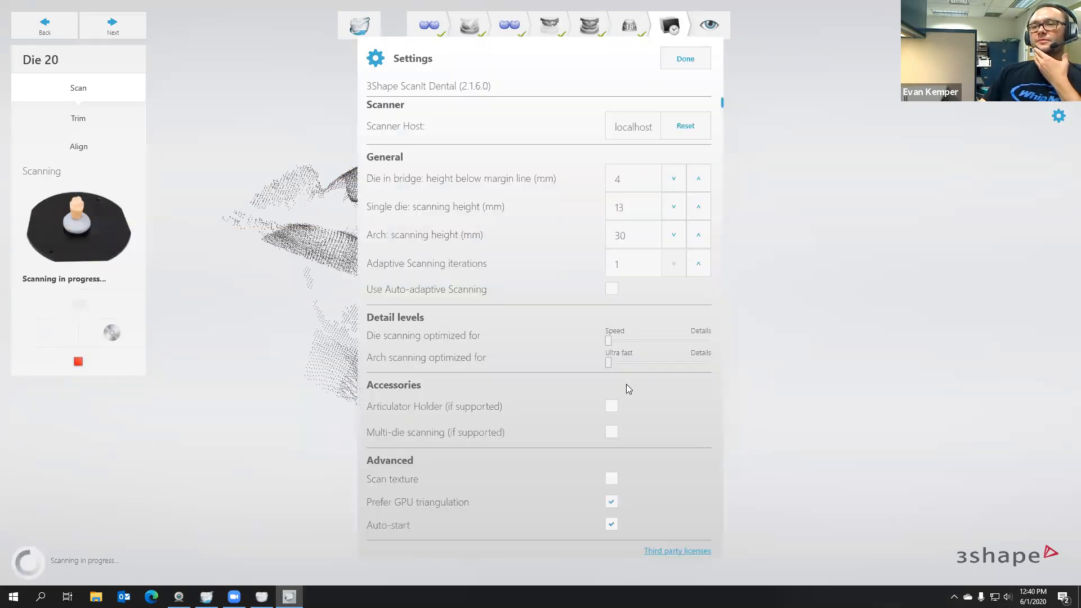
{"action": "scroll", "coordinate": [637, 411], "scroll_direction": "down", "scroll_amount": 2}
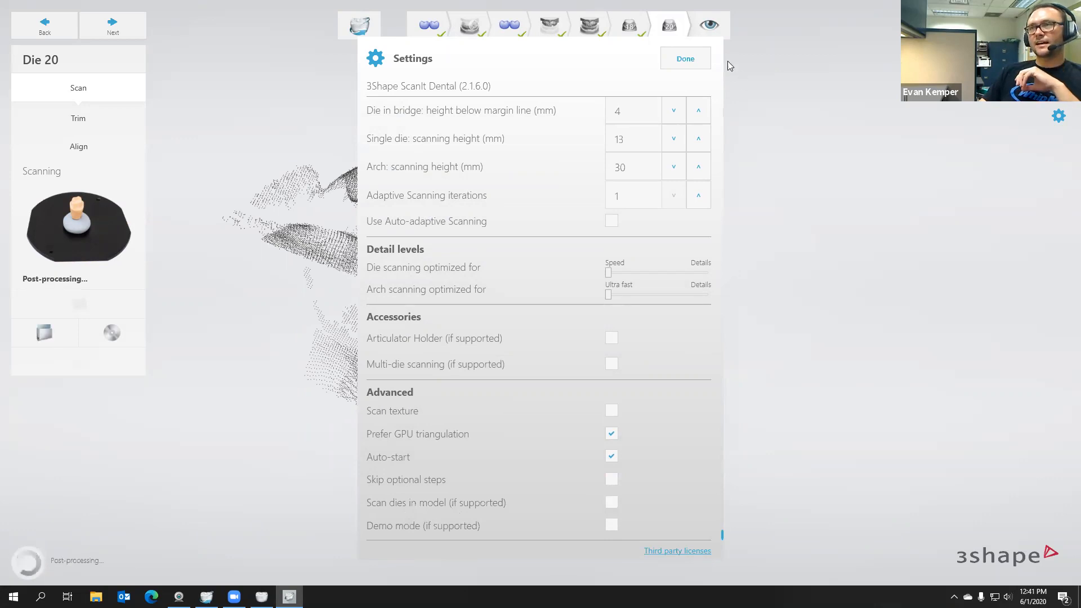
{"action": "left_click", "coordinate": [684, 59]}
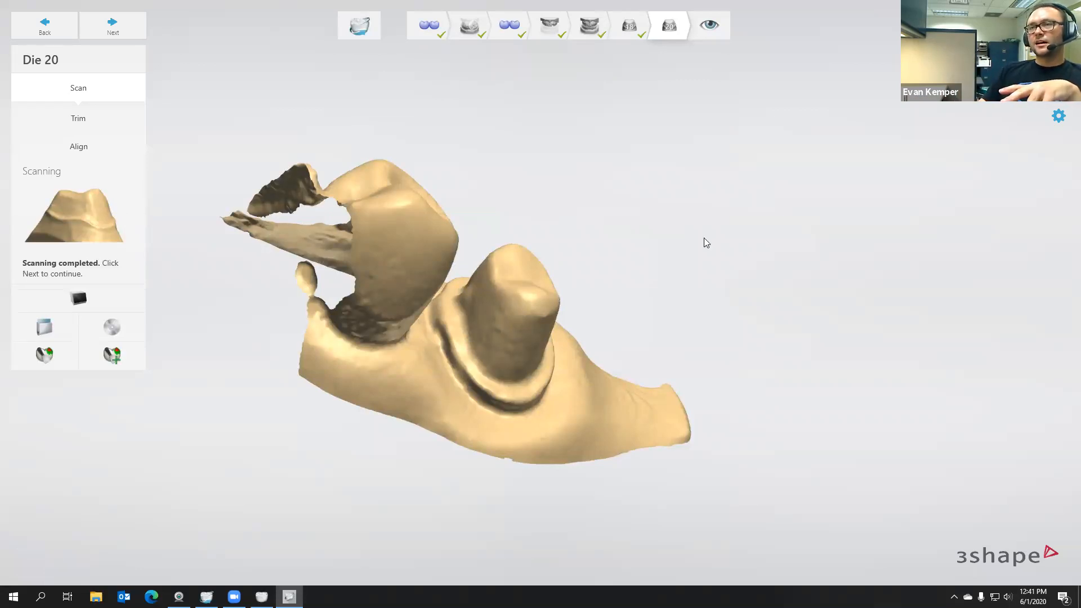
- Inspect the rescanned surface of die 20 from several sides and set its trimming to the closed-line method
{"action": "right_click_drag", "start_coordinate": [548, 318], "coordinate": [477, 259]}
{"action": "right_click_drag", "start_coordinate": [472, 300], "coordinate": [455, 351]}
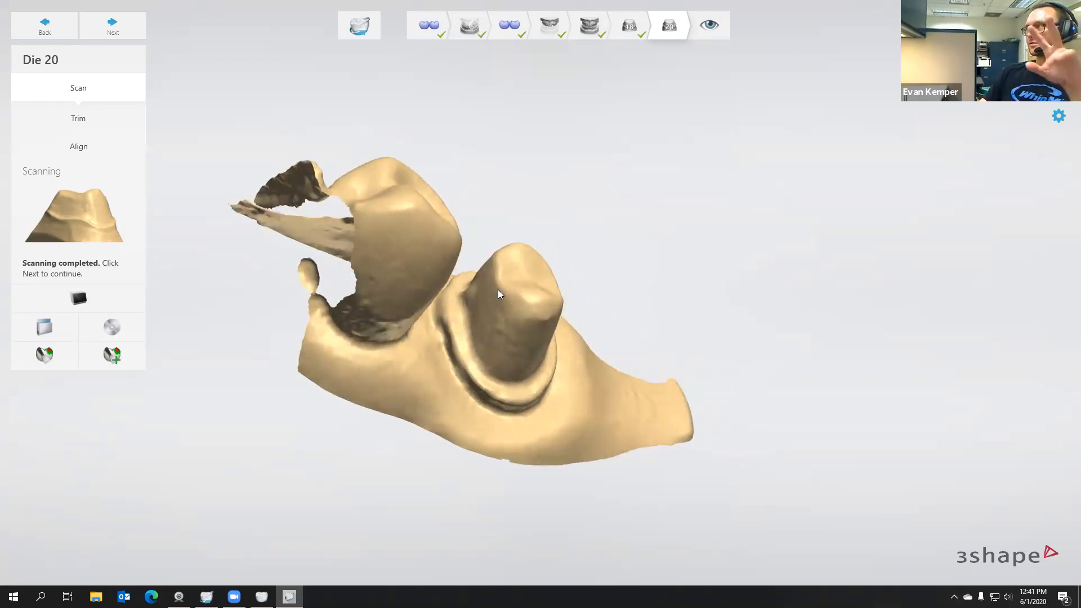
{"action": "right_click_drag", "start_coordinate": [499, 294], "coordinate": [474, 259]}
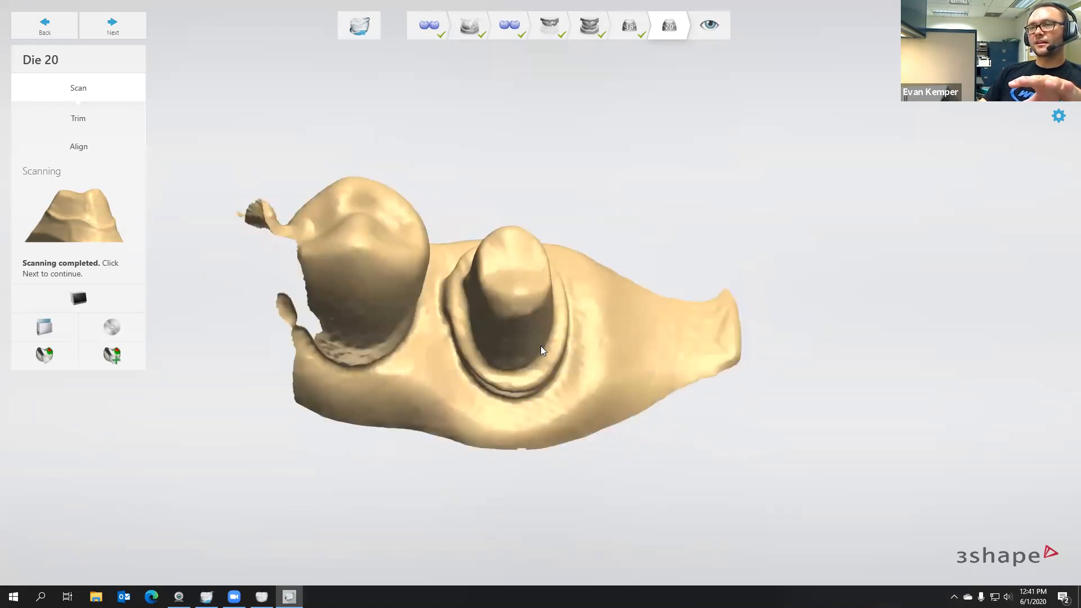
{"action": "right_click_drag", "start_coordinate": [427, 332], "coordinate": [491, 352]}
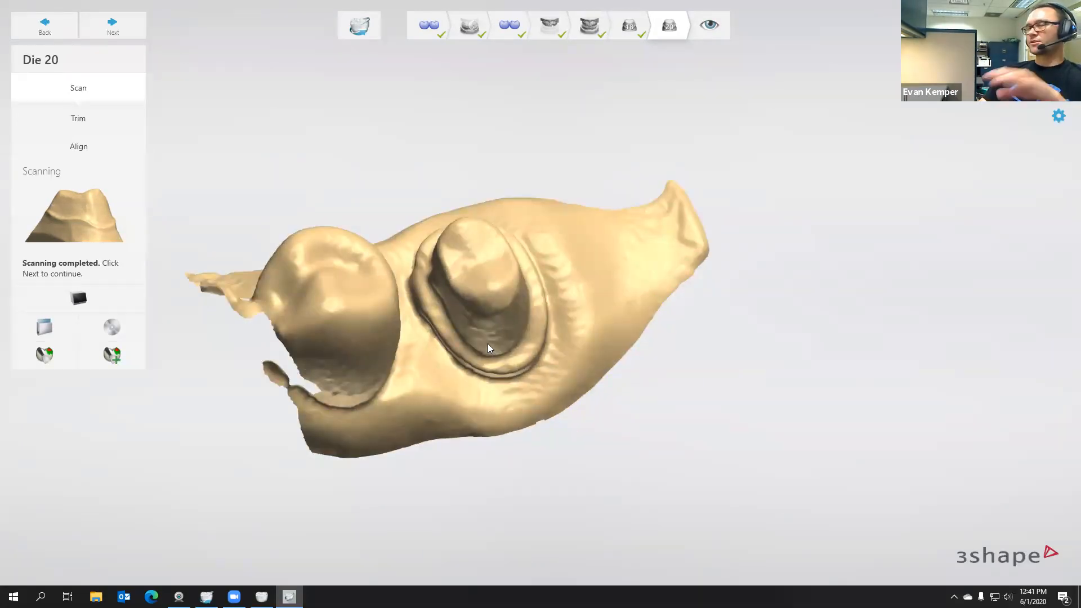
{"action": "right_click_drag", "start_coordinate": [345, 165], "coordinate": [307, 196]}
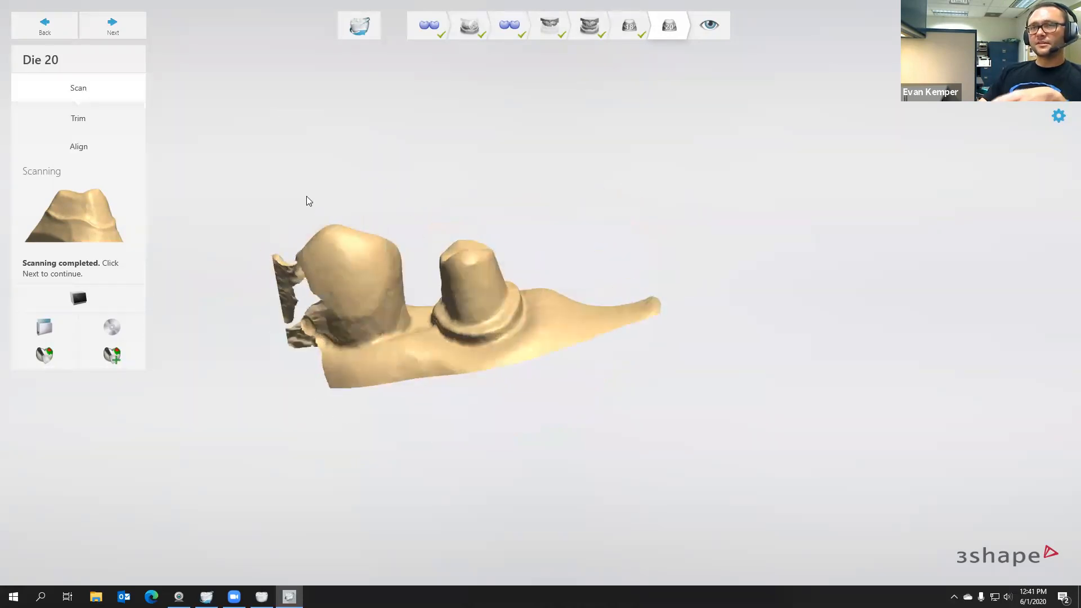
{"action": "left_click", "coordinate": [79, 118]}
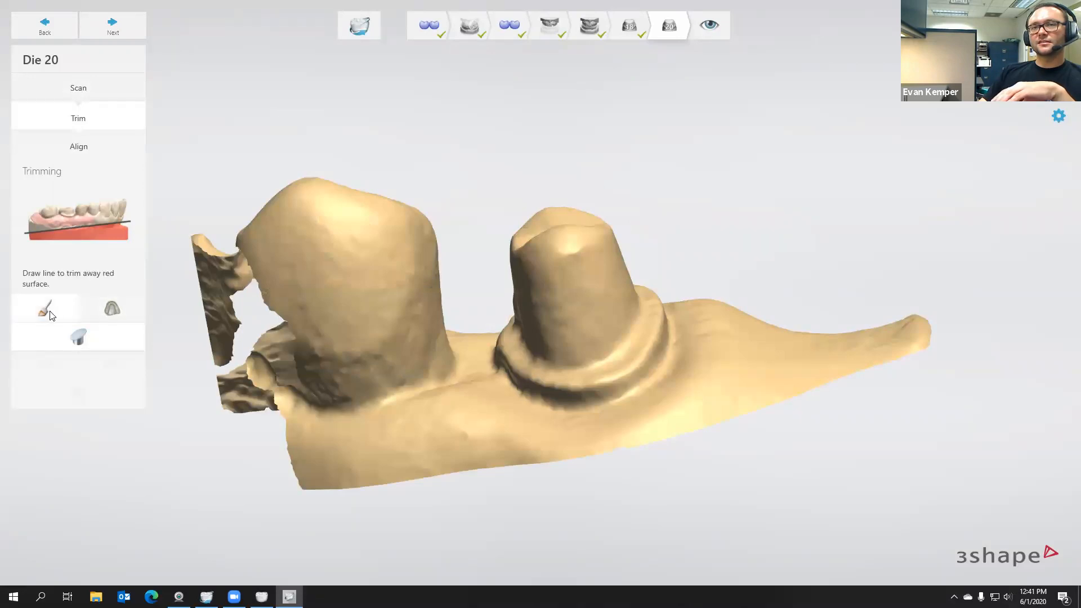
{"action": "left_click", "coordinate": [112, 309]}
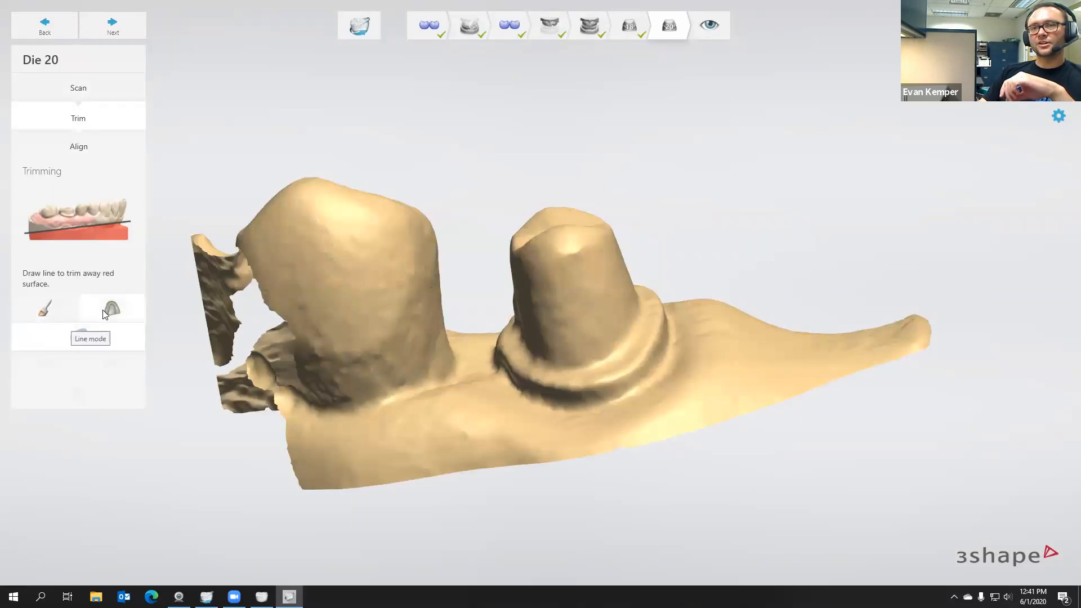
- Start the trim line on die 20 just below the preparation margin and trace it about halfway around the die
{"action": "right_click_drag", "start_coordinate": [621, 397], "coordinate": [640, 420]}
{"action": "left_click", "coordinate": [641, 420]}
{"action": "left_click", "coordinate": [659, 346]}
{"action": "left_click", "coordinate": [668, 289]}
{"action": "right_click_drag", "start_coordinate": [669, 250], "coordinate": [677, 342]}
{"action": "left_click", "coordinate": [658, 248]}
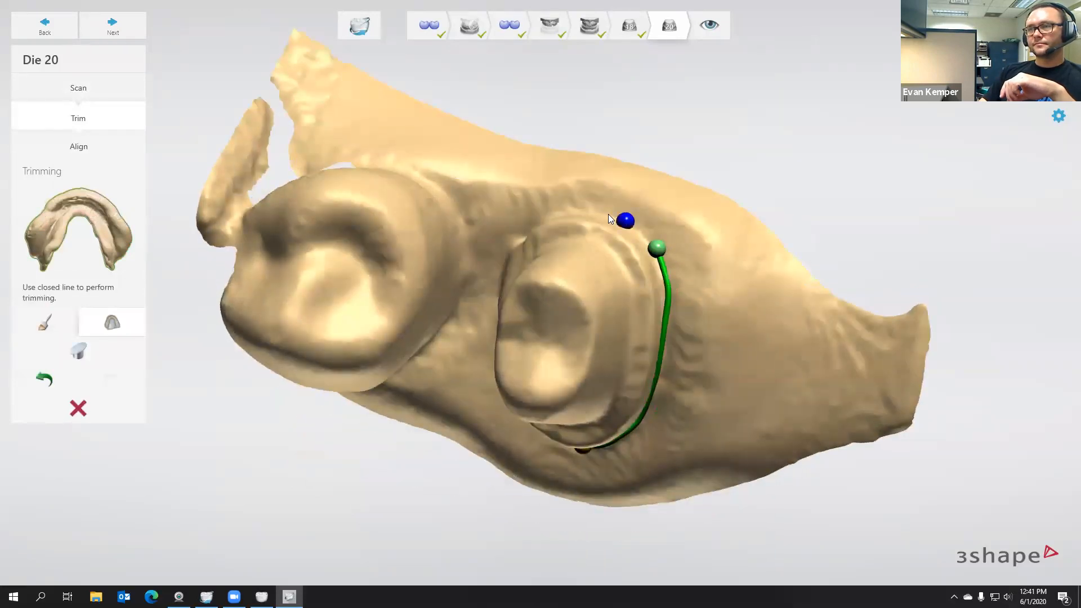
{"action": "left_click", "coordinate": [594, 209]}
{"action": "left_click", "coordinate": [555, 210]}
- Continue the trim line around the remaining side of die 20, close it at its start point and apply the trim
{"action": "right_click_drag", "start_coordinate": [636, 140], "coordinate": [538, 219]}
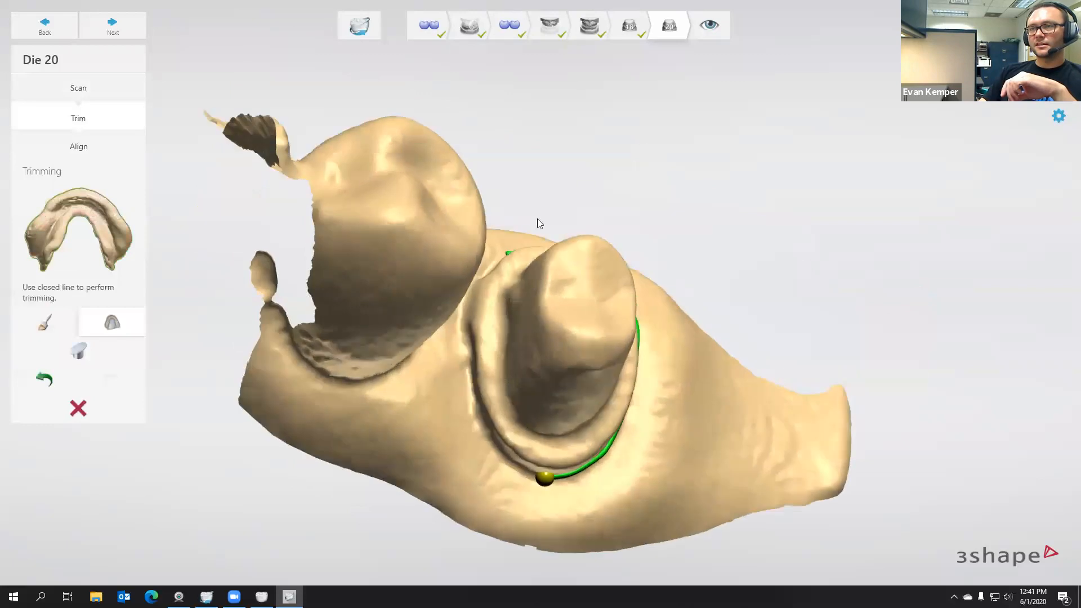
{"action": "left_click", "coordinate": [467, 322]}
{"action": "mouse_move", "coordinate": [468, 366]}
{"action": "right_mouse_down"}
{"action": "mouse_move", "coordinate": [467, 323]}
{"action": "mouse_move", "coordinate": [471, 381]}
{"action": "right_mouse_up"}
{"action": "left_click", "coordinate": [473, 388]}
{"action": "left_click", "coordinate": [544, 448]}
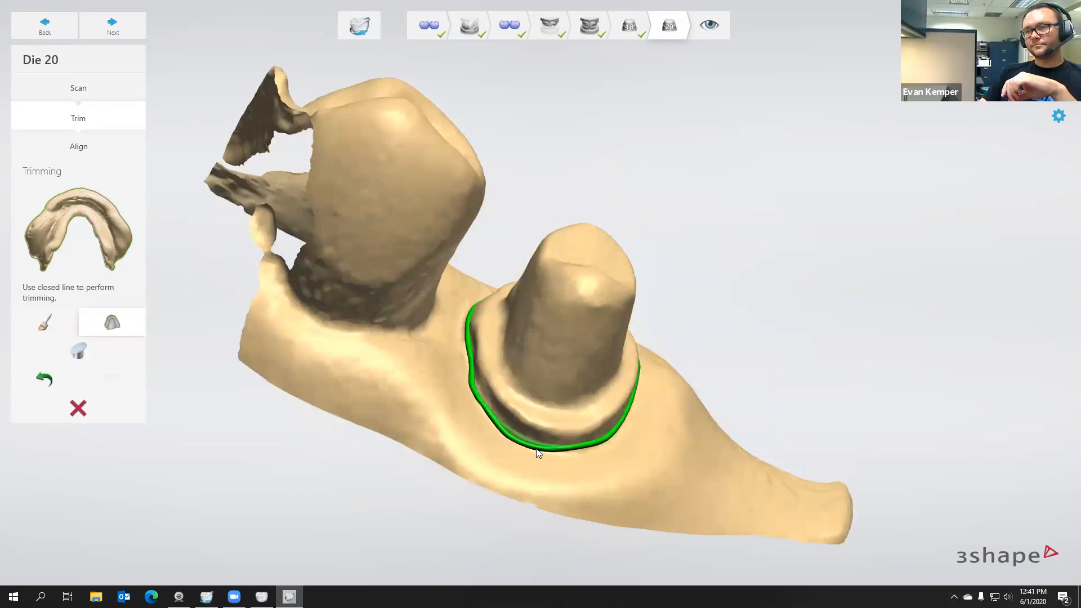
{"action": "left_click", "coordinate": [116, 25]}
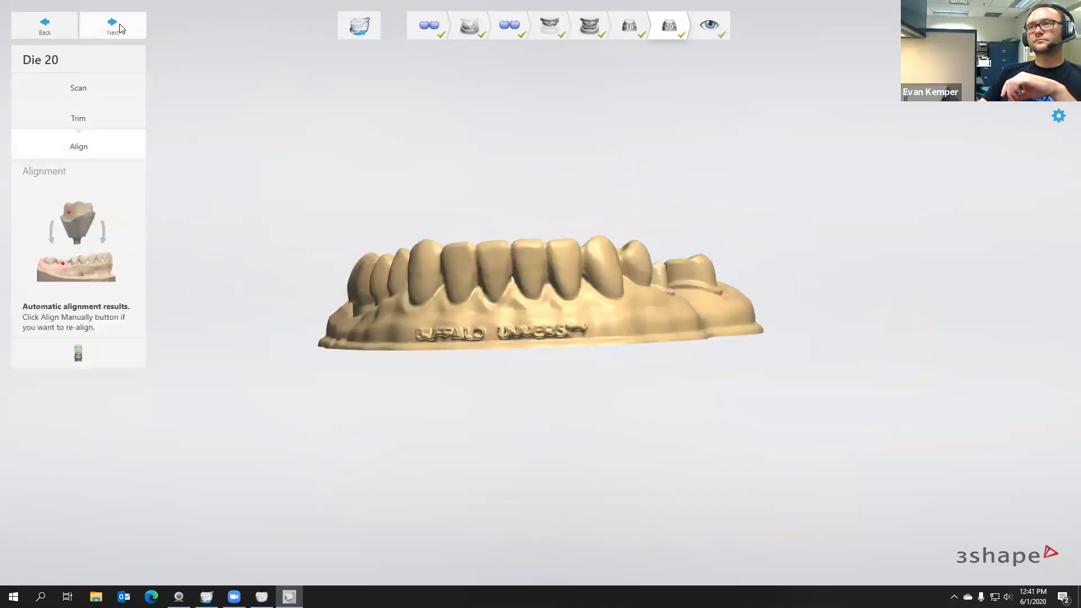
- Check the automatic alignment of die 20 on the lower jaw and accept it to reach the final inspection
{"action": "right_click_drag", "start_coordinate": [567, 263], "coordinate": [502, 282]}
{"action": "scroll", "coordinate": [590, 386], "scroll_direction": "up", "scroll_amount": 2}
{"action": "scroll", "coordinate": [590, 385], "scroll_direction": "up", "scroll_amount": 3}
{"action": "scroll", "coordinate": [609, 342], "scroll_direction": "down", "scroll_amount": 3}
{"action": "left_click", "coordinate": [112, 25]}
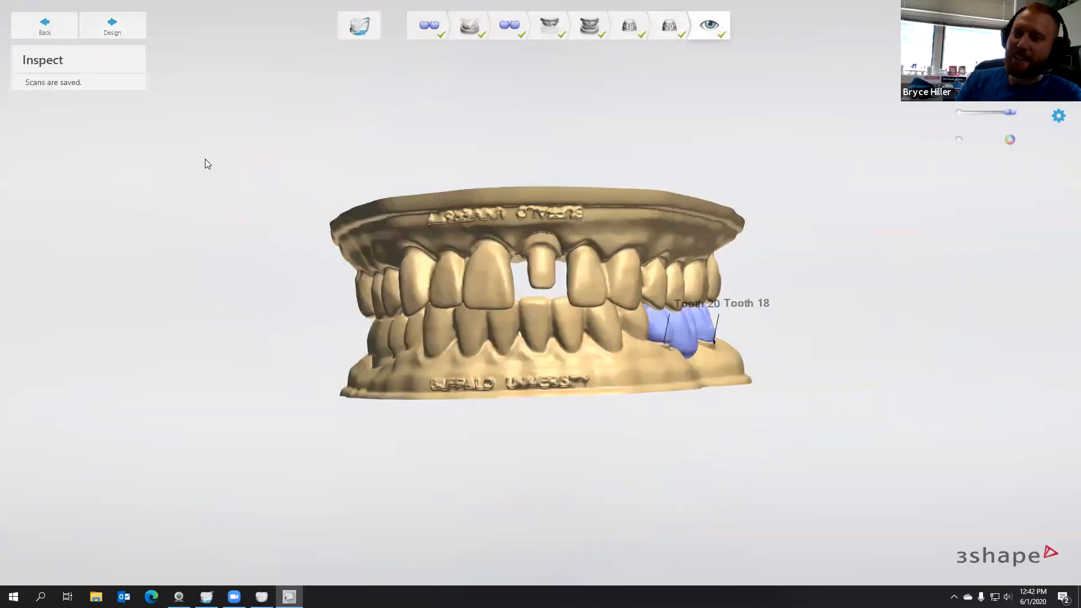
- Inspect the wax-up bridge between the occluded jaws around teeth 18 to 20 and send the saved scans to design
{"action": "right_click_drag", "start_coordinate": [502, 335], "coordinate": [287, 334]}
{"action": "scroll", "coordinate": [474, 347], "scroll_direction": "up", "scroll_amount": 3}
{"action": "scroll", "coordinate": [527, 376], "scroll_direction": "up", "scroll_amount": 3}
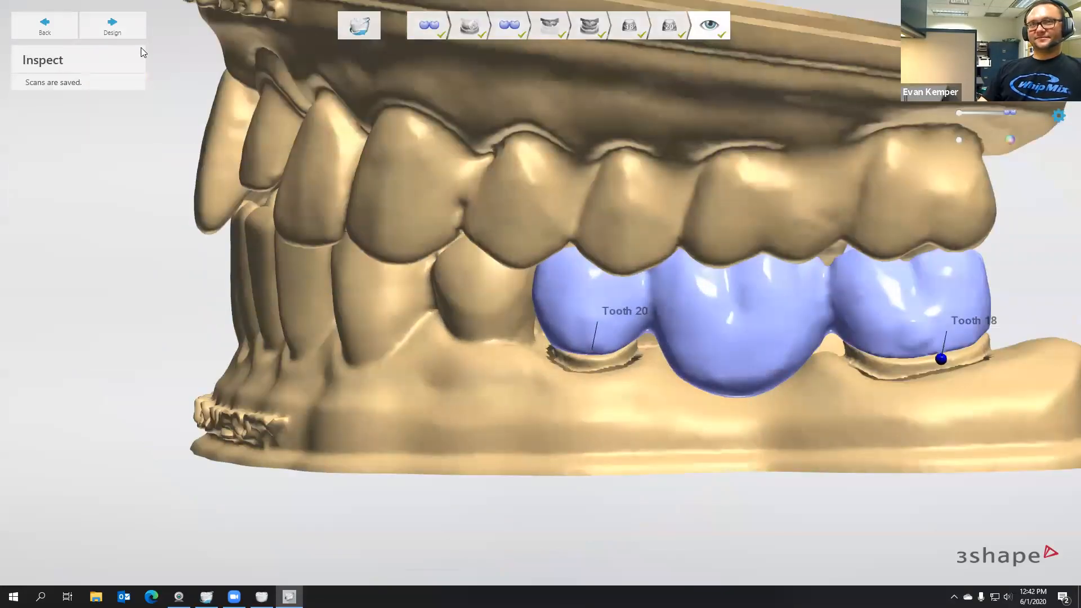
{"action": "left_click", "coordinate": [121, 25]}
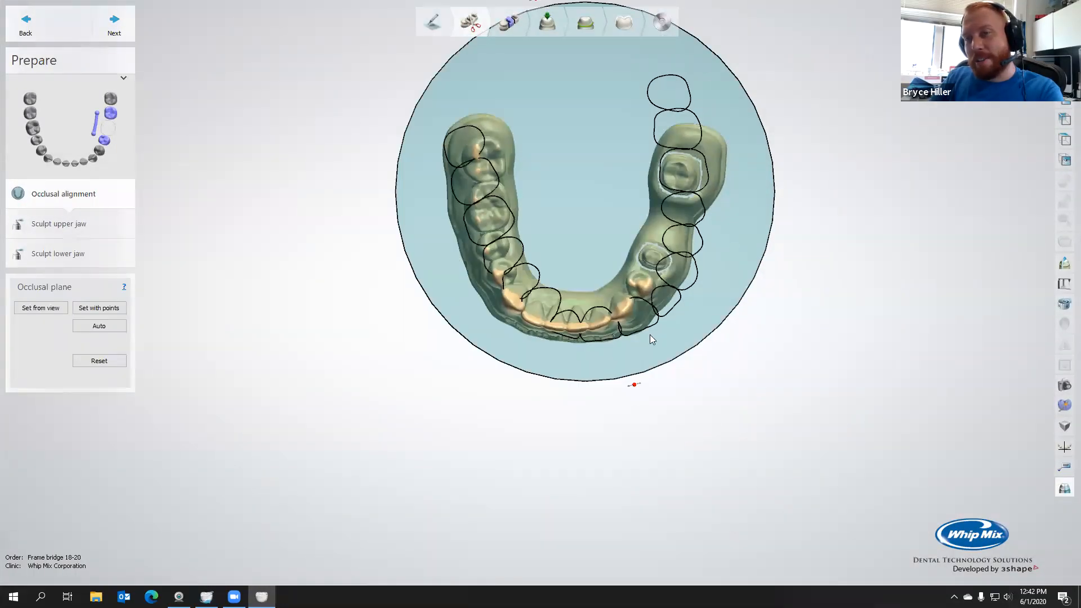
- Rotate, tilt and slightly raise the occlusal plane to fit its tooth outlines to the lower arch
{"action": "left_click_drag", "start_coordinate": [635, 389], "coordinate": [554, 389]}
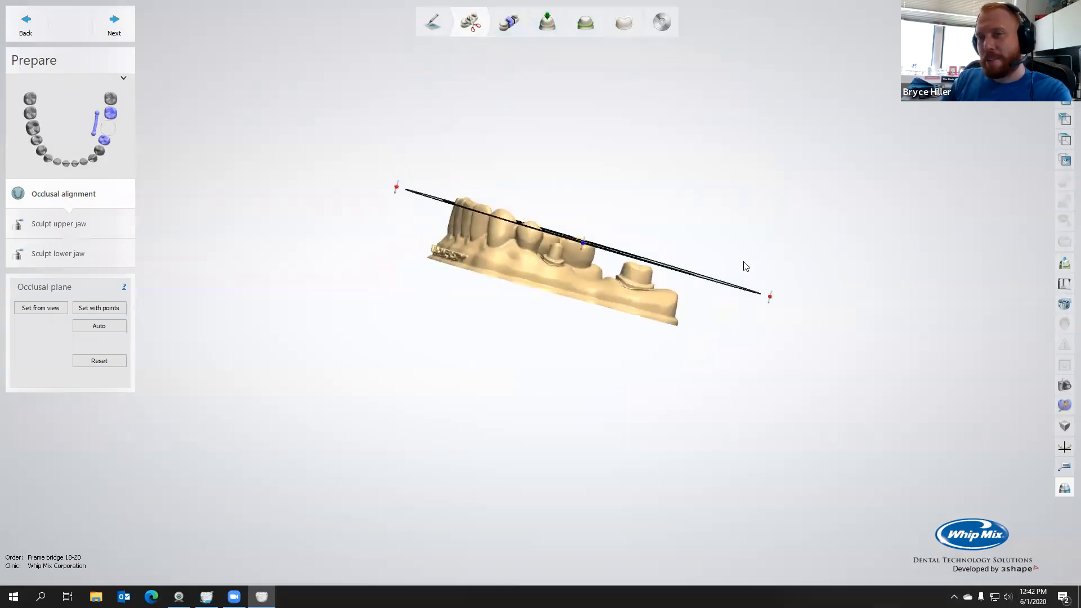
{"action": "left_click_drag", "start_coordinate": [770, 296], "coordinate": [771, 293]}
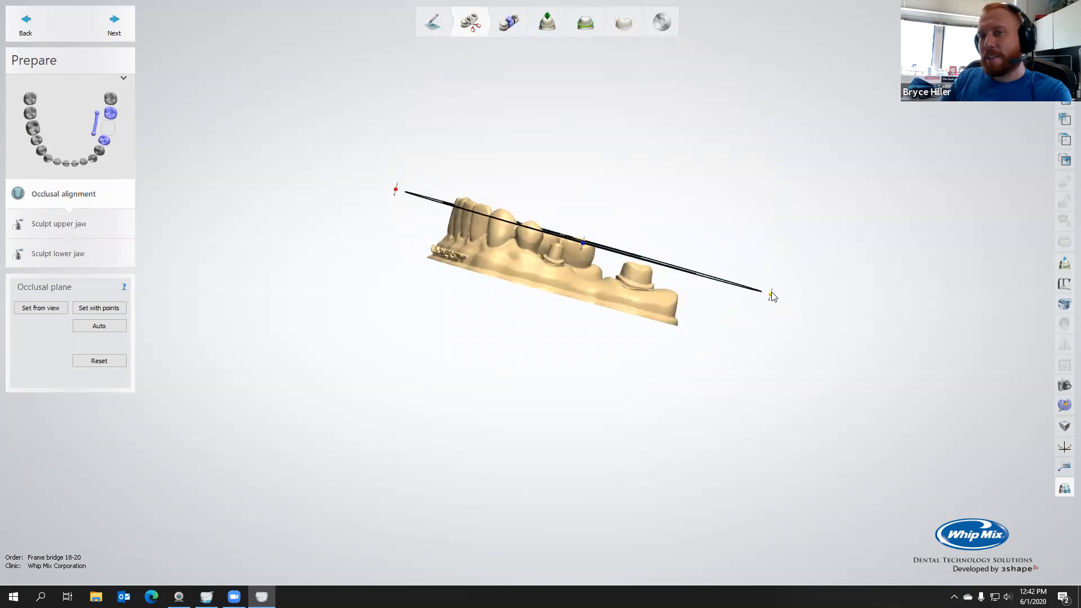
{"action": "left_click_drag", "start_coordinate": [582, 244], "coordinate": [584, 237]}
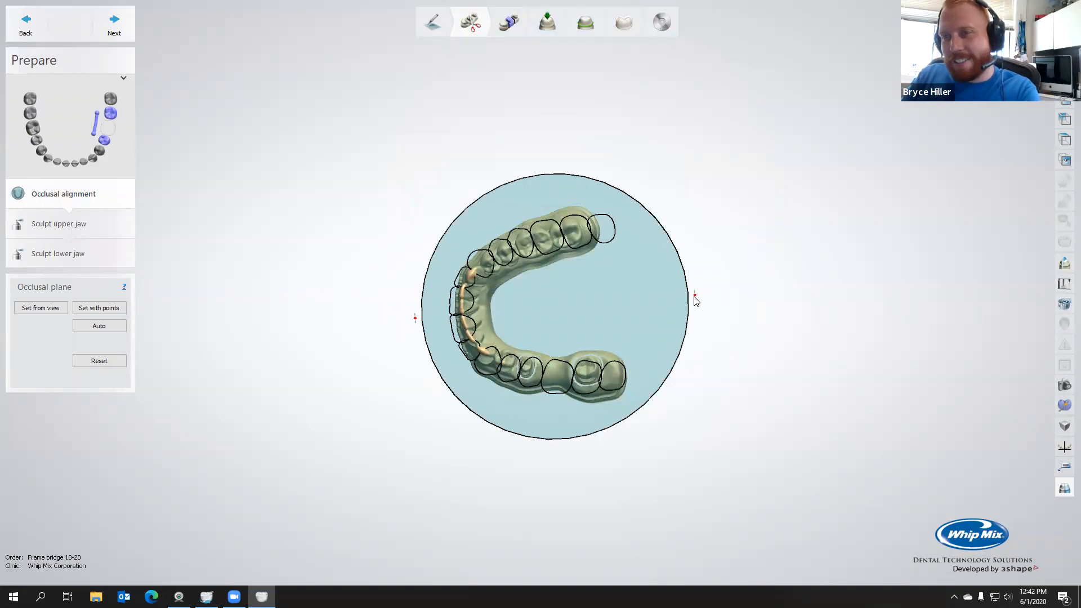
{"action": "left_click_drag", "start_coordinate": [696, 299], "coordinate": [695, 287]}
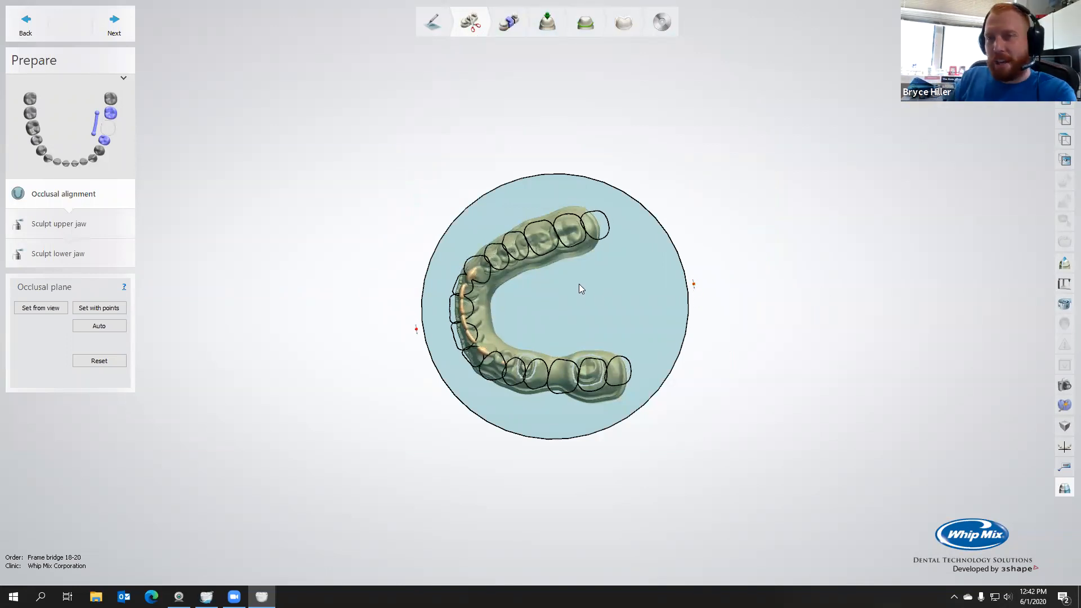
{"action": "scroll", "coordinate": [580, 285], "scroll_direction": "down", "scroll_amount": 3}
{"action": "right_click_drag", "start_coordinate": [581, 288], "coordinate": [680, 287]}
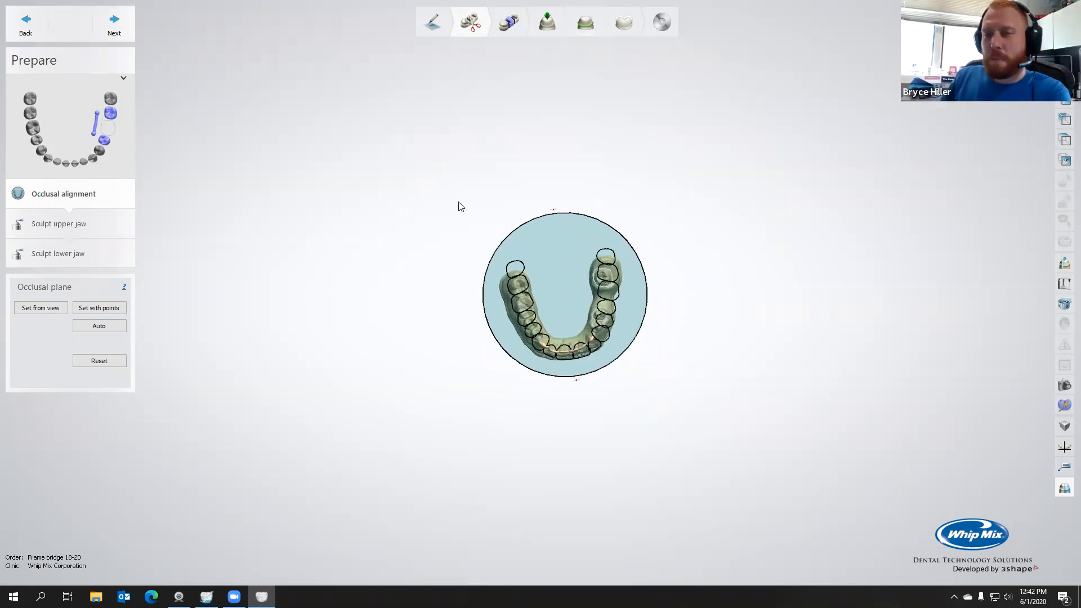
- Accept the occlusal plane, leave both jaws unsculpted, and accept the annotations for wax-ups 18 and 20
{"action": "scroll", "coordinate": [516, 353], "scroll_direction": "up", "scroll_amount": 3}
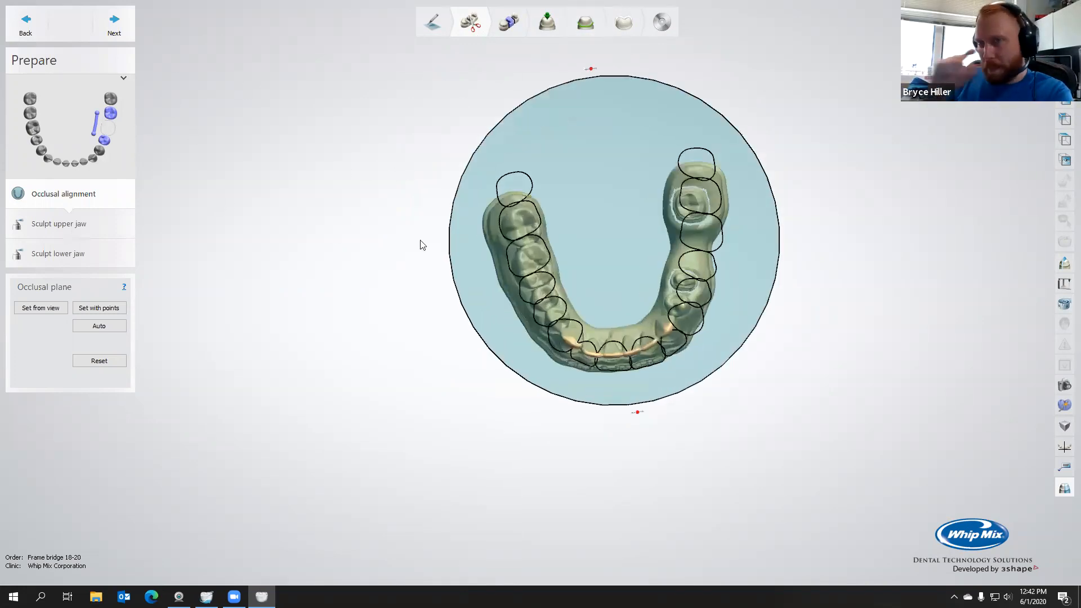
{"action": "left_click", "coordinate": [120, 33]}
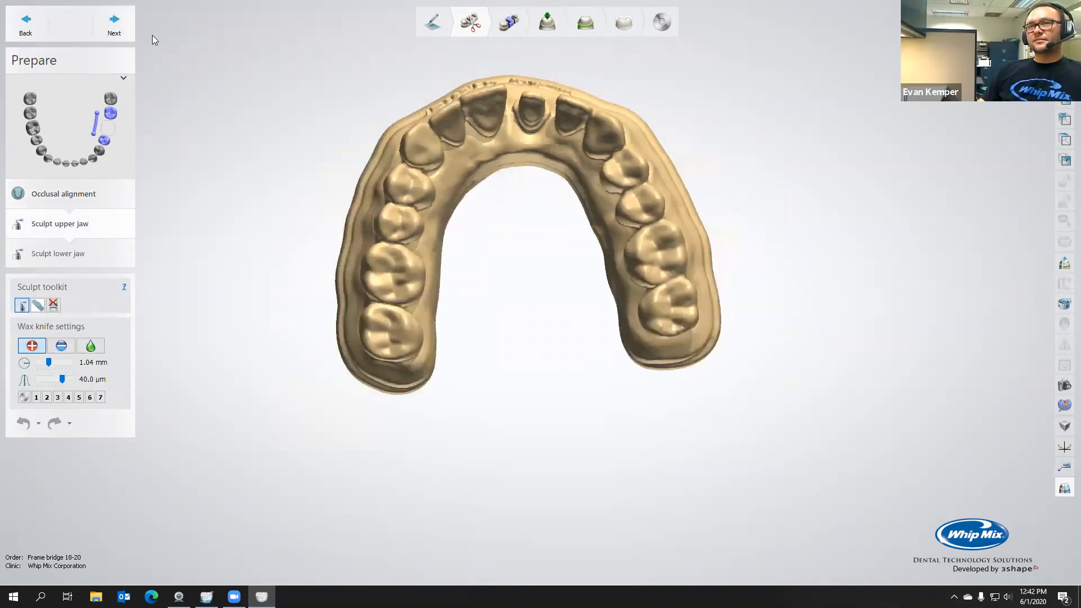
{"action": "left_click", "coordinate": [115, 24]}
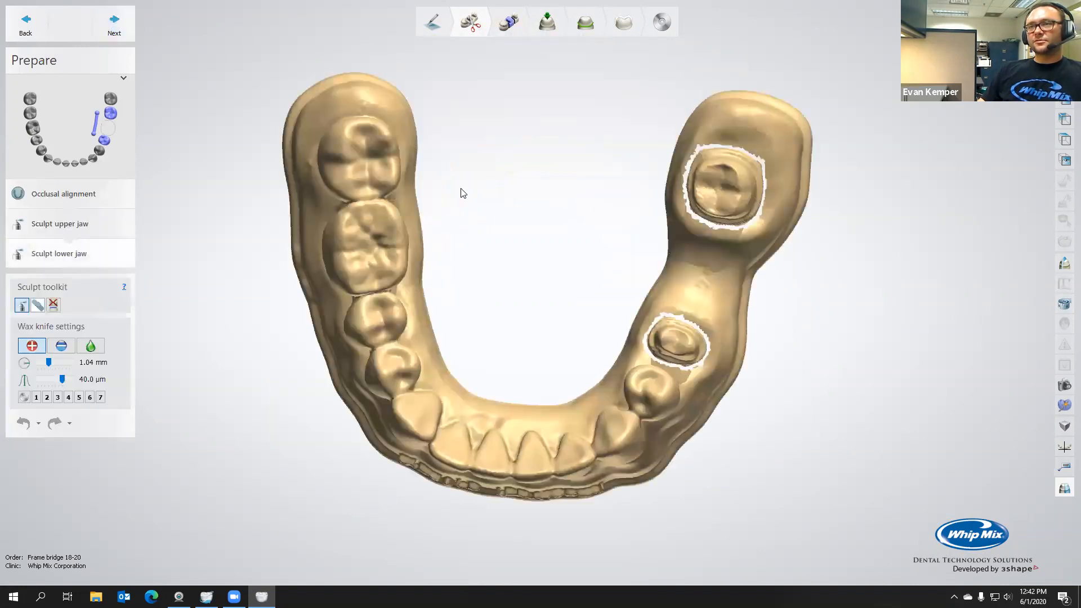
{"action": "right_click_drag", "start_coordinate": [463, 193], "coordinate": [204, 65]}
{"action": "left_click", "coordinate": [114, 25]}
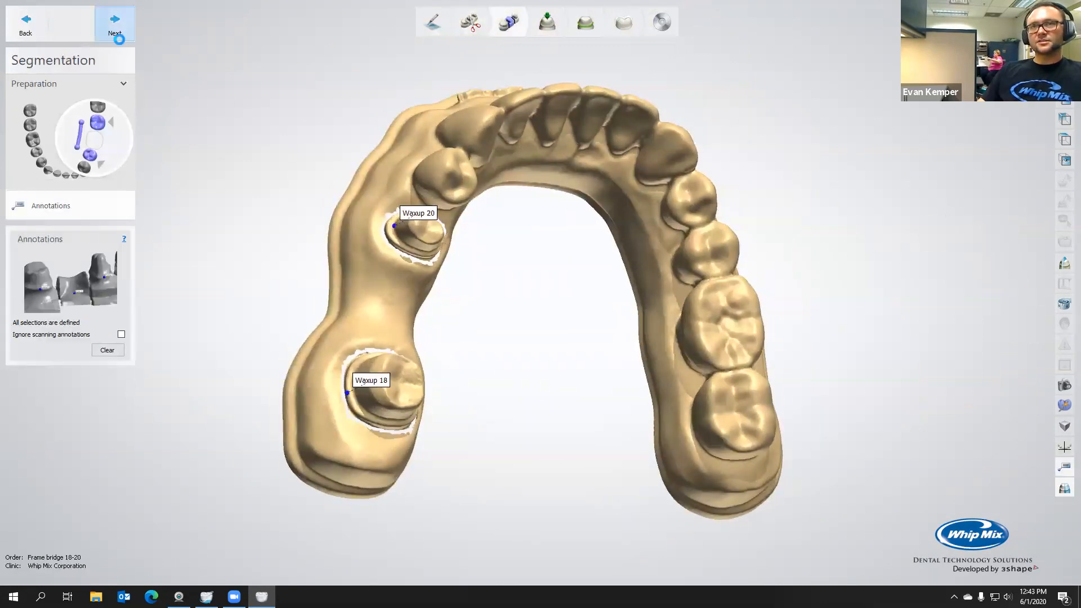
{"action": "left_click", "coordinate": [119, 42]}
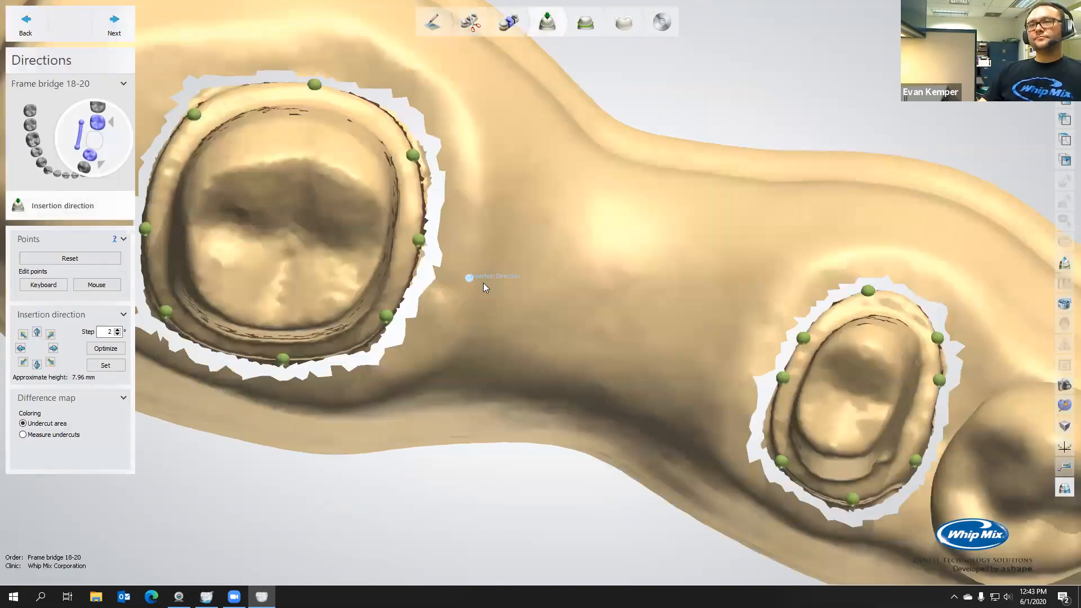
- Check the shared insertion direction over preparations 18 and 20 and accept it
{"action": "right_click_drag", "start_coordinate": [483, 283], "coordinate": [325, 156]}
{"action": "scroll", "coordinate": [501, 298], "scroll_direction": "down", "scroll_amount": 5}
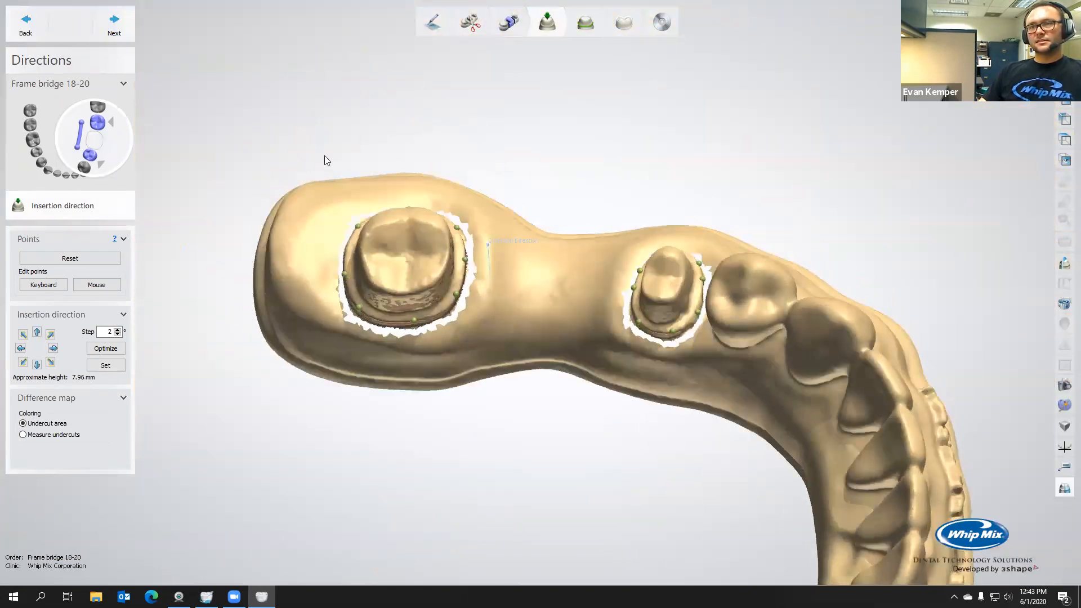
{"action": "left_click", "coordinate": [129, 31]}
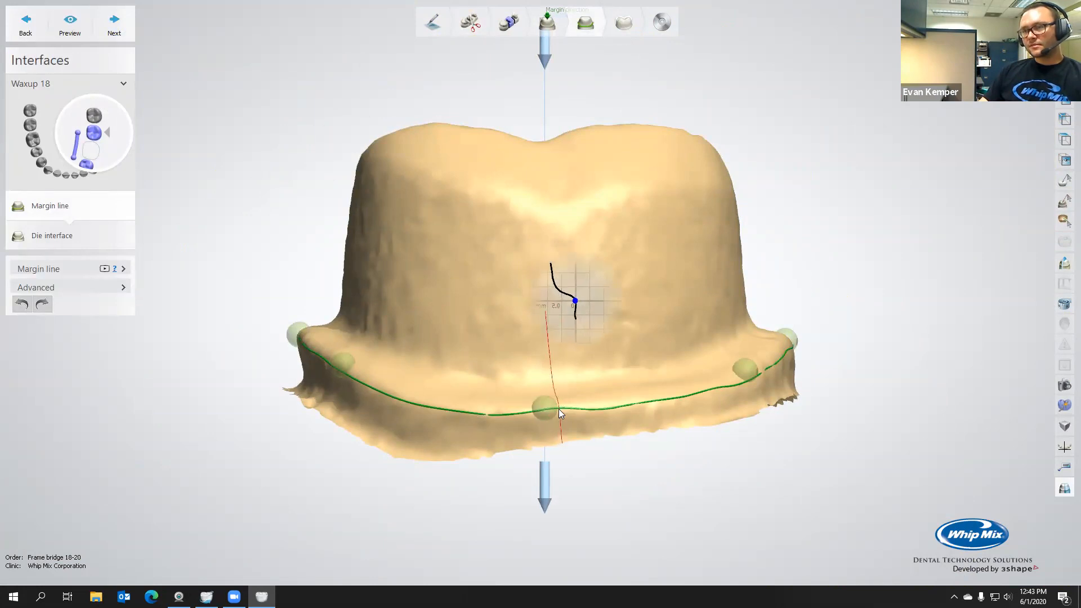
- Touch up the margin line on die 18, check it around the die, and accept it
{"action": "right_click_drag", "start_coordinate": [669, 406], "coordinate": [693, 388]}
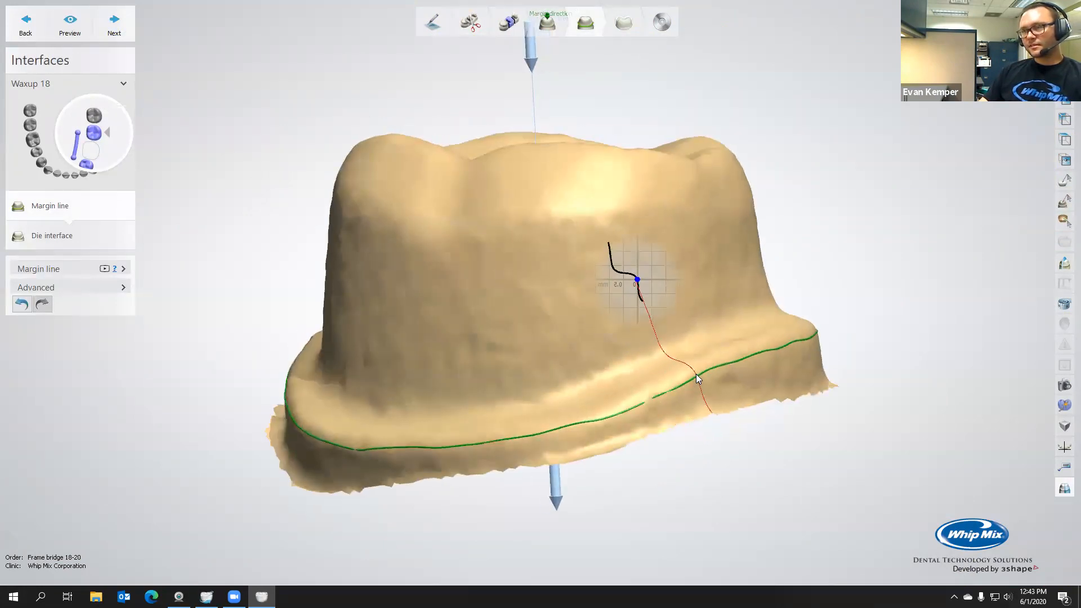
{"action": "right_click_drag", "start_coordinate": [792, 351], "coordinate": [680, 452]}
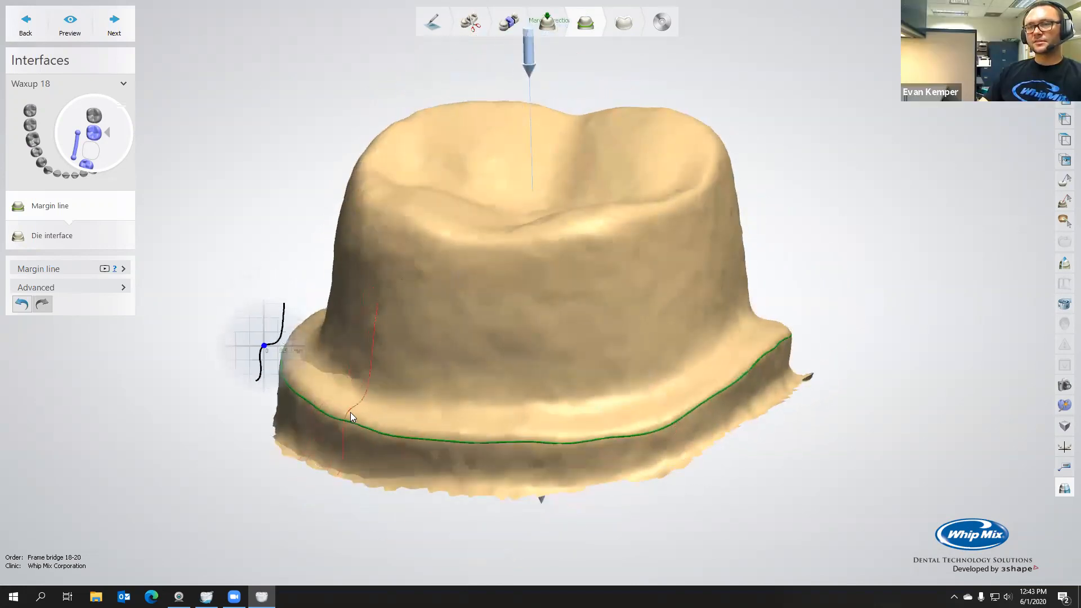
{"action": "left_click", "coordinate": [115, 25]}
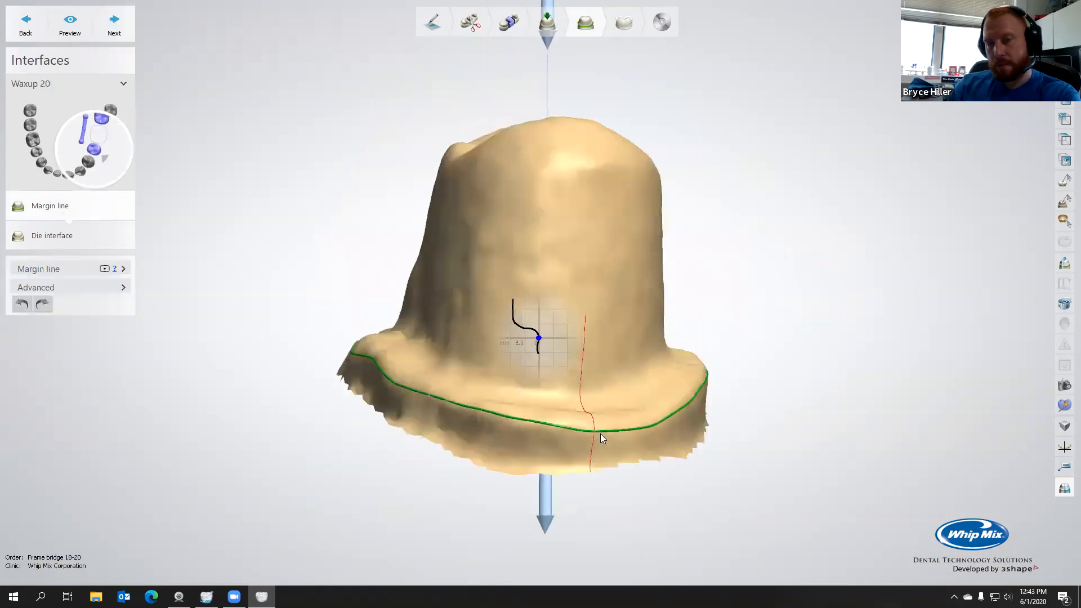
- Refine the margin line on die 20, check it from all sides, and accept it
{"action": "right_click_drag", "start_coordinate": [601, 433], "coordinate": [624, 436]}
{"action": "left_click_drag", "start_coordinate": [324, 329], "coordinate": [392, 369]}
{"action": "mouse_move", "coordinate": [392, 369]}
{"action": "right_mouse_down"}
{"action": "mouse_move", "coordinate": [363, 365]}
{"action": "mouse_move", "coordinate": [385, 383]}
{"action": "mouse_move", "coordinate": [297, 299]}
{"action": "right_mouse_up"}
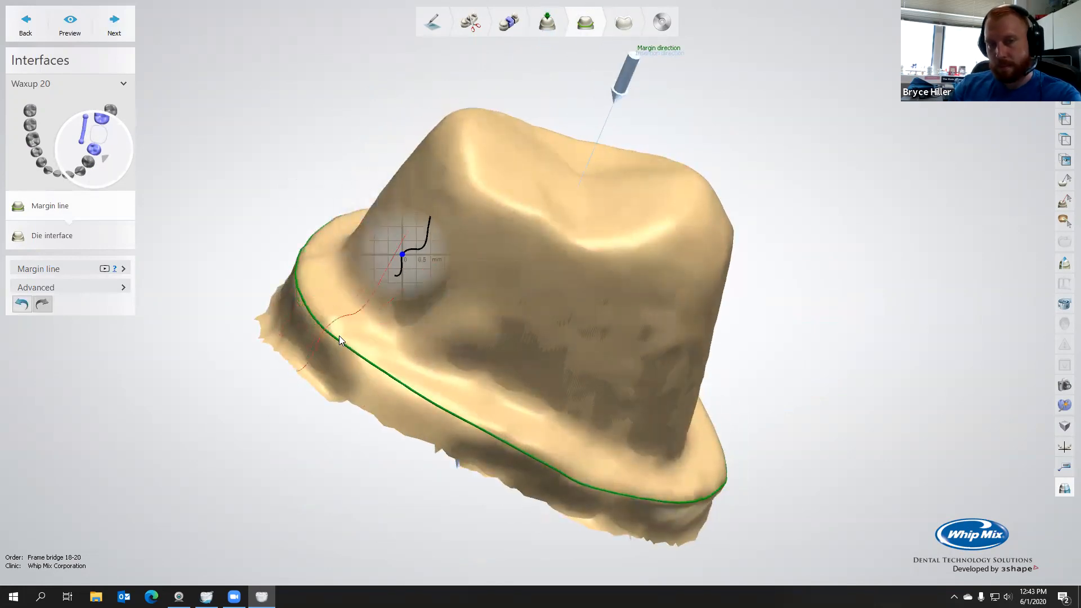
{"action": "right_click_drag", "start_coordinate": [350, 331], "coordinate": [400, 304]}
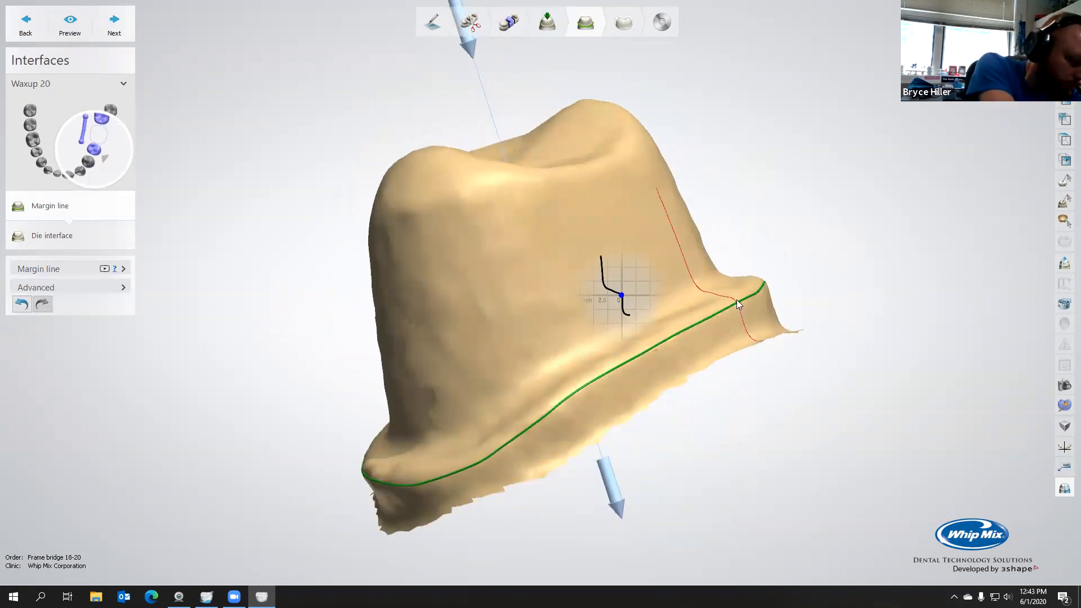
{"action": "left_click", "coordinate": [113, 25]}
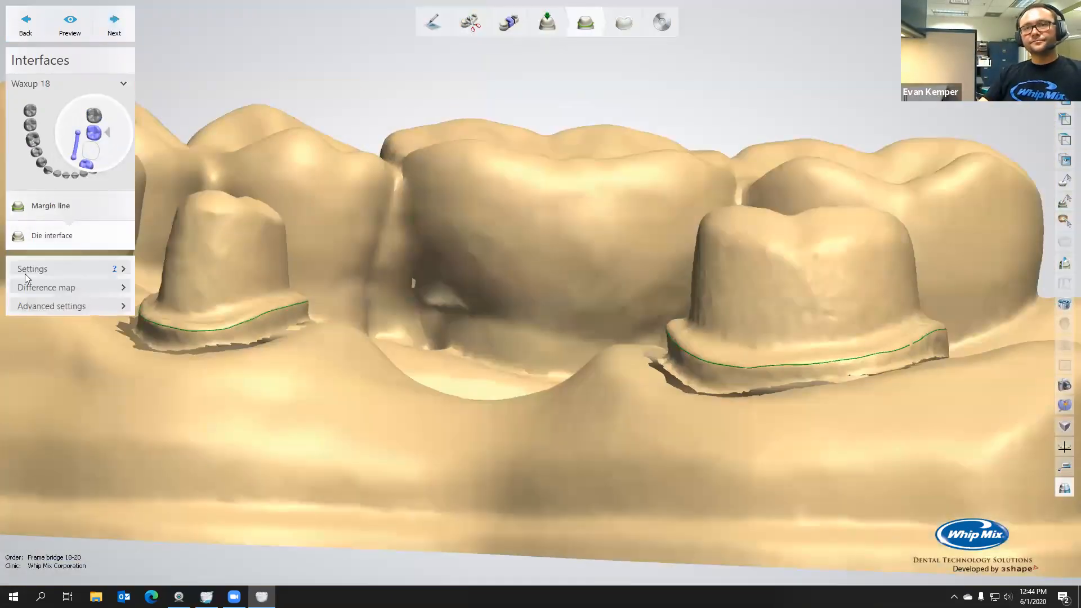
- Review the Wax-up Zr interface settings, including the advanced values, and apply them unchanged to dies 18 and 20
{"action": "left_click", "coordinate": [123, 288]}
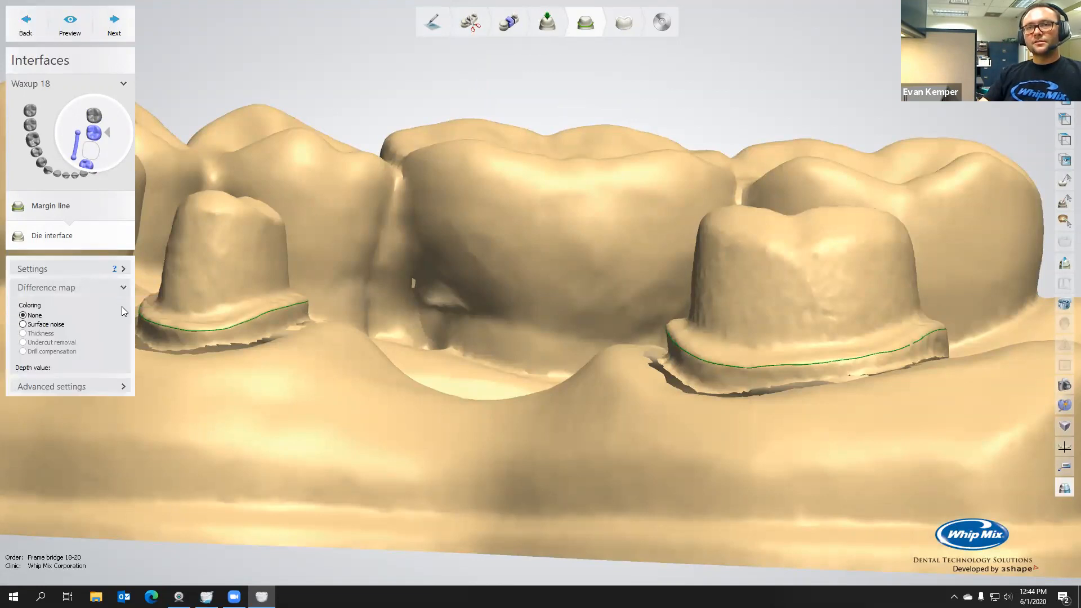
{"action": "left_click", "coordinate": [124, 269]}
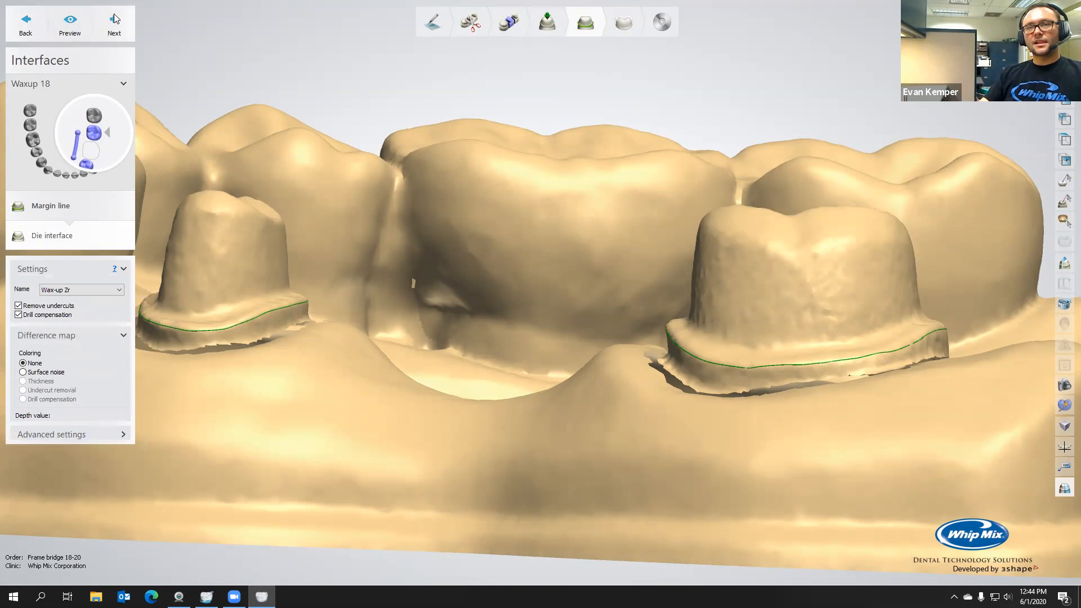
{"action": "left_click", "coordinate": [124, 435]}
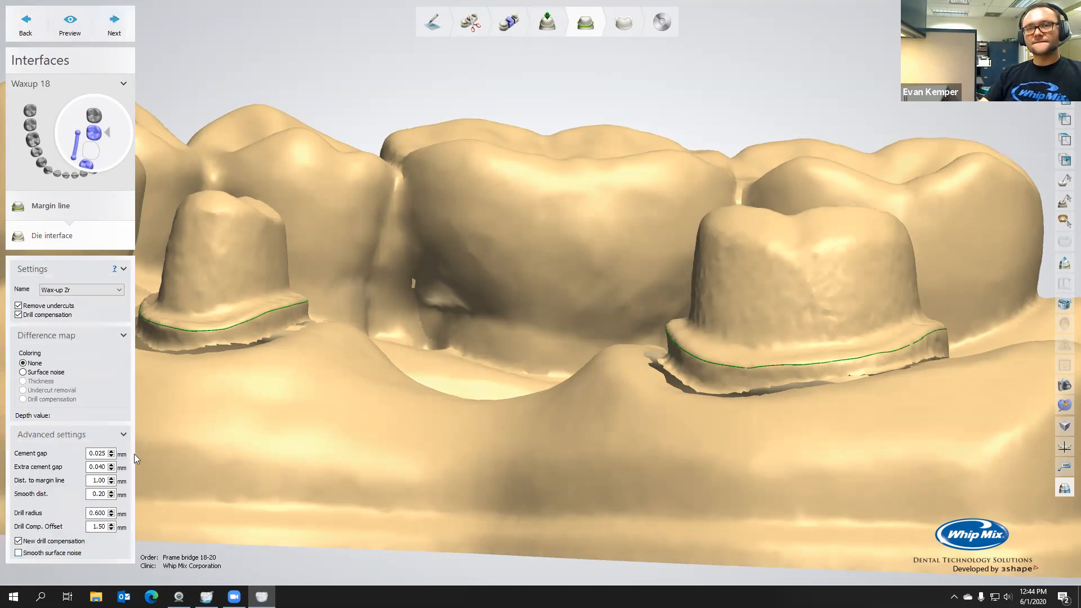
{"action": "left_click", "coordinate": [115, 21]}
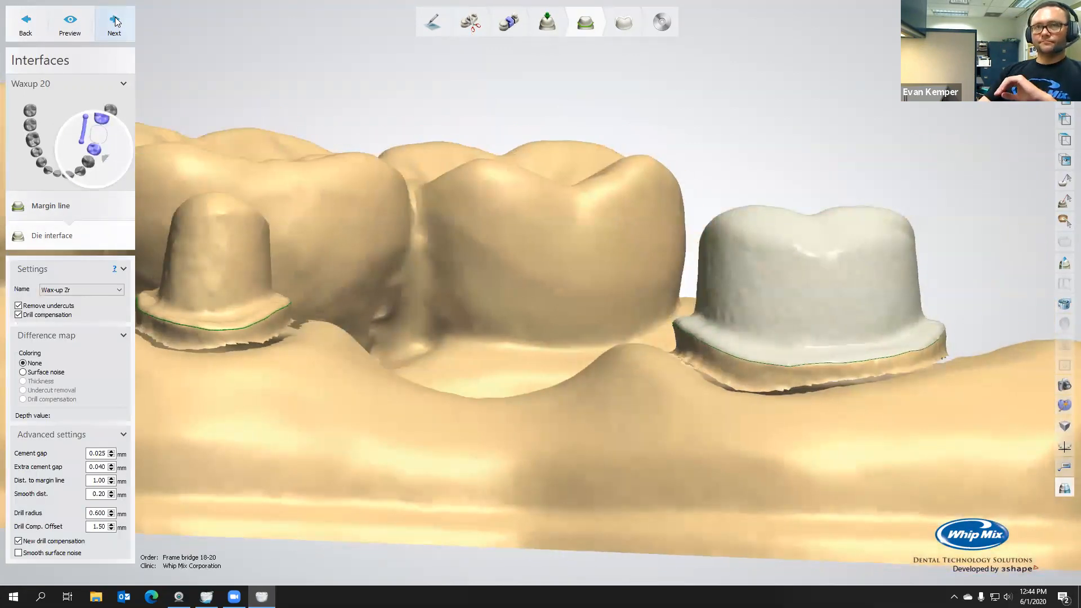
{"action": "left_click", "coordinate": [116, 21]}
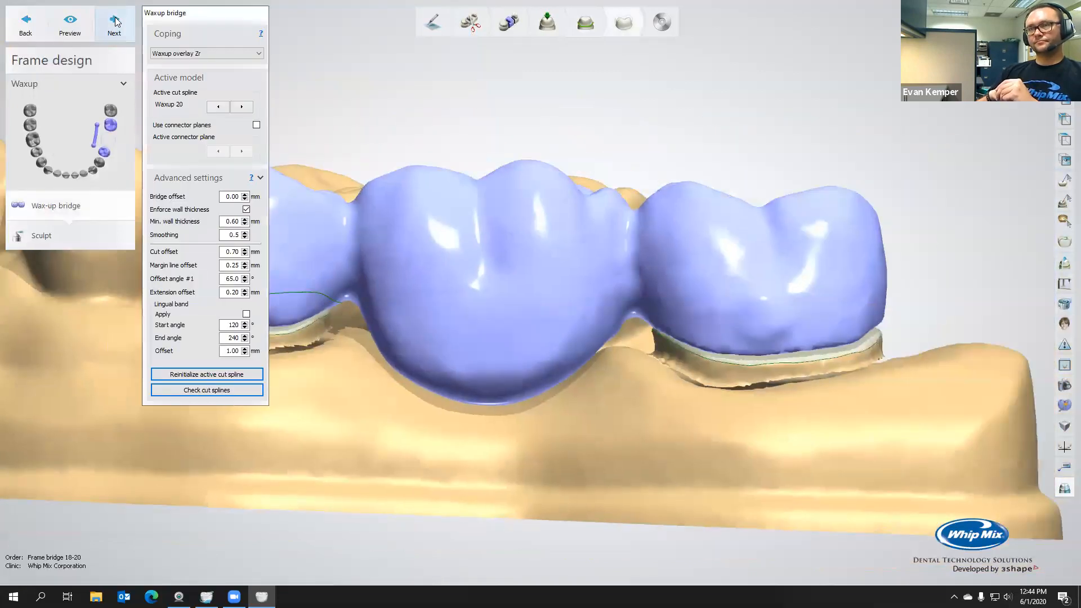
- Redraw the wax-up 20 cut spline around the crown above its margin and even out the dip in it
{"action": "mouse_move", "coordinate": [569, 290]}
{"action": "right_mouse_down"}
{"action": "mouse_move", "coordinate": [571, 264]}
{"action": "mouse_move", "coordinate": [575, 280]}
{"action": "mouse_move", "coordinate": [577, 270]}
{"action": "right_mouse_up"}
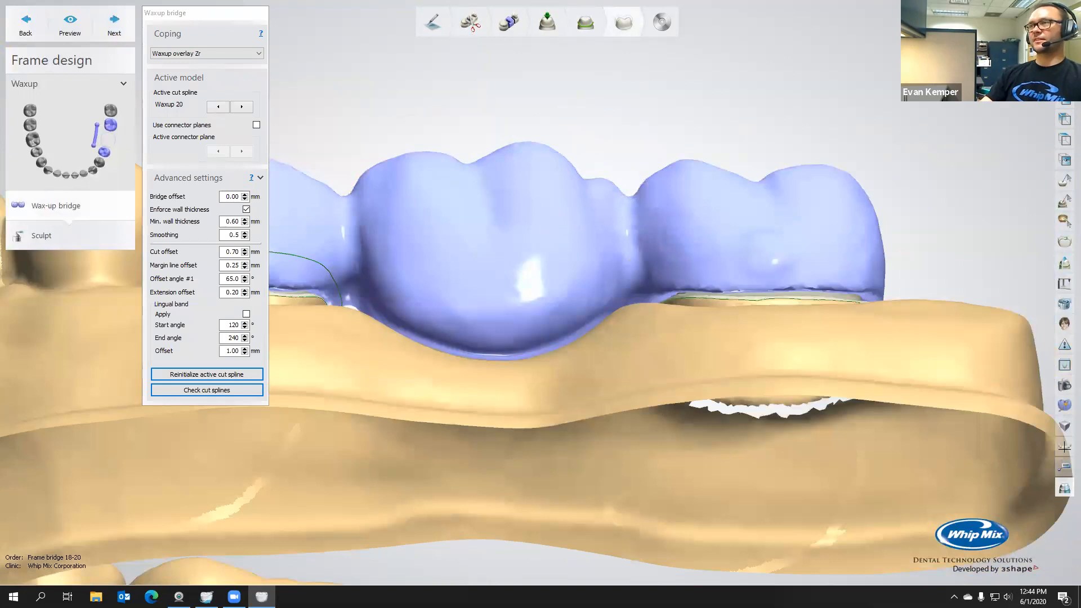
{"action": "right_click_drag", "start_coordinate": [726, 338], "coordinate": [581, 315]}
{"action": "scroll", "coordinate": [537, 289], "scroll_direction": "up", "scroll_amount": 3}
{"action": "scroll", "coordinate": [544, 295], "scroll_direction": "down", "scroll_amount": 3}
{"action": "scroll", "coordinate": [547, 297], "scroll_direction": "down", "scroll_amount": 2}
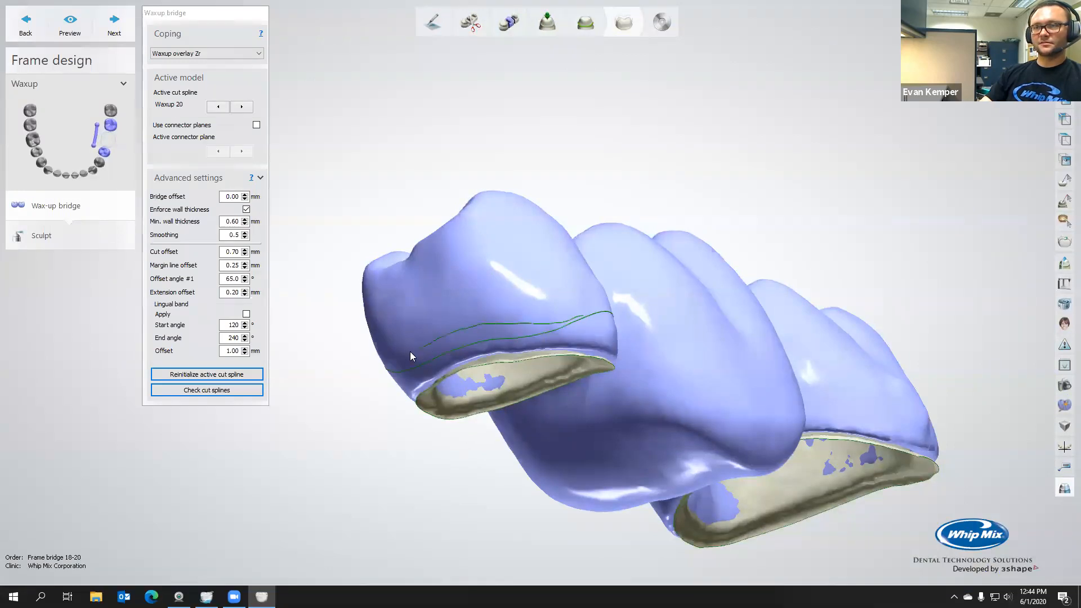
{"action": "right_click_drag", "start_coordinate": [499, 329], "coordinate": [469, 312]}
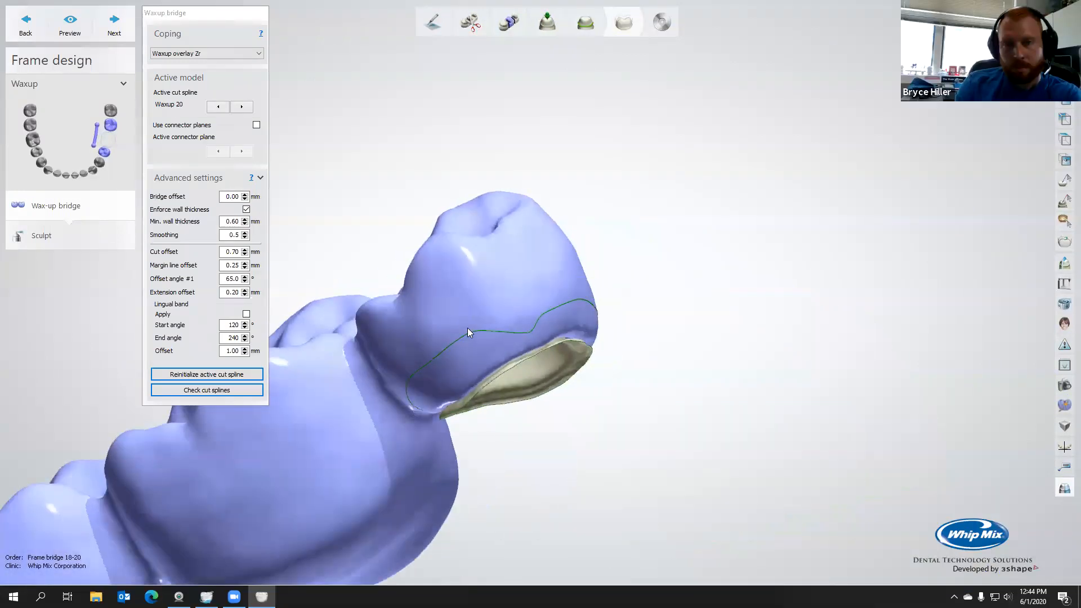
{"action": "left_click_drag", "start_coordinate": [531, 316], "coordinate": [506, 318]}
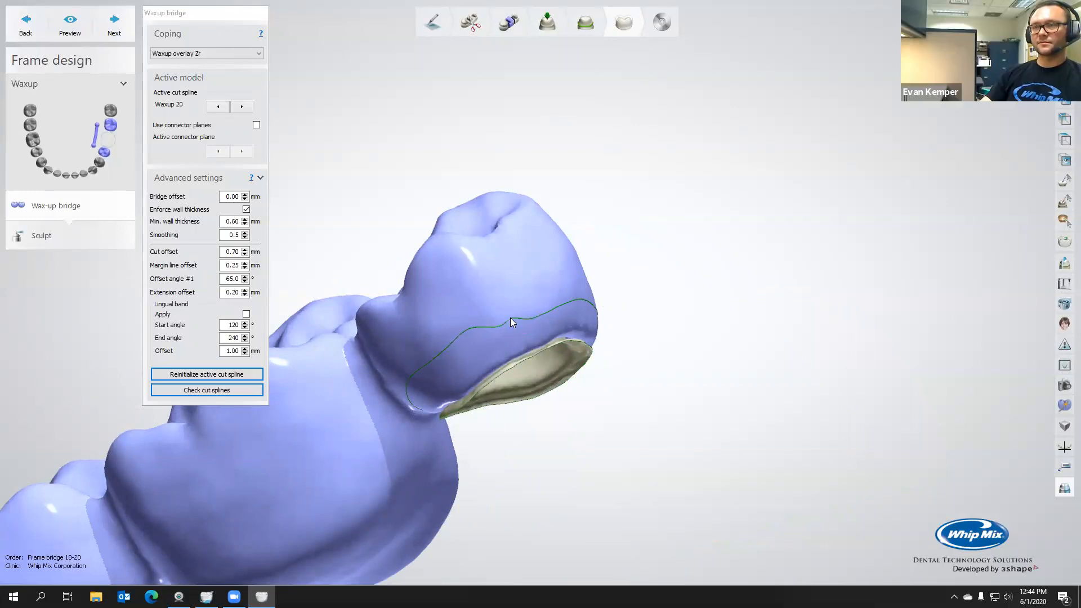
{"action": "right_click_drag", "start_coordinate": [553, 307], "coordinate": [472, 342]}
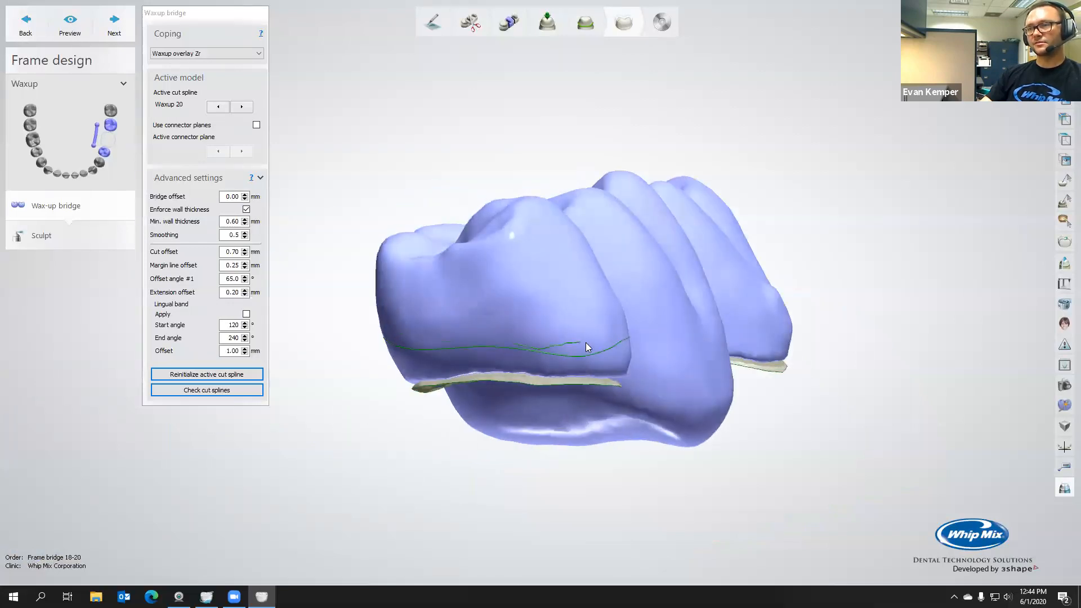
{"action": "right_click_drag", "start_coordinate": [600, 341], "coordinate": [447, 294]}
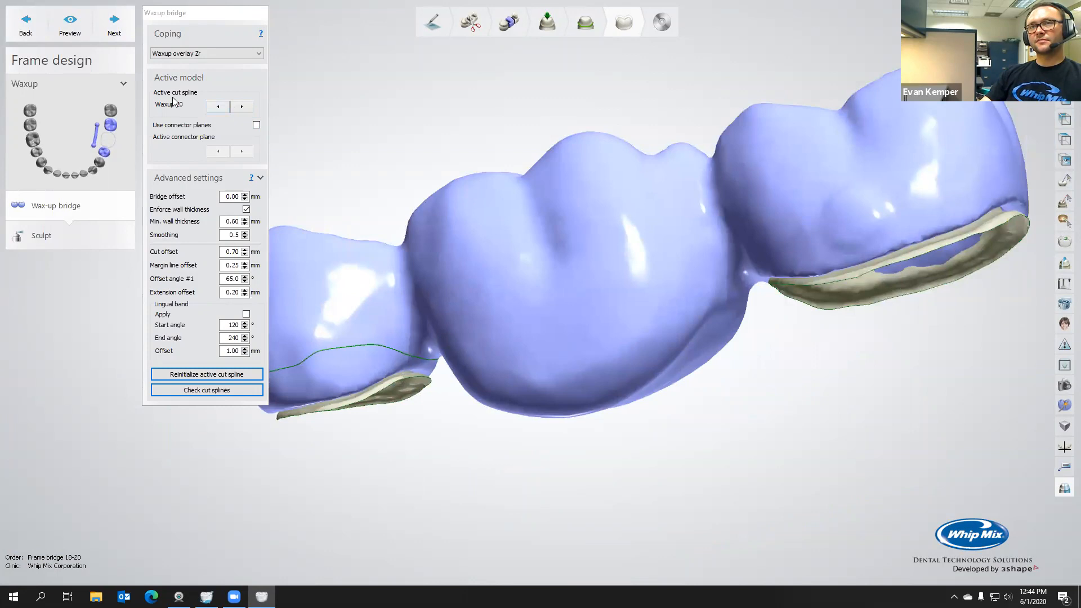
- Make wax-up 18 the active cut spline and redraw it smoothly around the crown above its margin
{"action": "left_click", "coordinate": [239, 109]}
{"action": "right_click_drag", "start_coordinate": [373, 178], "coordinate": [553, 232]}
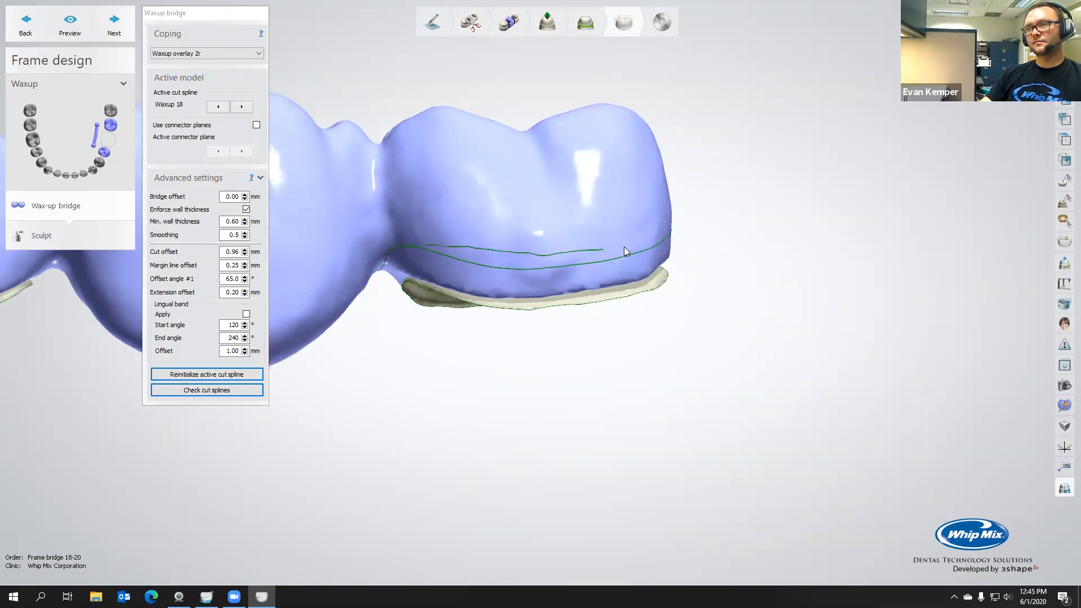
{"action": "right_click_drag", "start_coordinate": [672, 226], "coordinate": [543, 259]}
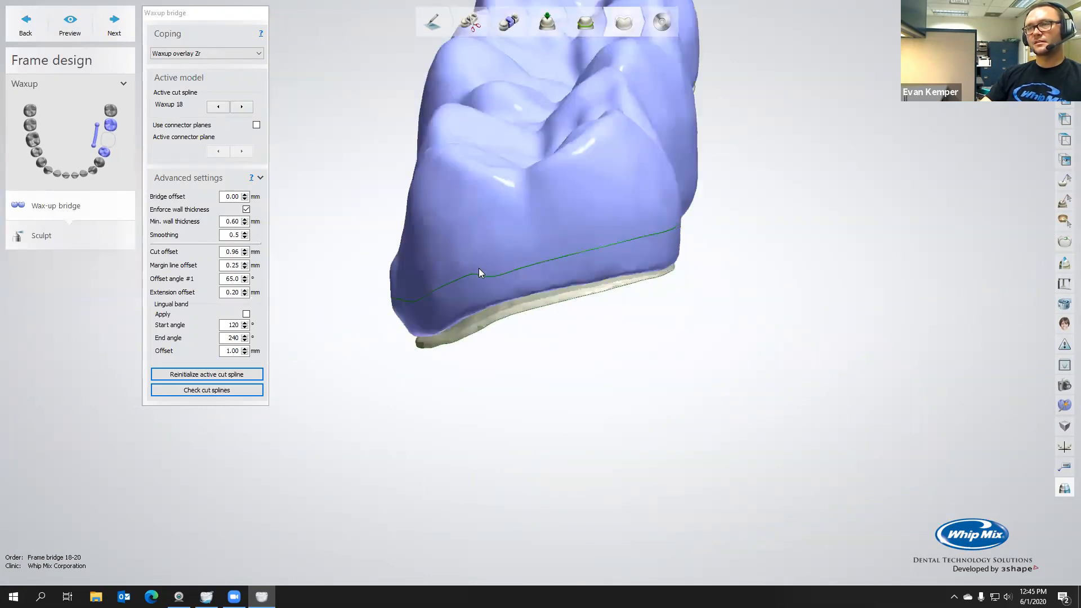
{"action": "mouse_move", "coordinate": [563, 260]}
{"action": "right_mouse_down"}
{"action": "mouse_move", "coordinate": [507, 270]}
{"action": "mouse_move", "coordinate": [509, 243]}
{"action": "mouse_move", "coordinate": [611, 270]}
{"action": "mouse_move", "coordinate": [703, 234]}
{"action": "mouse_move", "coordinate": [659, 278]}
{"action": "mouse_move", "coordinate": [569, 269]}
{"action": "right_mouse_up"}
{"action": "mouse_move", "coordinate": [569, 265]}
{"action": "middle_mouse_down"}
{"action": "mouse_move", "coordinate": [588, 258]}
{"action": "mouse_move", "coordinate": [573, 272]}
{"action": "middle_mouse_up"}
{"action": "scroll", "coordinate": [586, 258], "scroll_direction": "down", "scroll_amount": 5}
{"action": "right_click_drag", "start_coordinate": [574, 273], "coordinate": [594, 282]}
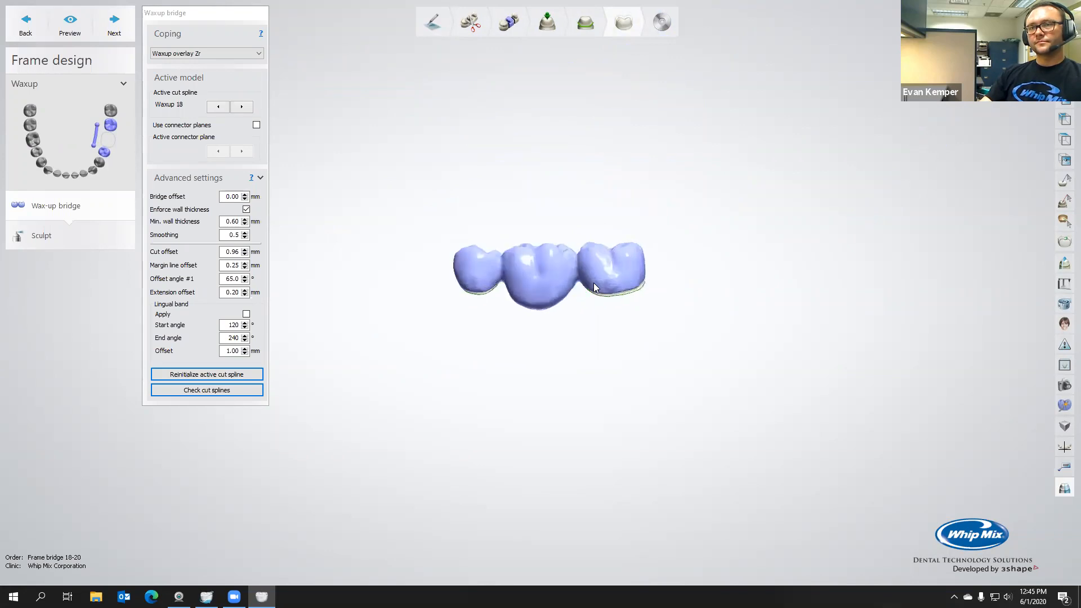
- Check both cut splines for problems and generate the wax-up bridge for sculpting
{"action": "left_click", "coordinate": [239, 392]}
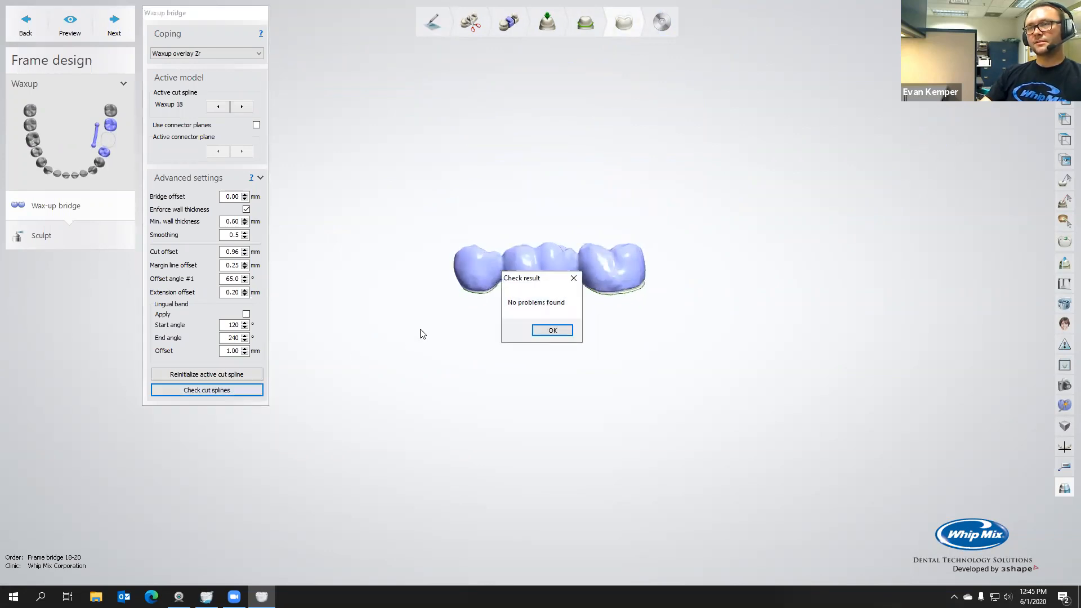
{"action": "left_click", "coordinate": [546, 335]}
{"action": "left_click", "coordinate": [114, 23]}
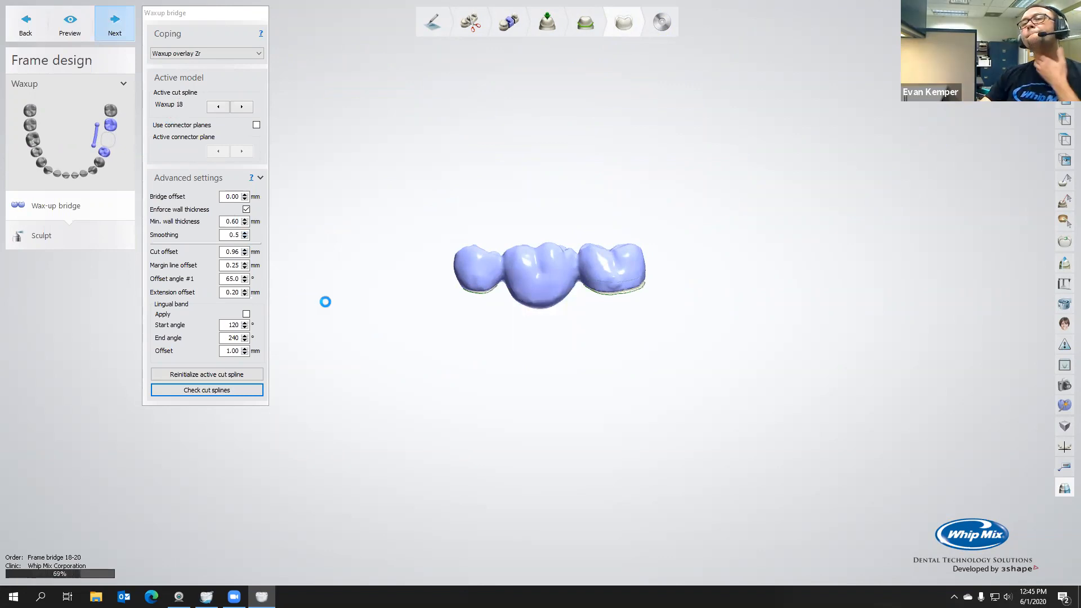
- Set the wax knife to smoothing with a 1.88 mm radius and strength 1.40 for the crown on tooth 18
{"action": "mouse_move", "coordinate": [469, 286]}
{"action": "right_mouse_down"}
{"action": "mouse_move", "coordinate": [485, 188]}
{"action": "mouse_move", "coordinate": [494, 232]}
{"action": "right_mouse_up"}
{"action": "scroll", "coordinate": [496, 236], "scroll_direction": "up", "scroll_amount": 5}
{"action": "mouse_move", "coordinate": [632, 322]}
{"action": "right_mouse_down"}
{"action": "mouse_move", "coordinate": [580, 359]}
{"action": "mouse_move", "coordinate": [544, 359]}
{"action": "mouse_move", "coordinate": [638, 361]}
{"action": "mouse_move", "coordinate": [591, 357]}
{"action": "right_mouse_up"}
{"action": "left_click", "coordinate": [42, 235]}
{"action": "left_click", "coordinate": [37, 287]}
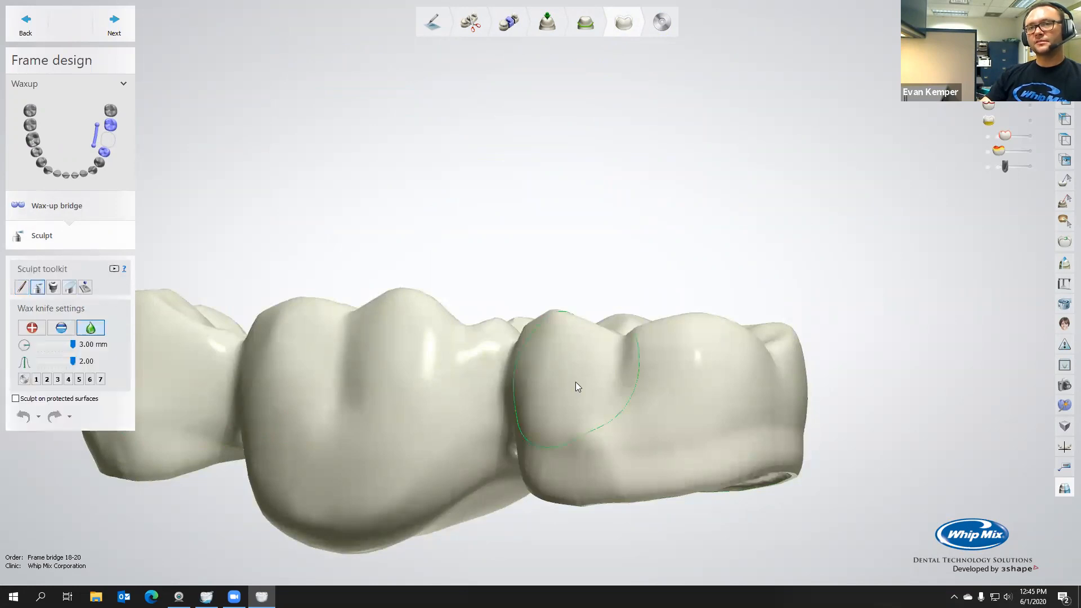
{"action": "scroll", "coordinate": [602, 469], "scroll_direction": "down", "scroll_amount": 5, "text": "ctrl"}
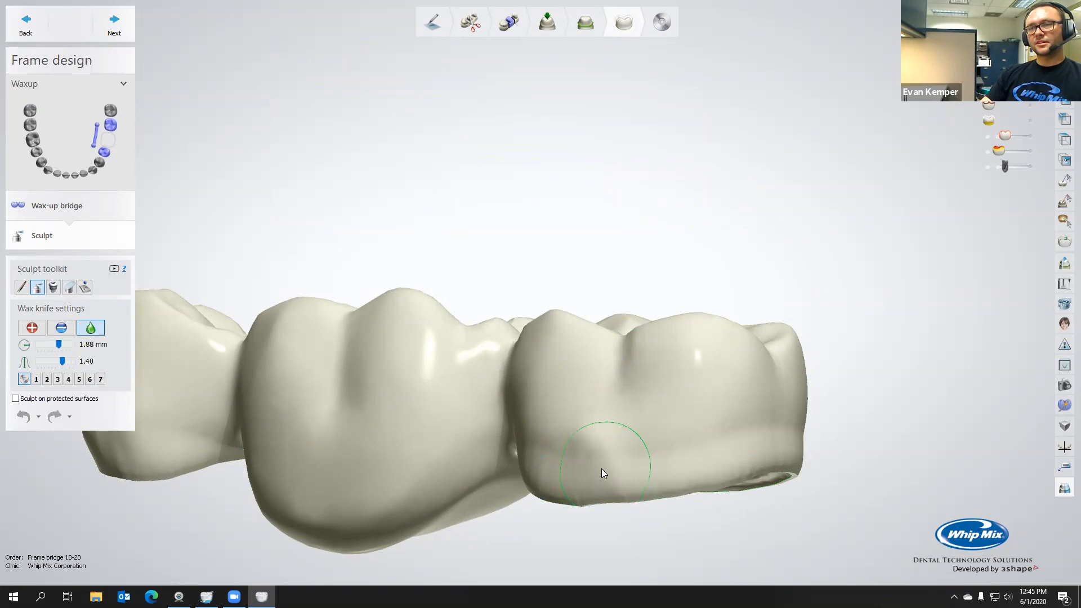
- Try smoothing the bump near the margin of crown 18 at strength 2.00, and undo the stroke
{"action": "scroll", "coordinate": [601, 468], "scroll_direction": "up", "scroll_amount": 3, "text": "shift"}
{"action": "mouse_move", "coordinate": [613, 455]}
{"action": "left_mouse_down"}
{"action": "mouse_move", "coordinate": [559, 466]}
{"action": "mouse_move", "coordinate": [583, 462]}
{"action": "left_mouse_up"}
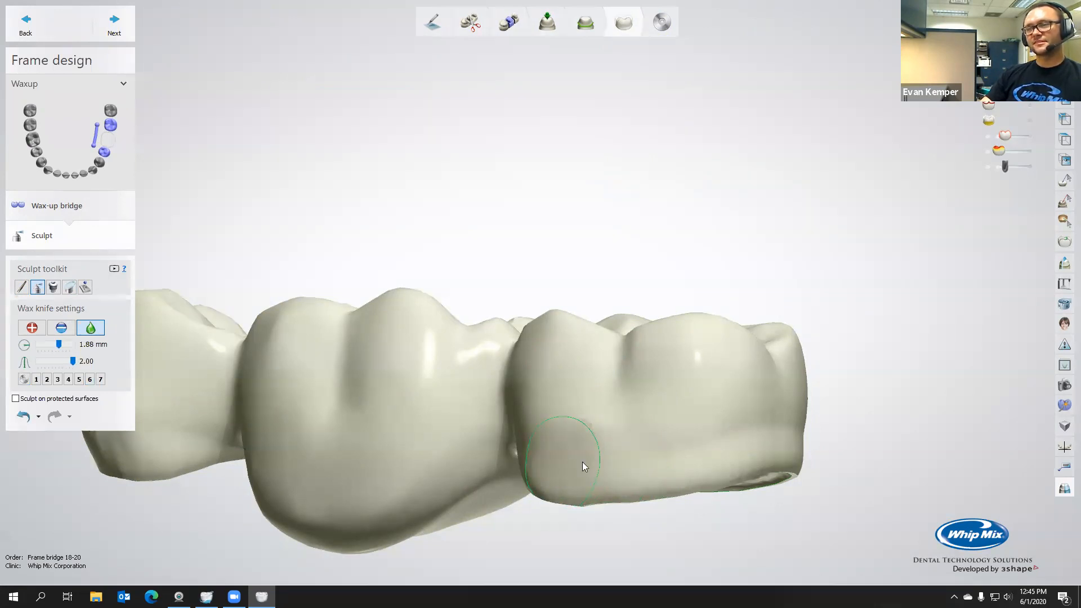
{"action": "key", "text": "ctrl+z"}
- Smooth the bump near the margin of crown 18 with the wax knife at 1.88 mm radius and strength 1.40
{"action": "scroll", "coordinate": [613, 462], "scroll_direction": "down", "scroll_amount": 3, "text": "ctrl"}
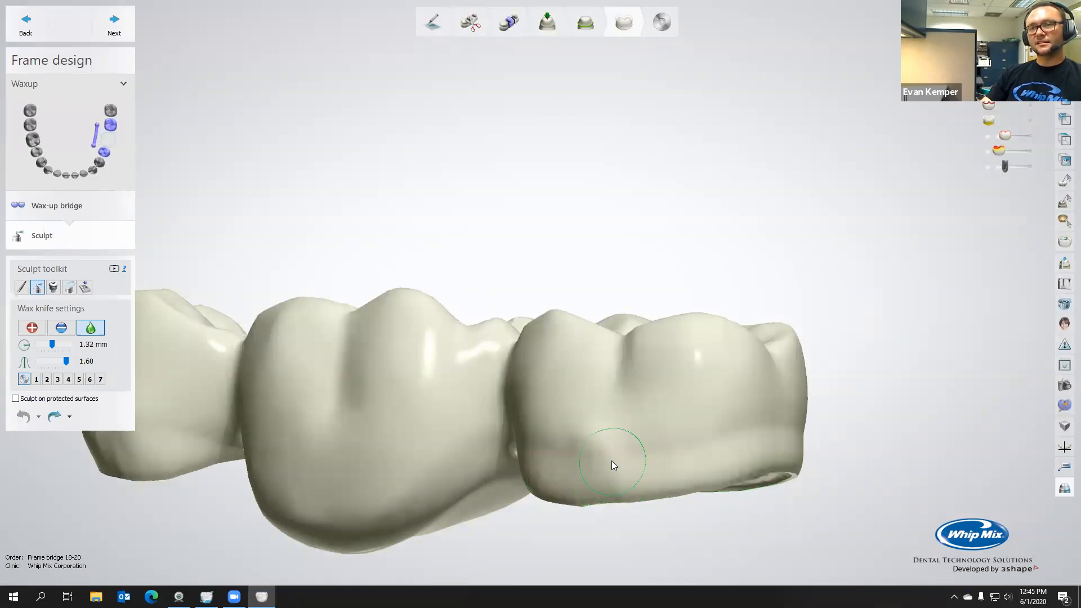
{"action": "scroll", "coordinate": [611, 461], "scroll_direction": "up", "scroll_amount": 3, "text": "ctrl"}
{"action": "left_click_drag", "start_coordinate": [611, 461], "coordinate": [556, 462]}
- Examine the margins, connectors and pontic of the sculpted bridge up close from all sides
{"action": "mouse_move", "coordinate": [556, 462]}
{"action": "right_mouse_down"}
{"action": "mouse_move", "coordinate": [645, 420]}
{"action": "mouse_move", "coordinate": [618, 433]}
{"action": "right_mouse_up"}
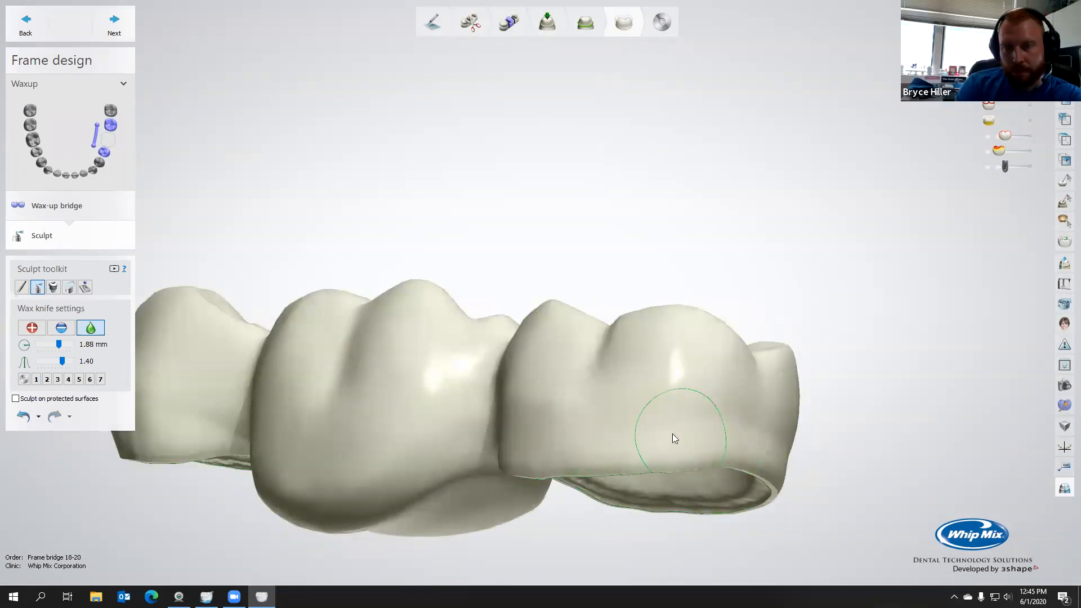
{"action": "right_click_drag", "start_coordinate": [723, 456], "coordinate": [547, 451]}
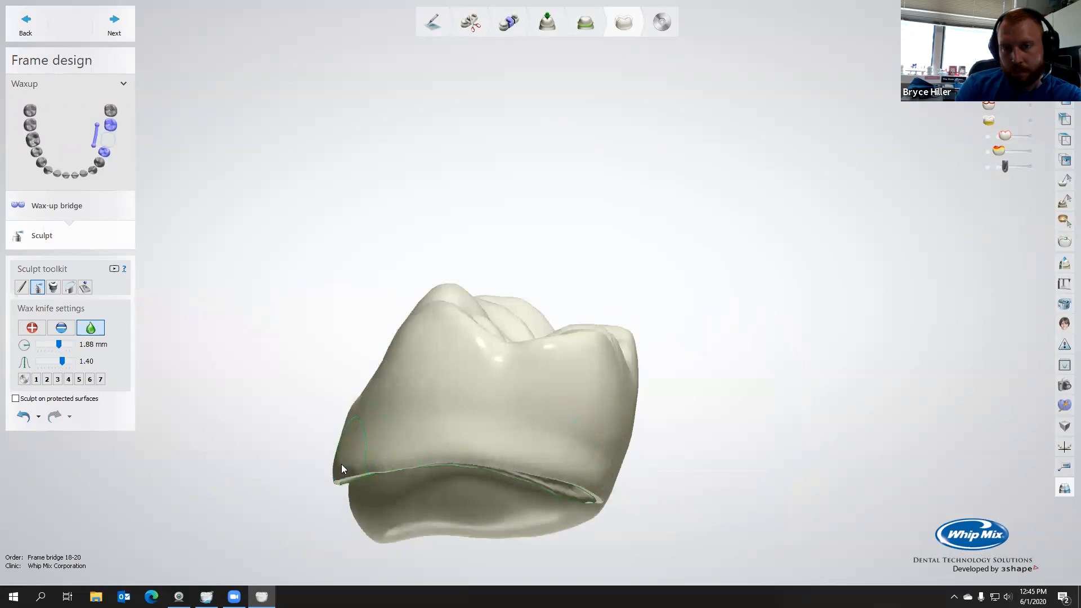
{"action": "right_click_drag", "start_coordinate": [561, 447], "coordinate": [339, 410]}
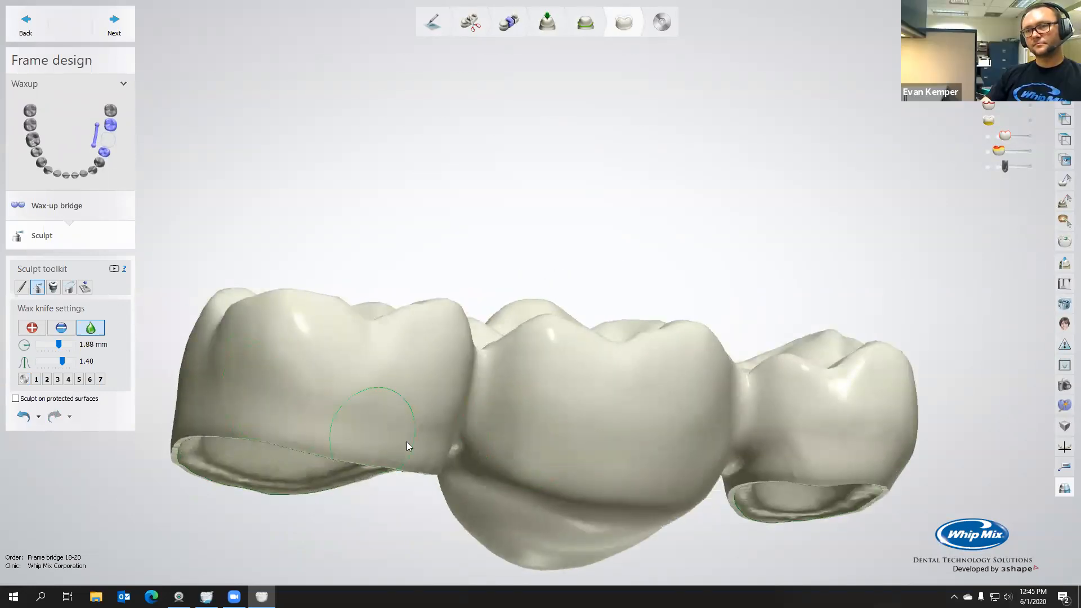
{"action": "right_click_drag", "start_coordinate": [424, 444], "coordinate": [402, 421]}
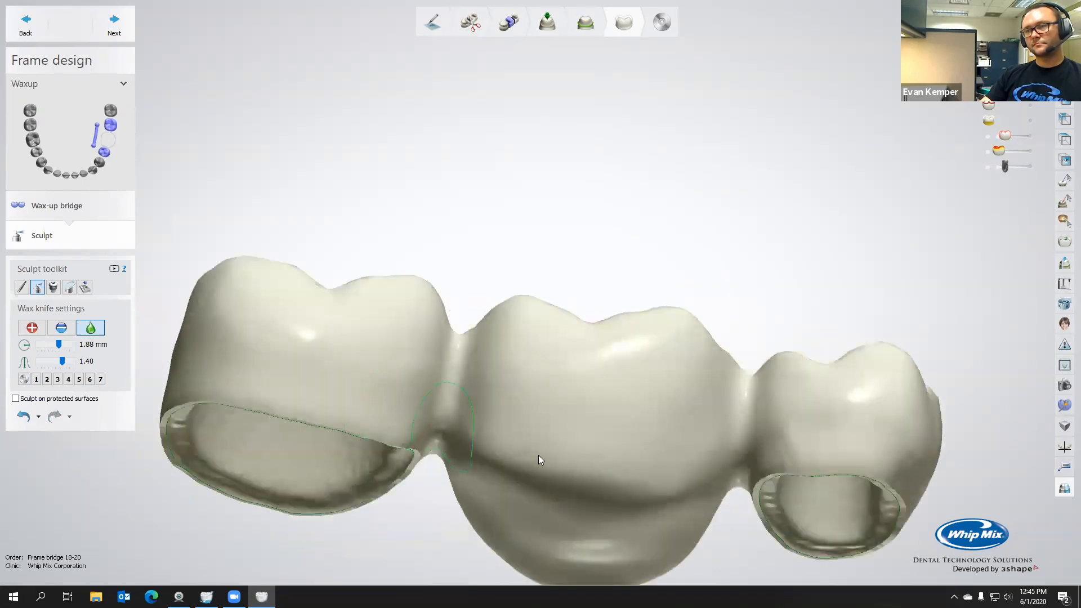
{"action": "right_click_drag", "start_coordinate": [885, 454], "coordinate": [794, 442]}
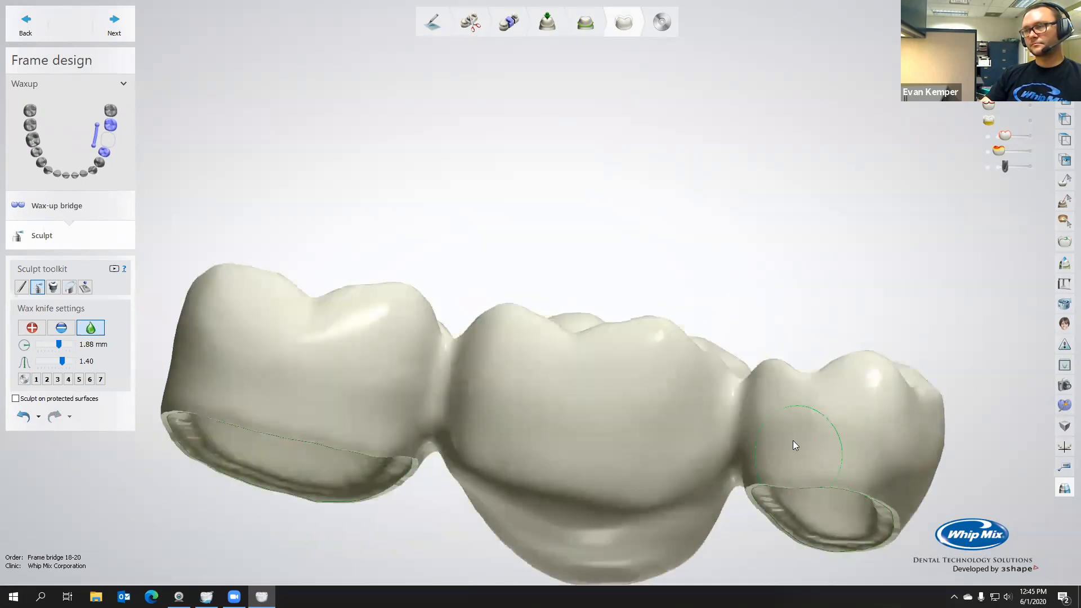
{"action": "right_click_drag", "start_coordinate": [887, 496], "coordinate": [607, 418]}
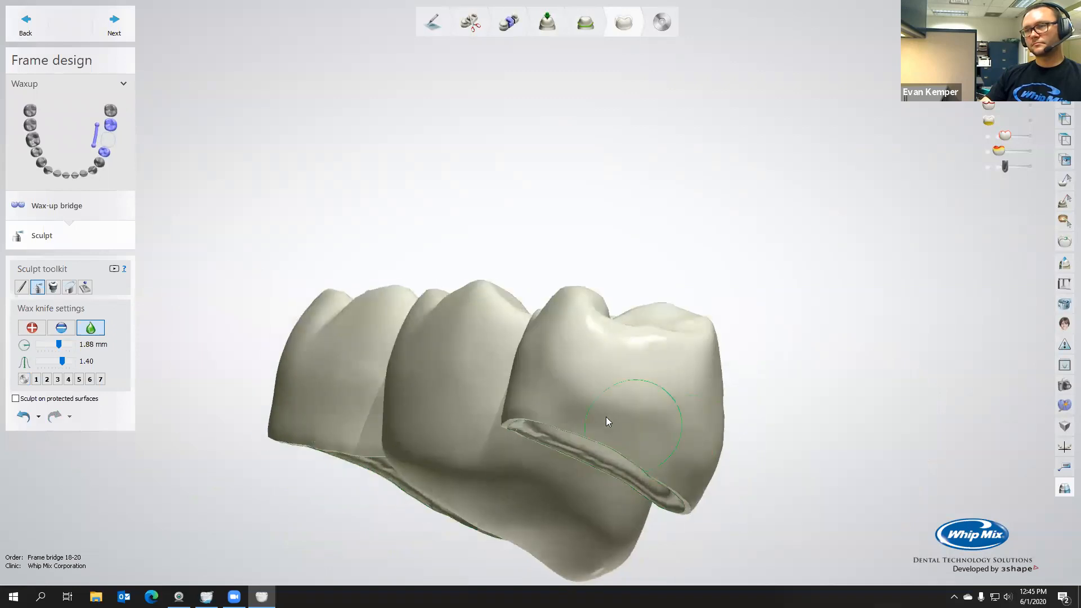
{"action": "right_click_drag", "start_coordinate": [684, 455], "coordinate": [382, 283]}
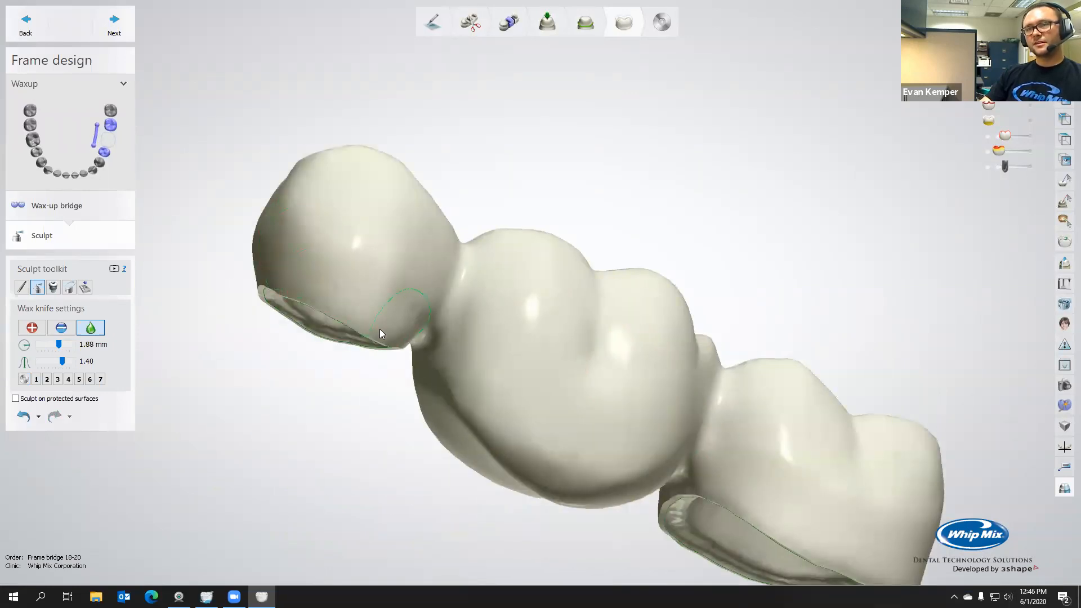
{"action": "right_click_drag", "start_coordinate": [384, 306], "coordinate": [373, 275]}
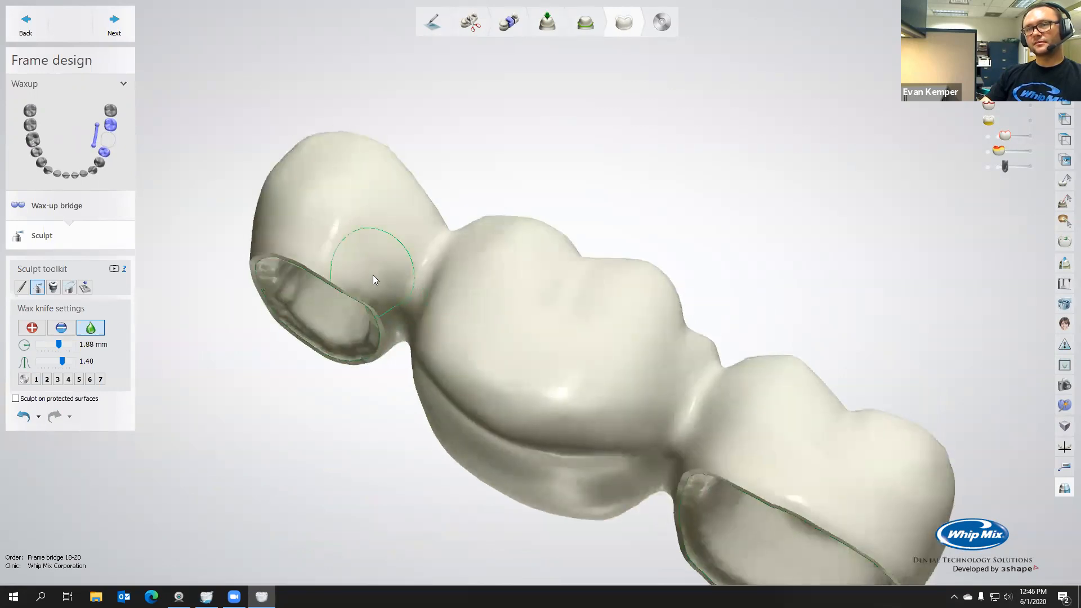
{"action": "right_click_drag", "start_coordinate": [288, 217], "coordinate": [607, 407]}
- Examine the overall shape of the complete bridge from the cheek side, tongue side and chewing surface
{"action": "scroll", "coordinate": [442, 367], "scroll_direction": "down", "scroll_amount": 6}
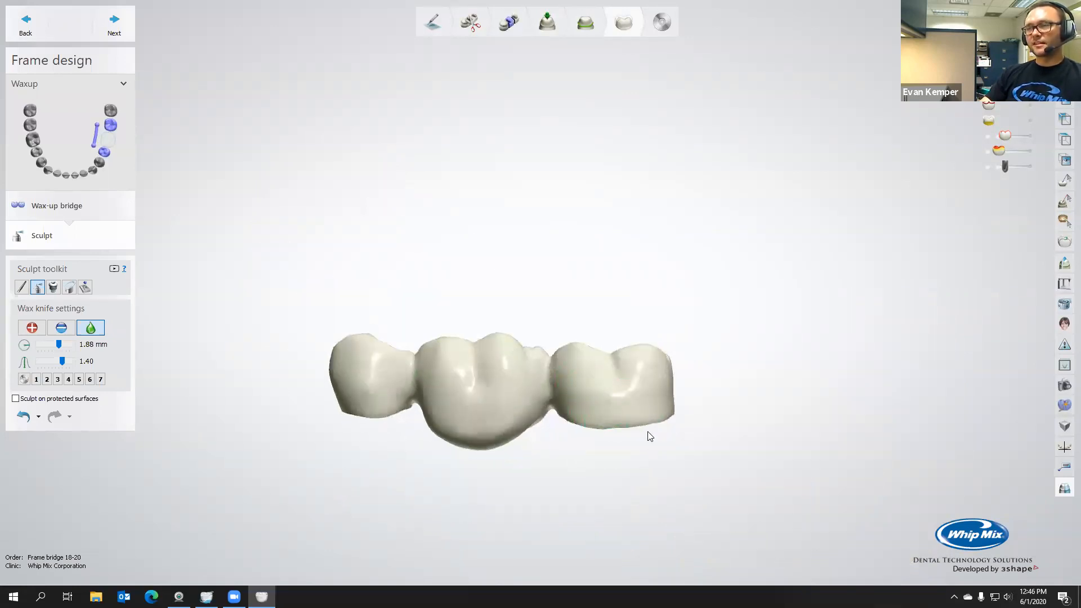
{"action": "mouse_move", "coordinate": [662, 398]}
{"action": "right_mouse_down"}
{"action": "mouse_move", "coordinate": [627, 427]}
{"action": "mouse_move", "coordinate": [573, 366]}
{"action": "mouse_move", "coordinate": [509, 449]}
{"action": "right_mouse_up"}
{"action": "mouse_move", "coordinate": [523, 387]}
{"action": "right_mouse_down"}
{"action": "mouse_move", "coordinate": [508, 402]}
{"action": "mouse_move", "coordinate": [512, 382]}
{"action": "right_mouse_up"}
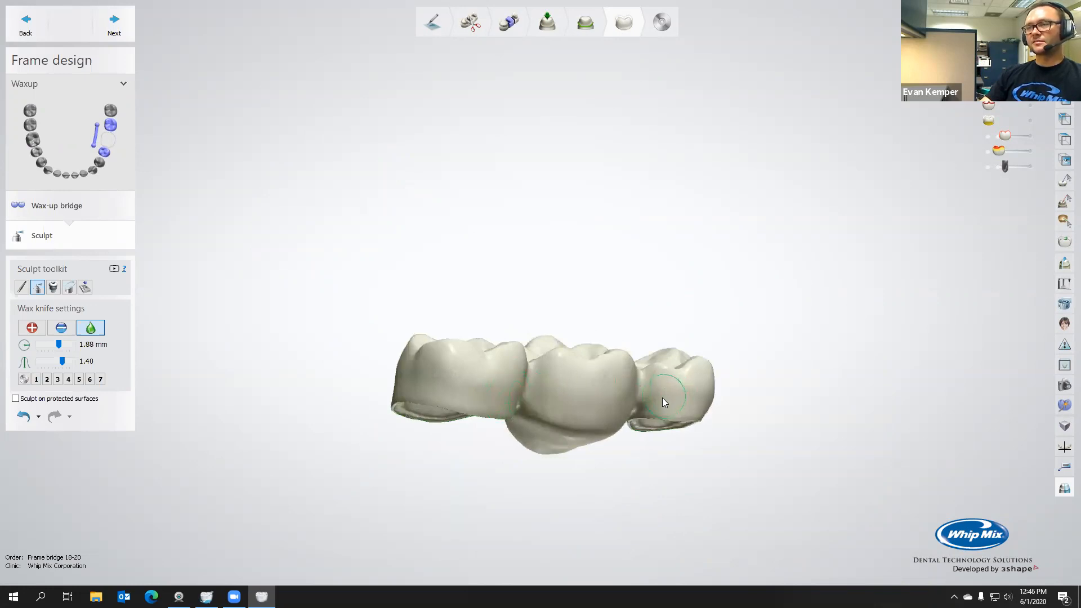
{"action": "right_click_drag", "start_coordinate": [704, 431], "coordinate": [657, 389]}
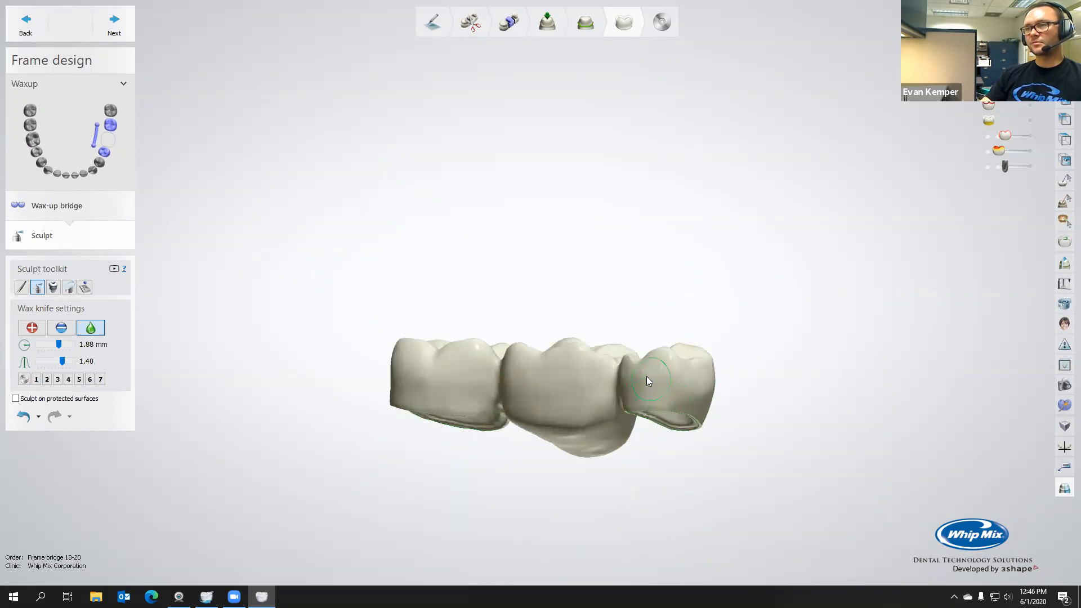
{"action": "right_click_drag", "start_coordinate": [679, 397], "coordinate": [429, 411]}
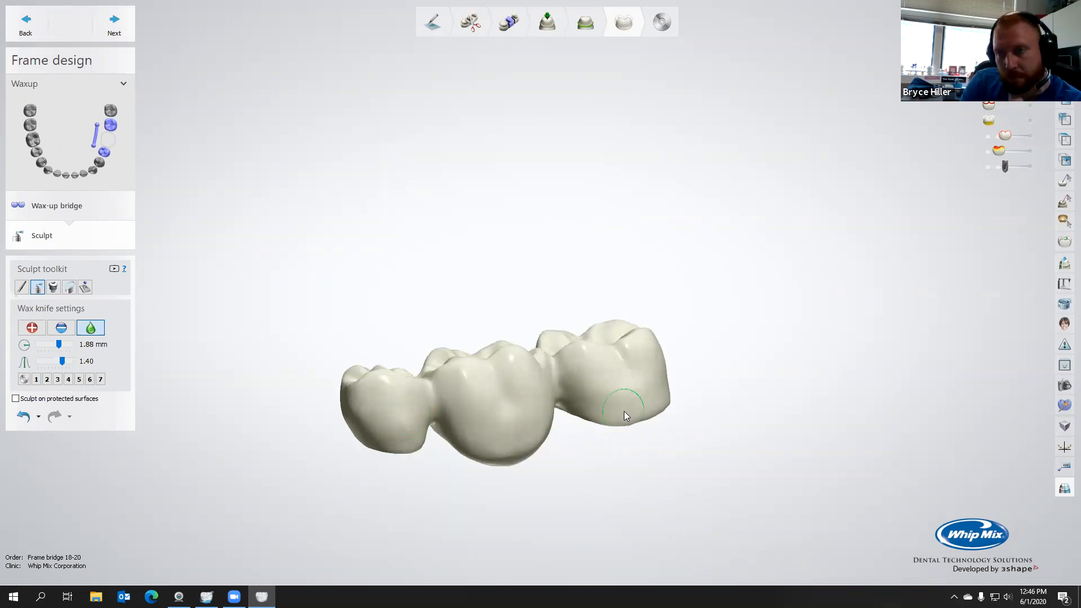
{"action": "right_click_drag", "start_coordinate": [501, 437], "coordinate": [456, 424]}
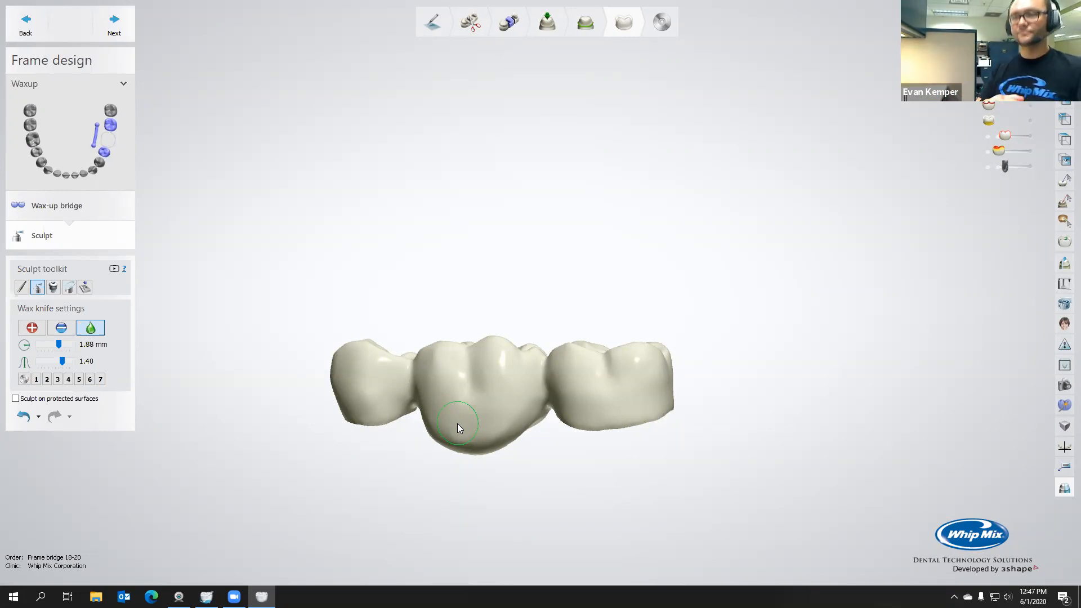
{"action": "right_click_drag", "start_coordinate": [472, 452], "coordinate": [437, 526]}
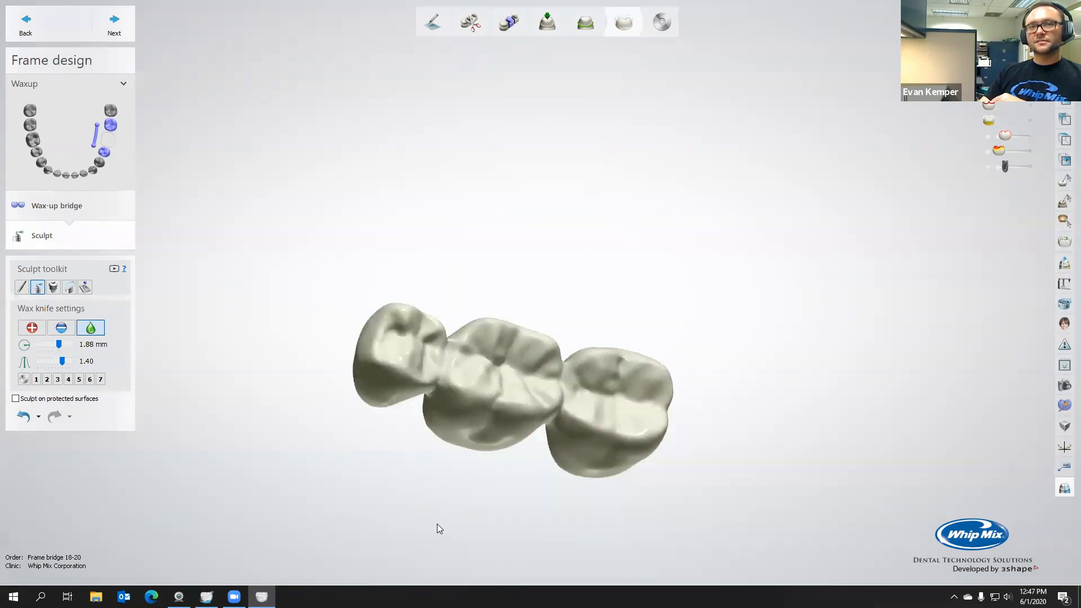
- Run the bridge's material thickness check, decline to continue with the violation, and examine the thin spot on the side of crown 18
{"action": "left_click", "coordinate": [121, 33]}
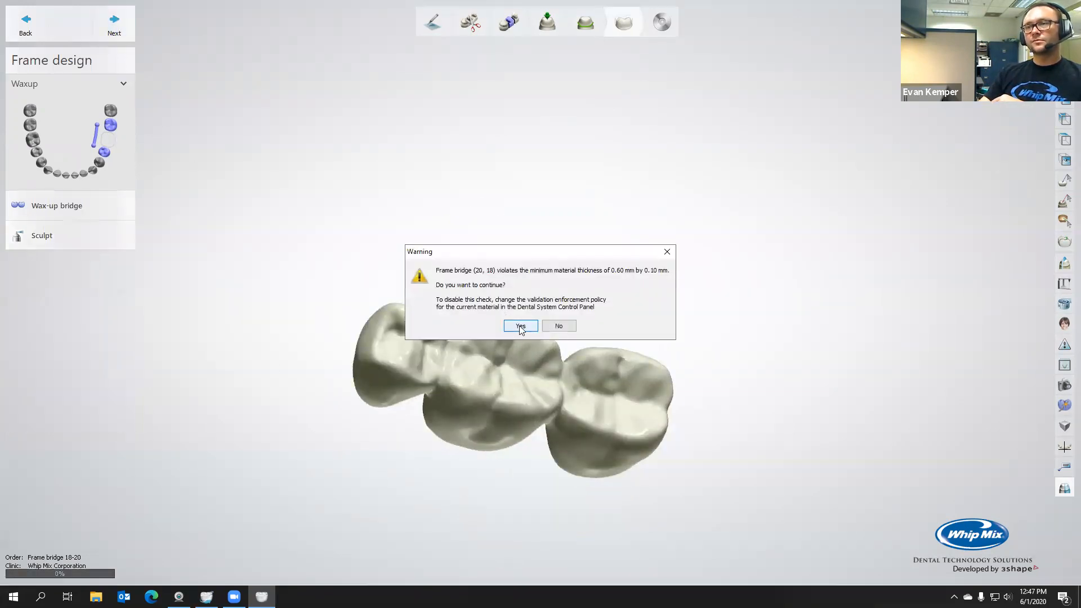
{"action": "left_click_drag", "start_coordinate": [580, 249], "coordinate": [441, 182]}
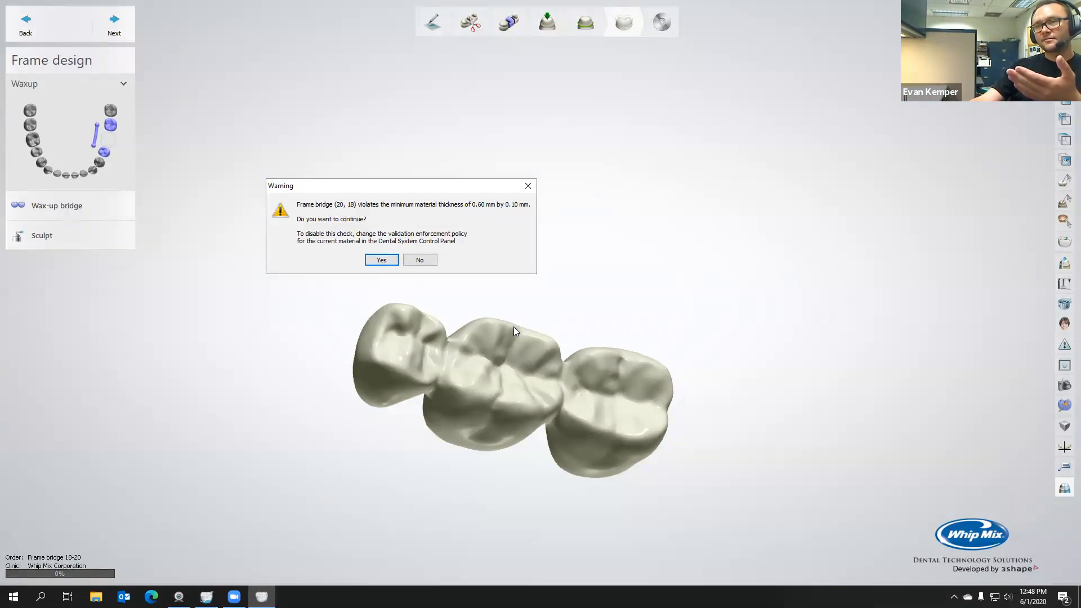
{"action": "left_click", "coordinate": [423, 261]}
{"action": "right_click_drag", "start_coordinate": [569, 349], "coordinate": [545, 372]}
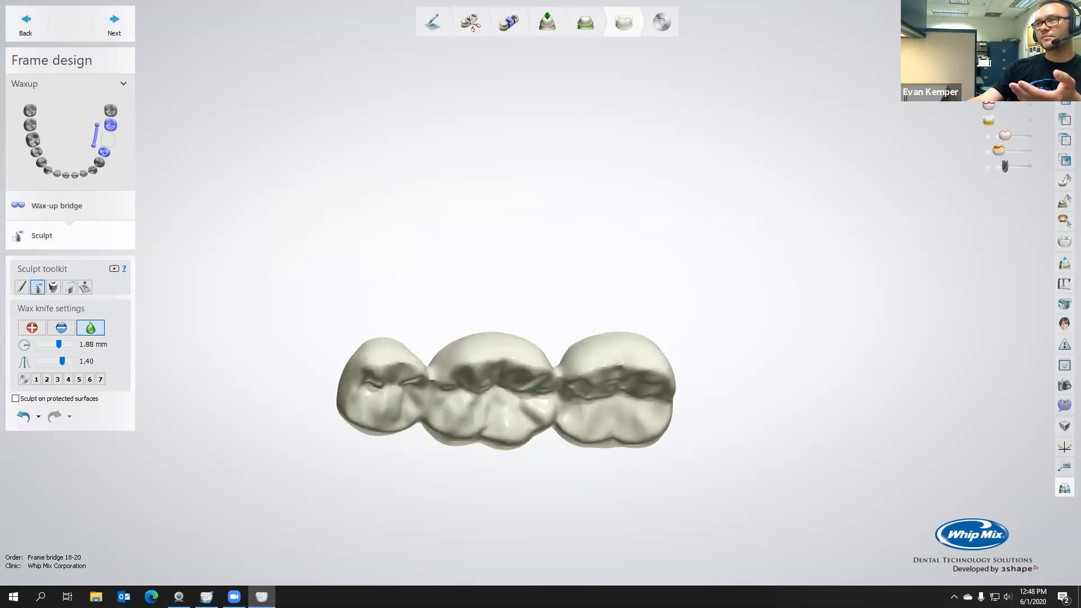
{"action": "right_click_drag", "start_coordinate": [743, 247], "coordinate": [702, 430]}
{"action": "scroll", "coordinate": [639, 397], "scroll_direction": "up", "scroll_amount": 5}
{"action": "scroll", "coordinate": [639, 398], "scroll_direction": "up", "scroll_amount": 2}
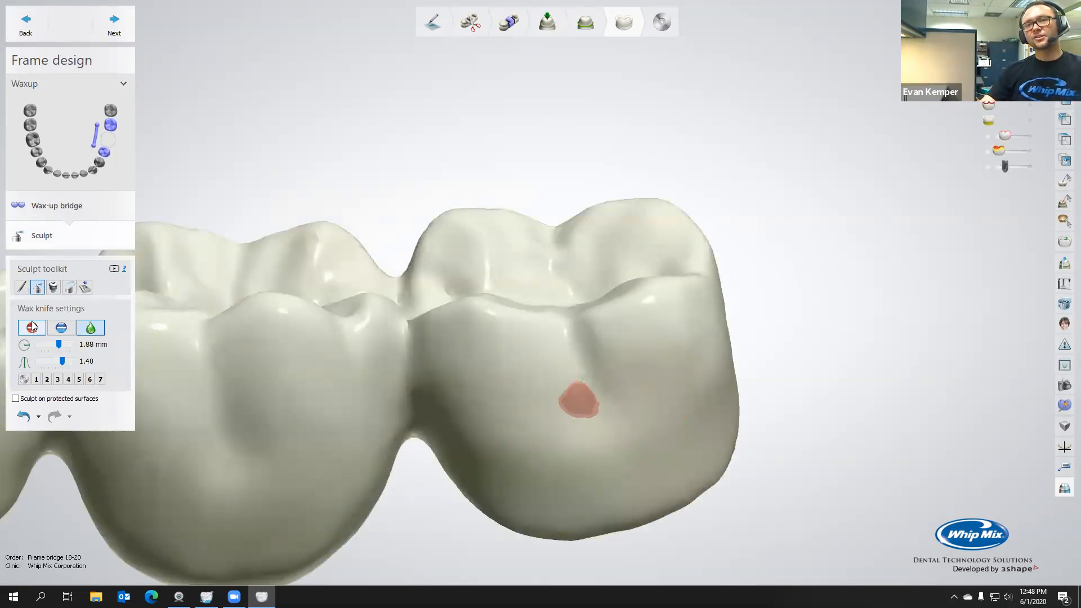
- Rework the thin spot on the side of crown 18 with a sculpting tool and save the frame bridge design
{"action": "left_click", "coordinate": [22, 288]}
{"action": "scroll", "coordinate": [586, 404], "scroll_direction": "down", "scroll_amount": 9, "text": "shift"}
{"action": "right_click_drag", "start_coordinate": [586, 404], "coordinate": [572, 376]}
{"action": "scroll", "coordinate": [622, 428], "scroll_direction": "down", "scroll_amount": 5}
{"action": "mouse_move", "coordinate": [399, 386]}
{"action": "right_mouse_down"}
{"action": "mouse_move", "coordinate": [395, 428]}
{"action": "mouse_move", "coordinate": [410, 405]}
{"action": "right_mouse_up"}
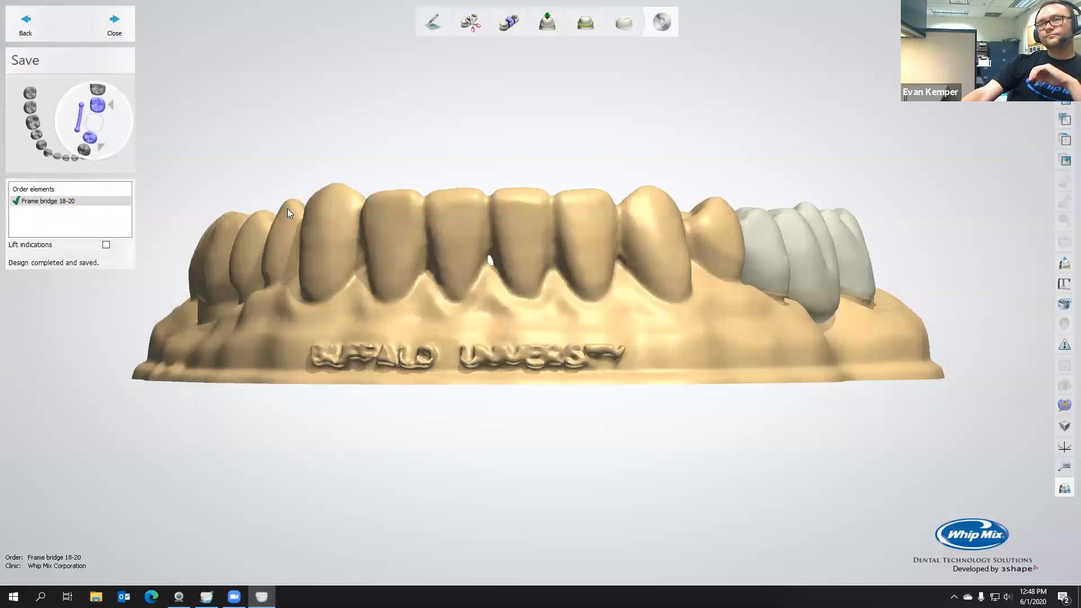
- Close the saved design after viewing it on the model, and select the Frame bridge 18-20 order in the order list
{"action": "right_click_drag", "start_coordinate": [442, 251], "coordinate": [401, 208]}
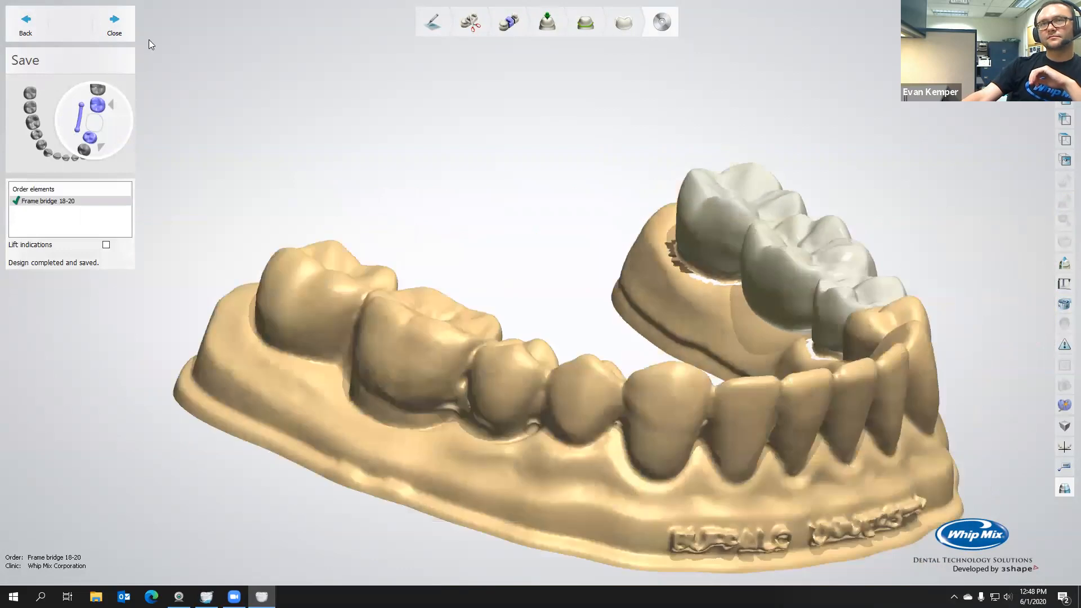
{"action": "left_click", "coordinate": [115, 25]}
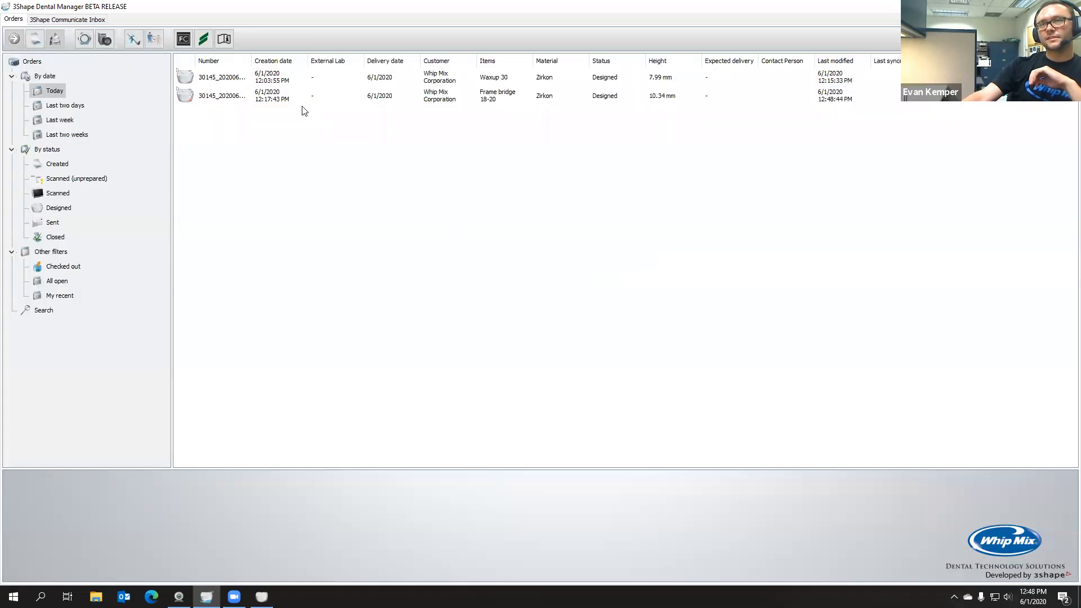
{"action": "left_click", "coordinate": [290, 98]}
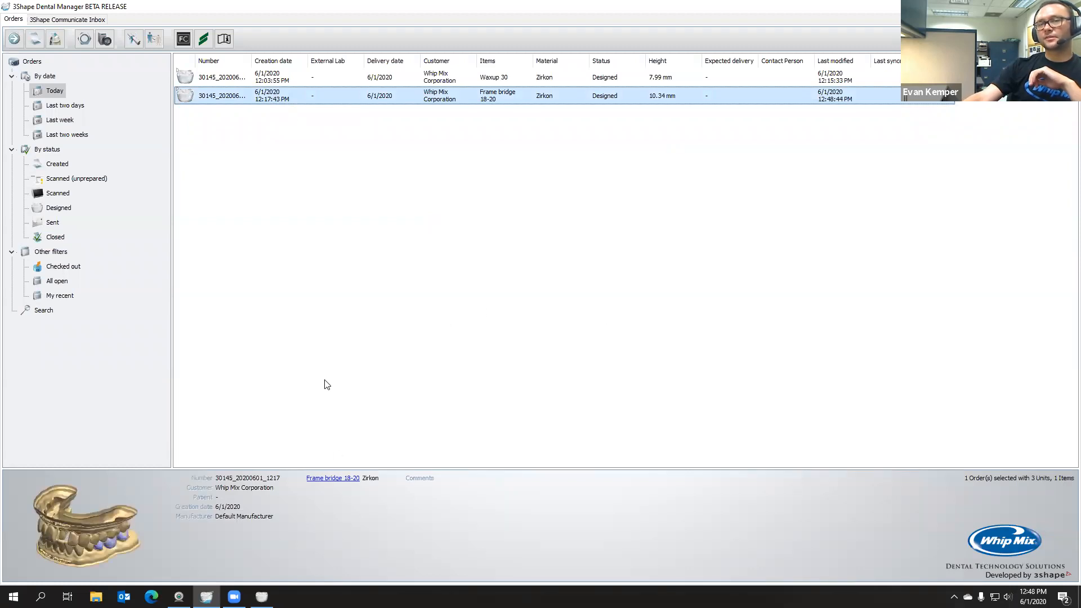
{"action": "double_click", "coordinate": [337, 101]}
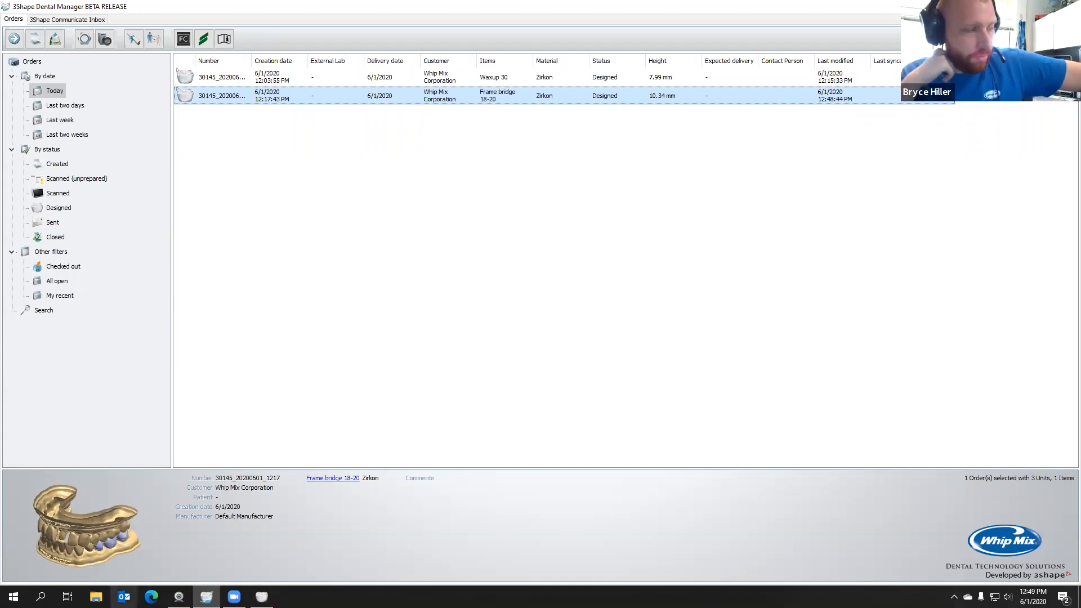
- Switch to Microsoft Edge, open Whip Mix's Digital Dentistry Training Series page from whipmix.com, and find the 3Shape Copy Tips and Tricks 101 sessions
{"action": "left_click", "coordinate": [151, 597]}
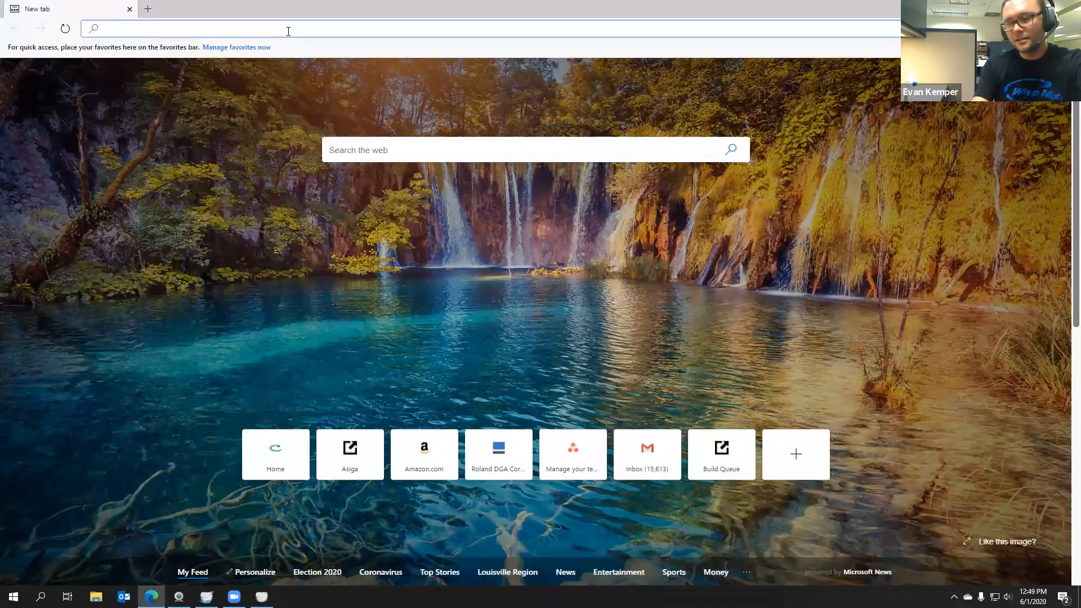
{"action": "type", "text": "whipmix.c"}
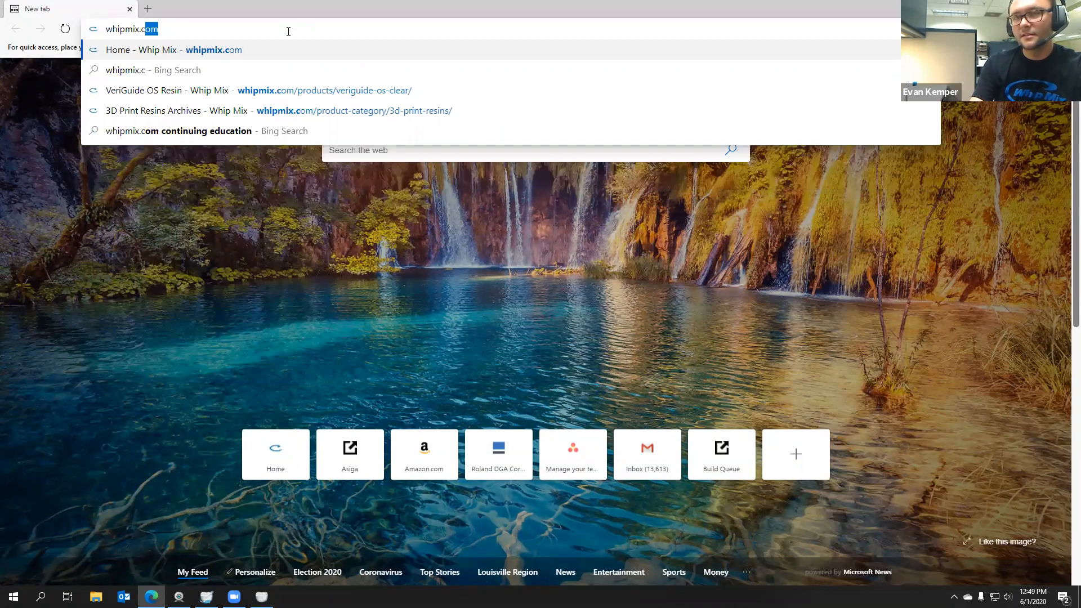
{"action": "key", "text": "Return"}
{"action": "left_click", "coordinate": [431, 83]}
{"action": "scroll", "coordinate": [420, 256], "scroll_direction": "down", "scroll_amount": 20}
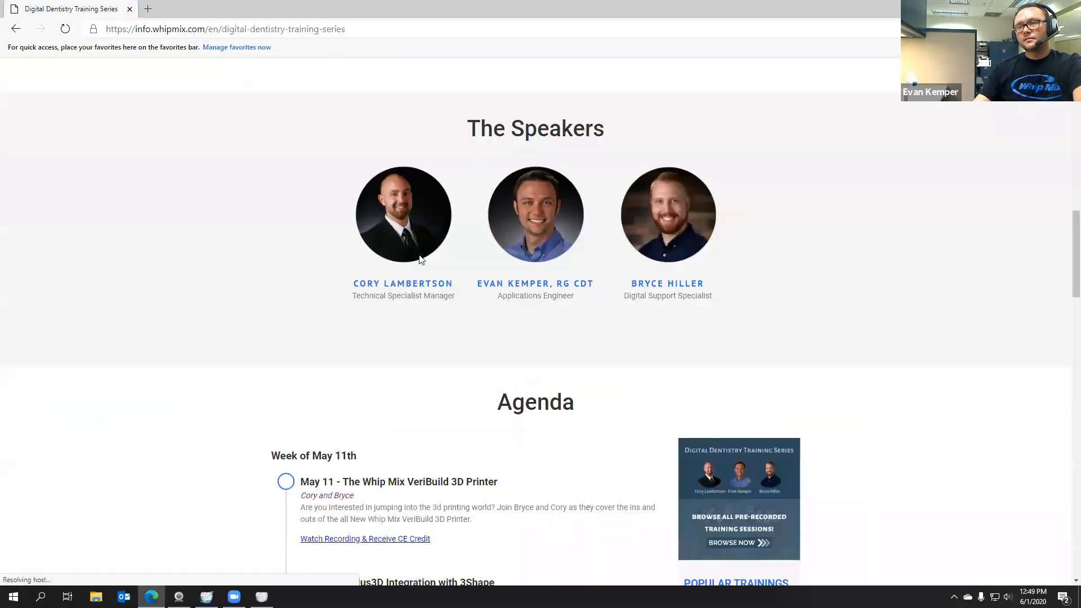
{"action": "scroll", "coordinate": [421, 258], "scroll_direction": "up", "scroll_amount": 5}
{"action": "scroll", "coordinate": [417, 254], "scroll_direction": "down", "scroll_amount": 16}
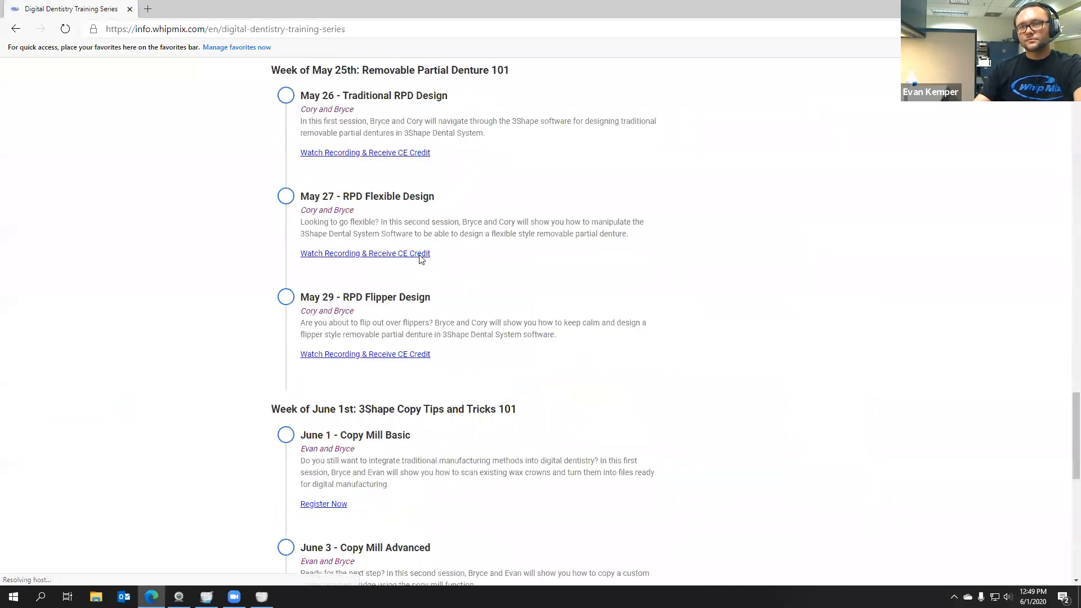
{"action": "scroll", "coordinate": [356, 214], "scroll_direction": "up", "scroll_amount": 1}
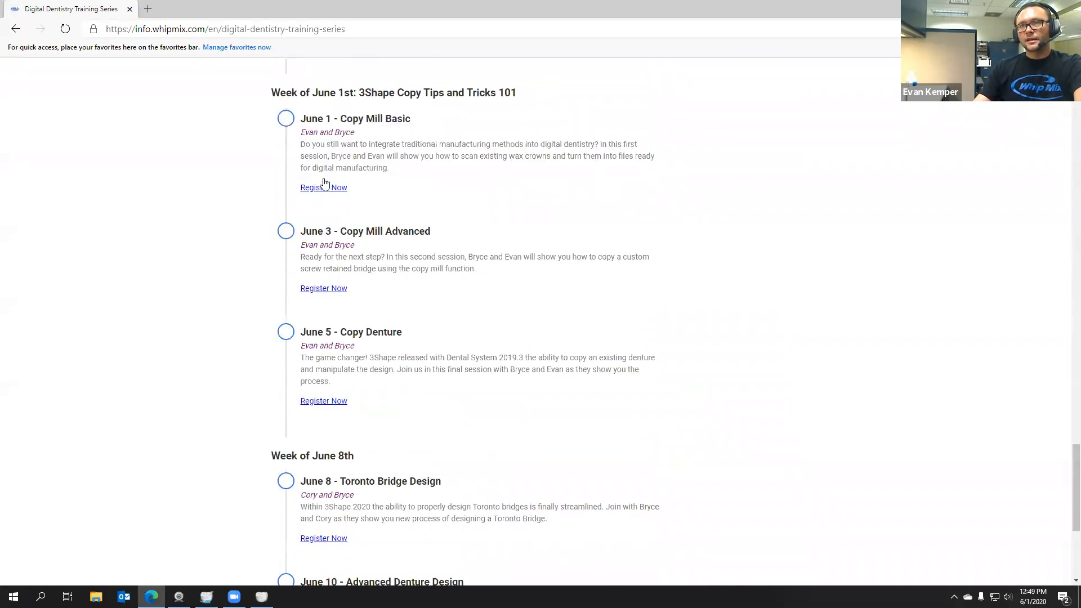